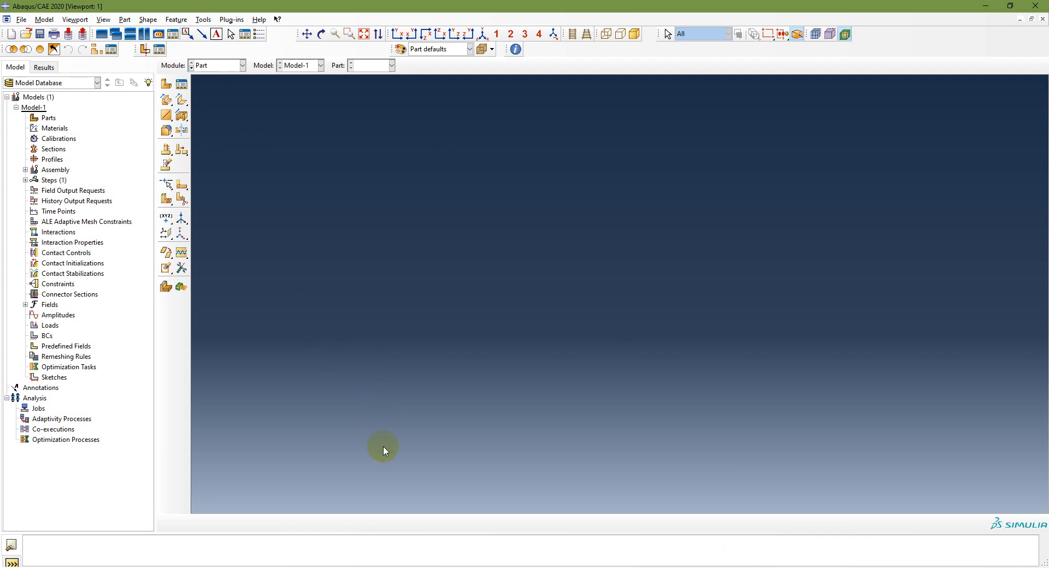
# - Switch to File Explorer, open the Chapter 9 folder inside Week 15, and copy its full path
pyautogui.click(399, 557)
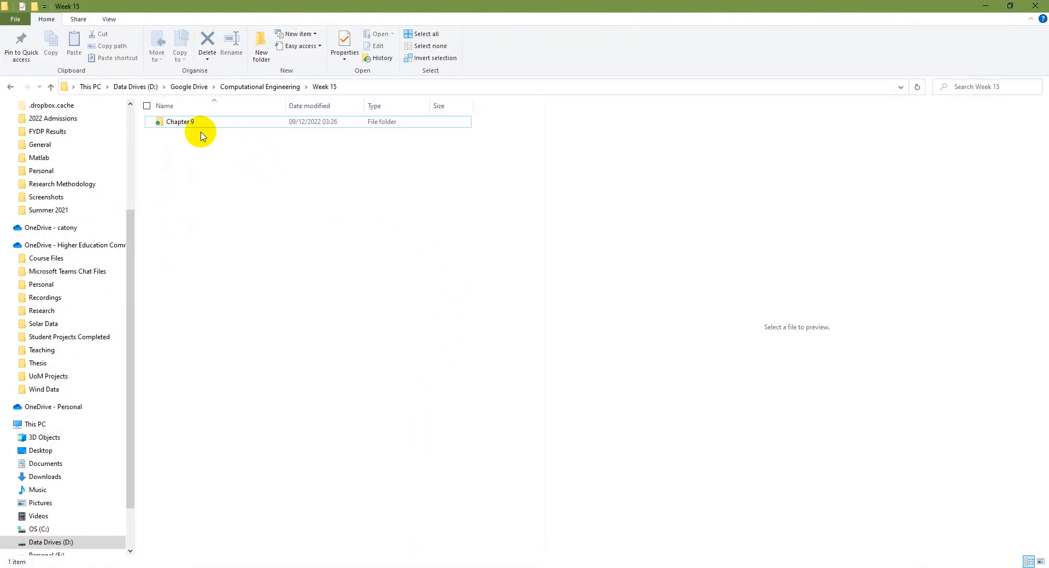
pyautogui.doubleClick(198, 125)
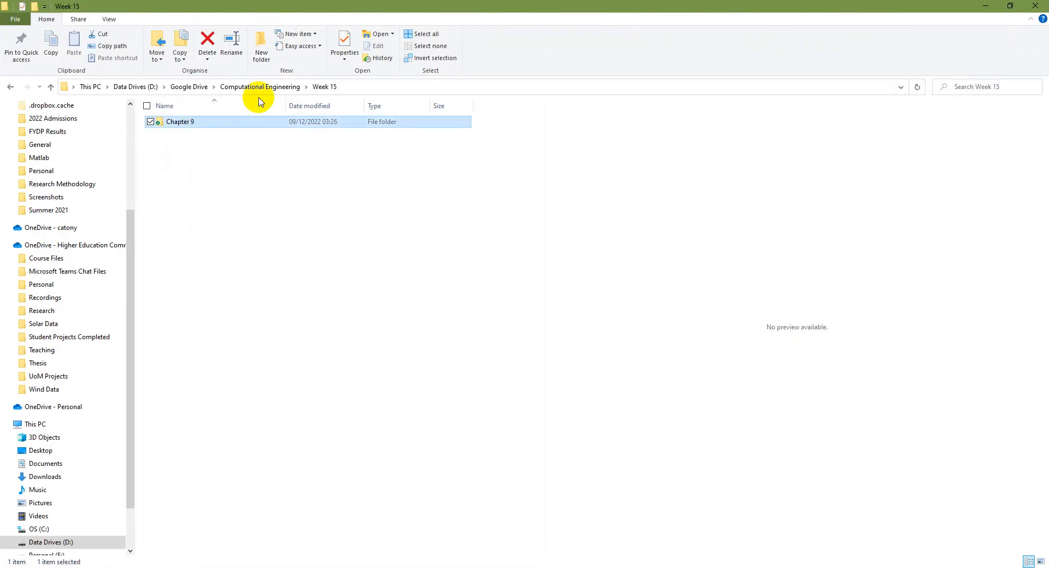
pyautogui.click(407, 88)
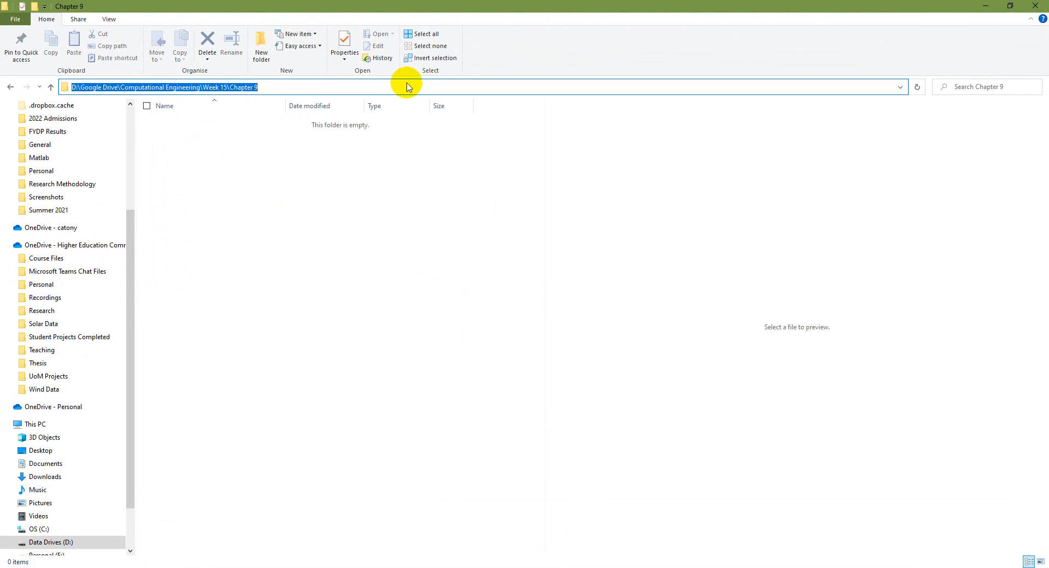
pyautogui.click(683, 566)
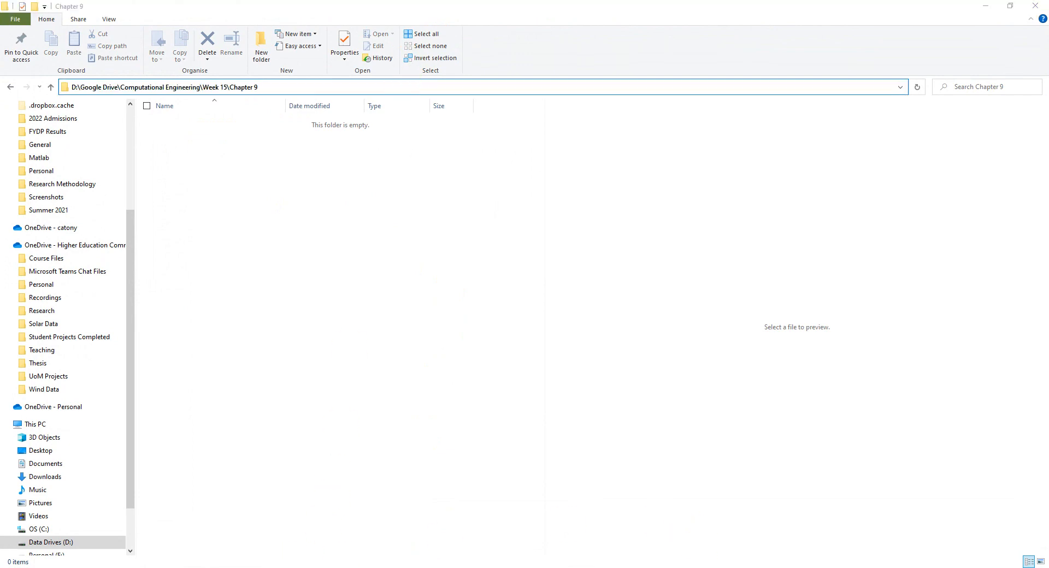
# - In Abaqus/CAE, set the work directory to D:\Google Drive\Computational Engineering\Week 15\Chapter 9
pyautogui.click(21, 21)
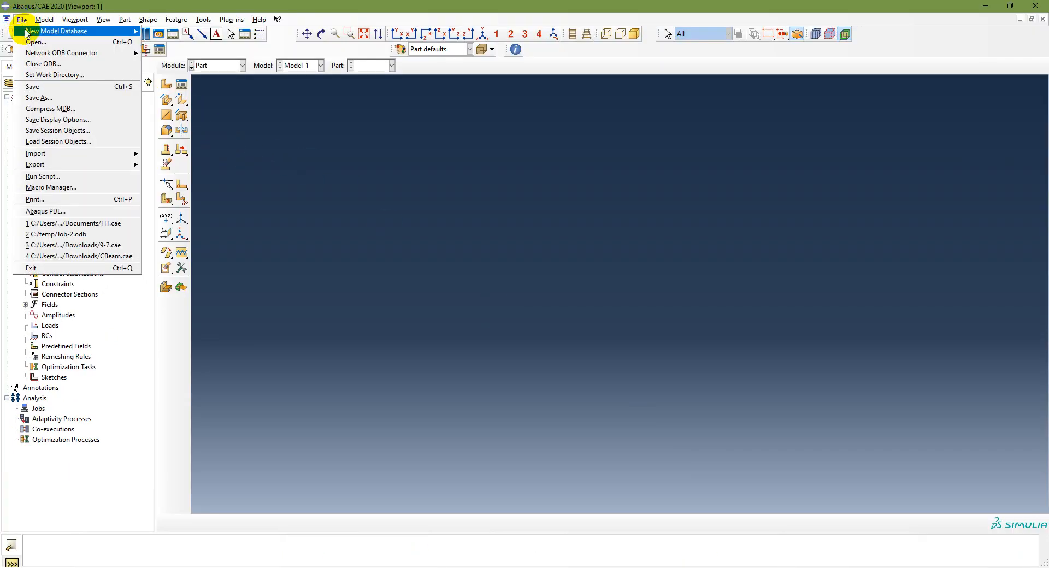
pyautogui.click(49, 75)
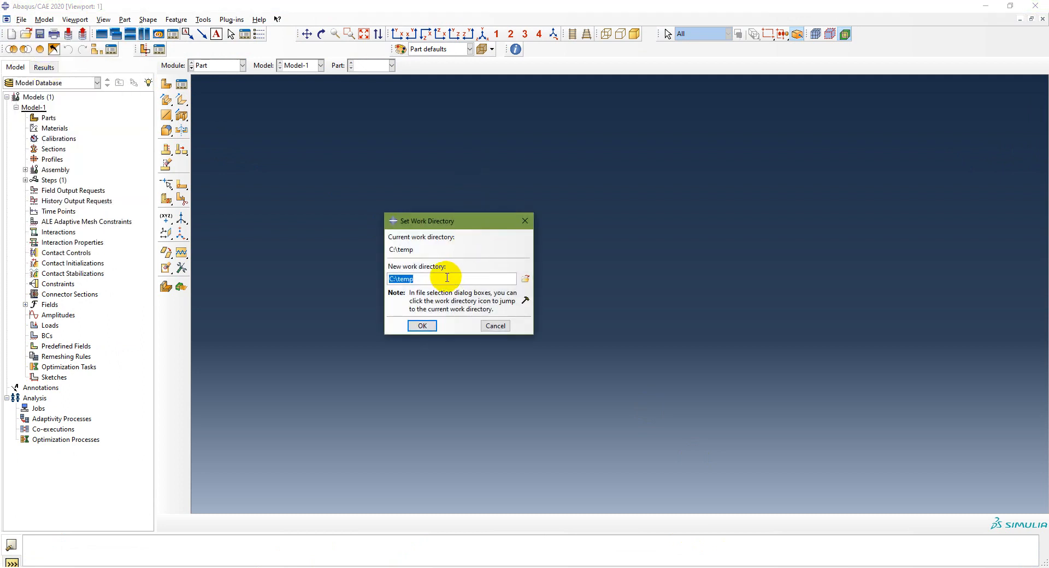
pyautogui.hotkey('ctrl', 'v')
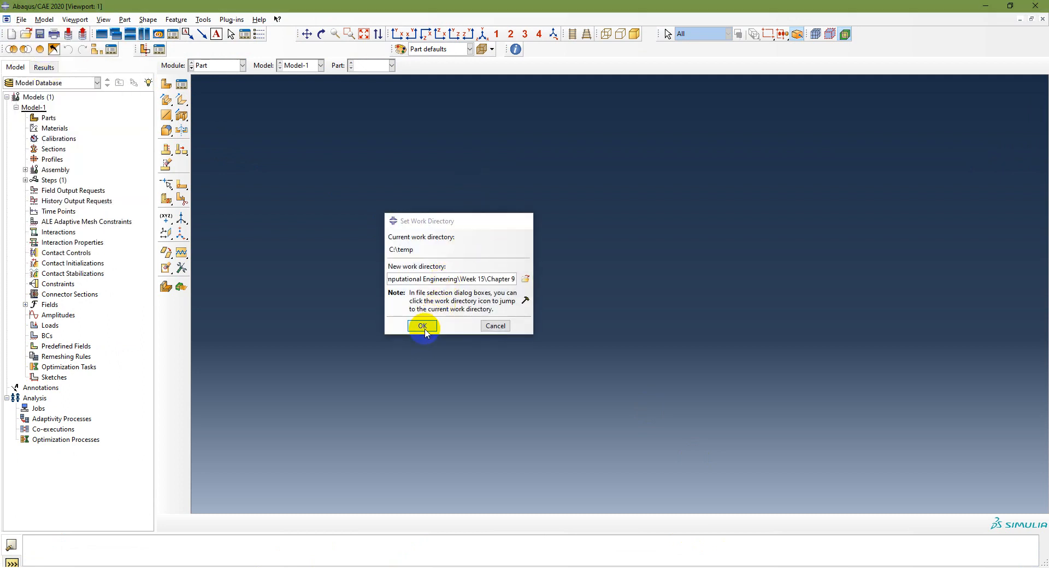
pyautogui.click(423, 327)
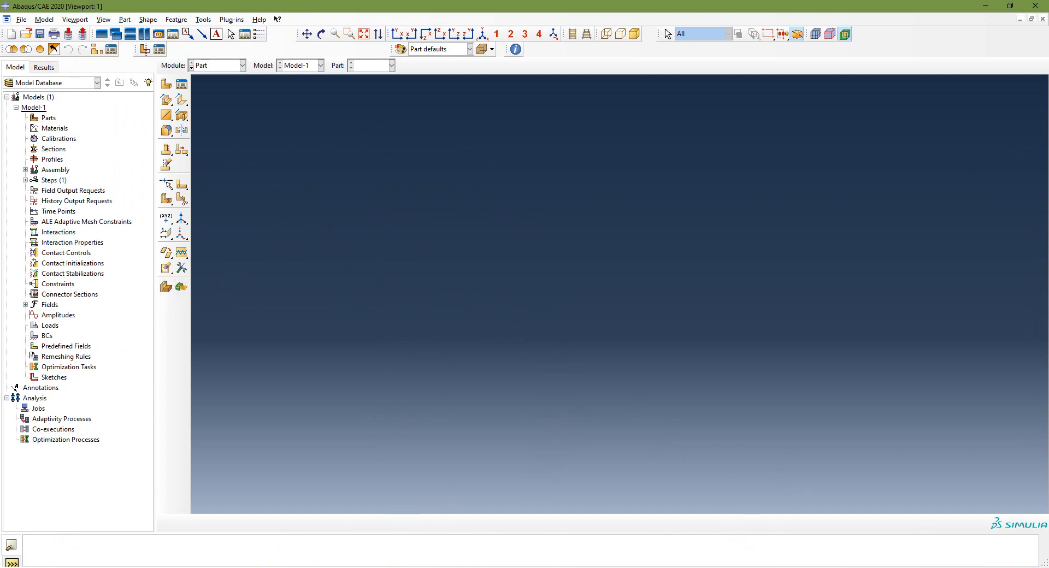
# - Switch to the PowerPoint slide show and review the heat transfer workflow and the 9.7 steady state chimney example
pyautogui.moveTo(281, 567)
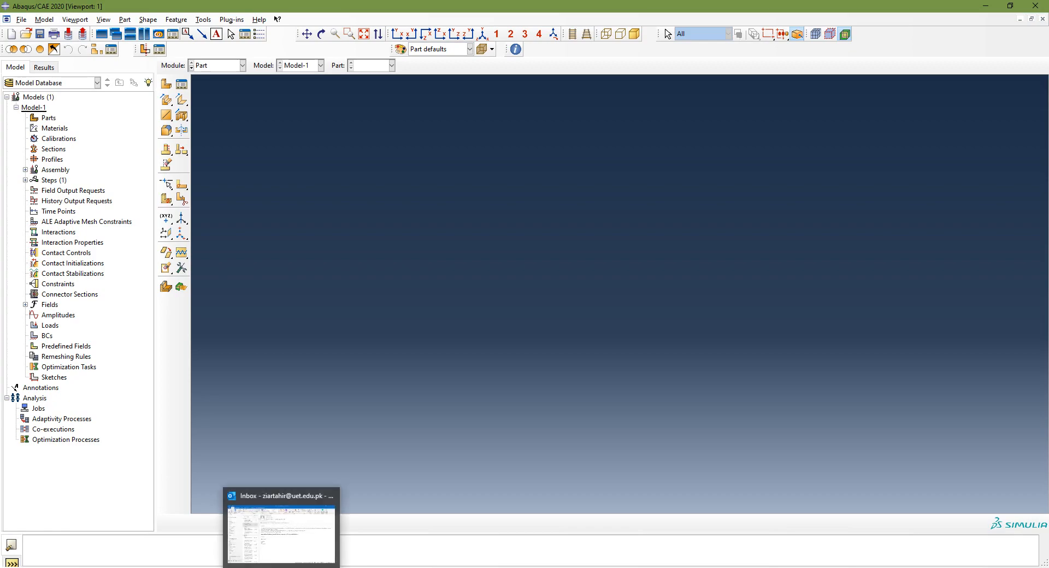
pyautogui.moveTo(358, 567)
pyautogui.click(355, 527)
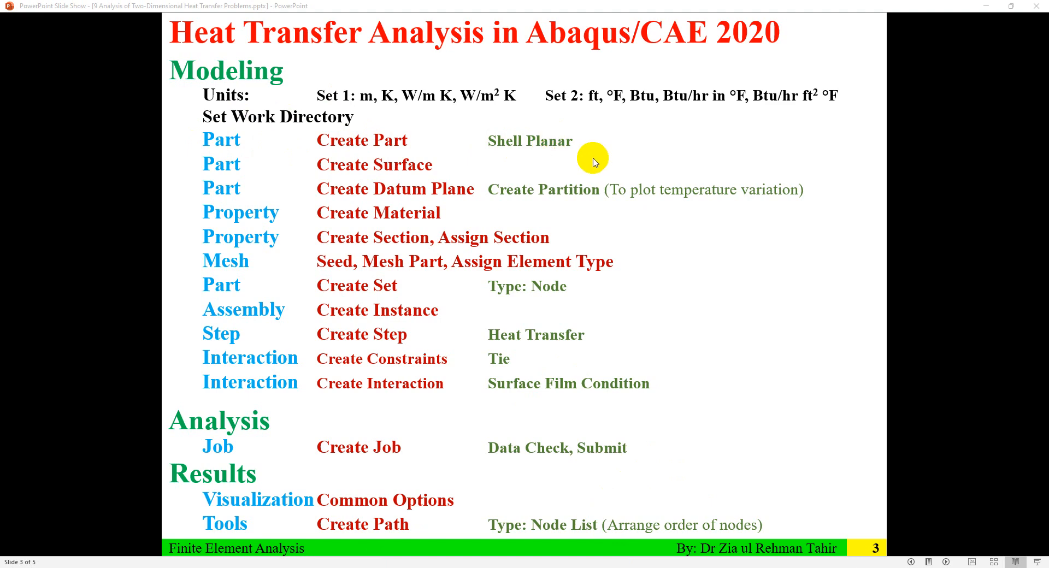
pyautogui.press('Left')
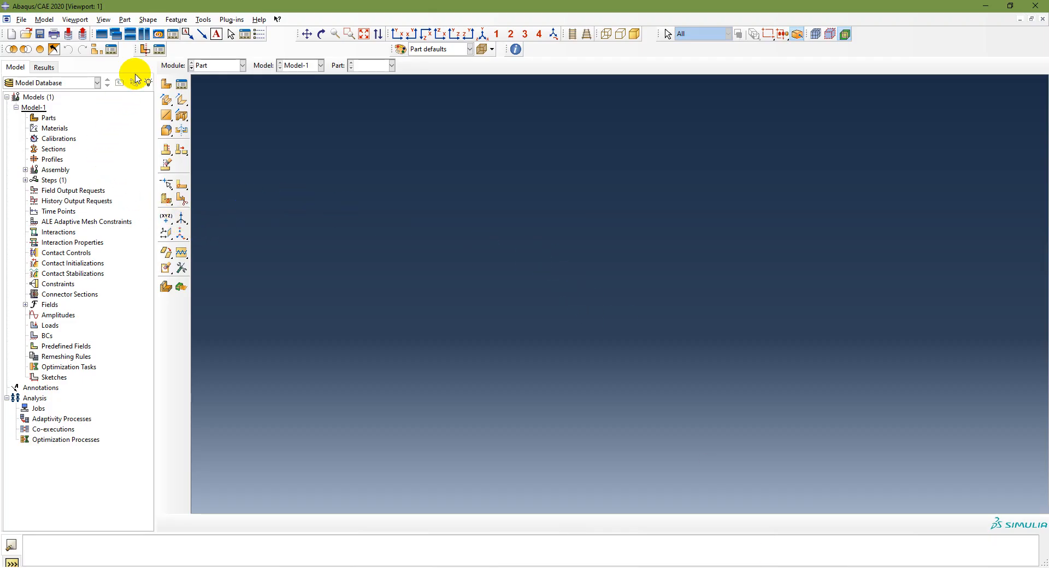
# - Start a new deformable part in Abaqus/CAE named Concrete with 2D Planar modeling space
pyautogui.doubleClick(47, 119)
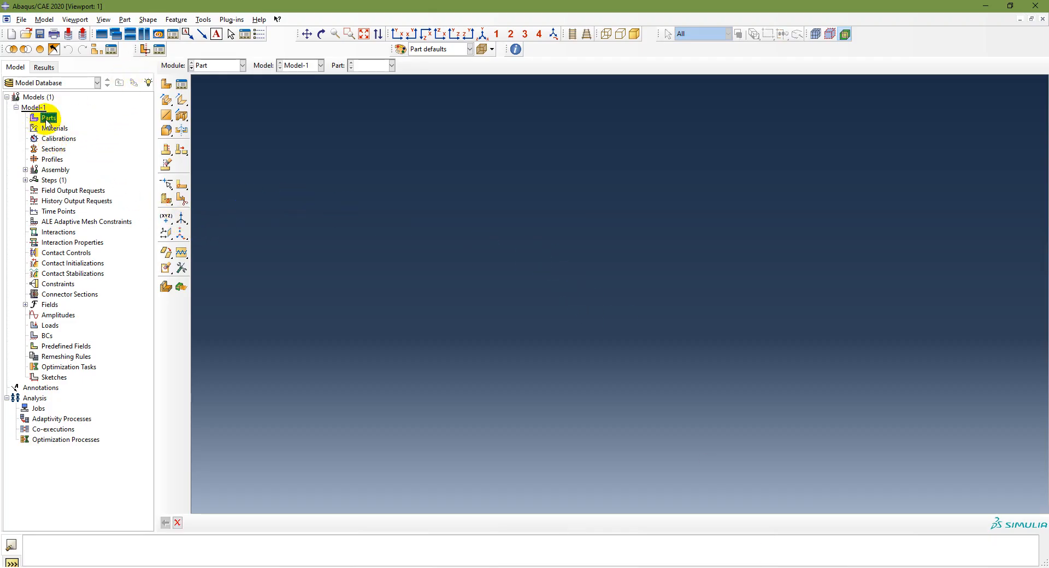
pyautogui.click(166, 87)
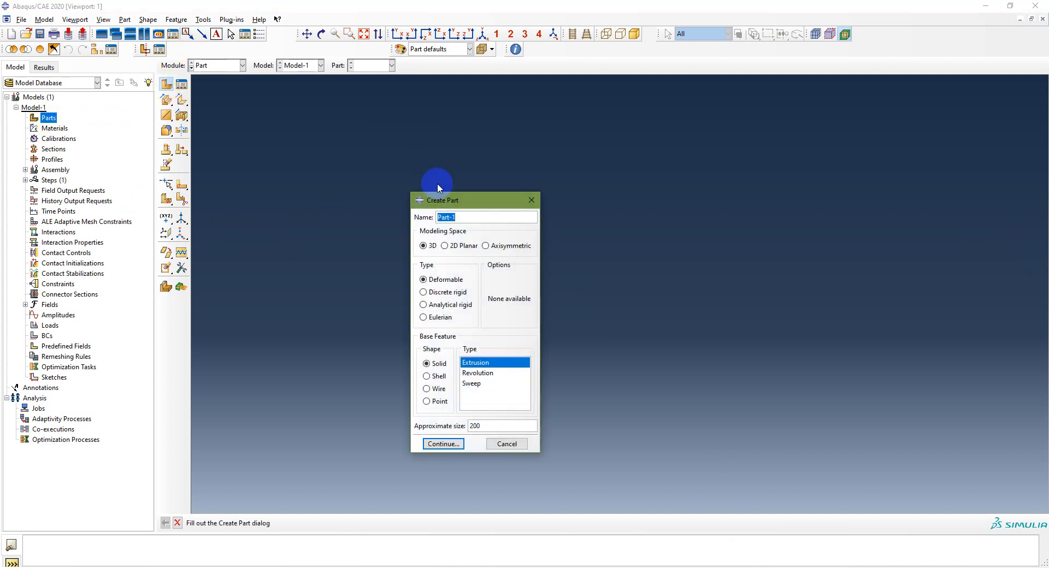
pyautogui.write('COncrete')
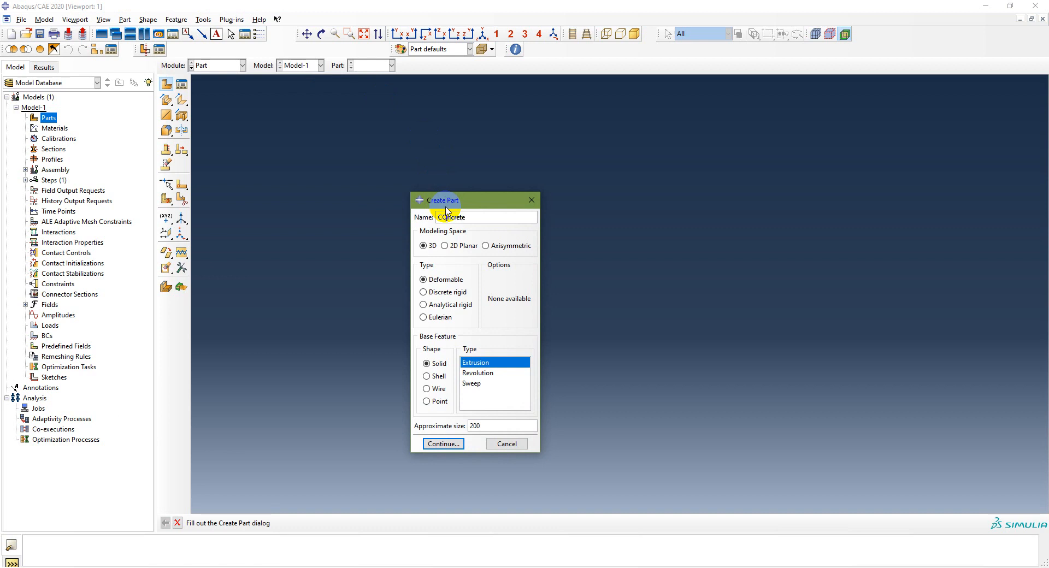
pyautogui.hotkey('shift', 'Left')
pyautogui.write('o')
pyautogui.click(444, 246)
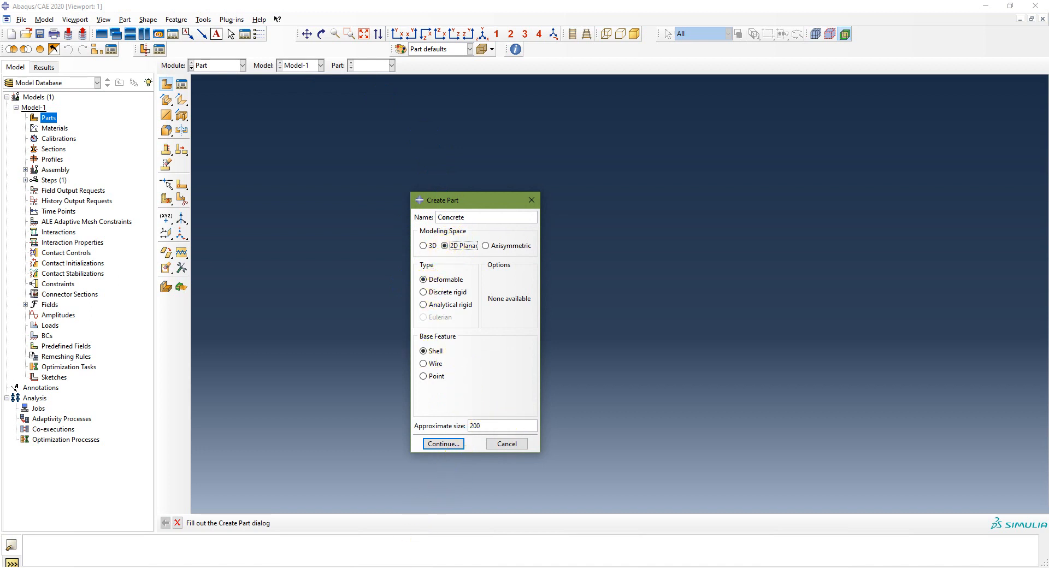
# - Check the chimney dimensions in PowerPoint, set the Concrete part's approximate size to 20, and continue to the sketcher
pyautogui.hotkey('alt', 'Tab')
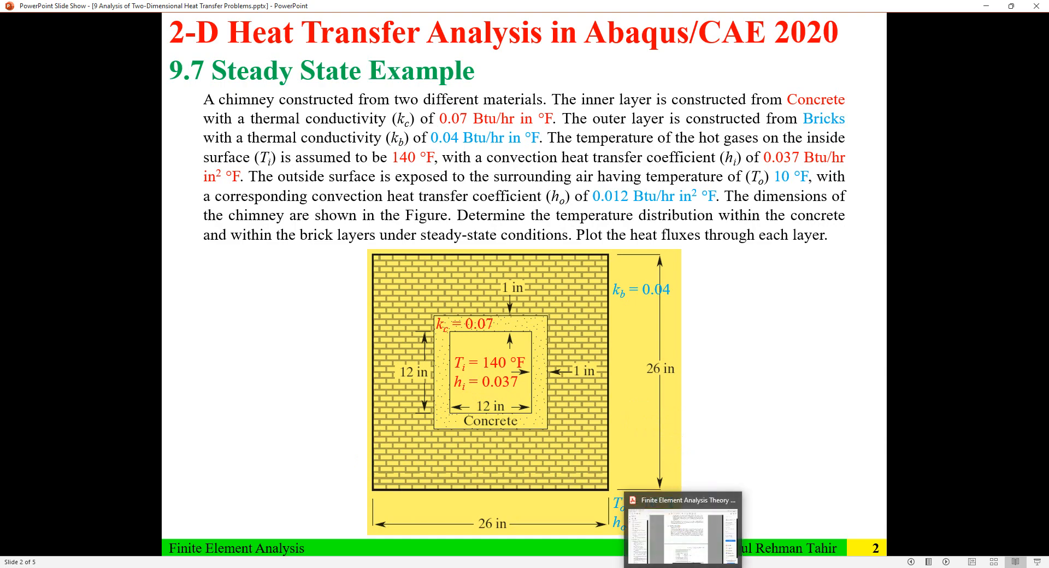
pyautogui.click(415, 567)
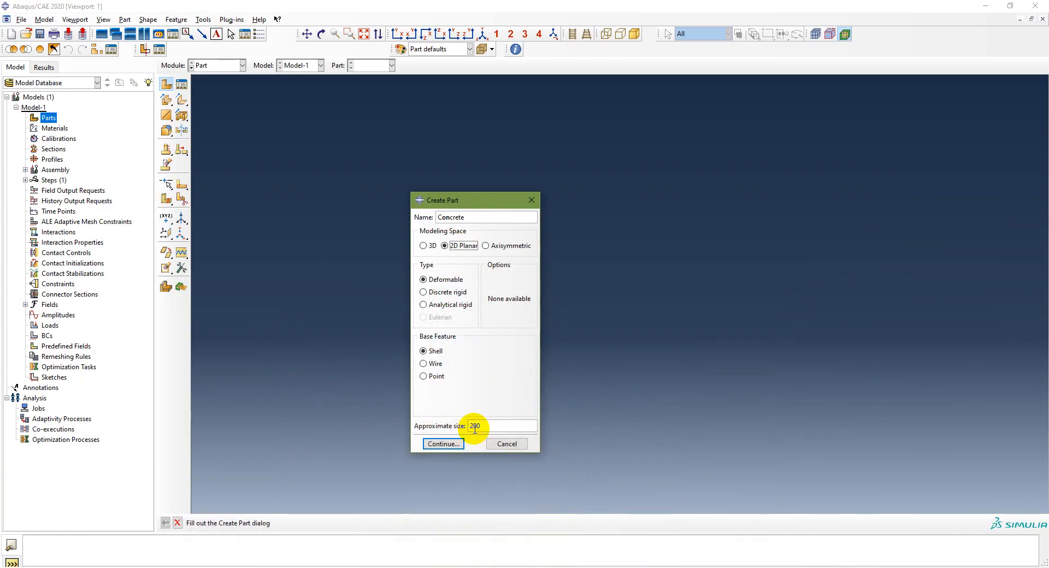
pyautogui.moveTo(484, 427); pyautogui.dragTo(456, 431)
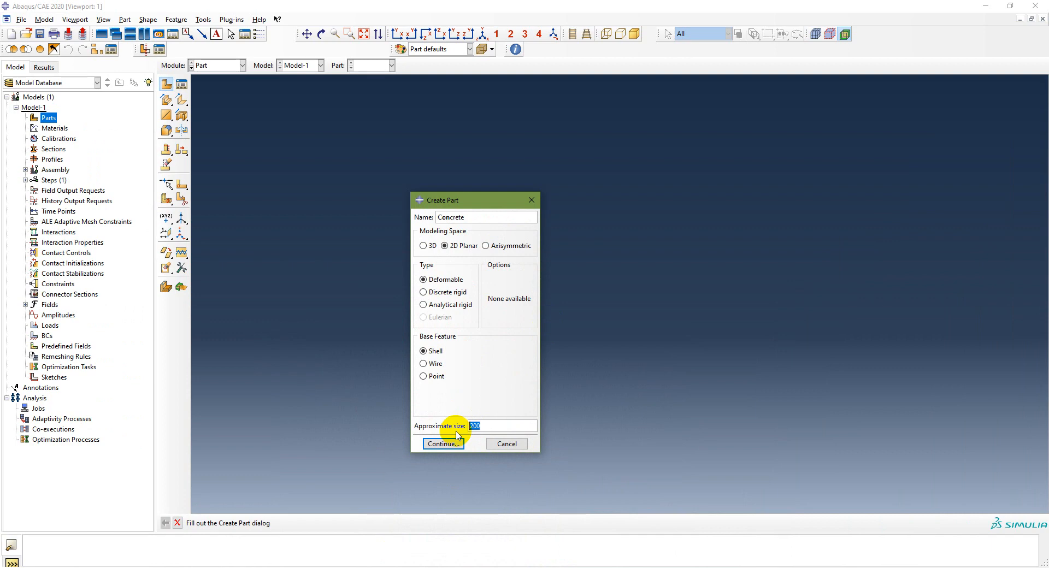
pyautogui.write('20')
pyautogui.click(441, 443)
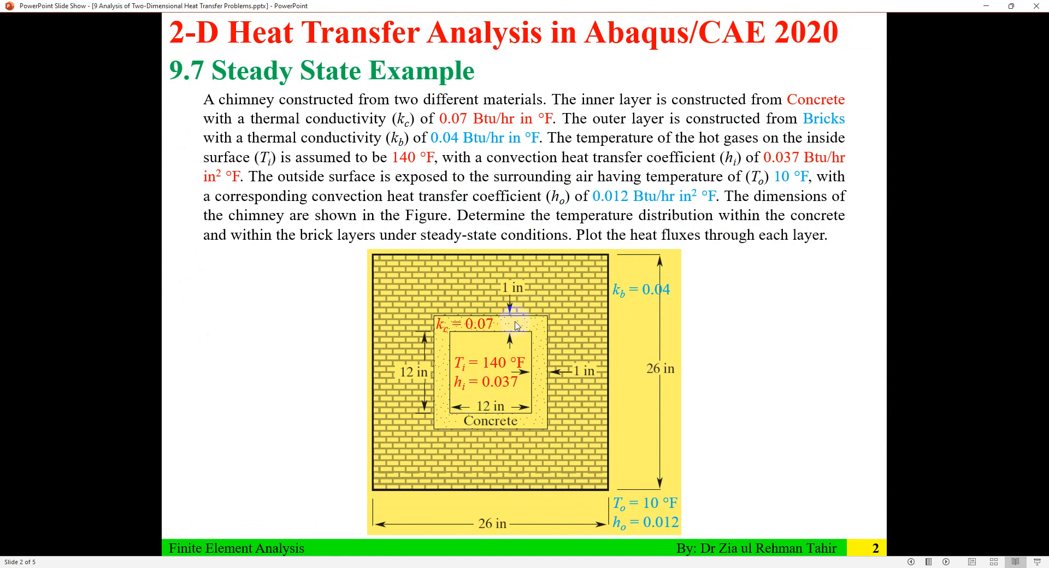
# - Consult the chimney figure in PowerPoint and sketch the inner concrete rectangle from corner 6,6 to opposite corner -6,-6
pyautogui.scroll(-1, 517, 326)
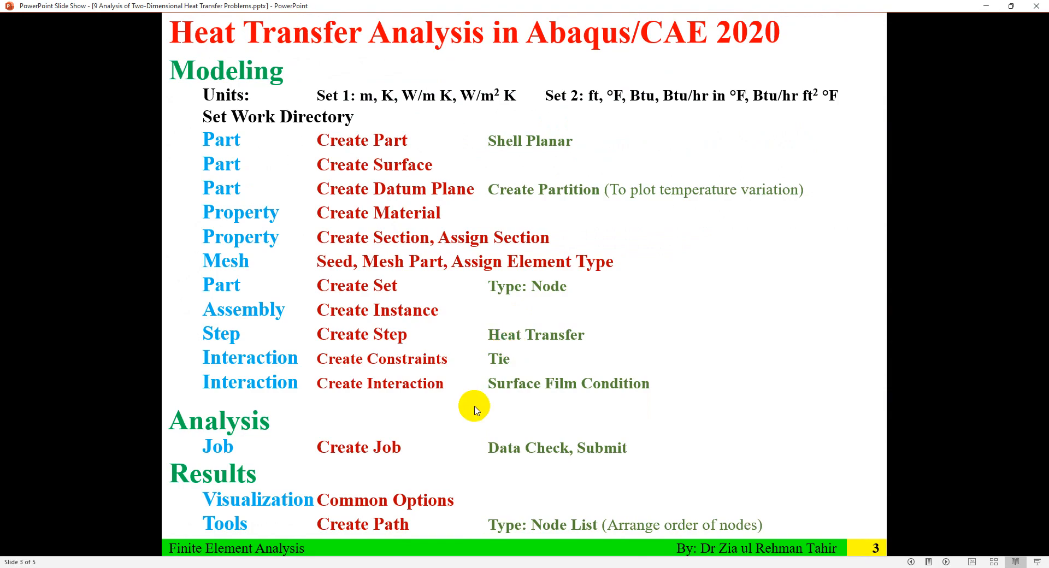
pyautogui.scroll(2, 477, 411)
pyautogui.scroll(-1, 477, 411)
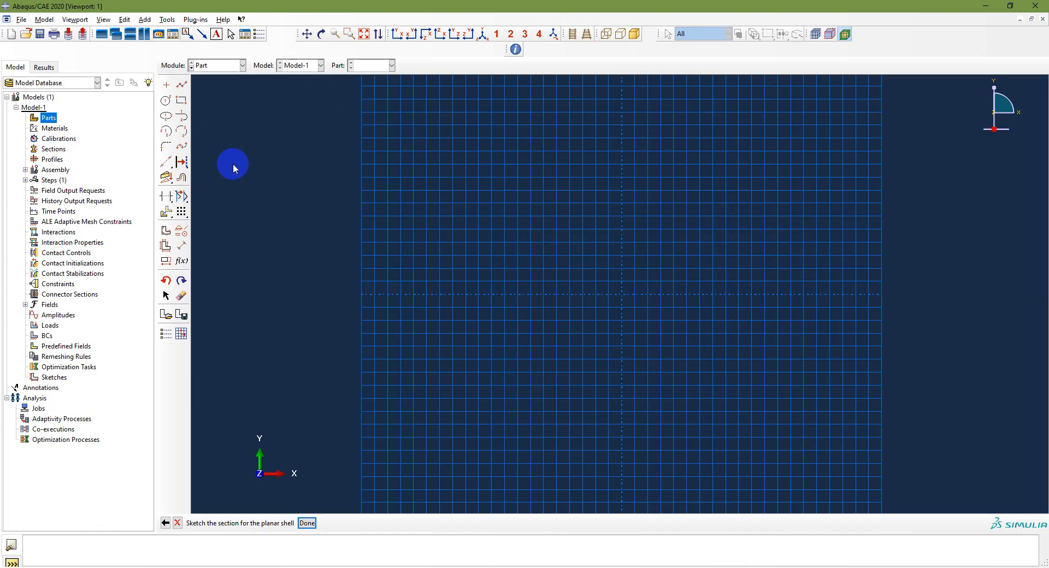
pyautogui.click(181, 101)
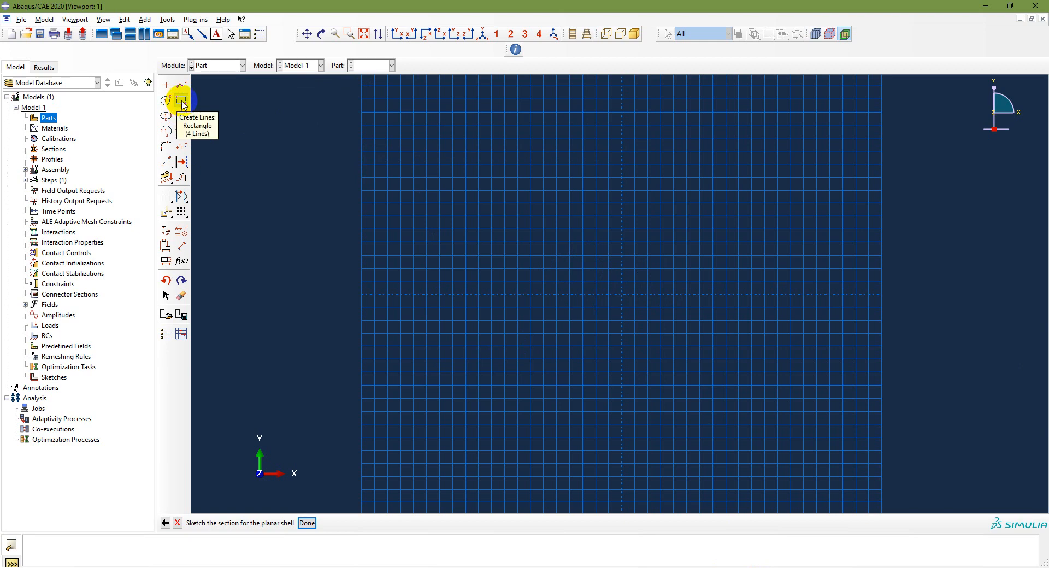
pyautogui.click(182, 102)
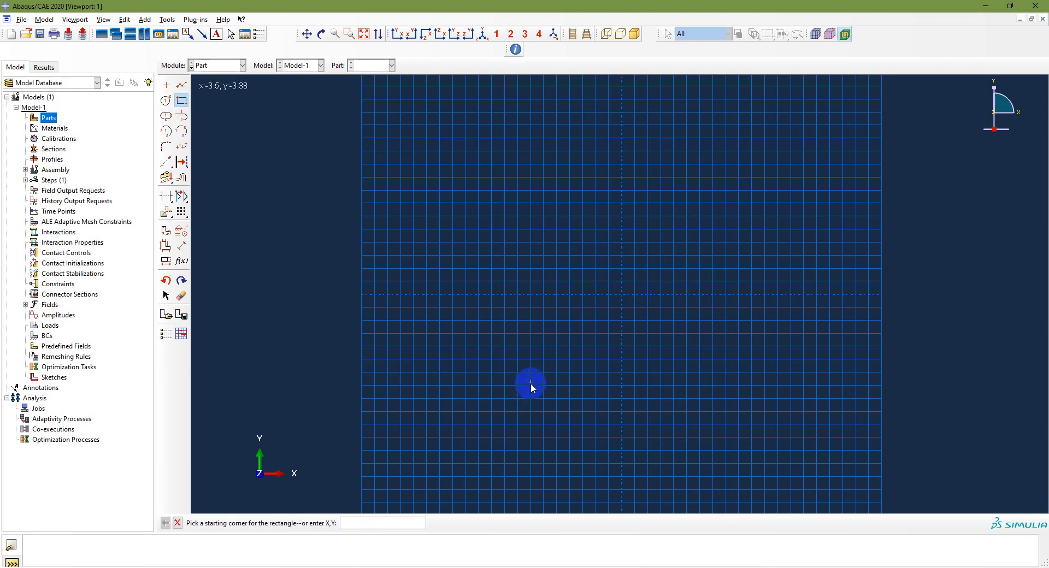
pyautogui.click(386, 524)
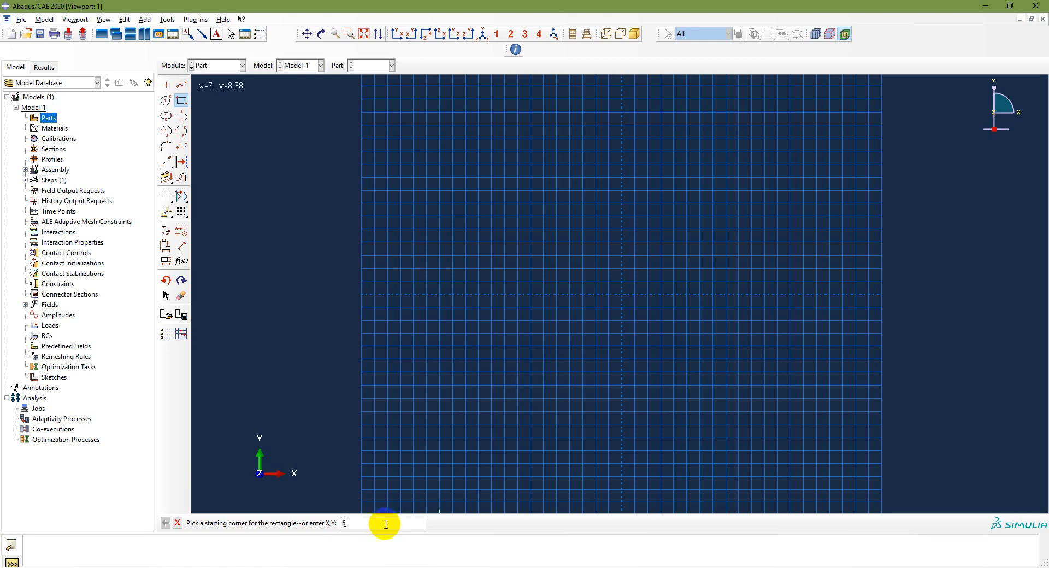
pyautogui.write('6,6')
pyautogui.press('Return')
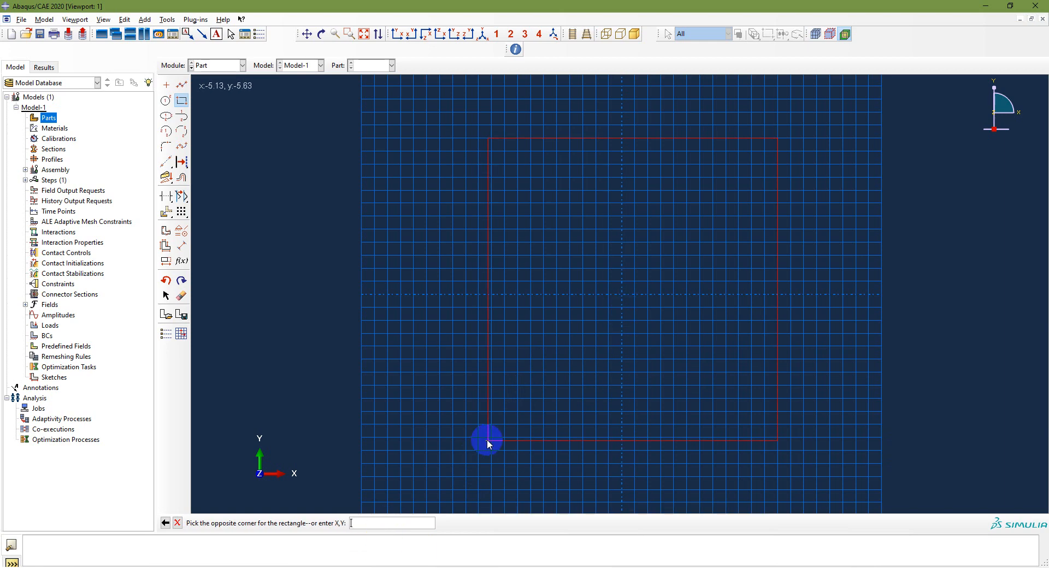
pyautogui.write('-6,-6')
pyautogui.press('Return')
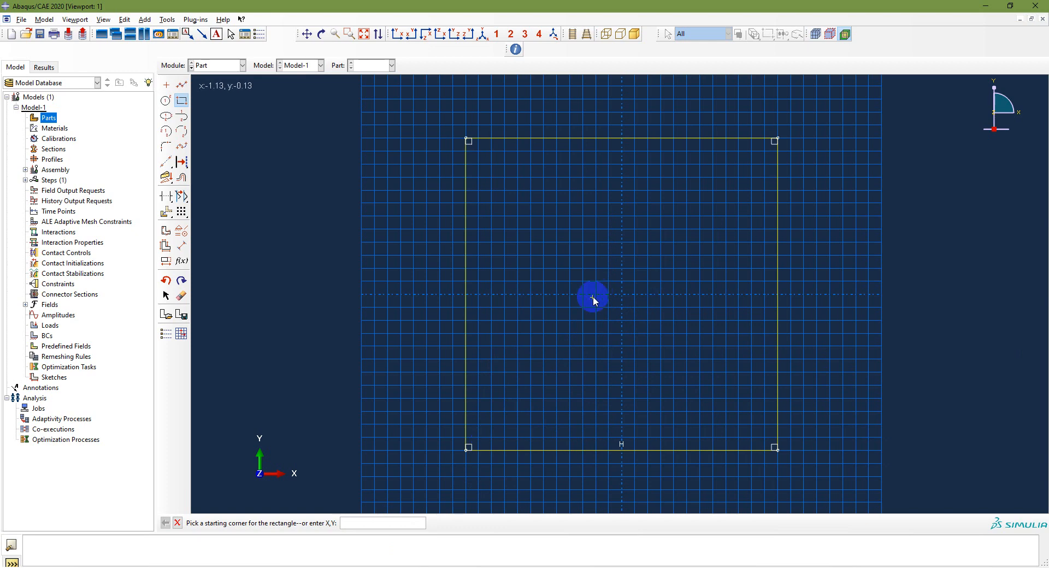
# - Sketch the outer concrete rectangle from corner 7,7 to opposite corner -7,-7 and end the rectangle procedure
pyautogui.click(393, 522)
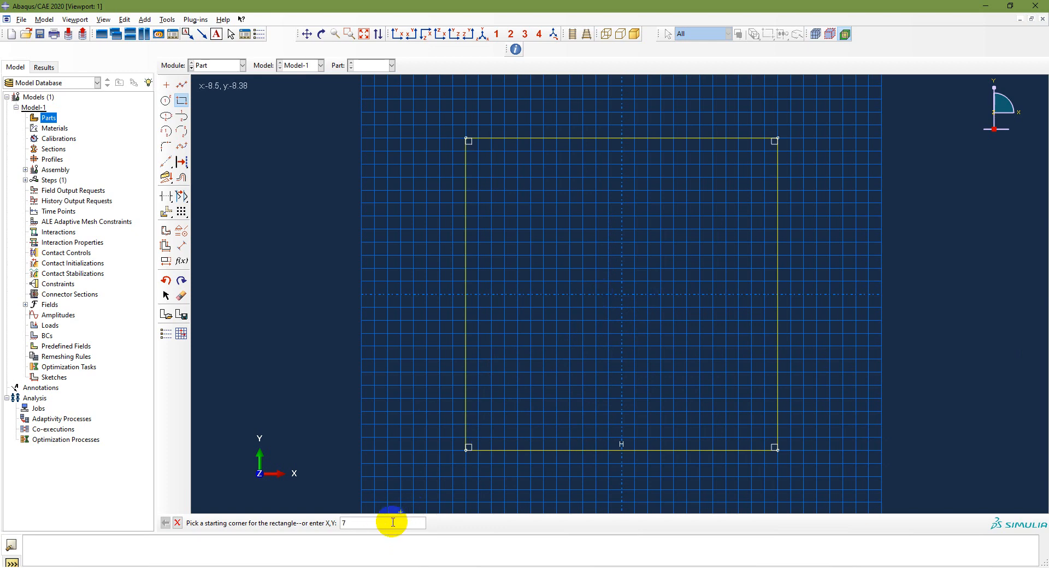
pyautogui.write('7,7')
pyautogui.press('Return')
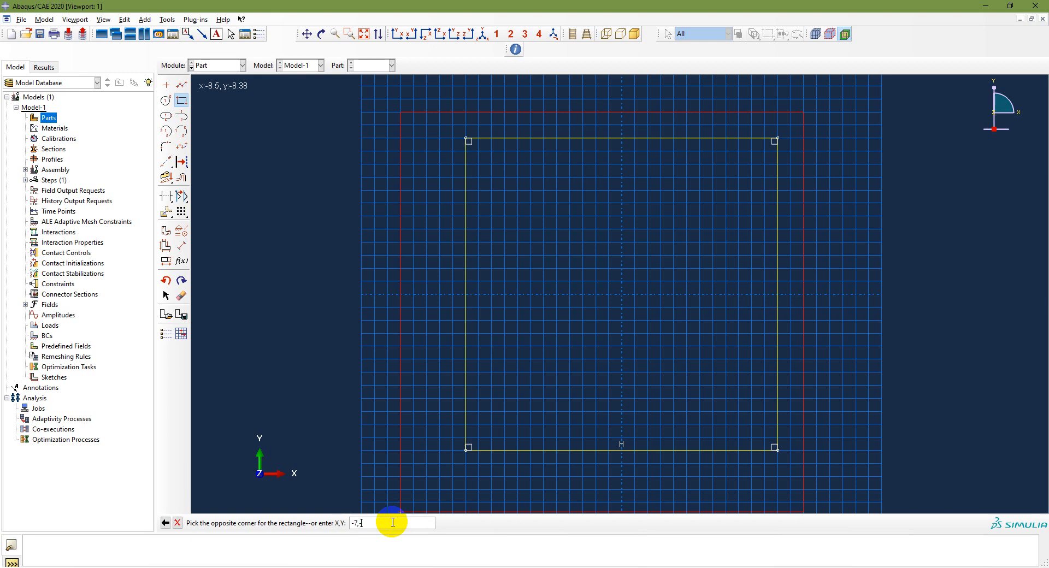
pyautogui.write('-7,-7')
pyautogui.press('Return')
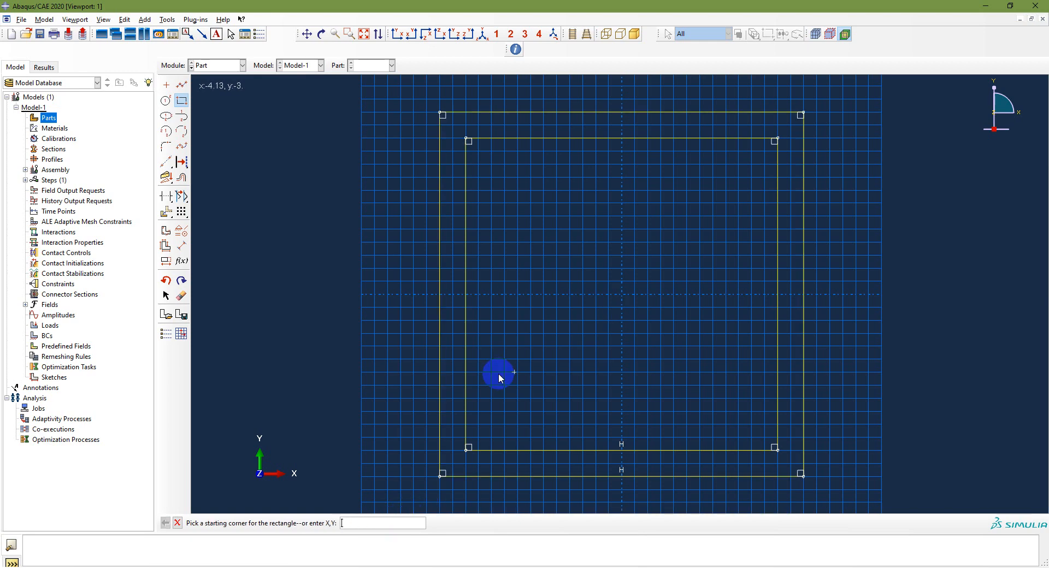
pyautogui.rightClick(527, 337)
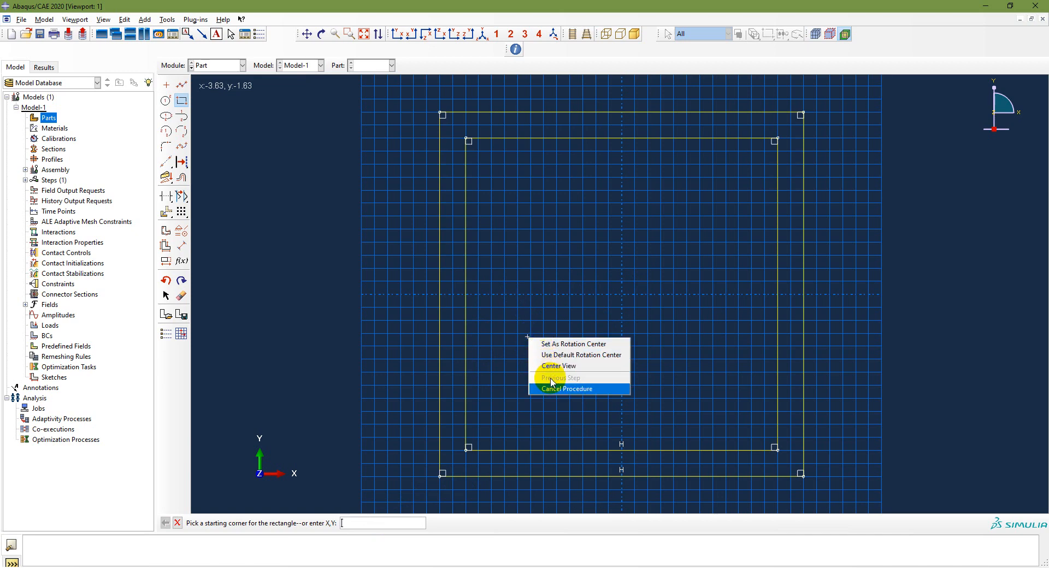
pyautogui.click(553, 389)
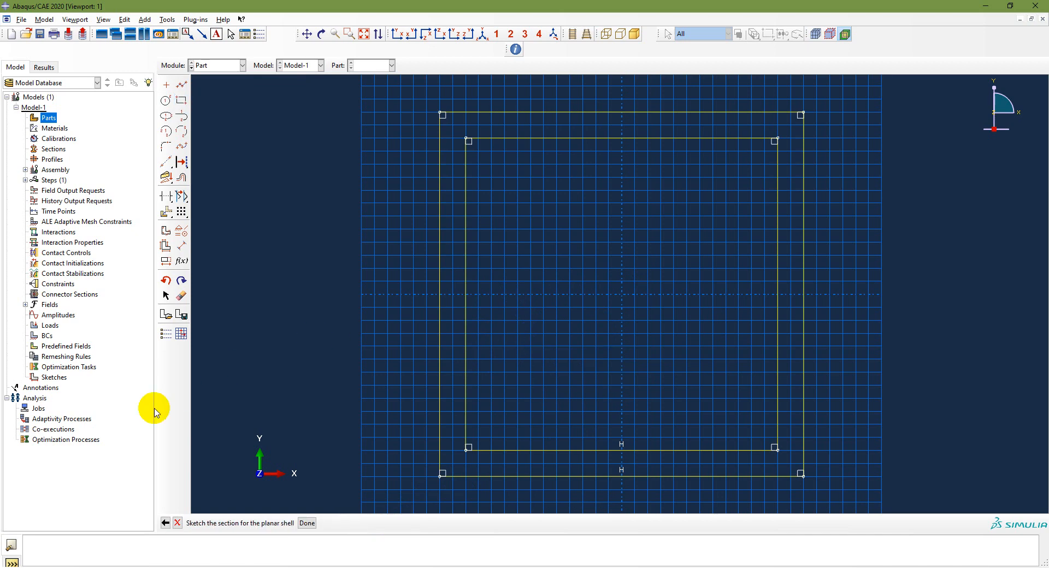
# - Auto-dimension both concrete rectangles without auto-constraining them, and finish the dimensioning procedure
pyautogui.click(166, 247)
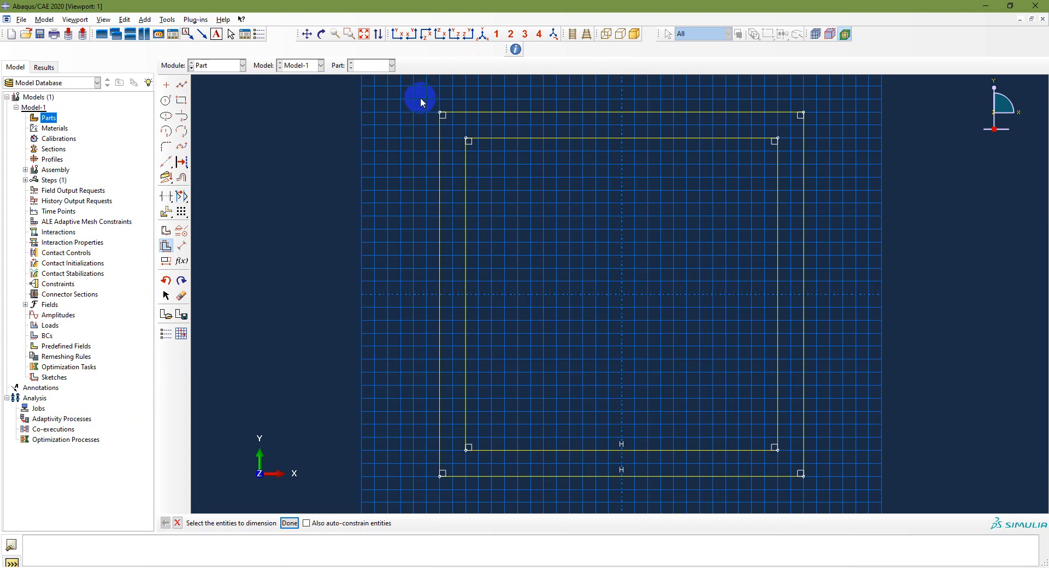
pyautogui.moveTo(419, 98)
pyautogui.mouseDown()
pyautogui.moveTo(506, 190)
pyautogui.moveTo(751, 352)
pyautogui.moveTo(871, 414)
pyautogui.moveTo(857, 490)
pyautogui.mouseUp()
pyautogui.click(289, 522)
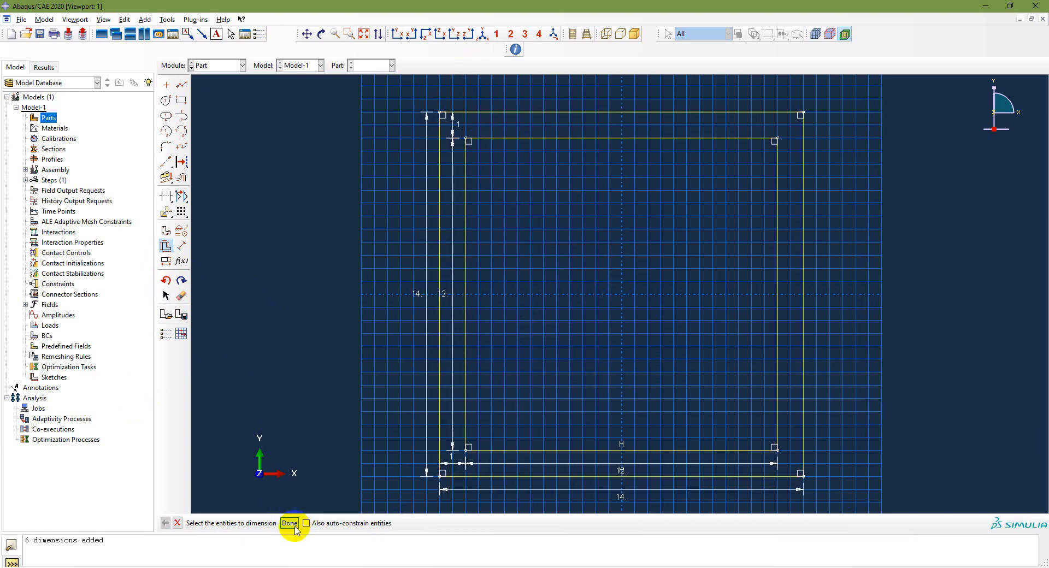
pyautogui.click(362, 36)
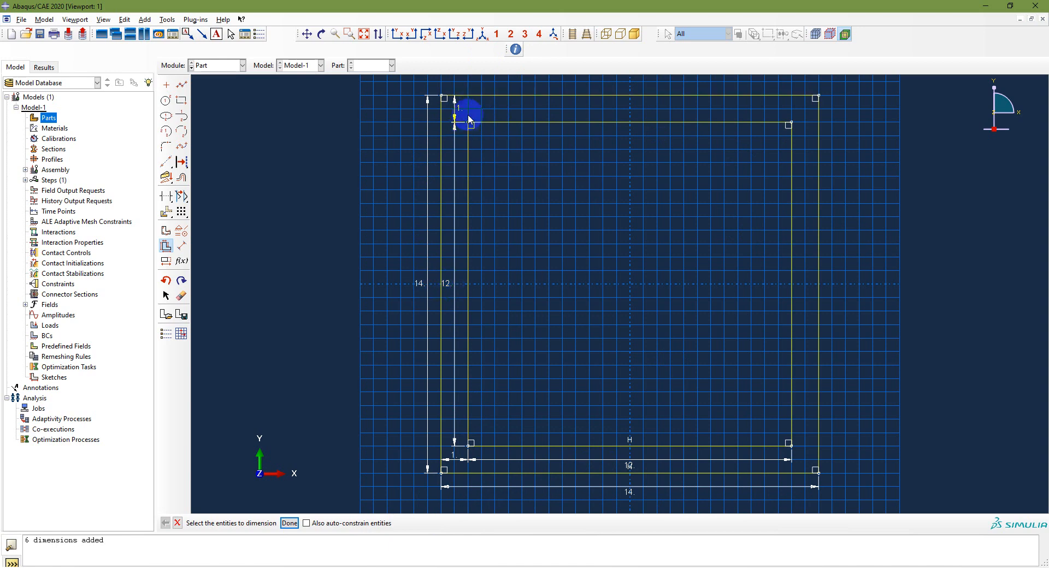
pyautogui.click(288, 523)
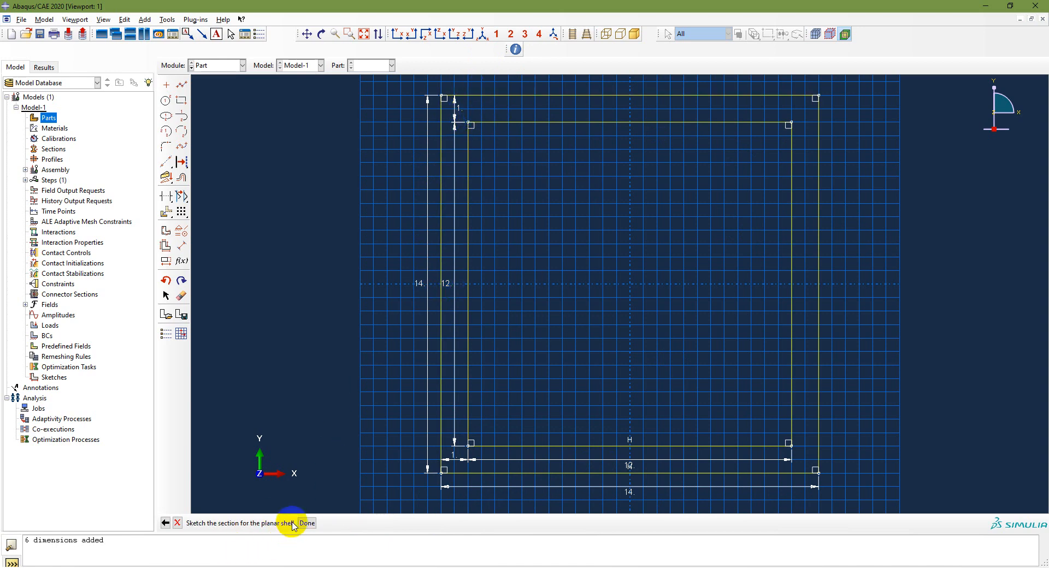
# - Finish the Concrete sketch to create the planar shell part, and expand the model's parts to select Concrete
pyautogui.click(306, 523)
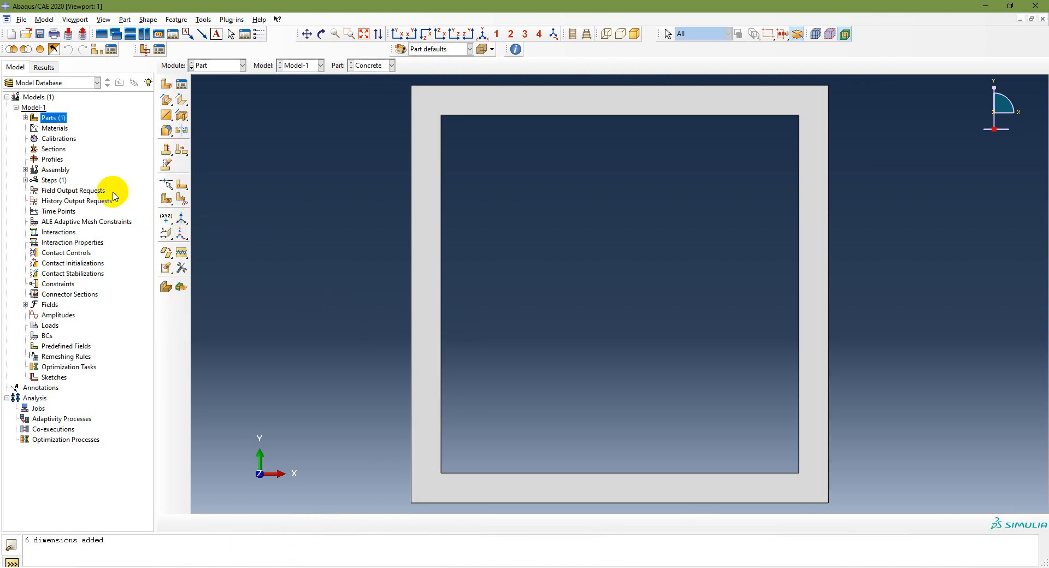
pyautogui.rightClick(59, 121)
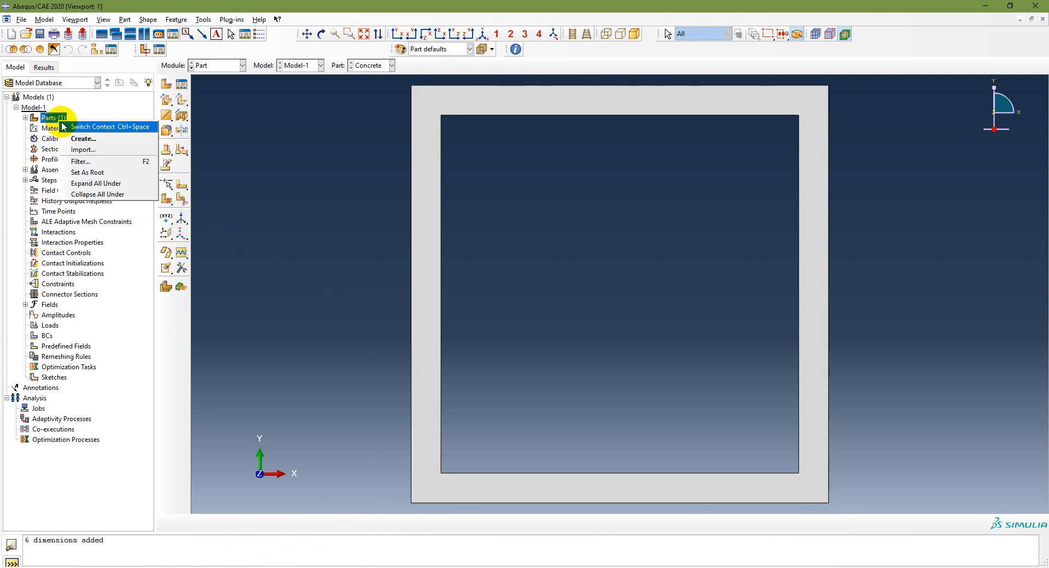
pyautogui.click(26, 119)
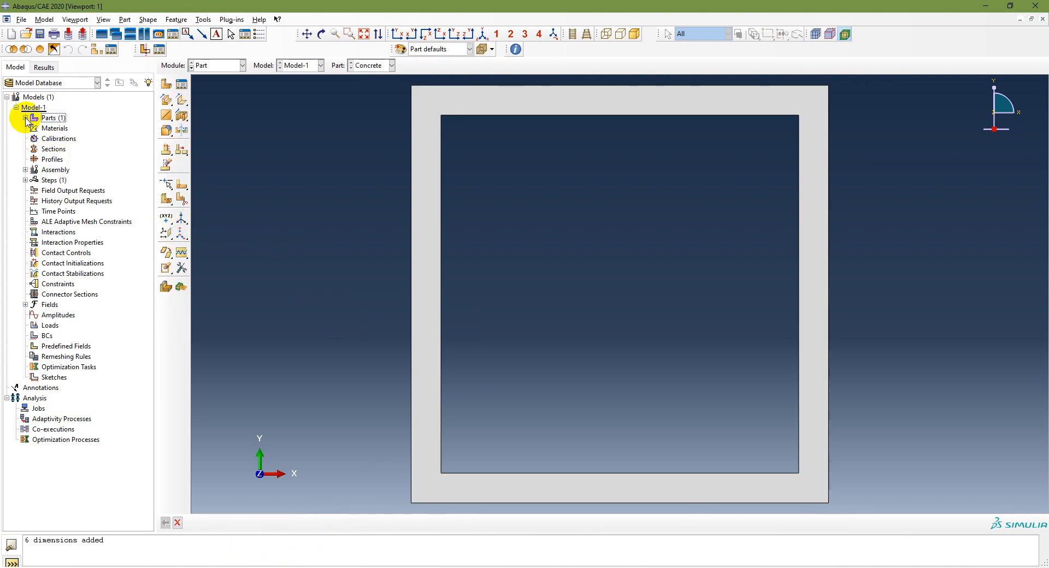
pyautogui.click(25, 118)
pyautogui.click(55, 129)
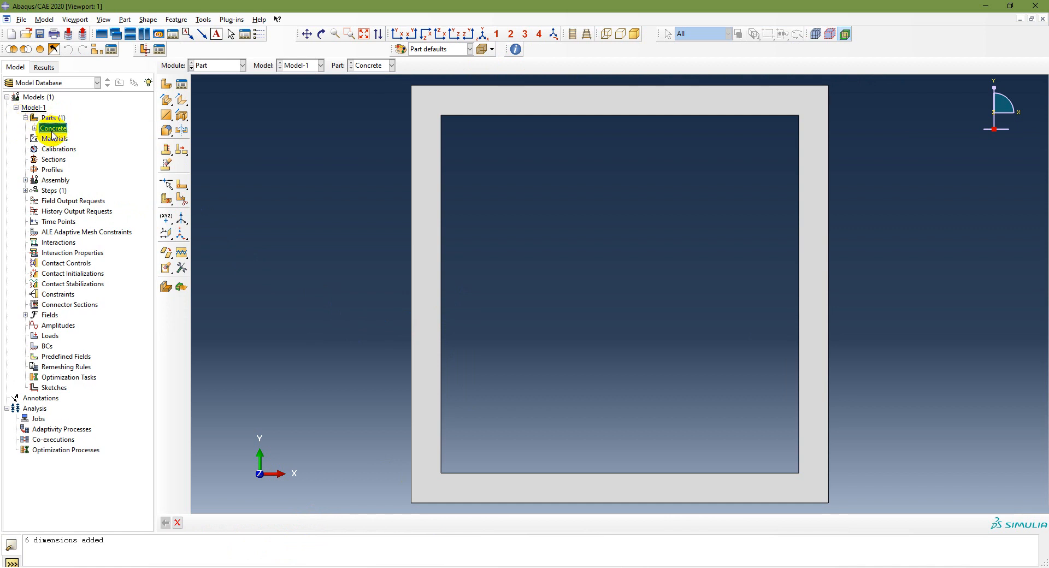
# - Create a 2D planar deformable shell part named Bricks with approximate size 40, checking the chimney dimensions in PowerPoint, and continue to the sketcher
pyautogui.click(167, 85)
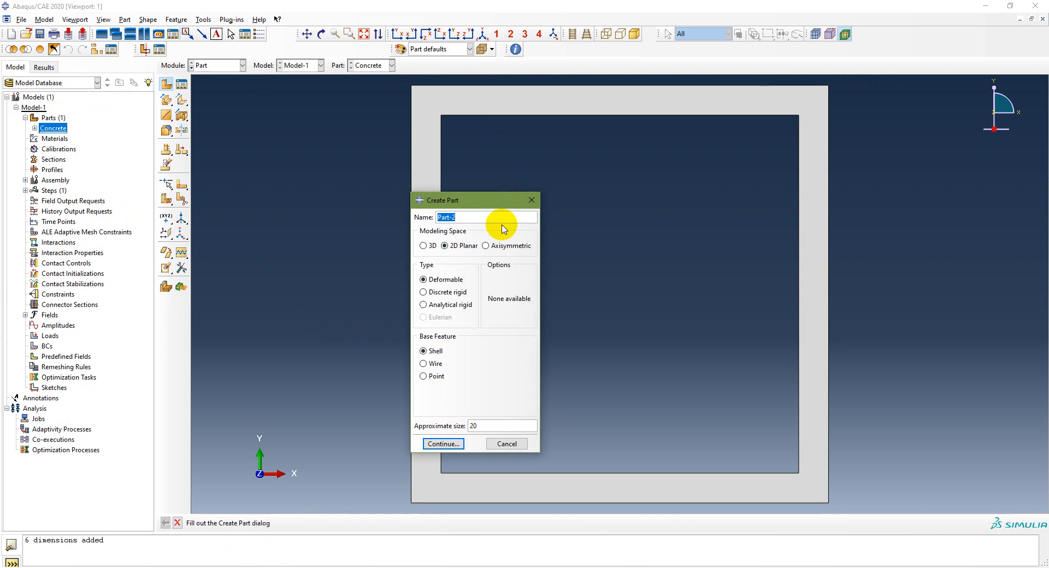
pyautogui.write('Bricks')
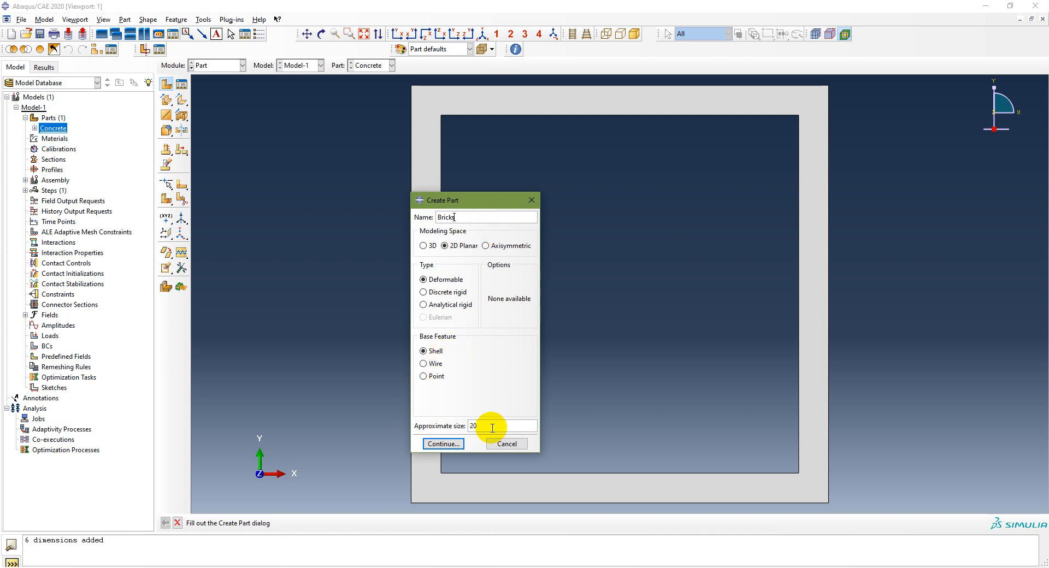
pyautogui.click(380, 567)
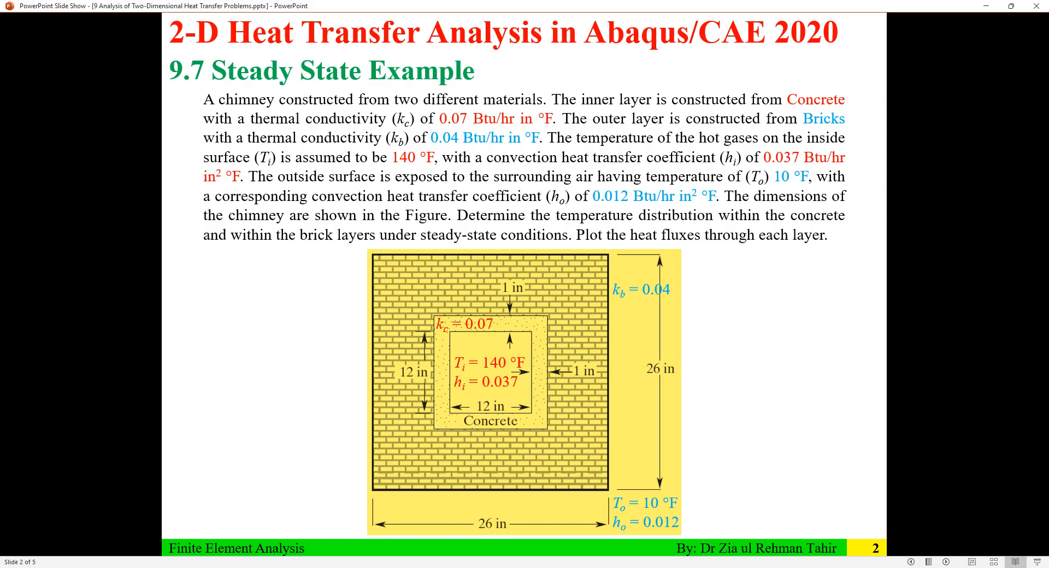
pyautogui.click(462, 567)
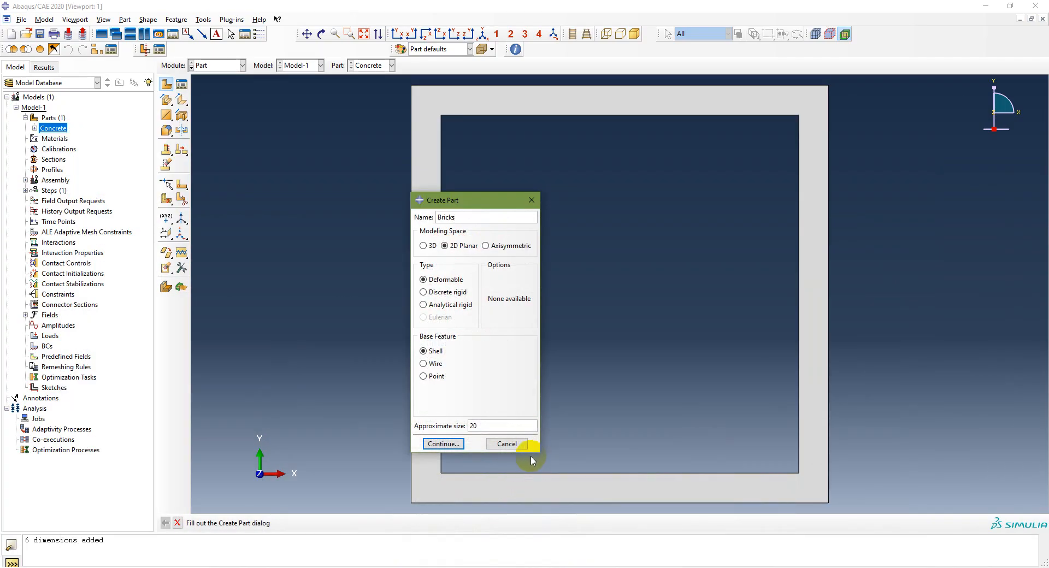
pyautogui.click(499, 424)
pyautogui.moveTo(499, 425); pyautogui.dragTo(453, 437)
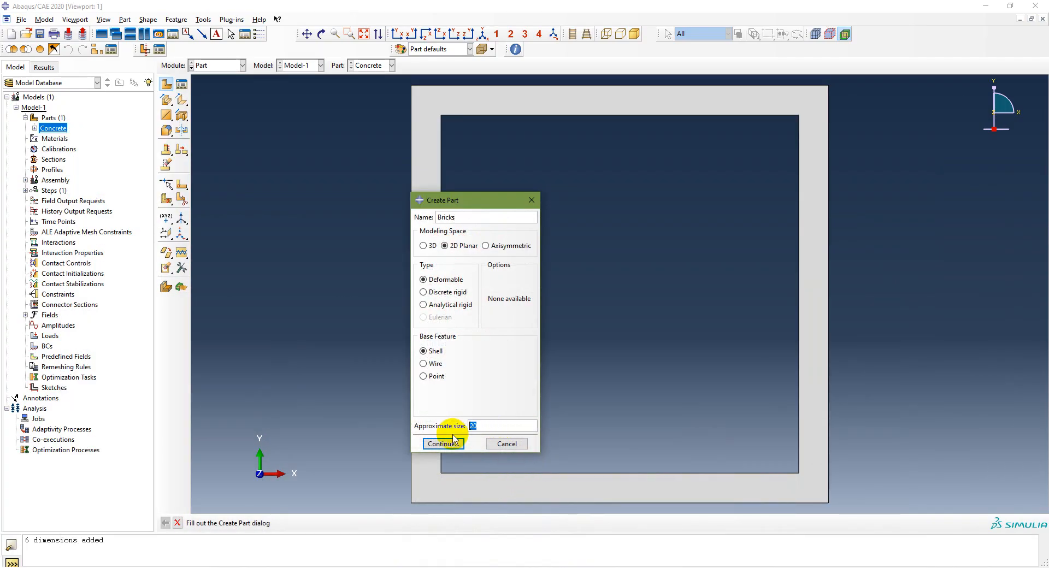
pyautogui.write('40')
pyautogui.click(444, 444)
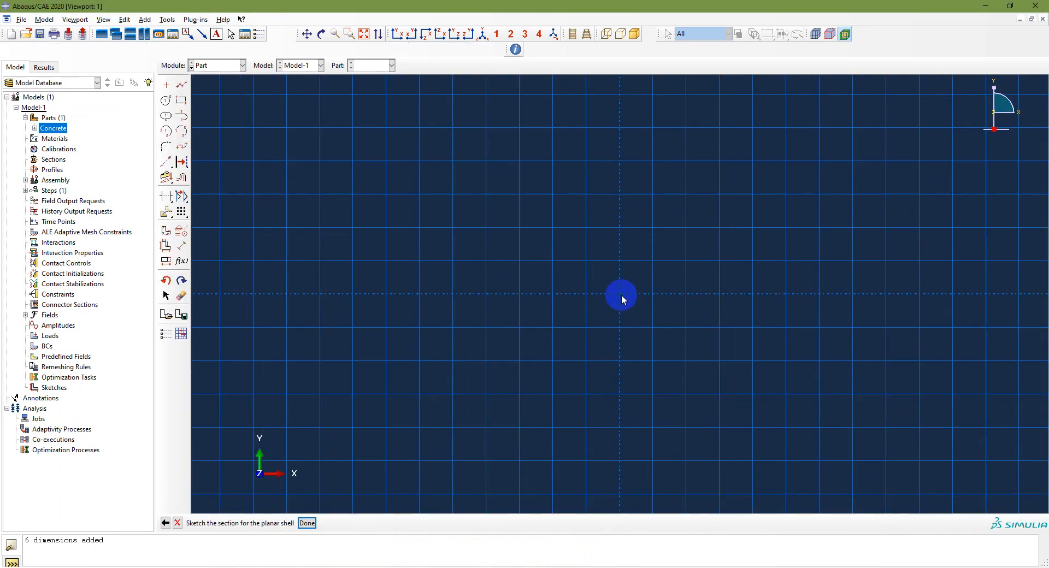
# - Sketch the Bricks rectangles from 7,7 to -7,-7 and from 13,13 to -13,-13, consulting the chimney figure in PowerPoint between them
pyautogui.click(182, 101)
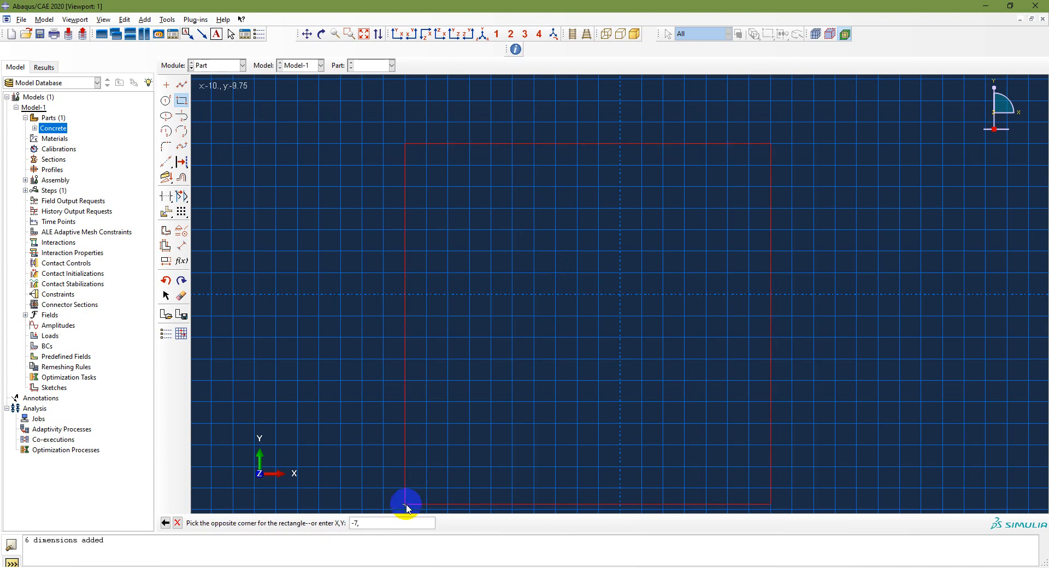
pyautogui.press('Return')
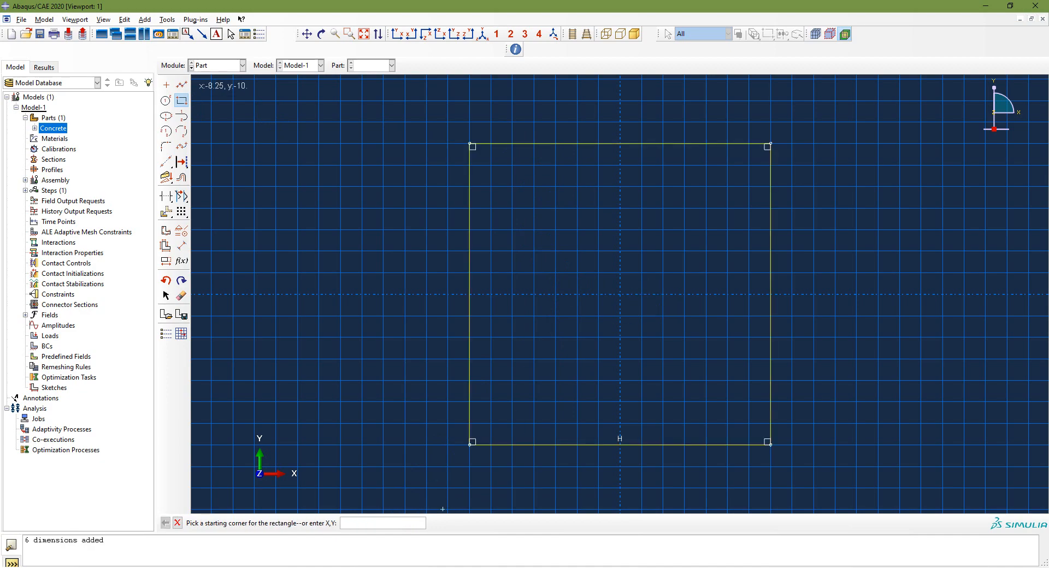
pyautogui.hotkey('alt', 'Tab')
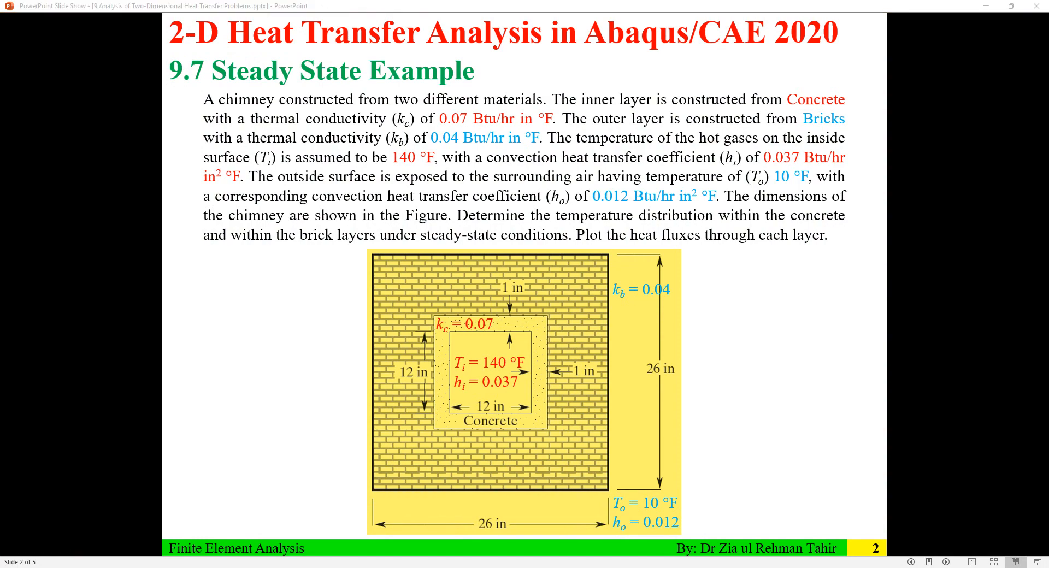
pyautogui.hotkey('alt', 'Tab')
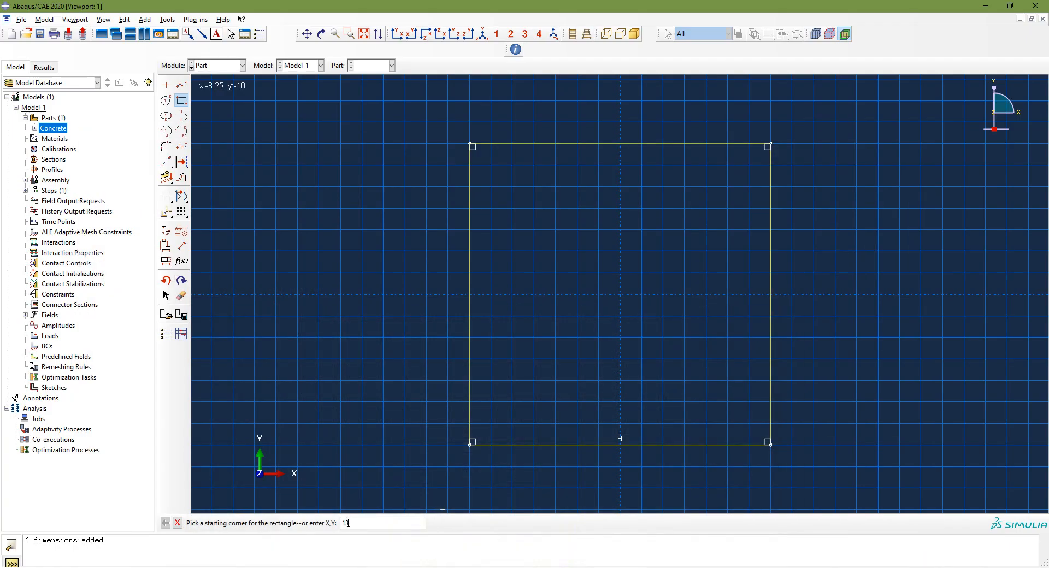
pyautogui.write('13,13')
pyautogui.press('Return')
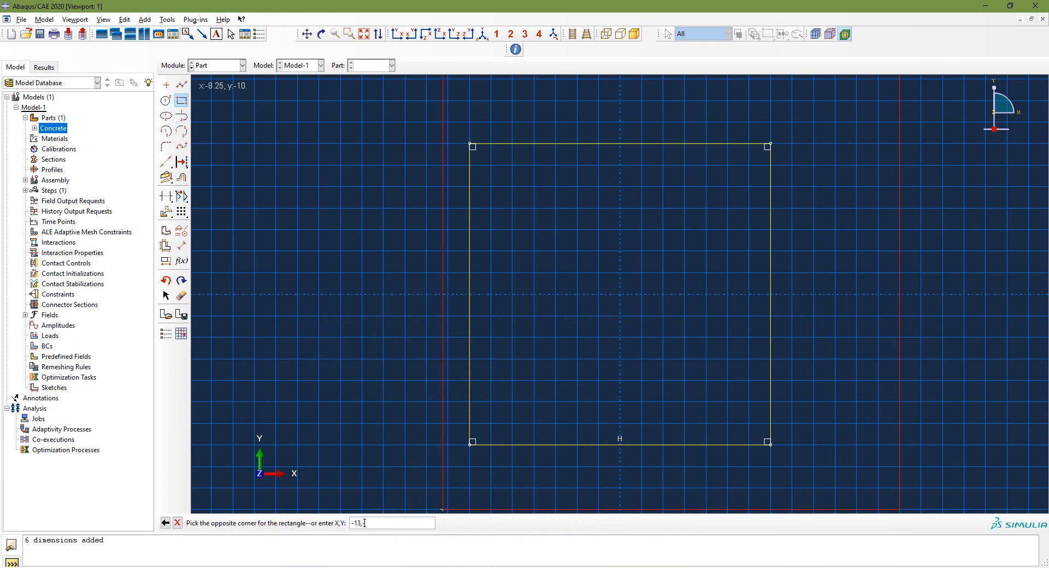
pyautogui.write('-13,-13')
pyautogui.press('Return')
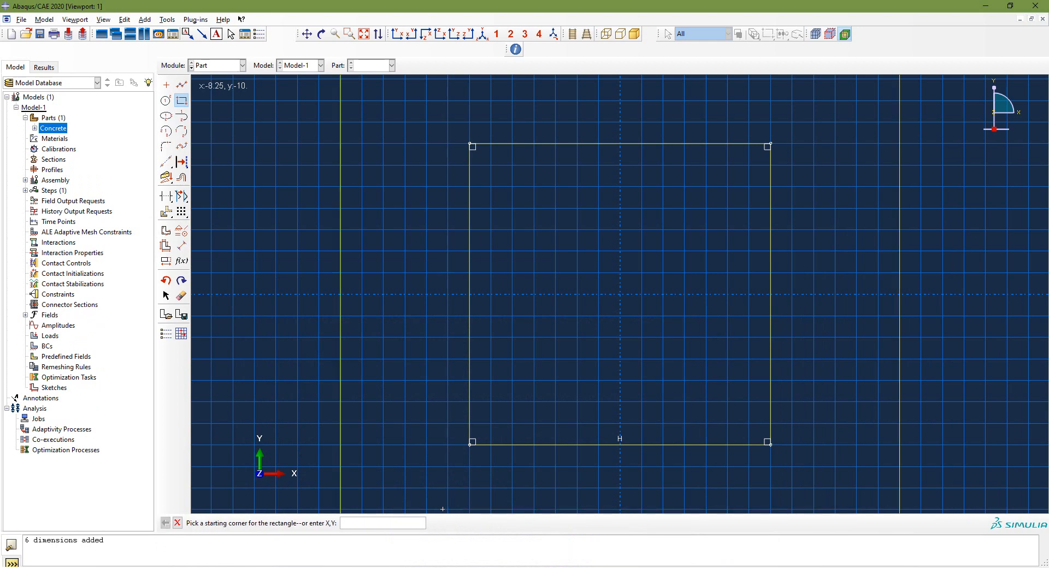
# - Auto-dimension both Bricks rectangles without auto-constraining them, and finish the sketch to create the planar shell part
pyautogui.click(363, 34)
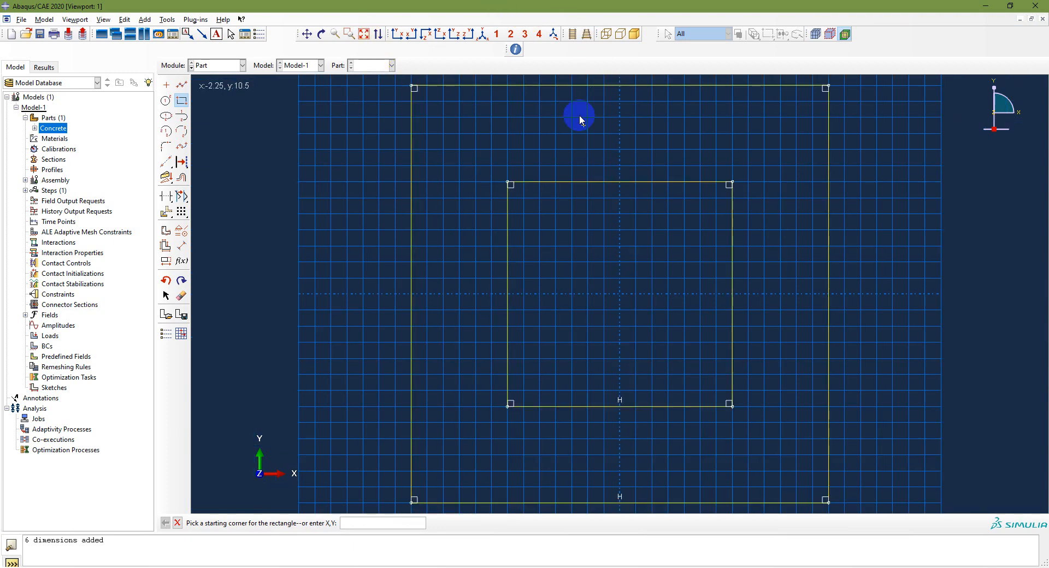
pyautogui.click(165, 246)
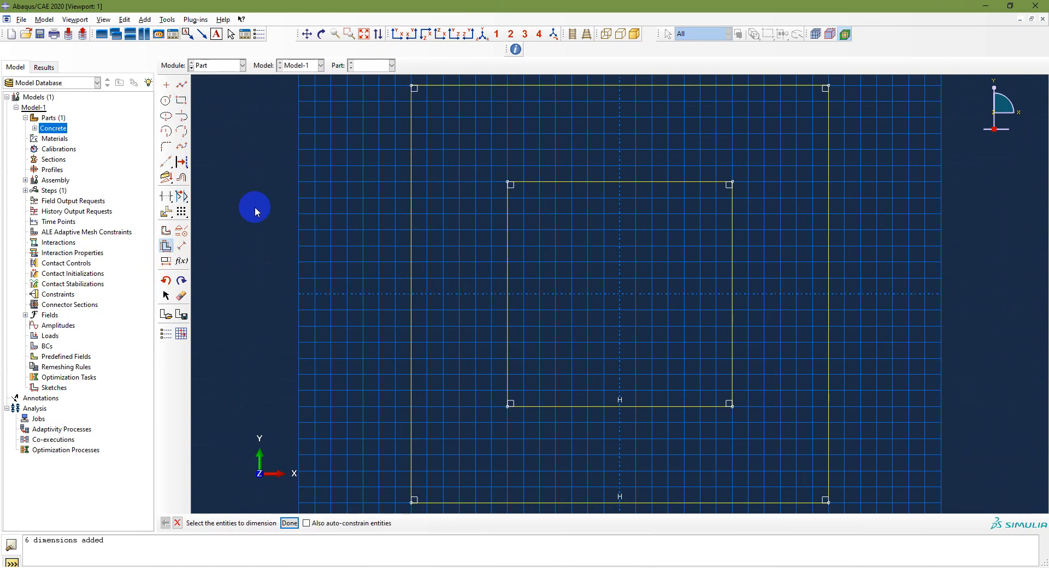
pyautogui.moveTo(400, 77); pyautogui.dragTo(857, 519)
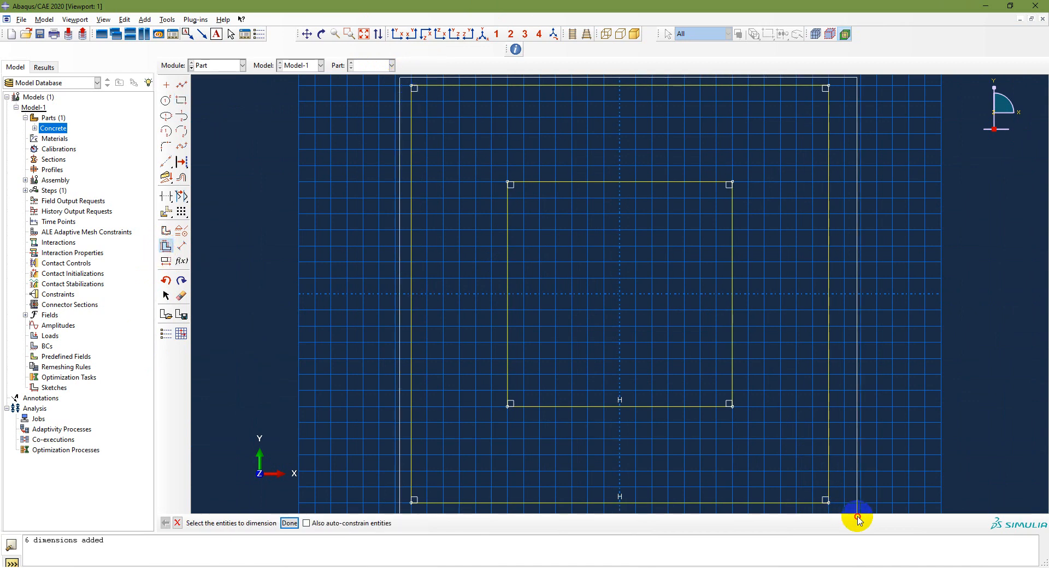
pyautogui.click(288, 525)
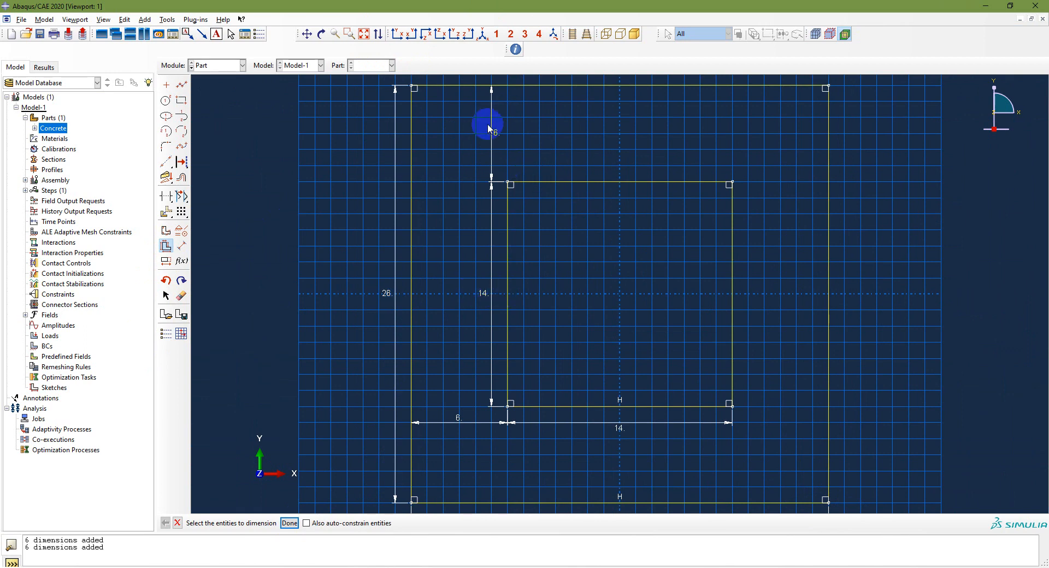
pyautogui.click(288, 523)
pyautogui.click(307, 523)
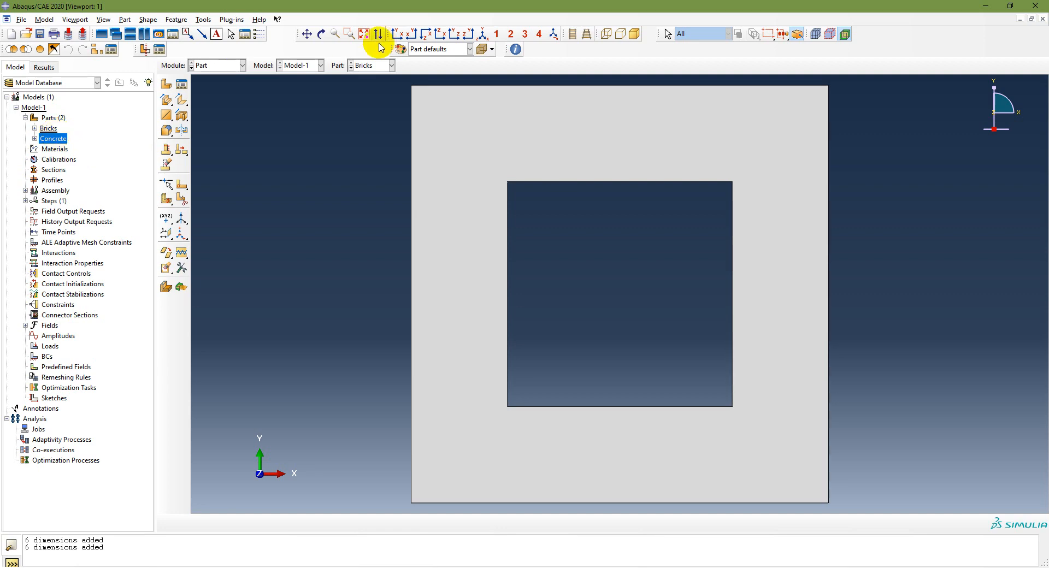
# - Display the Concrete part to review it, and return the viewport to the Bricks part
pyautogui.click(366, 65)
pyautogui.click(367, 88)
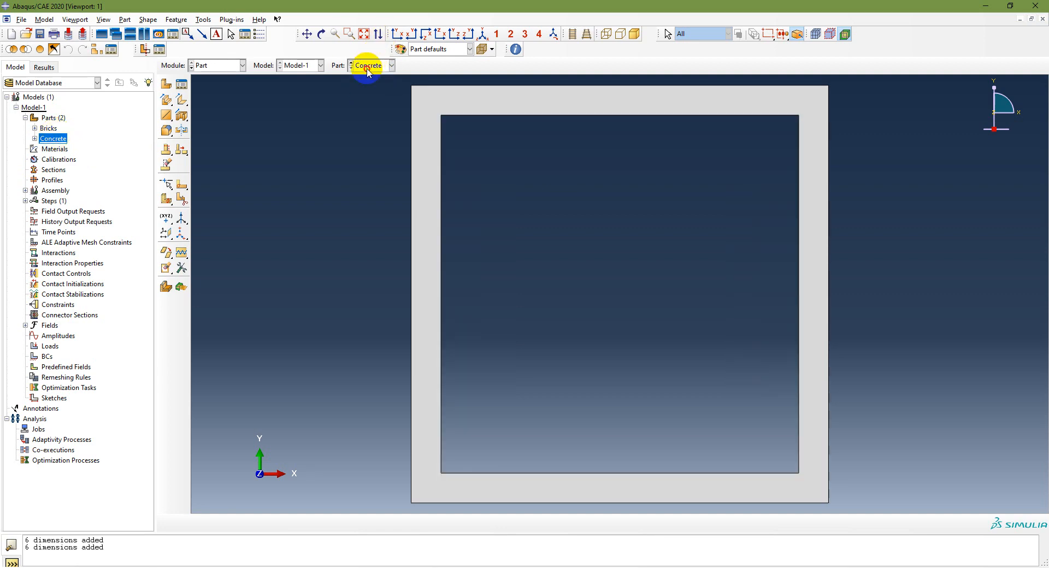
pyautogui.click(375, 65)
pyautogui.click(364, 77)
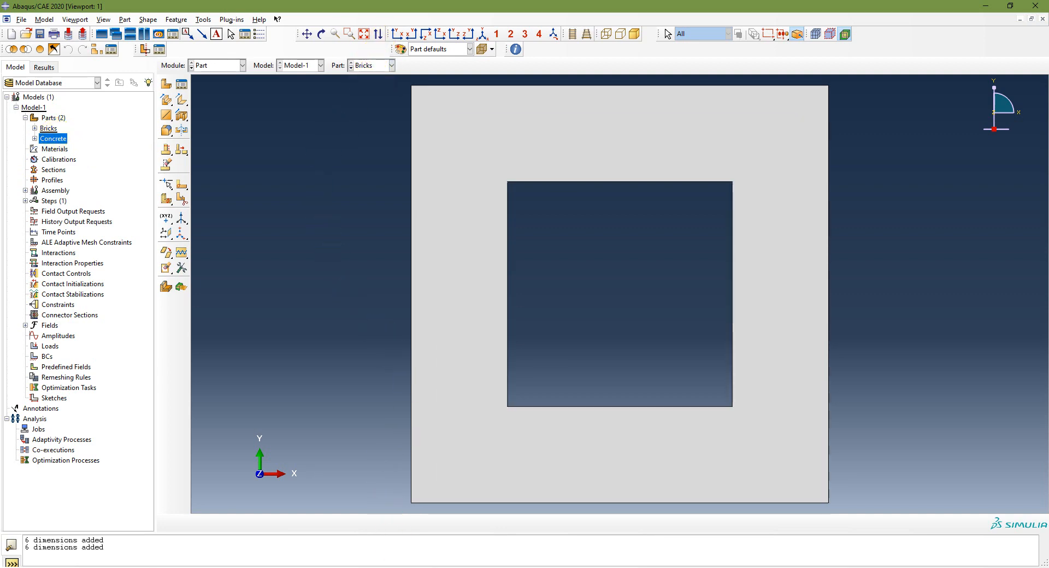
# - Review the modeling procedure and chimney figure slides in PowerPoint, and return to Abaqus/CAE
pyautogui.click(386, 567)
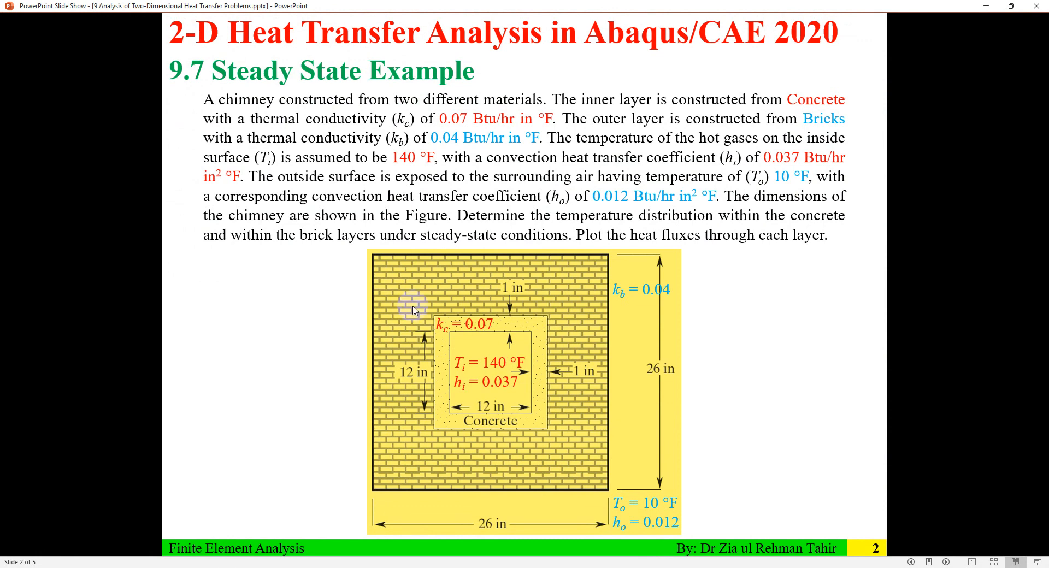
pyautogui.click(413, 310)
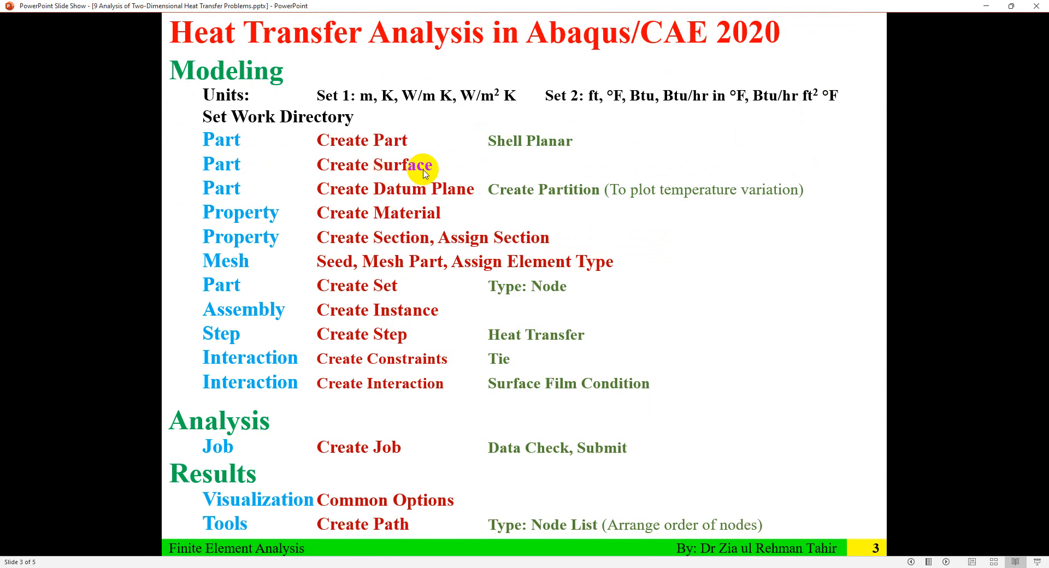
pyautogui.scroll(1, 424, 169)
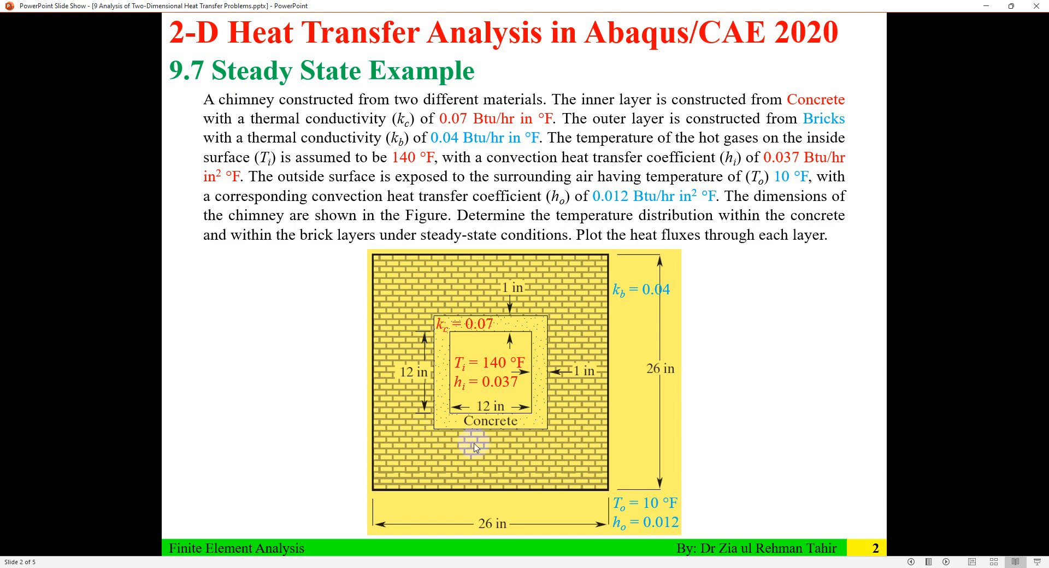
pyautogui.click(721, 567)
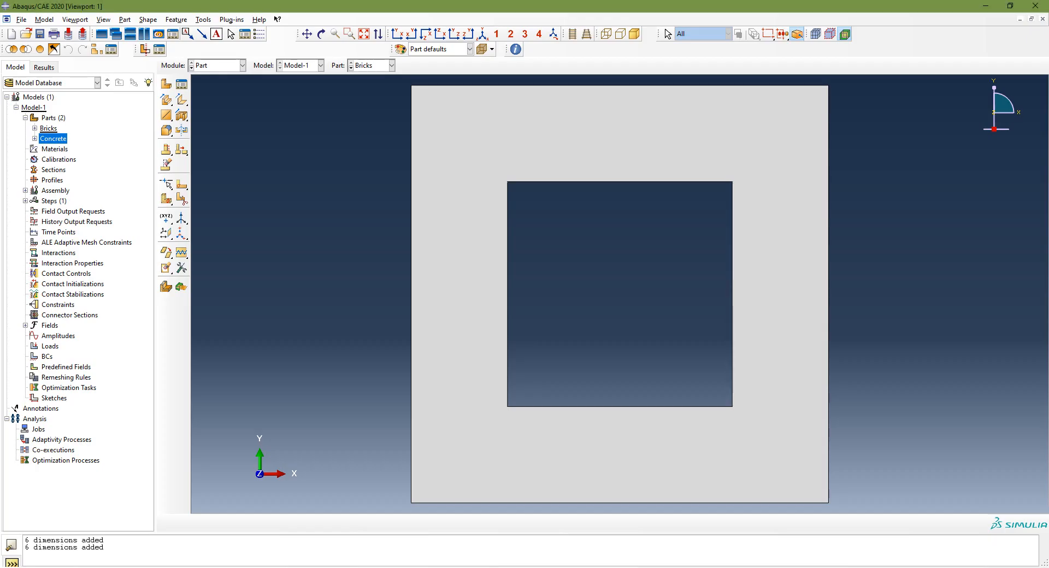
pyautogui.hotkey('alt', 'Tab')
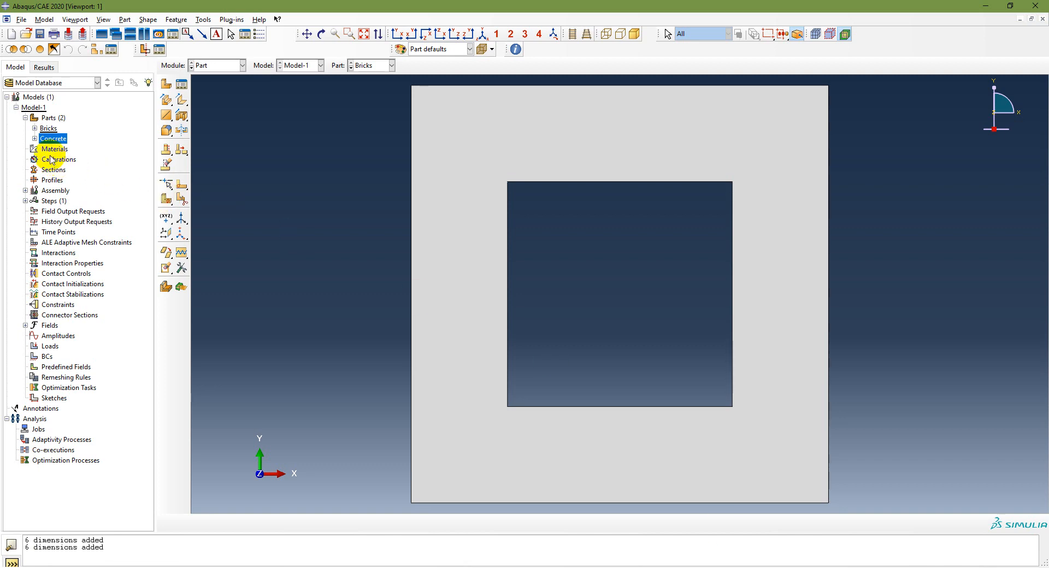
# - Expand the Bricks part in the model tree down to its Surfaces, keeping the Part module and Bricks as the current part
pyautogui.click(35, 128)
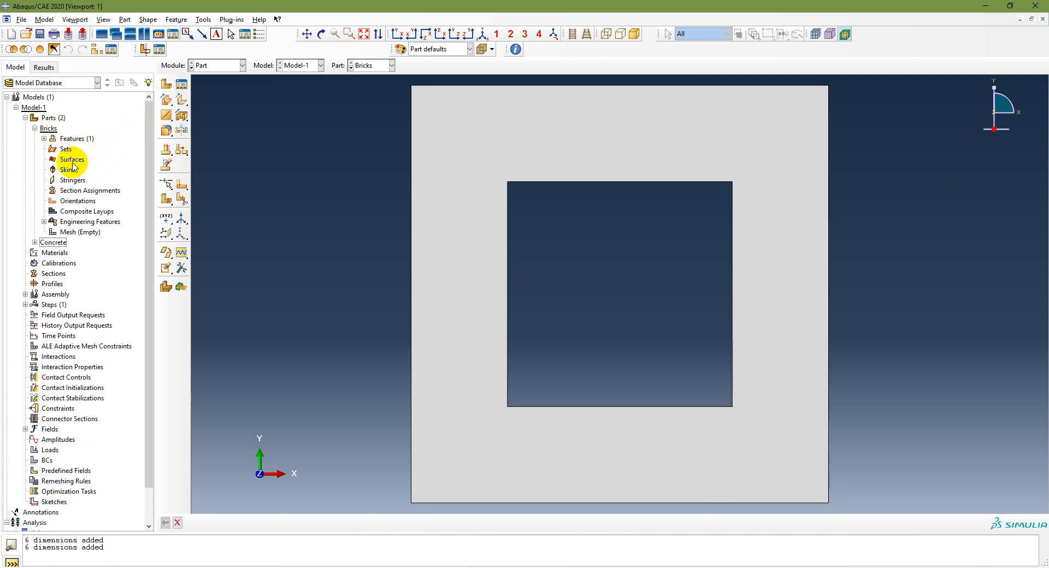
pyautogui.click(34, 128)
pyautogui.click(34, 128)
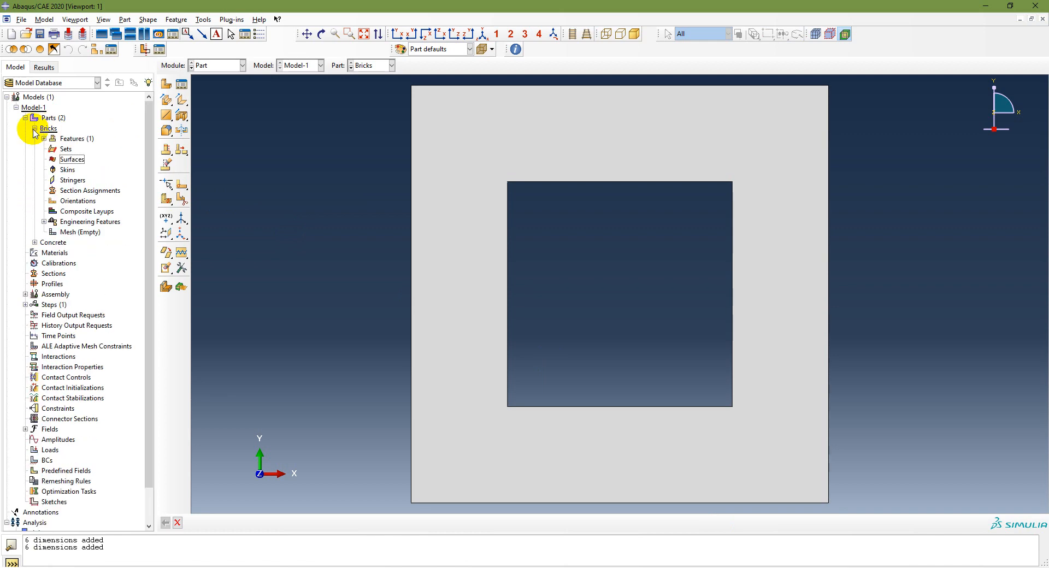
pyautogui.click(71, 159)
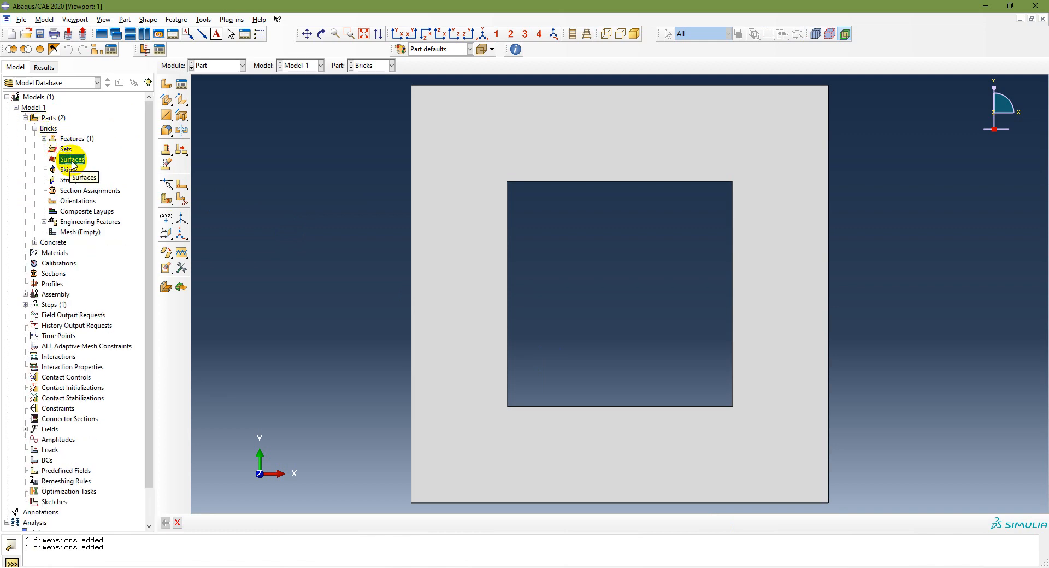
pyautogui.click(211, 65)
pyautogui.click(213, 81)
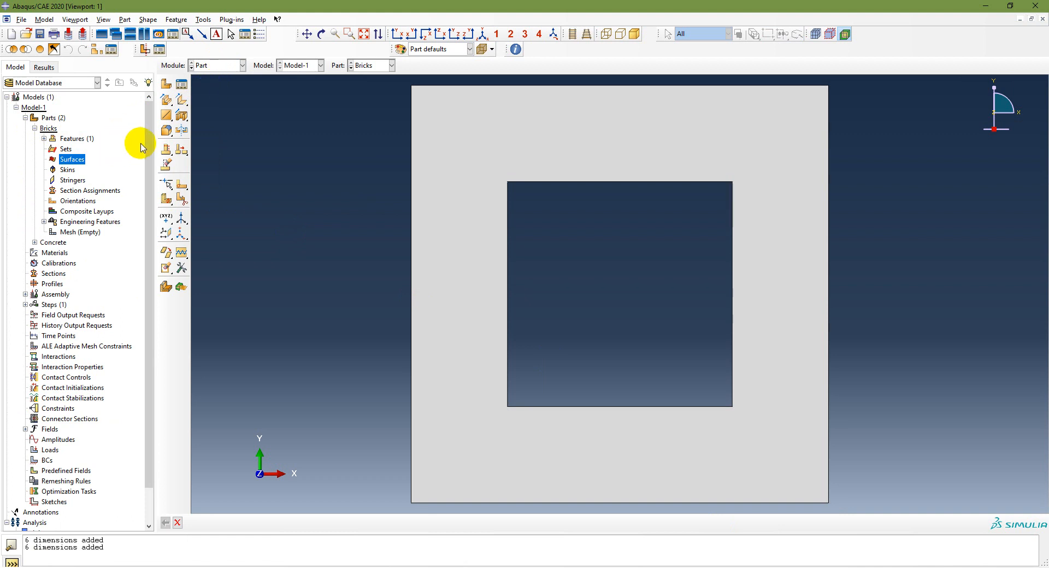
pyautogui.click(360, 65)
pyautogui.click(365, 76)
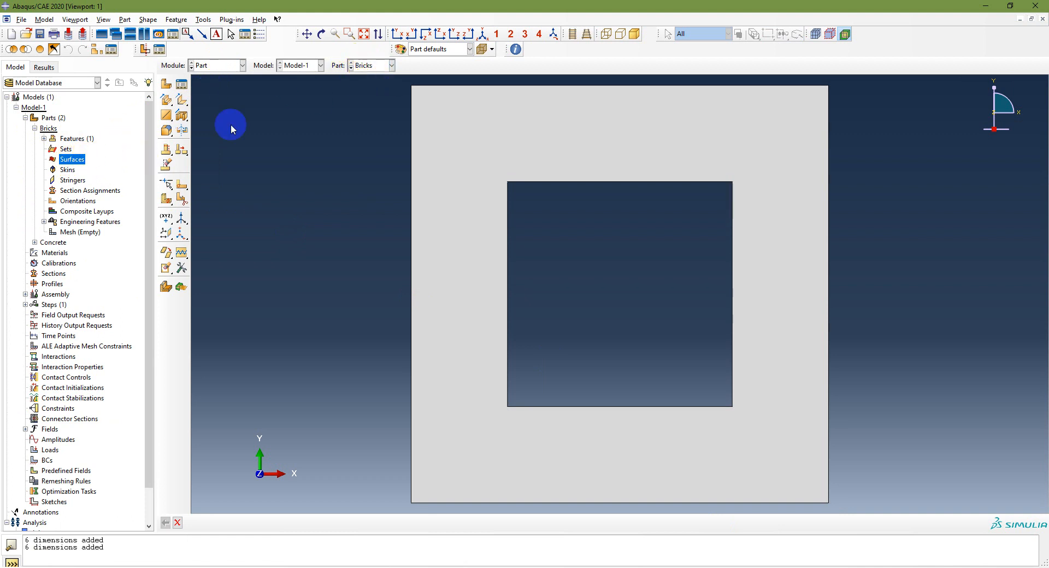
# - Create a surface named Inner on the Bricks part from the four edges of its central opening, and highlight it for checking
pyautogui.doubleClick(71, 159)
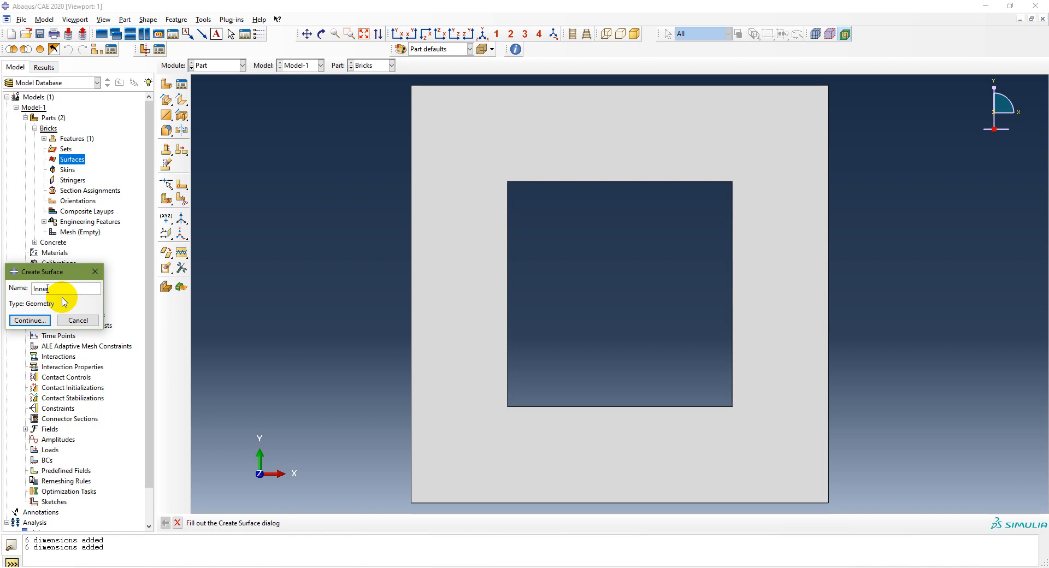
pyautogui.click(32, 320)
pyautogui.moveTo(507, 172); pyautogui.dragTo(761, 464)
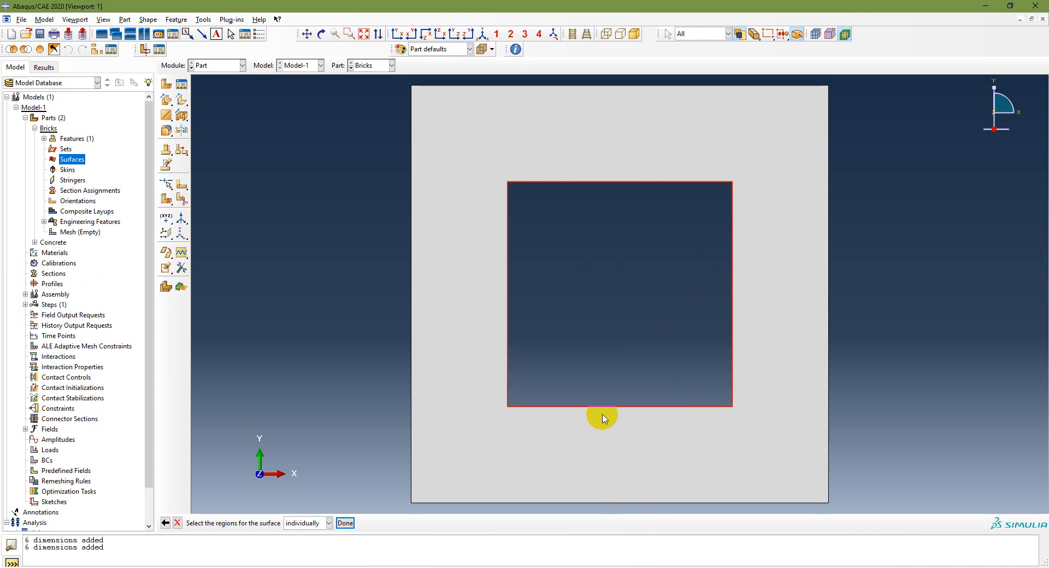
pyautogui.click(344, 523)
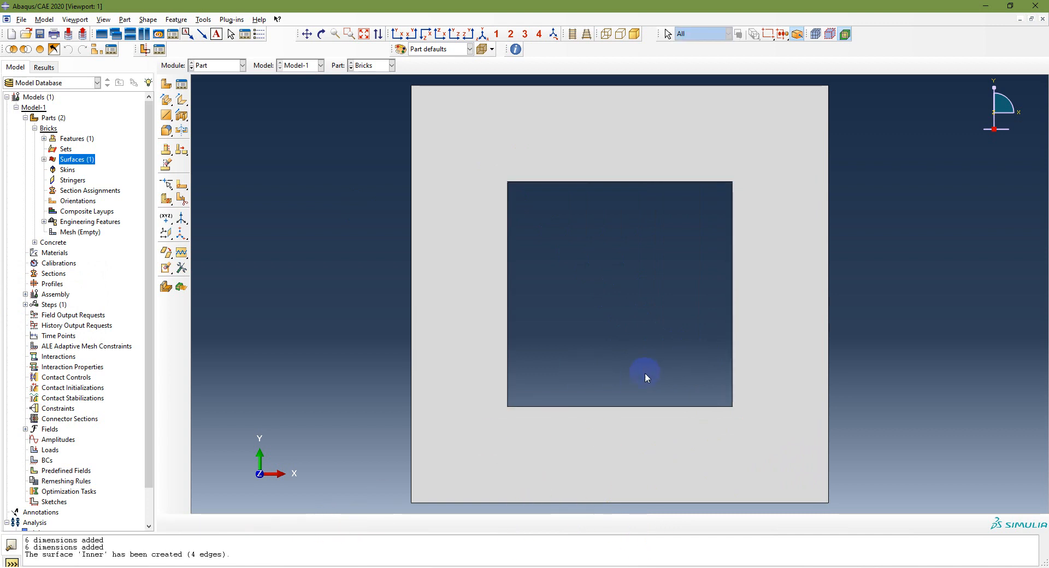
pyautogui.click(44, 159)
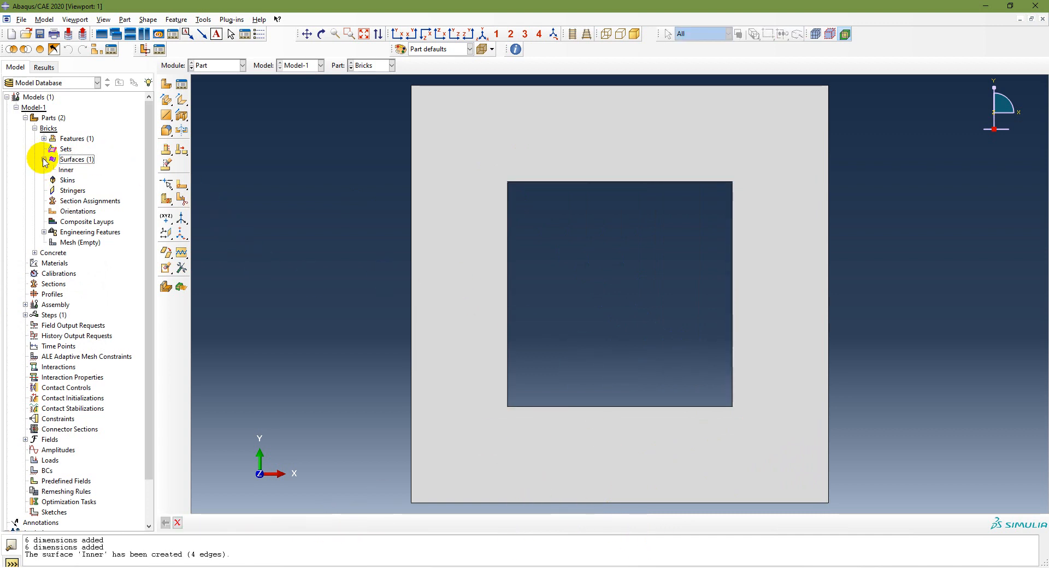
pyautogui.click(66, 170)
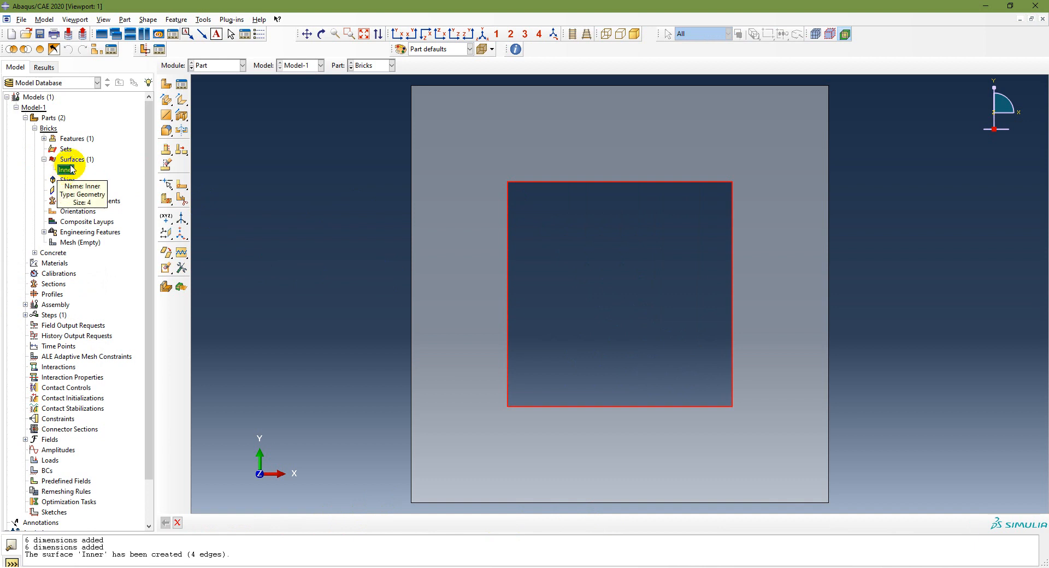
# - Create a surface named Outer from the four perimeter edges of the Bricks part, and highlight both Bricks surfaces for checking
pyautogui.doubleClick(68, 160)
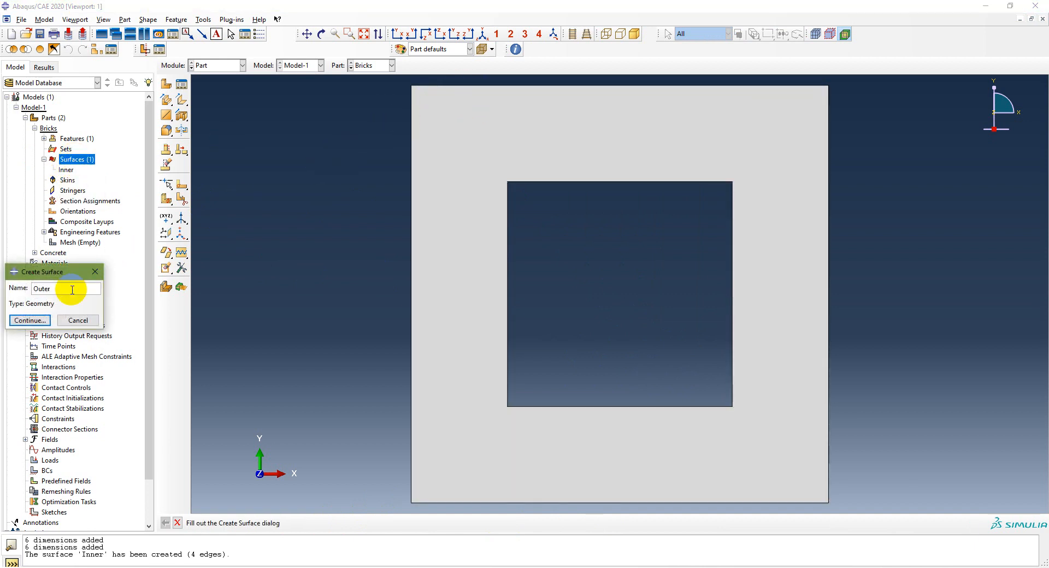
pyautogui.write('Outer')
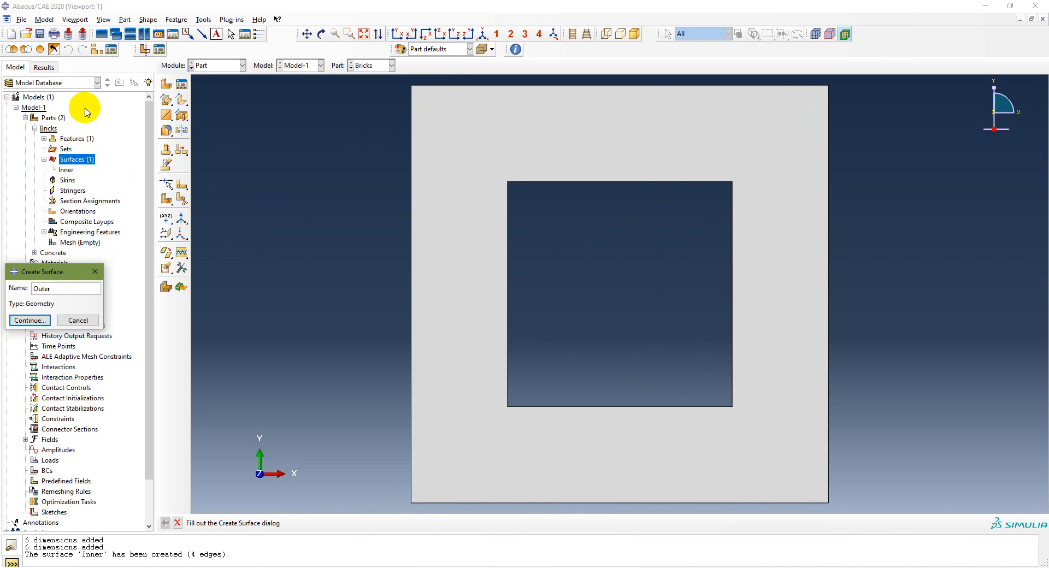
pyautogui.click(29, 321)
pyautogui.click(425, 98)
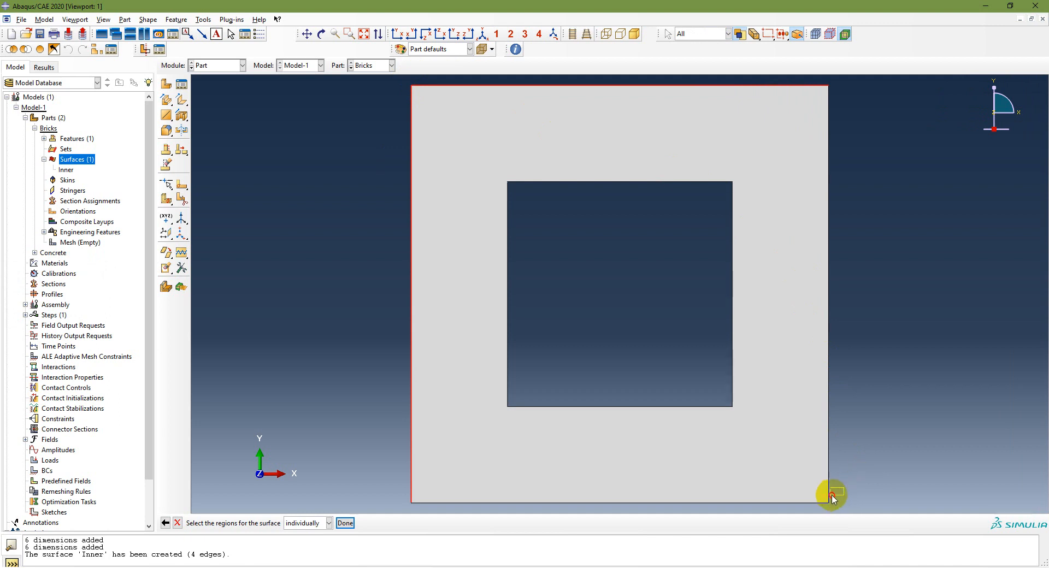
pyautogui.click(345, 523)
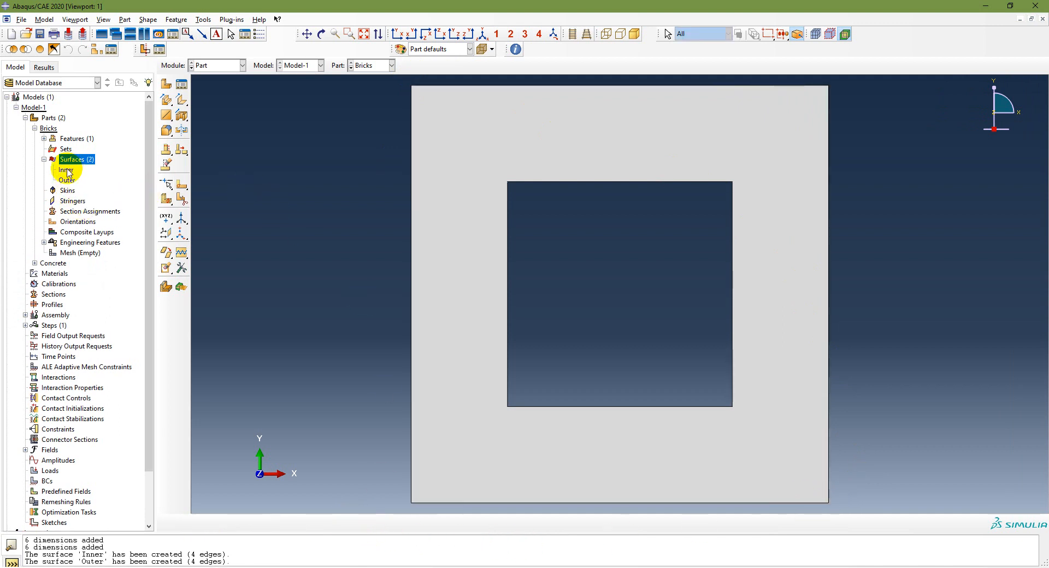
pyautogui.doubleClick(44, 160)
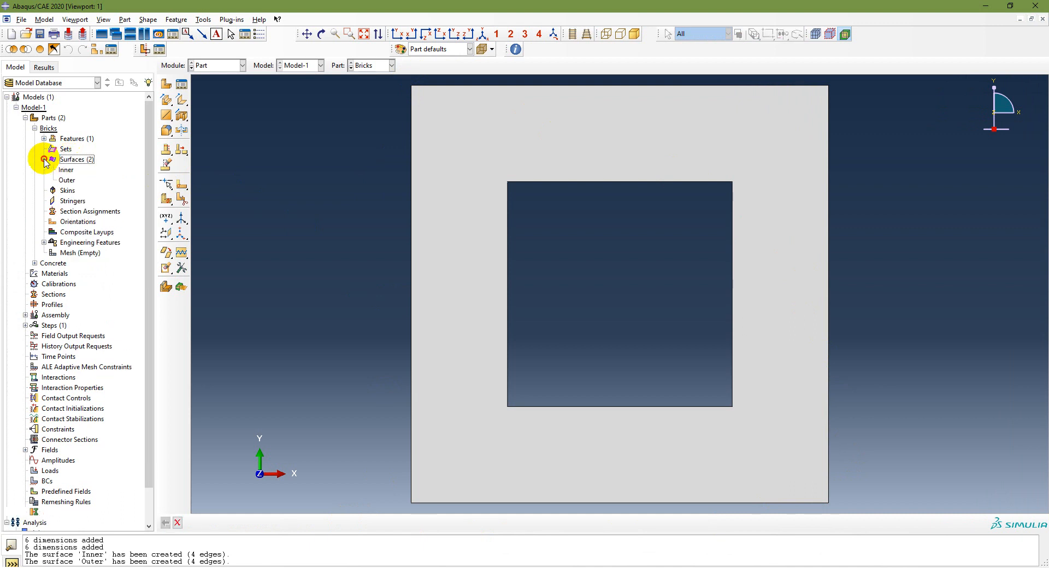
pyautogui.click(65, 170)
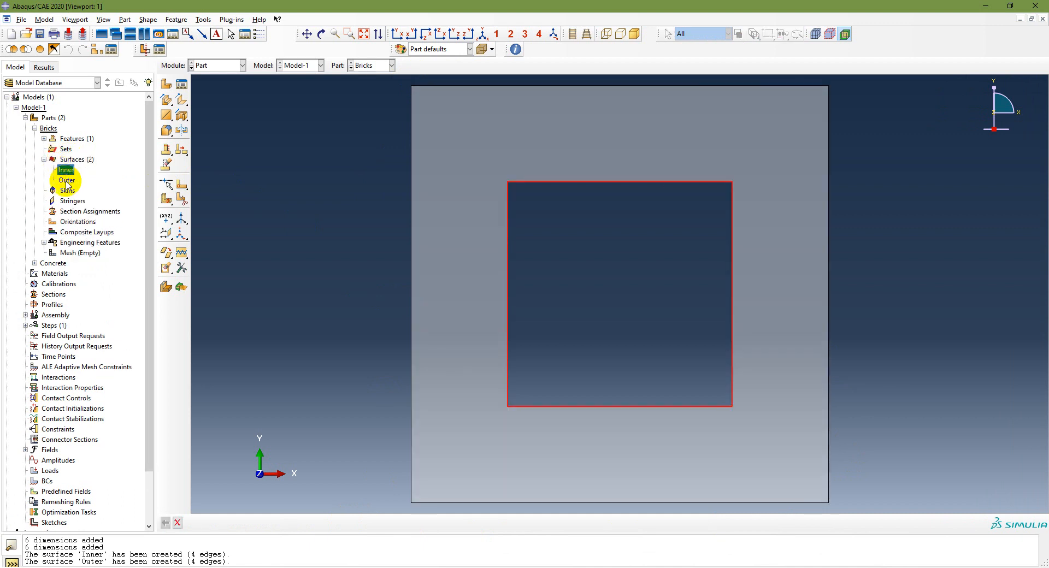
pyautogui.click(66, 181)
# - Switch to the Concrete part and create a surface named Inner from the four edges of its opening
pyautogui.click(382, 65)
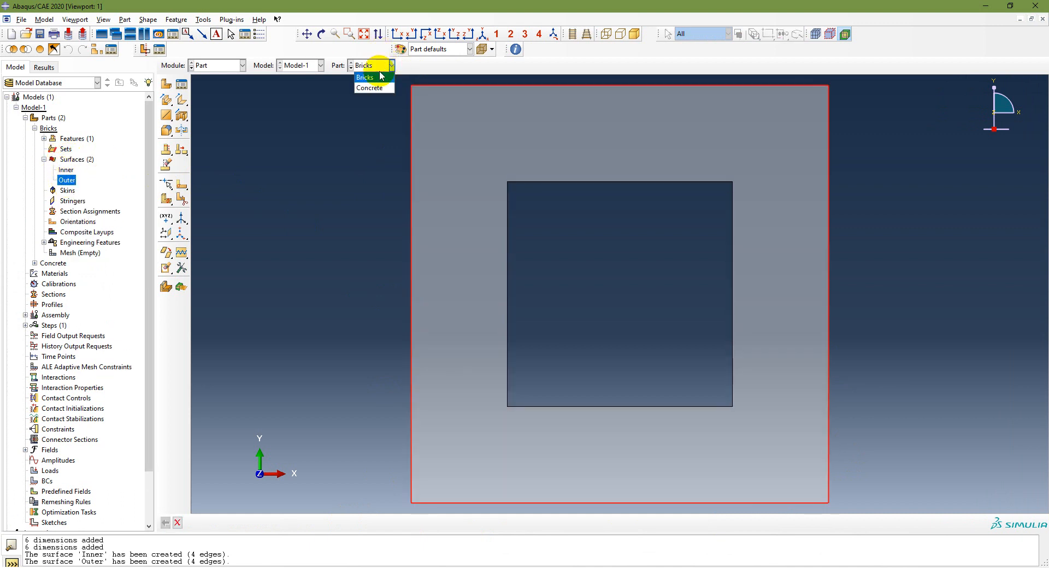
pyautogui.click(369, 88)
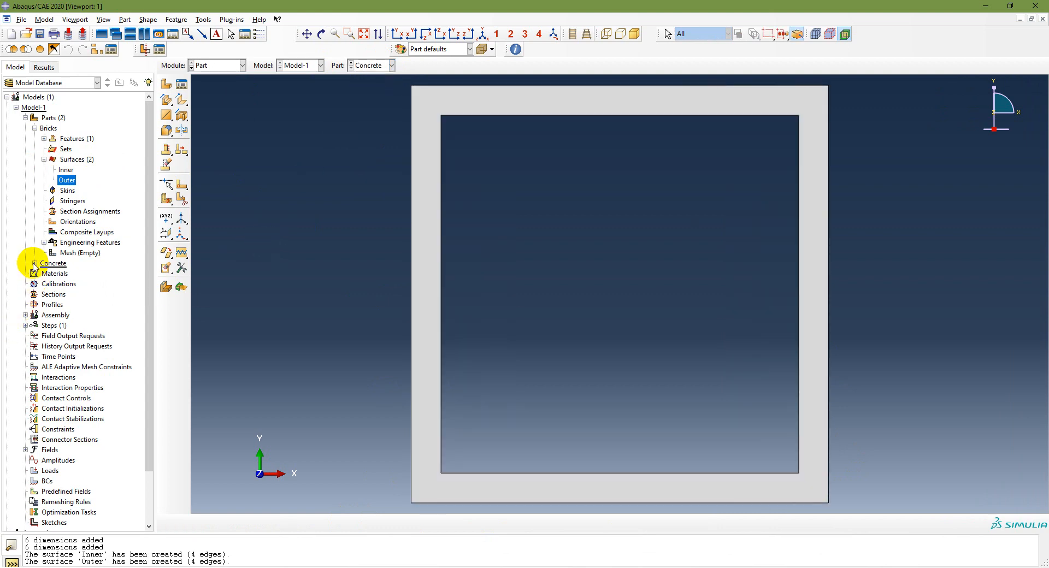
pyautogui.click(34, 264)
pyautogui.doubleClick(72, 294)
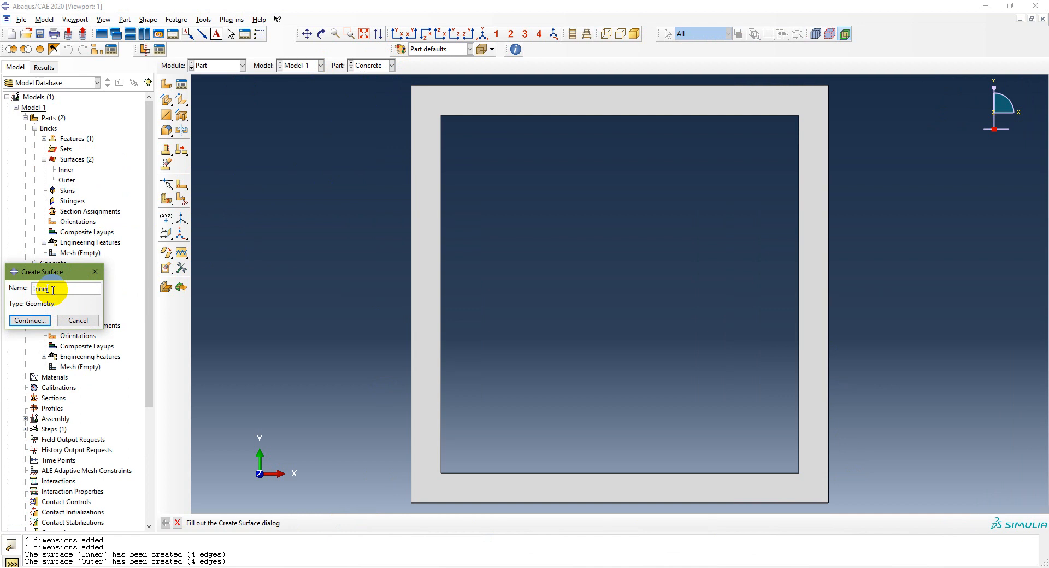
pyautogui.click(30, 320)
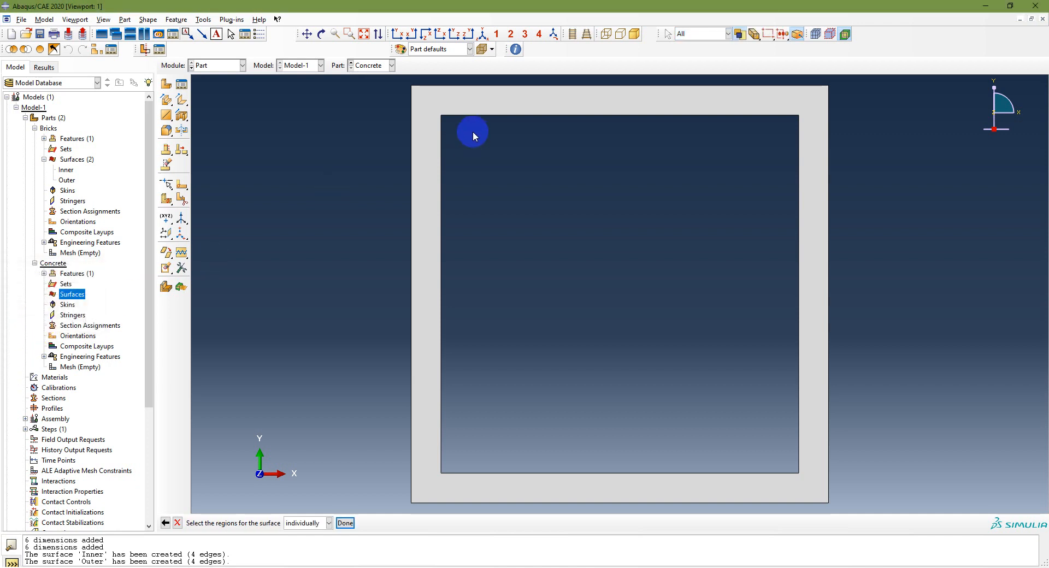
pyautogui.moveTo(432, 110); pyautogui.dragTo(815, 487)
pyautogui.click(346, 523)
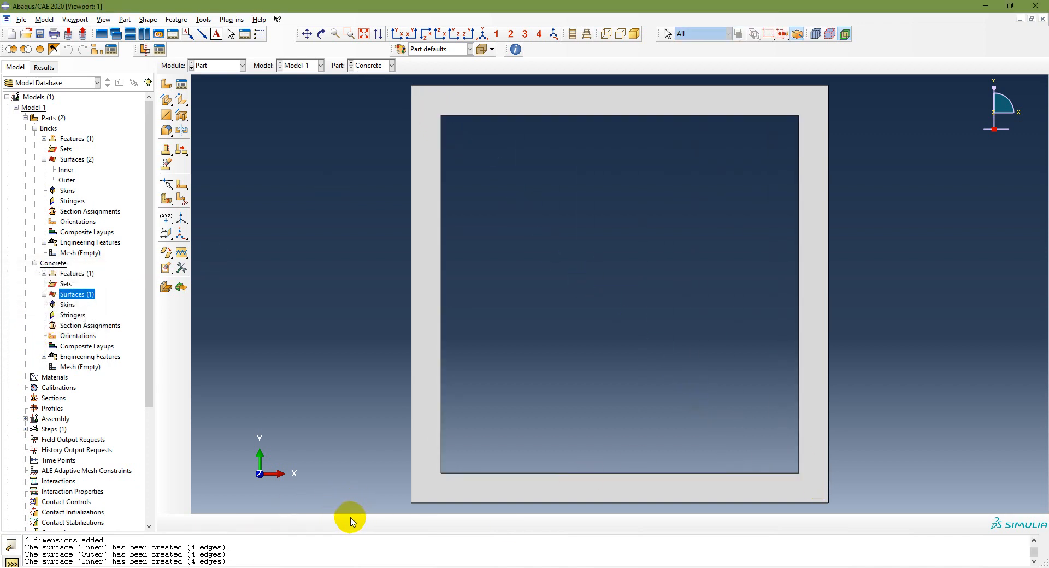
# - Create a surface named Outer from the four perimeter edges of the Concrete part, and highlight it for checking
pyautogui.doubleClick(75, 294)
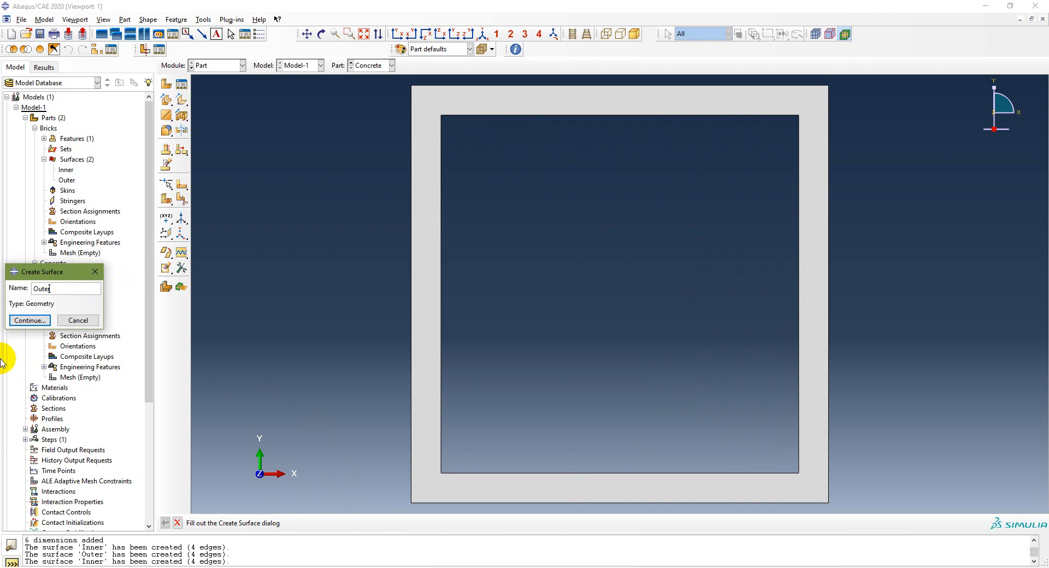
pyautogui.click(30, 320)
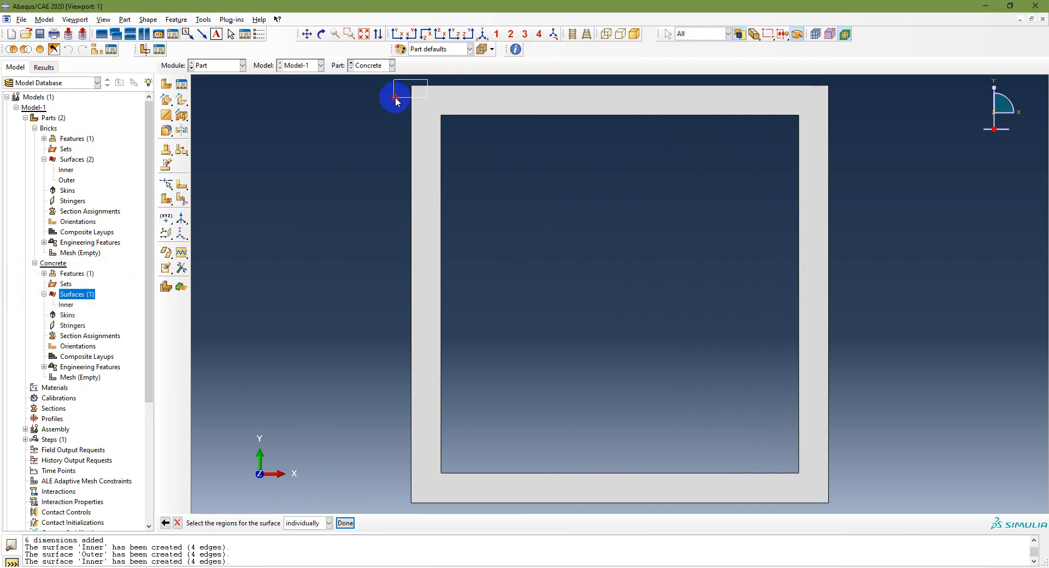
pyautogui.click(394, 101)
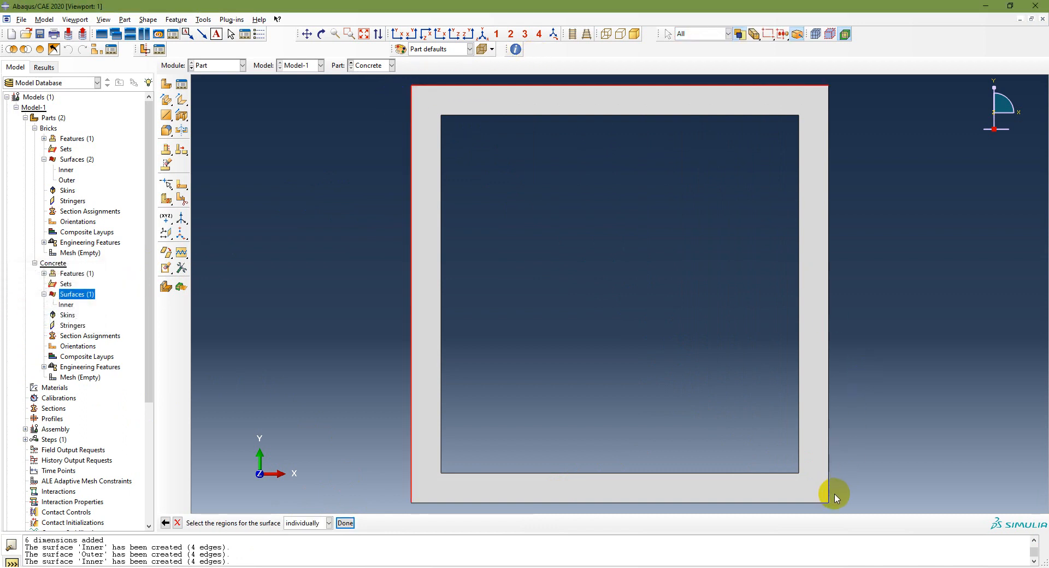
pyautogui.click(804, 502)
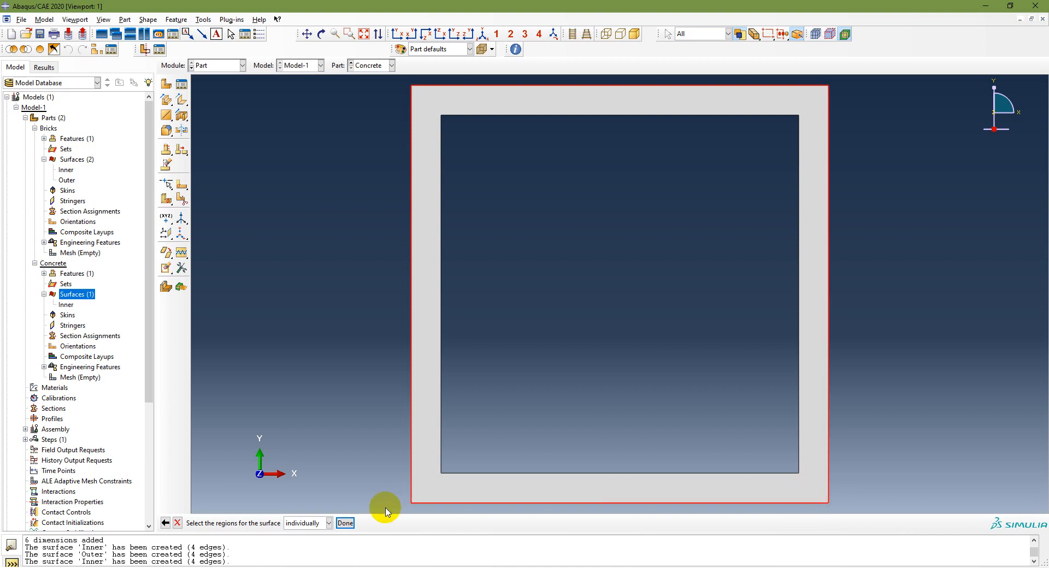
pyautogui.click(345, 523)
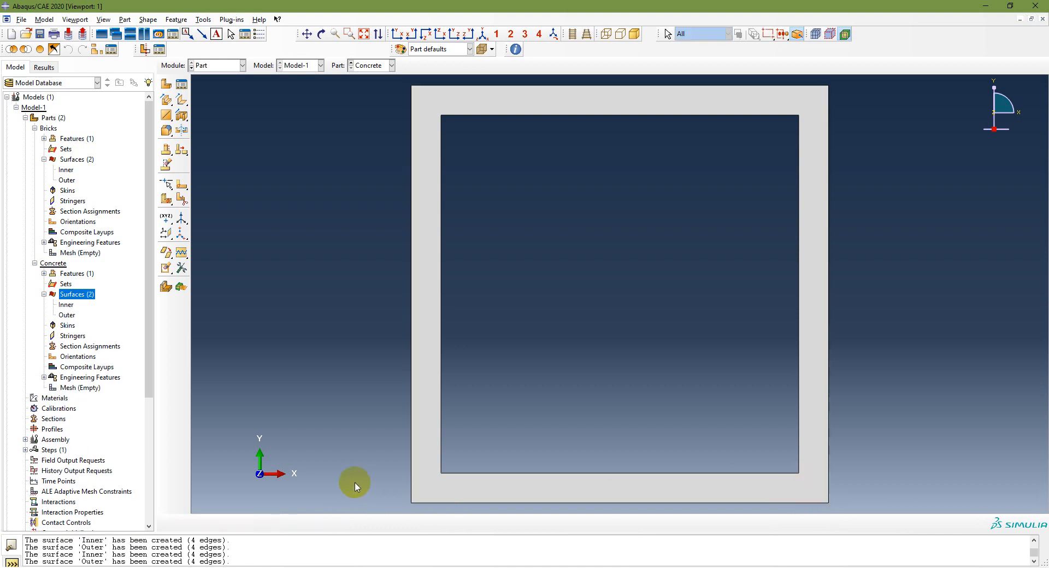
pyautogui.click(67, 315)
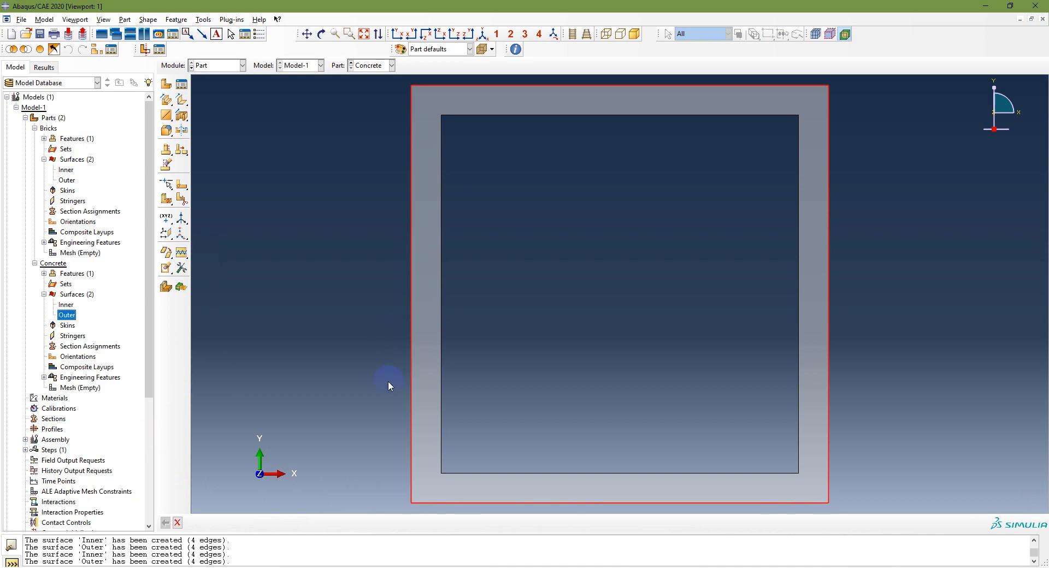
# - Switch to PowerPoint to review the chimney problem and modeling procedure slides, and return to Abaqus/CAE
pyautogui.click(377, 567)
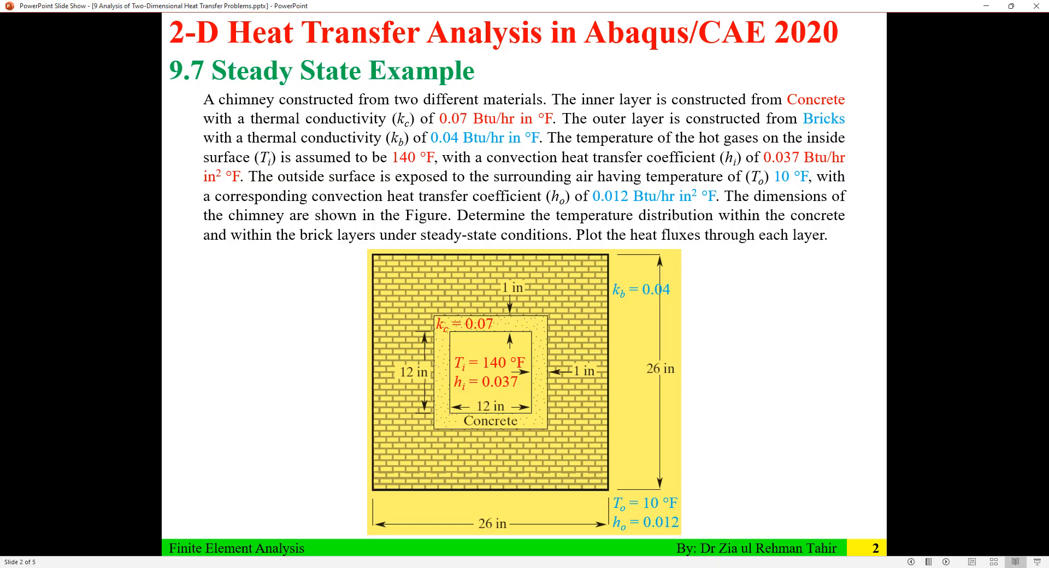
pyautogui.click(305, 327)
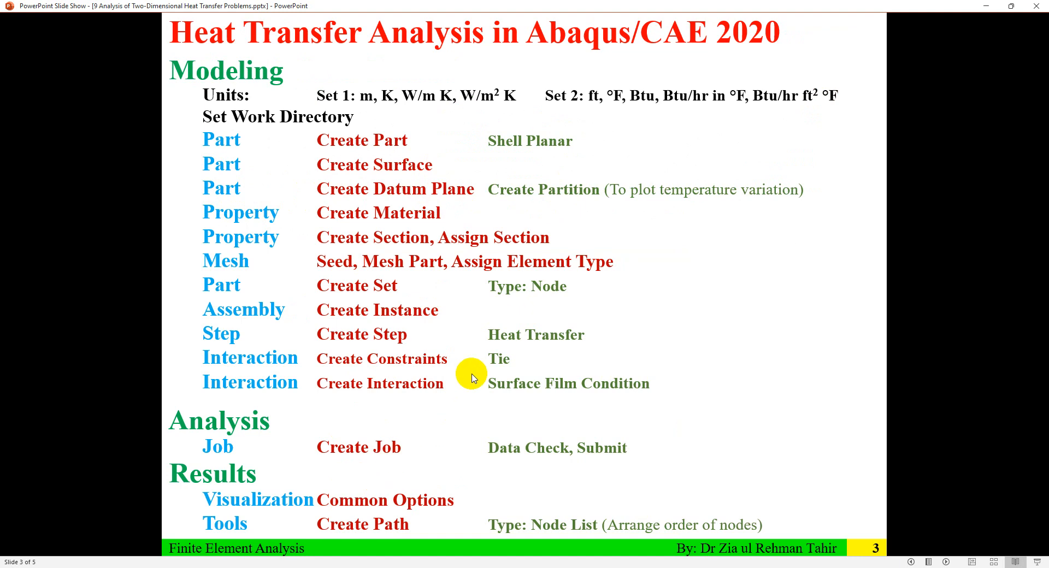
pyautogui.press('Left')
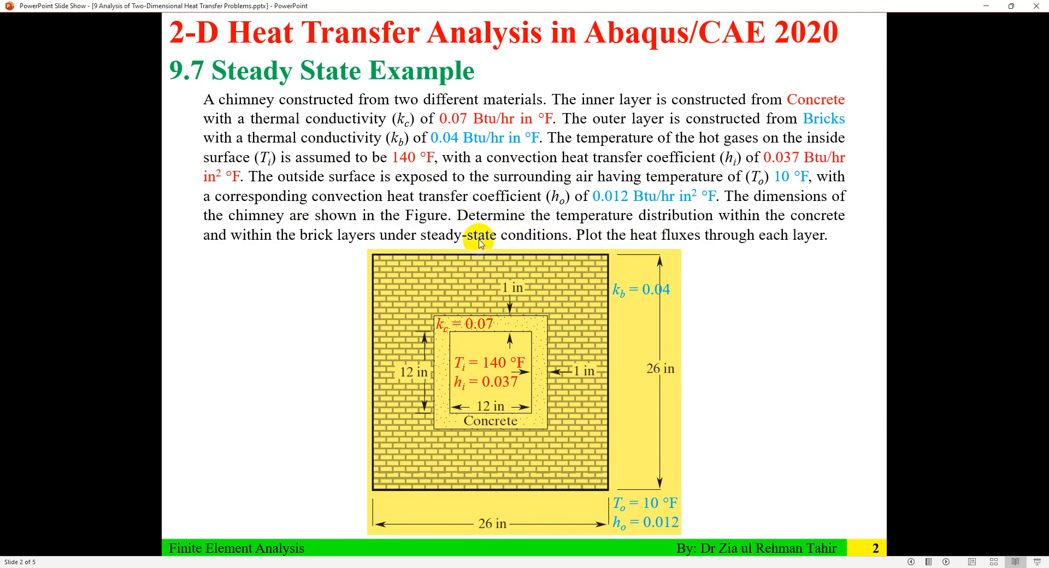
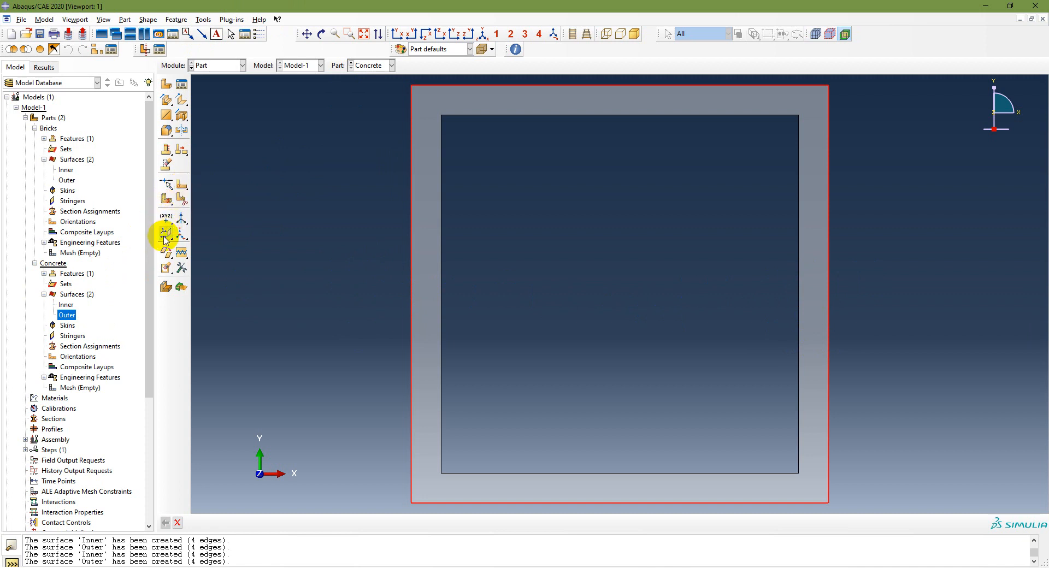
# - Create a datum plane on the Concrete part midway between the midpoints of its upper and lower outer edges
pyautogui.moveTo(170, 240); pyautogui.dragTo(184, 244)
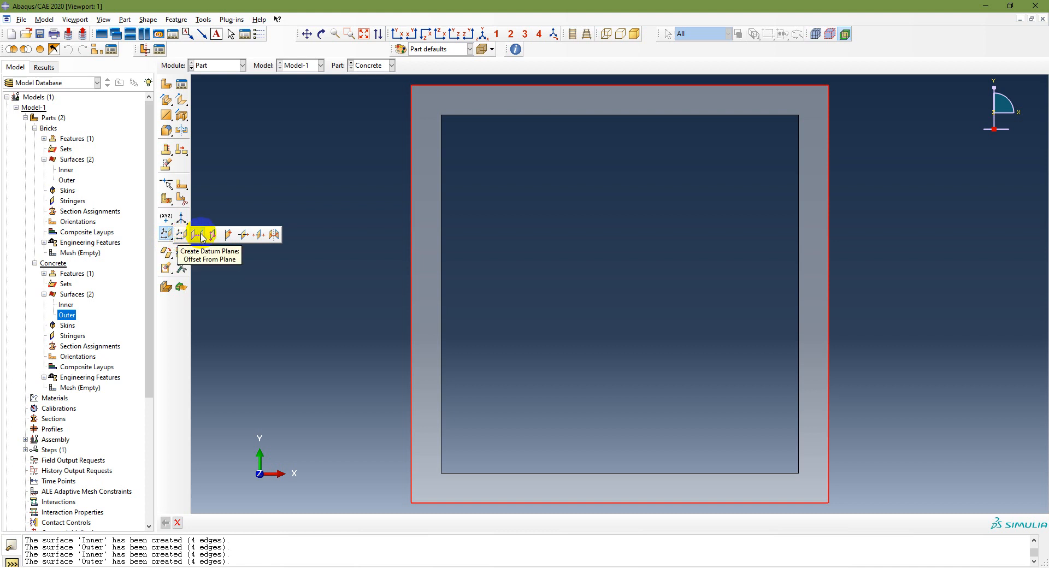
pyautogui.click(259, 235)
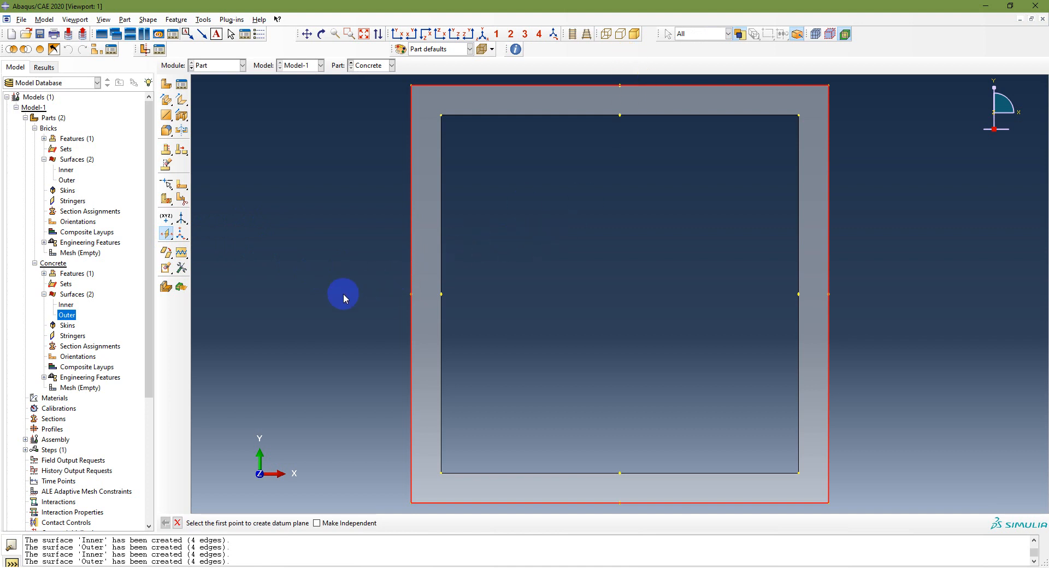
pyautogui.click(619, 86)
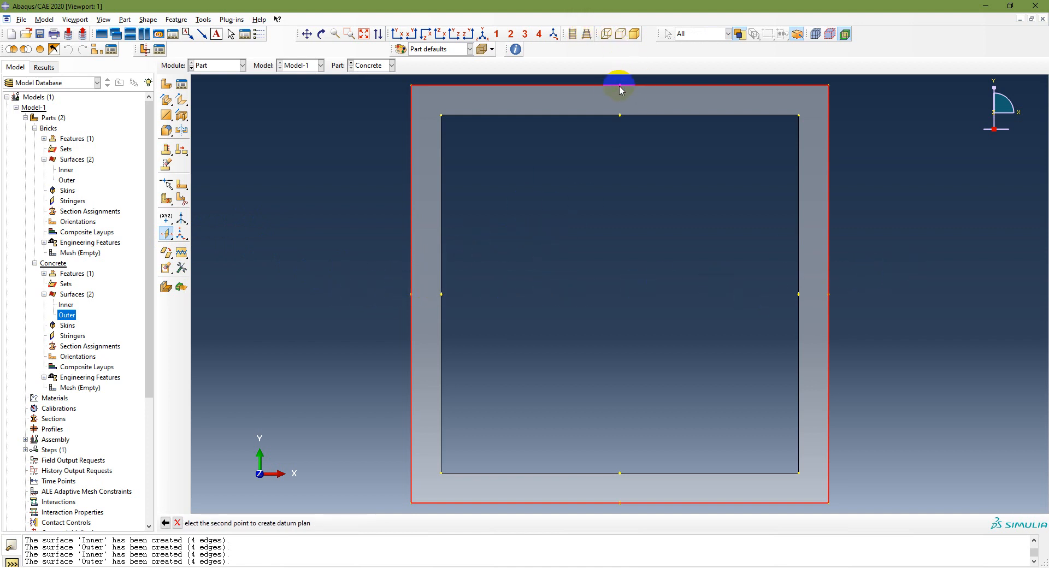
pyautogui.click(620, 503)
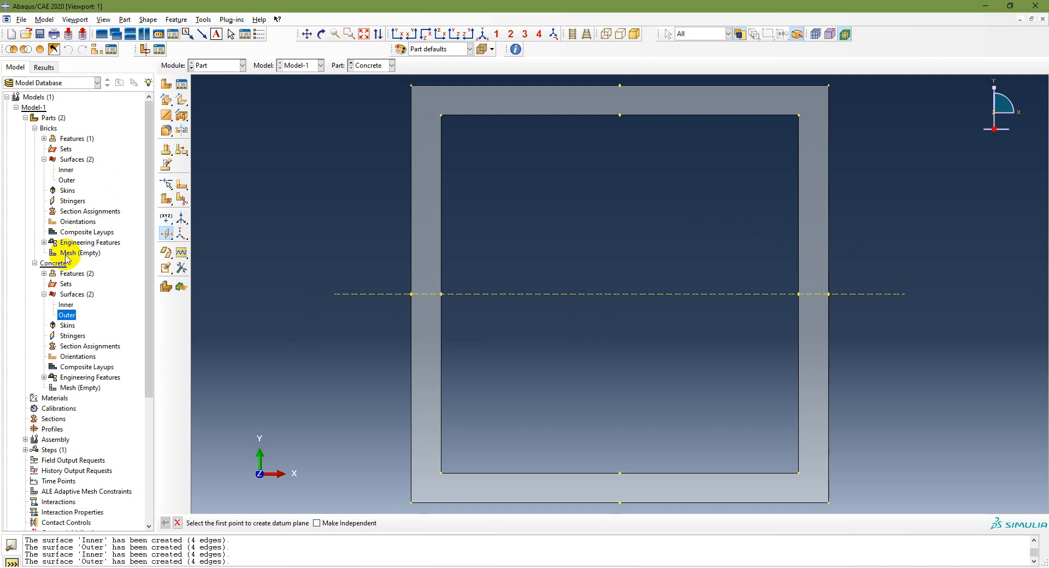
# - Collapse the Bricks part, expand the Concrete part's features to inspect the new datum plane, and end datum plane creation
pyautogui.click(34, 128)
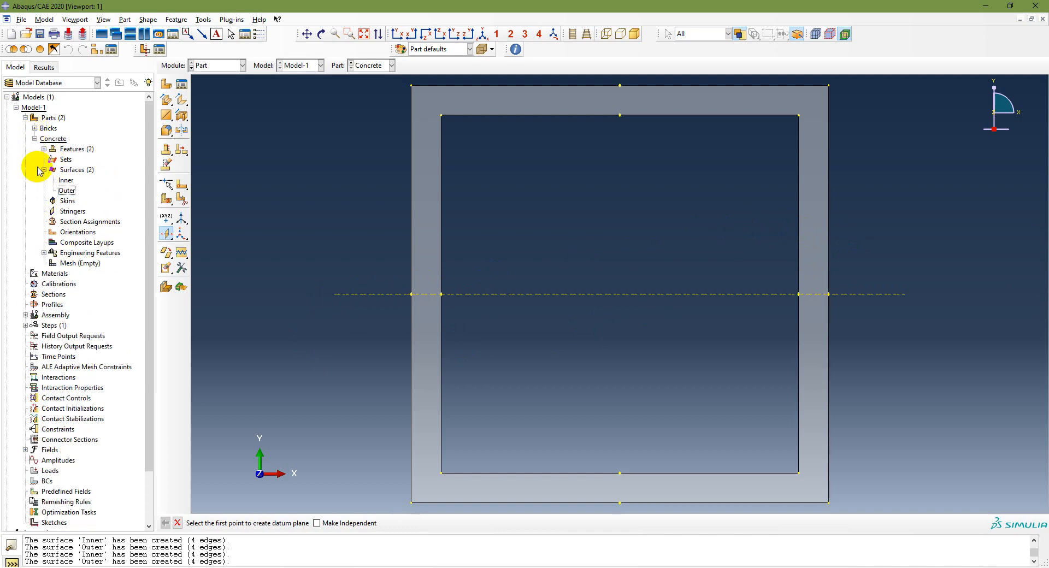
pyautogui.click(44, 150)
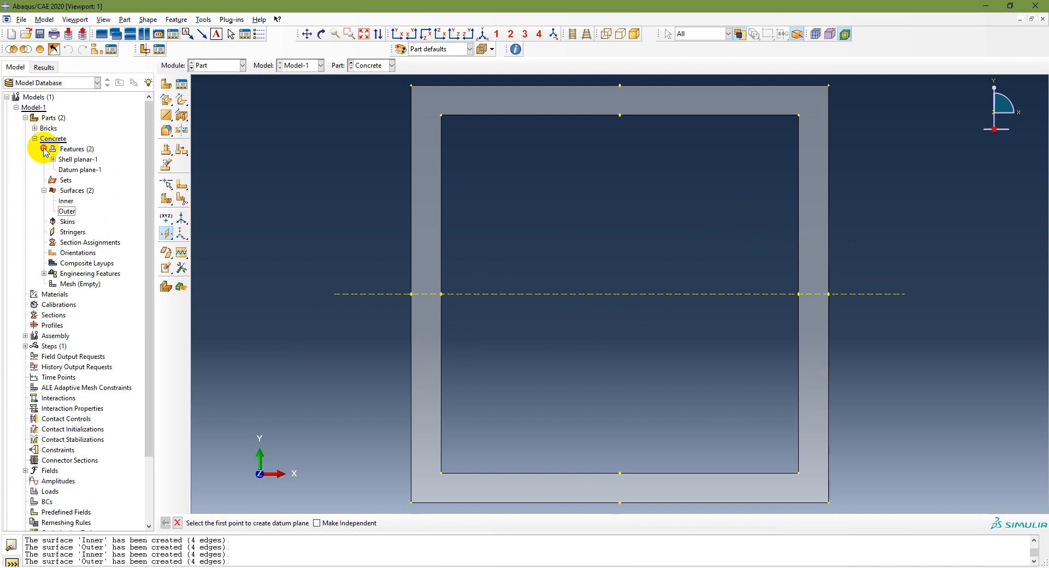
pyautogui.click(68, 171)
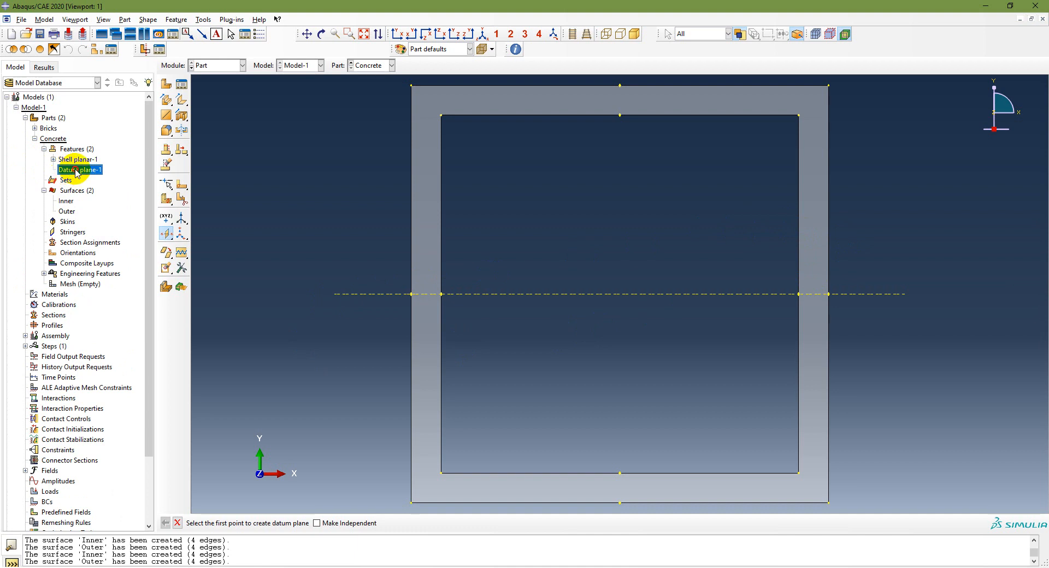
pyautogui.doubleClick(76, 173)
pyautogui.click(522, 300)
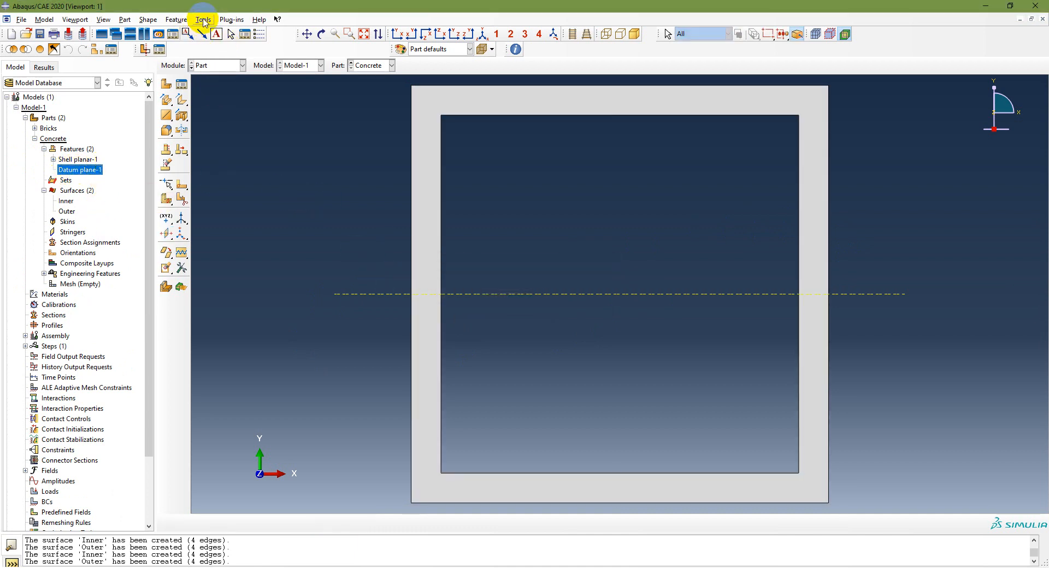
# - Partition the Concrete part's face using its horizontal datum plane, and inspect the resulting split
pyautogui.click(203, 19)
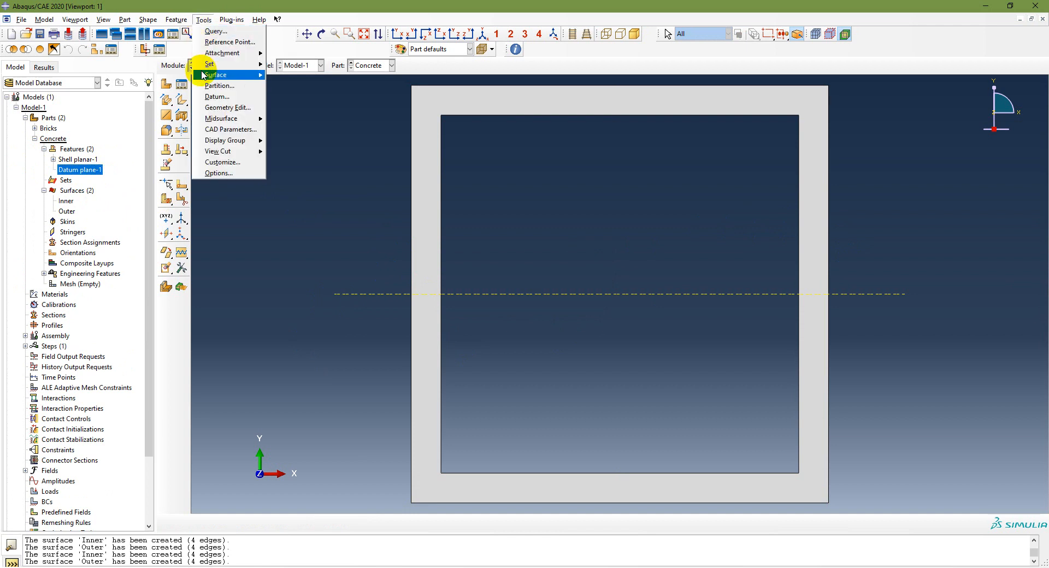
pyautogui.click(214, 85)
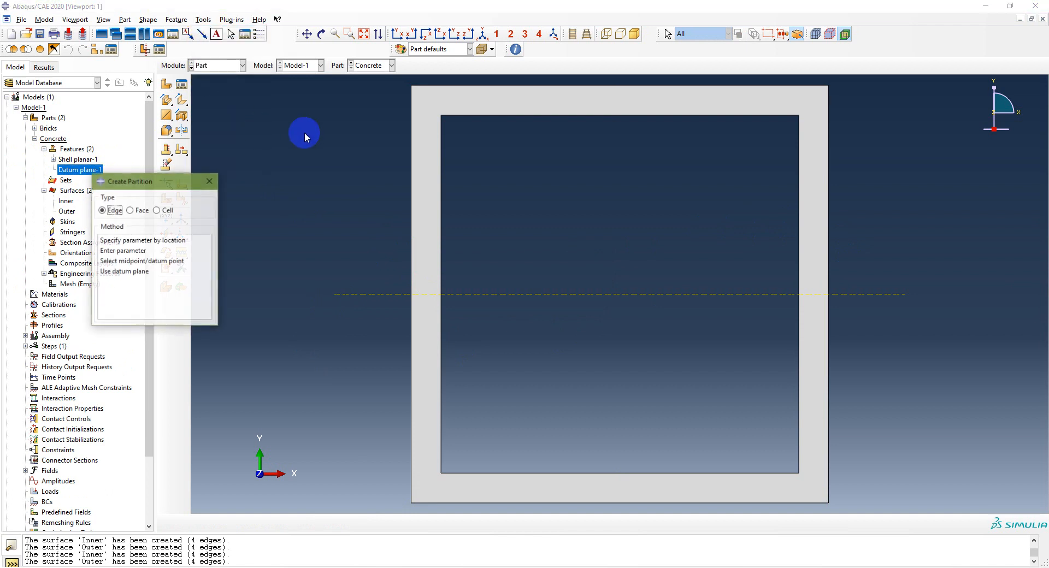
pyautogui.click(135, 210)
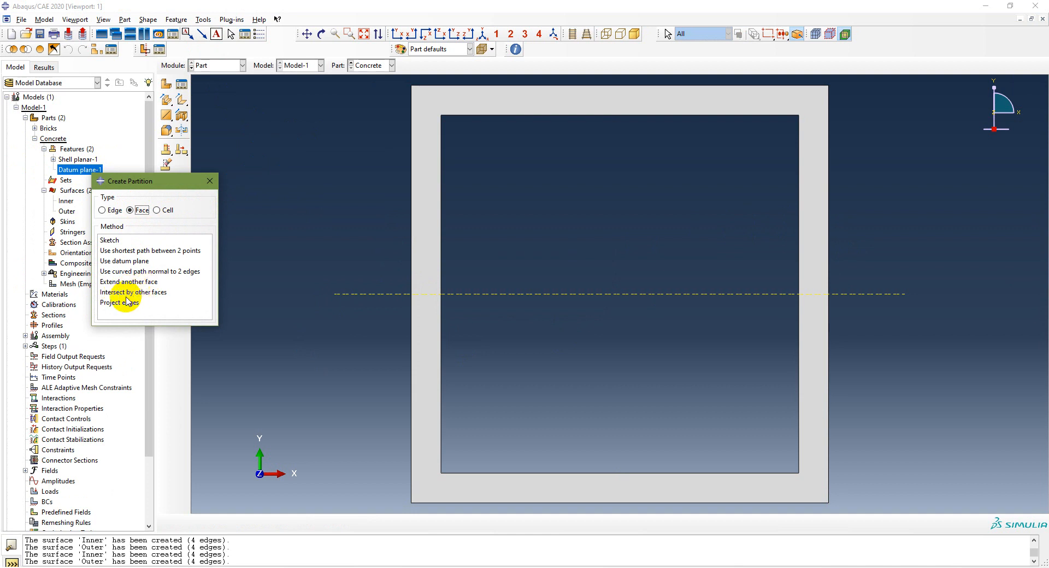
pyautogui.click(124, 261)
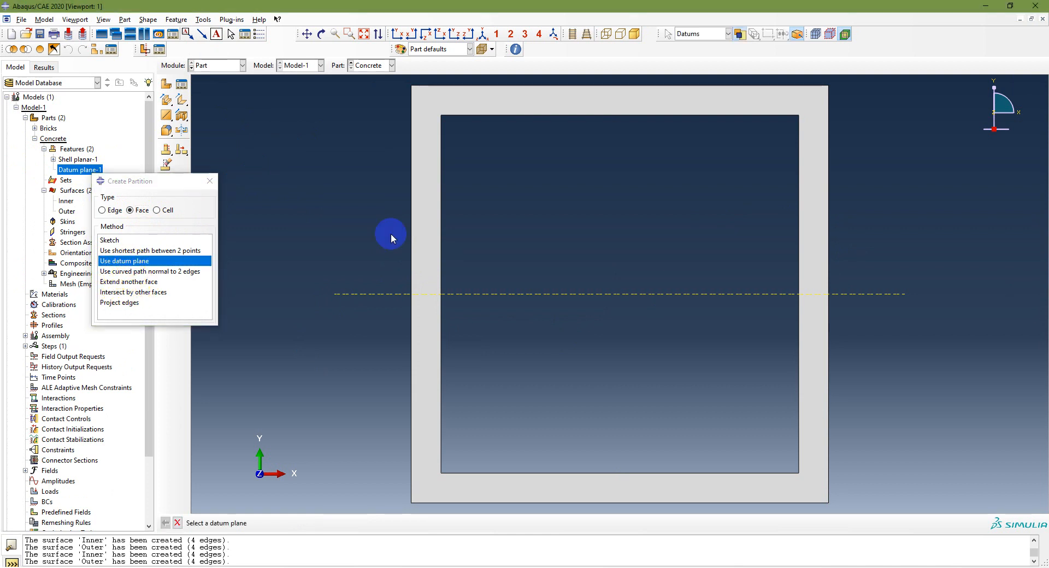
pyautogui.click(367, 294)
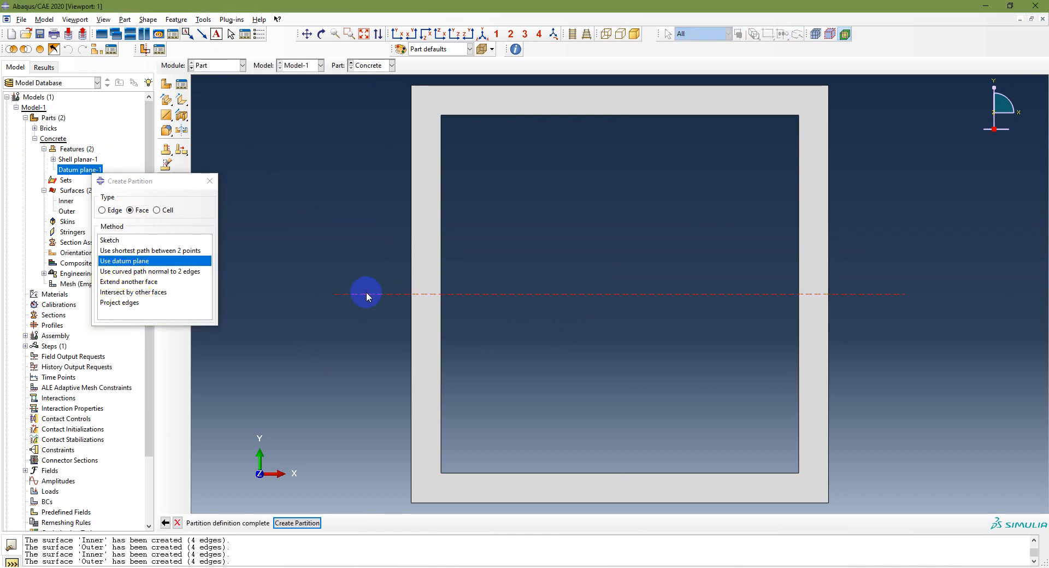
pyautogui.click(293, 523)
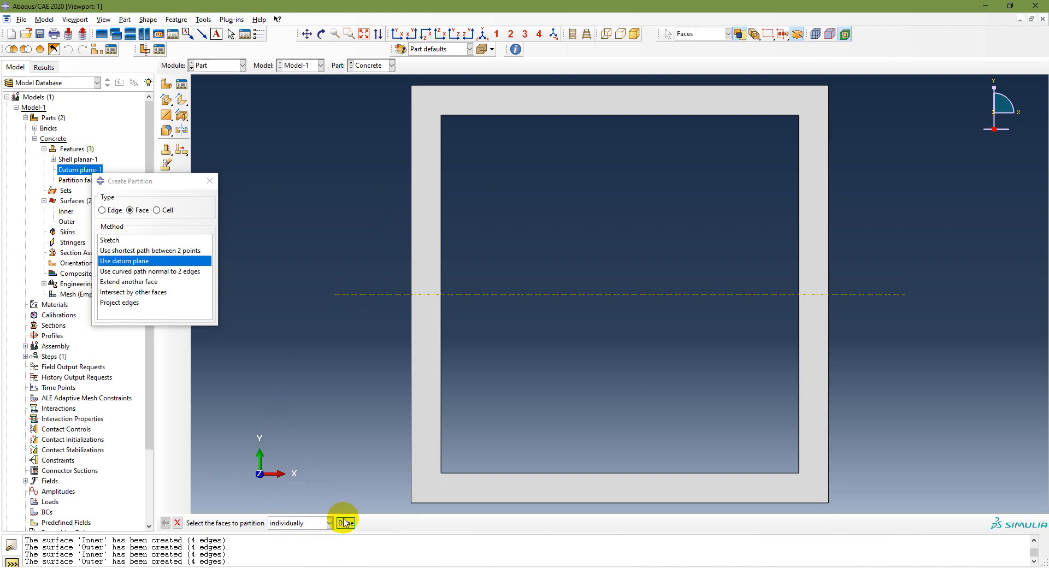
pyautogui.click(342, 516)
pyautogui.click(209, 180)
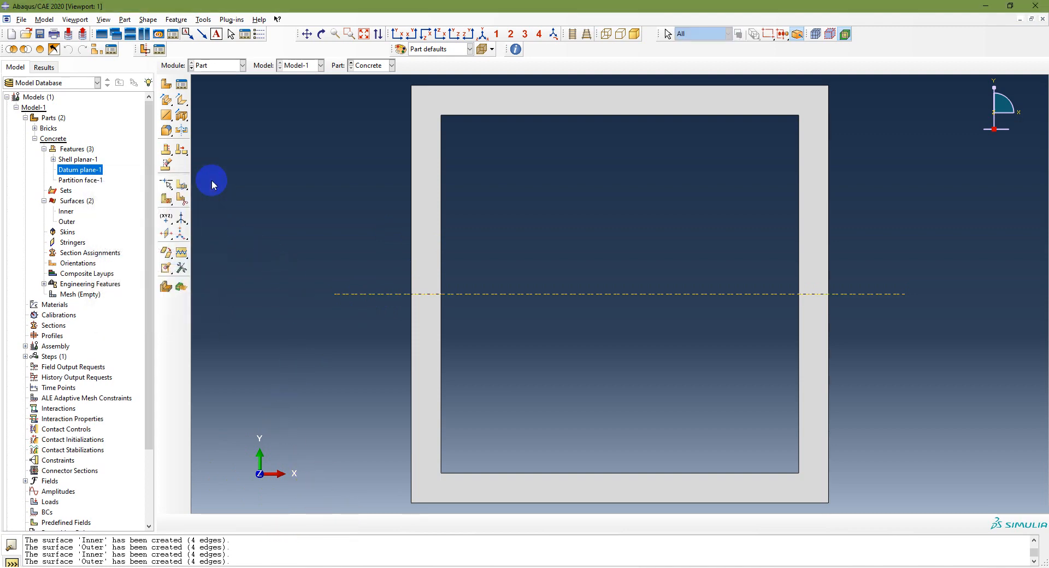
pyautogui.click(482, 36)
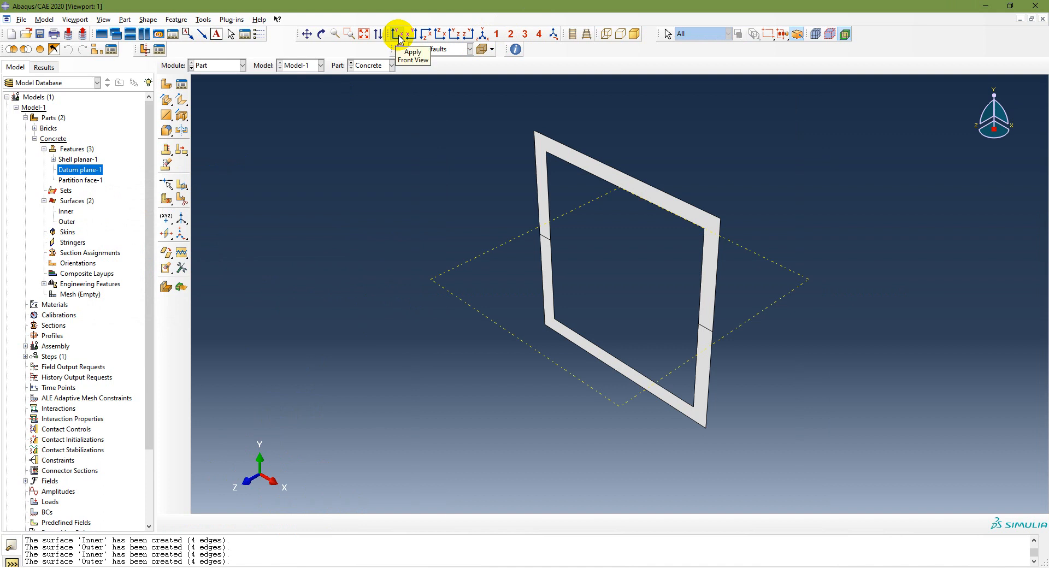
pyautogui.click(400, 39)
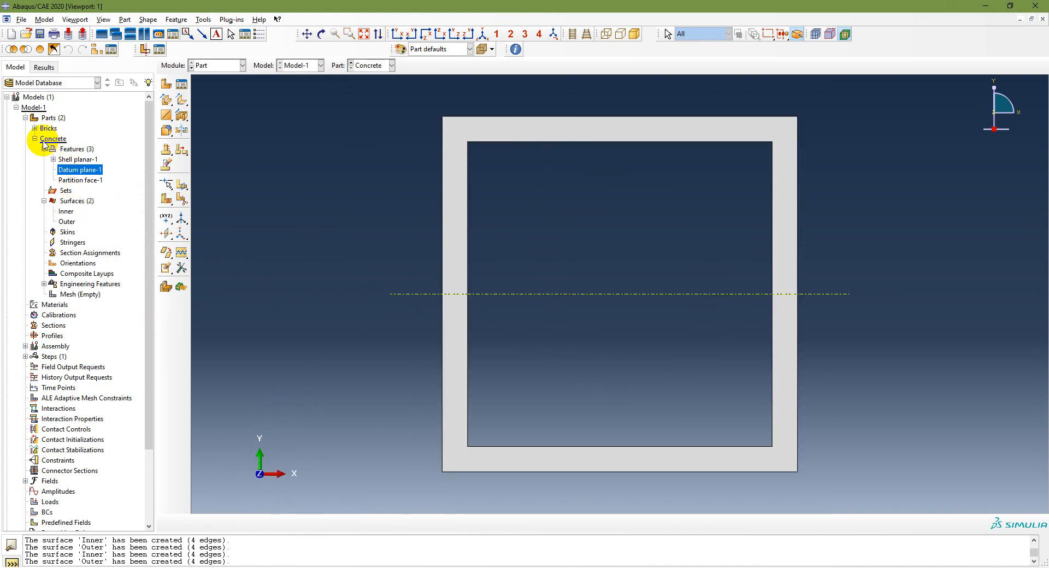
# - Switch to the Bricks part and create a datum plane midway between the midpoints of its upper and lower outer edges
pyautogui.click(391, 65)
pyautogui.click(381, 78)
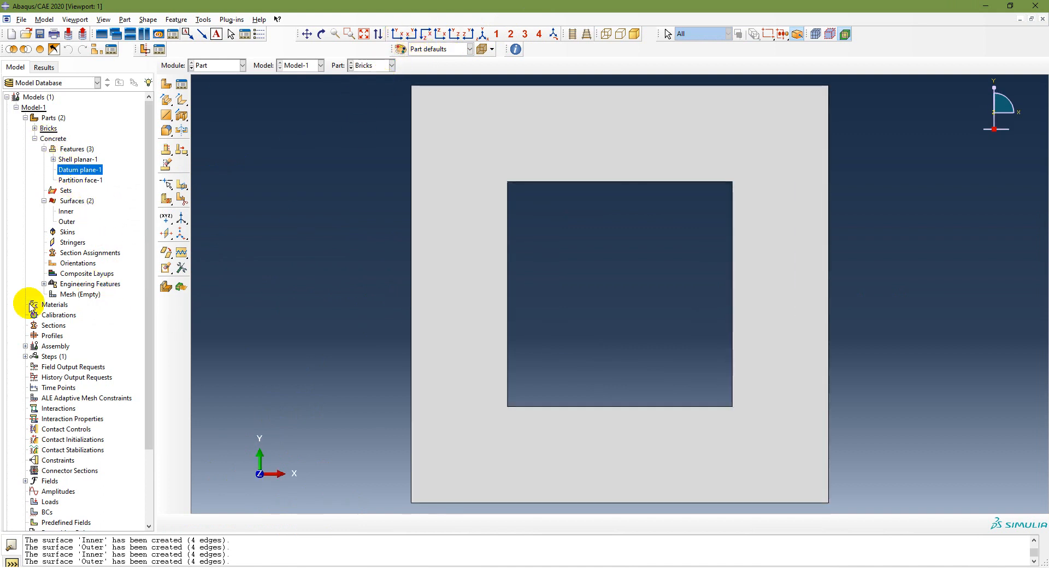
pyautogui.click(34, 138)
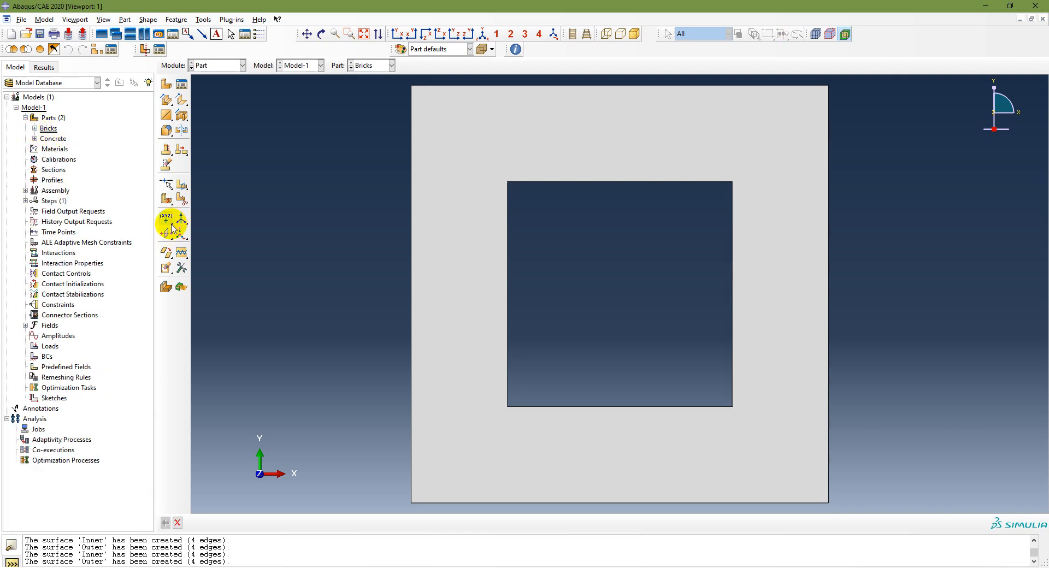
pyautogui.click(204, 19)
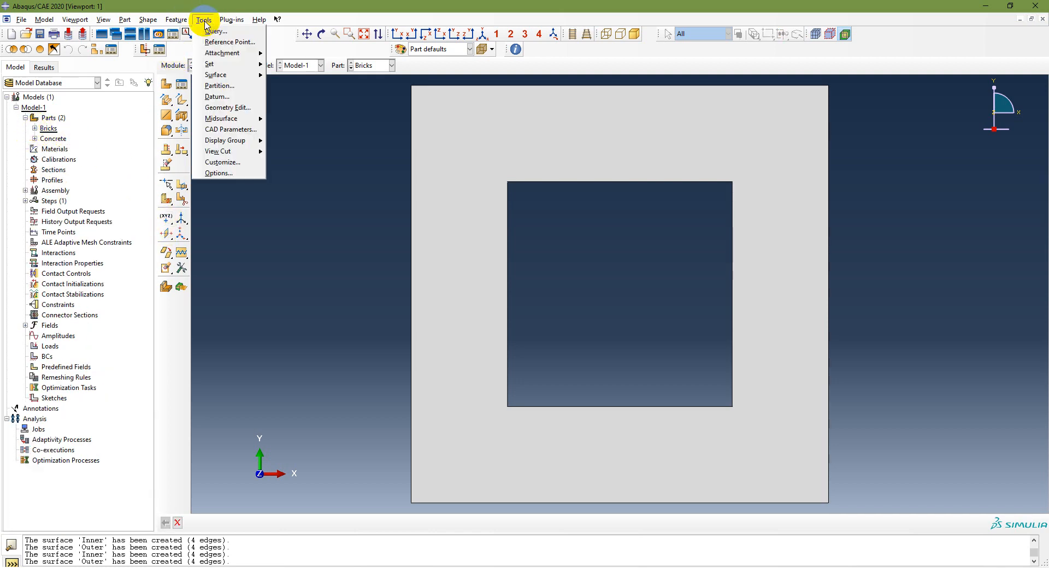
pyautogui.click(218, 99)
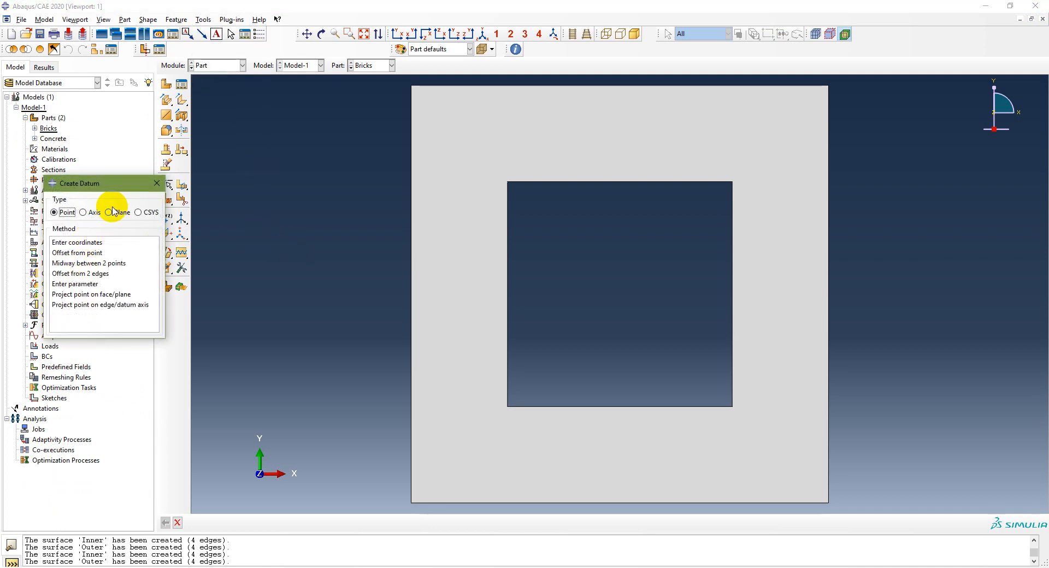
pyautogui.click(114, 215)
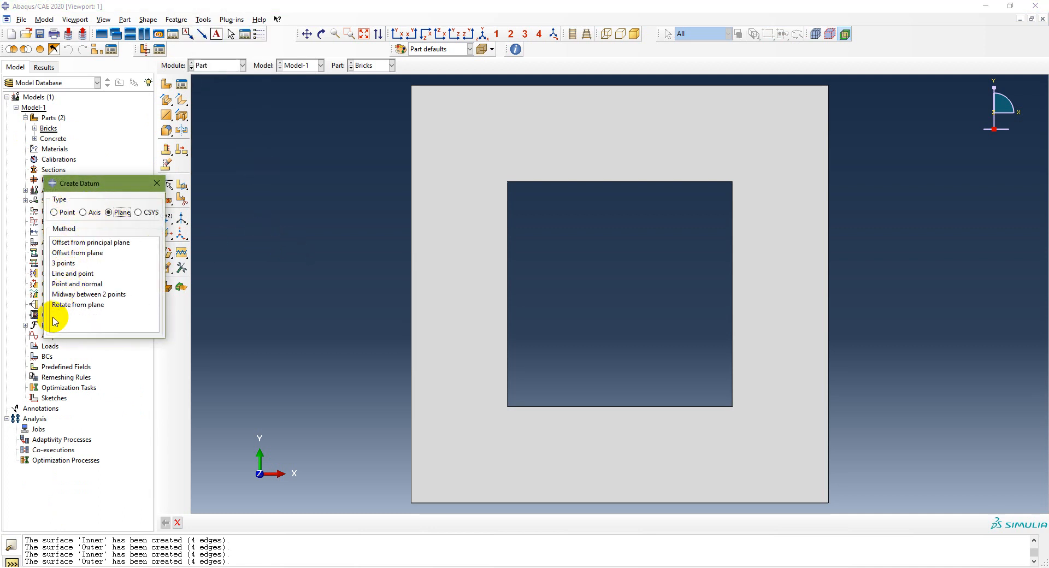
pyautogui.click(80, 295)
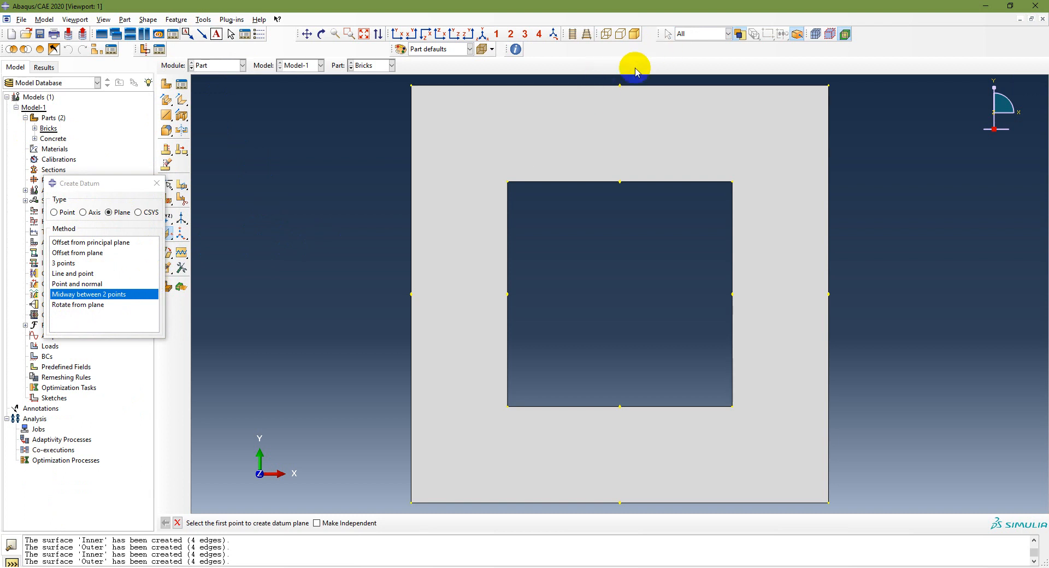
pyautogui.click(619, 86)
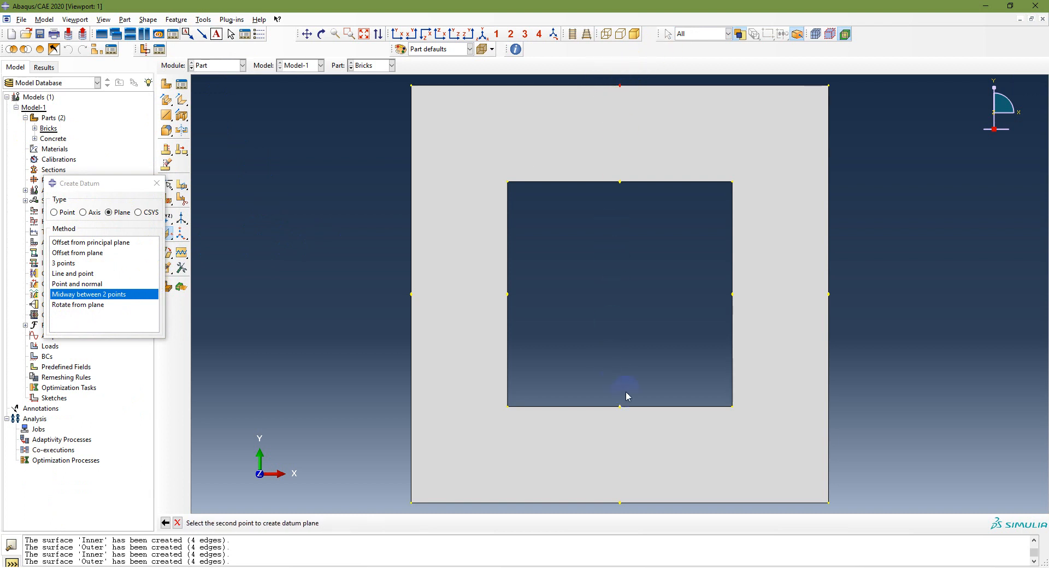
pyautogui.click(619, 503)
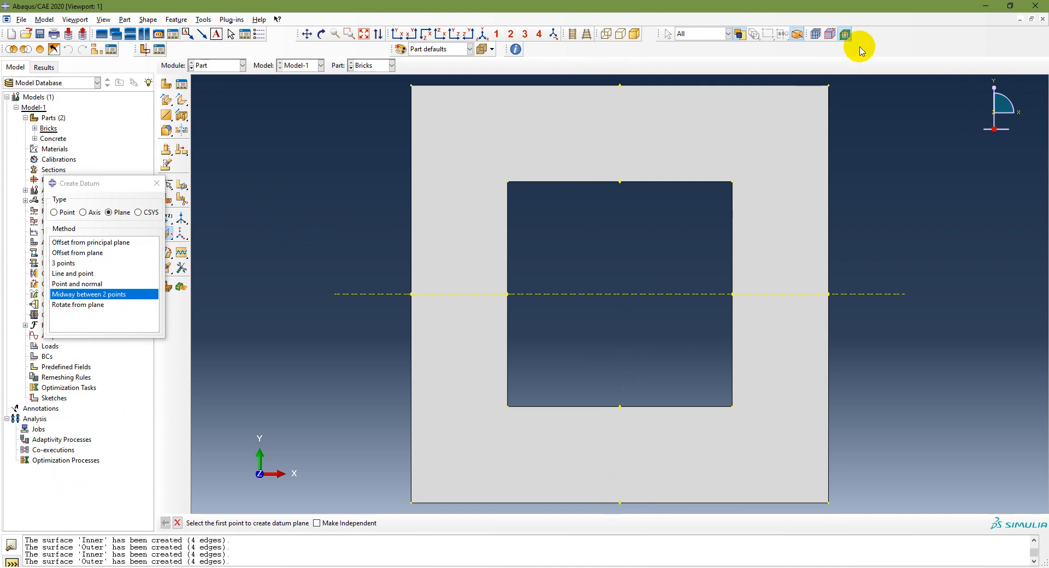
# - Create a diagonal datum plane on the Bricks part midway between its upper-left and lower-right outer corners
pyautogui.click(411, 87)
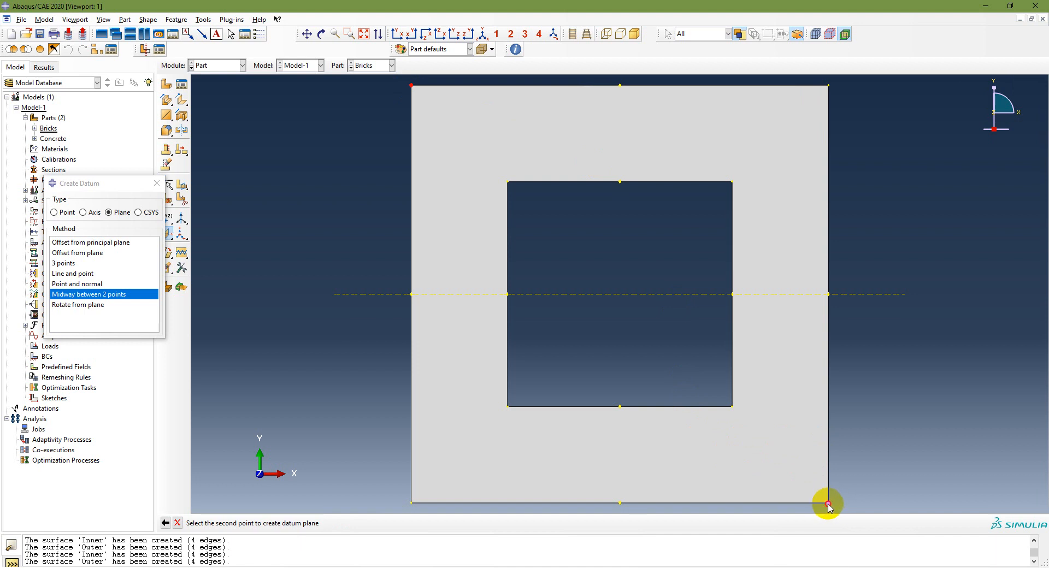
pyautogui.click(827, 503)
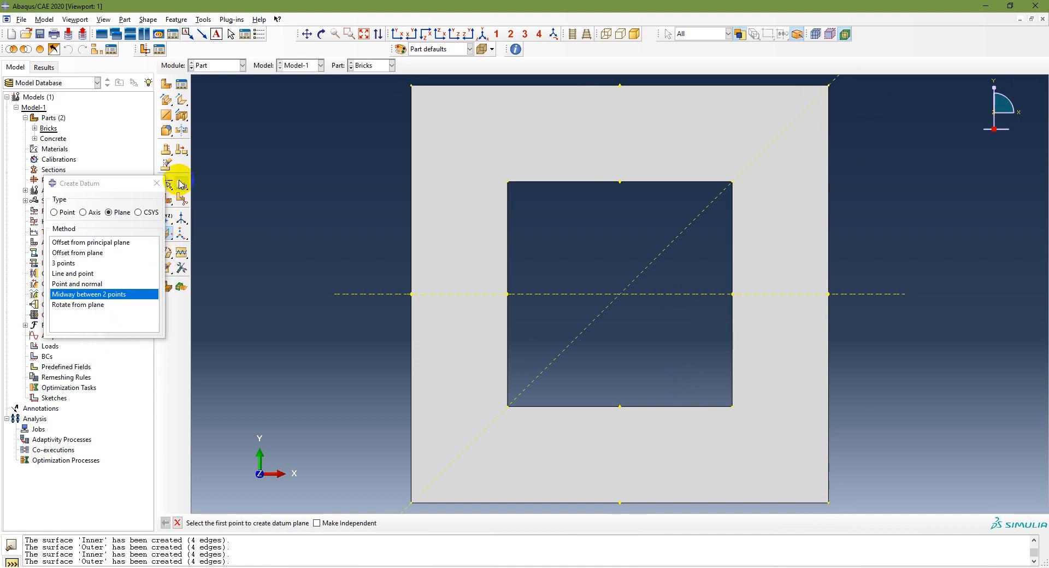
pyautogui.click(157, 183)
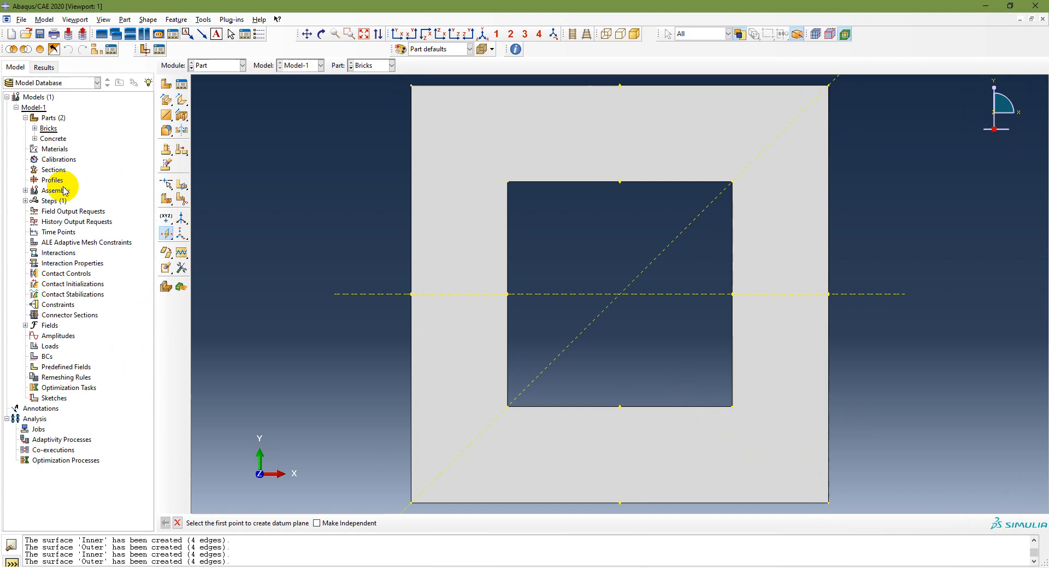
# - Expand the Bricks part's features, end datum plane creation, and highlight both datum planes to tell them apart
pyautogui.click(35, 129)
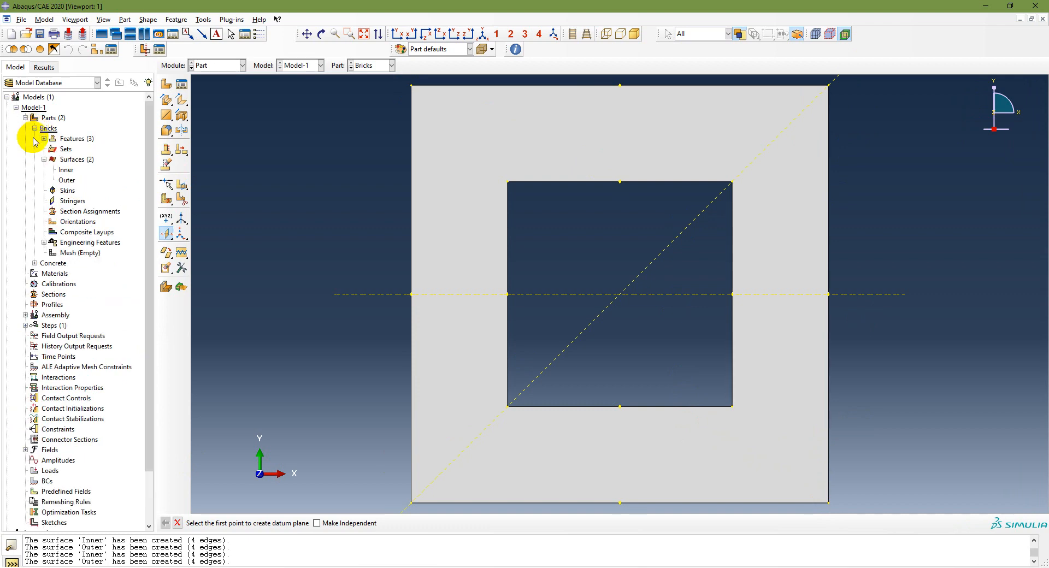
pyautogui.click(43, 138)
pyautogui.click(74, 159)
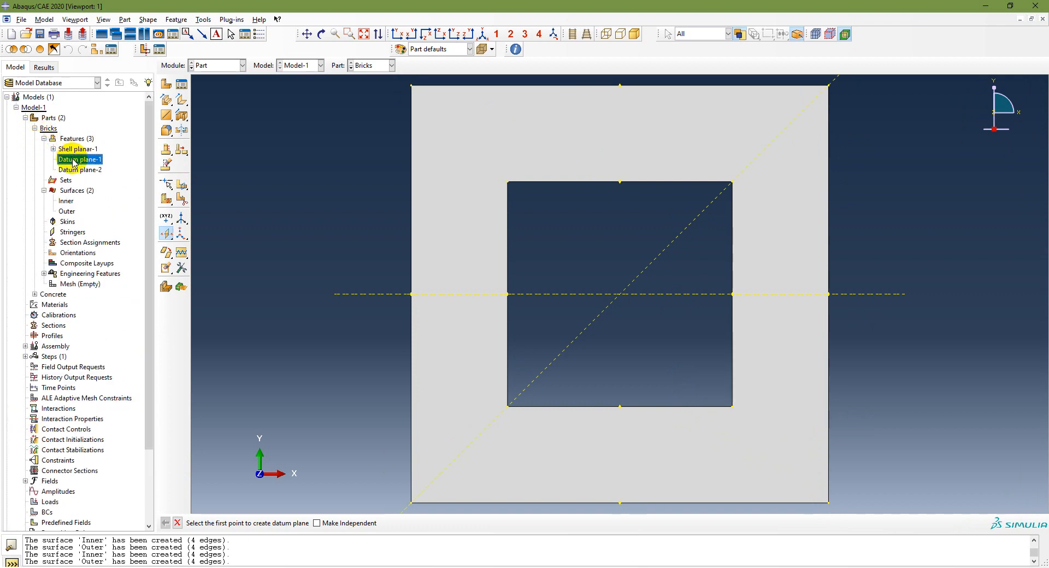
pyautogui.click(77, 170)
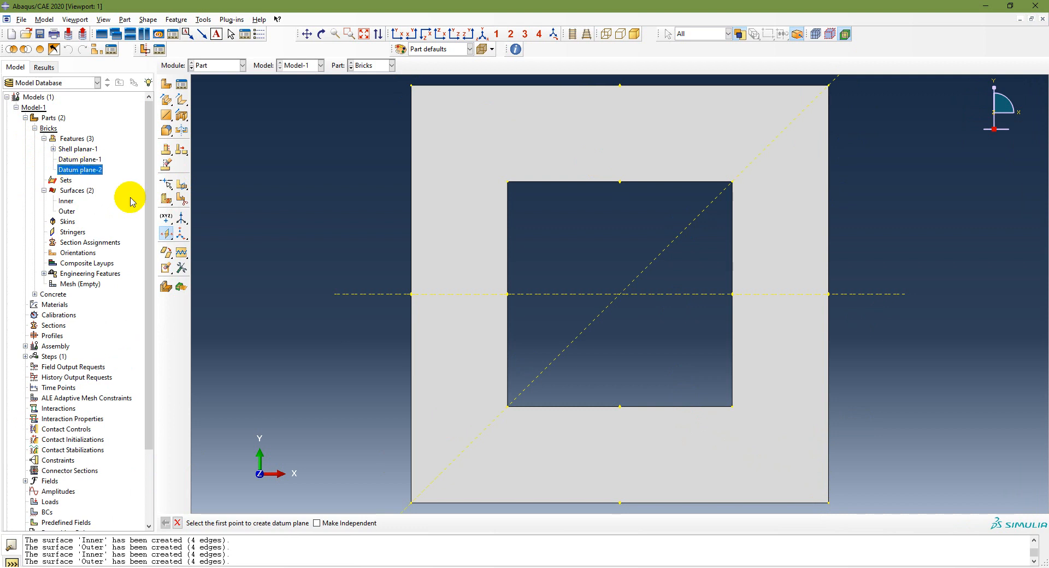
pyautogui.click(177, 524)
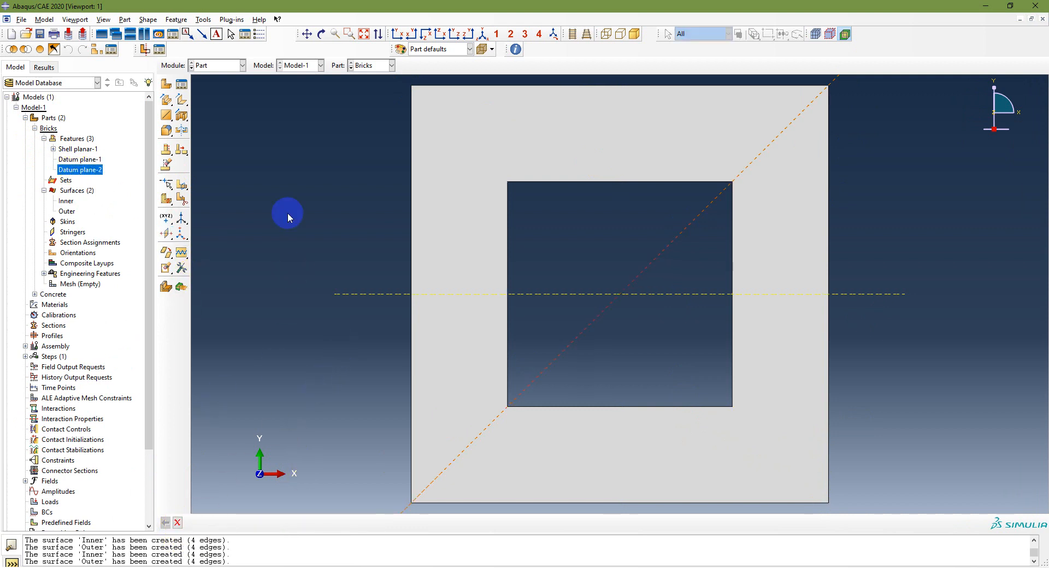
pyautogui.click(87, 162)
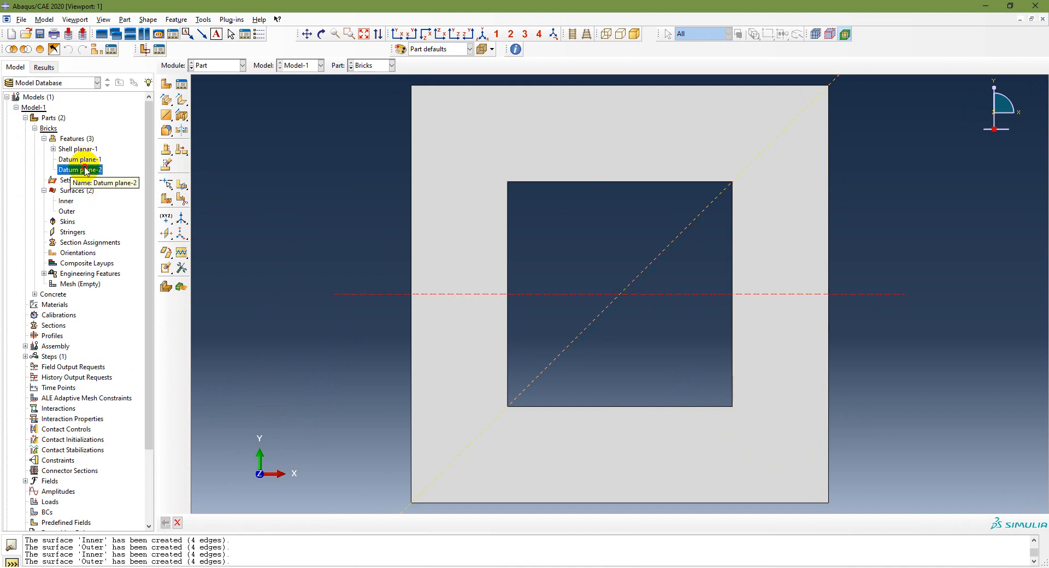
# - Delete the diagonal datum plane, Datum plane-2, from the Bricks part
pyautogui.click(85, 170)
pyautogui.rightClick(85, 171)
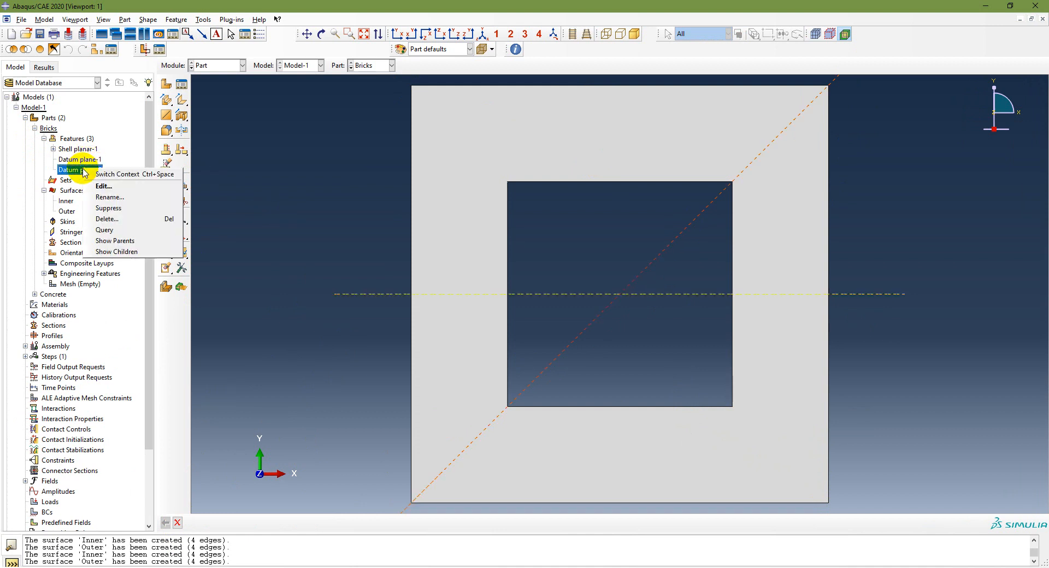
pyautogui.click(107, 218)
pyautogui.click(493, 302)
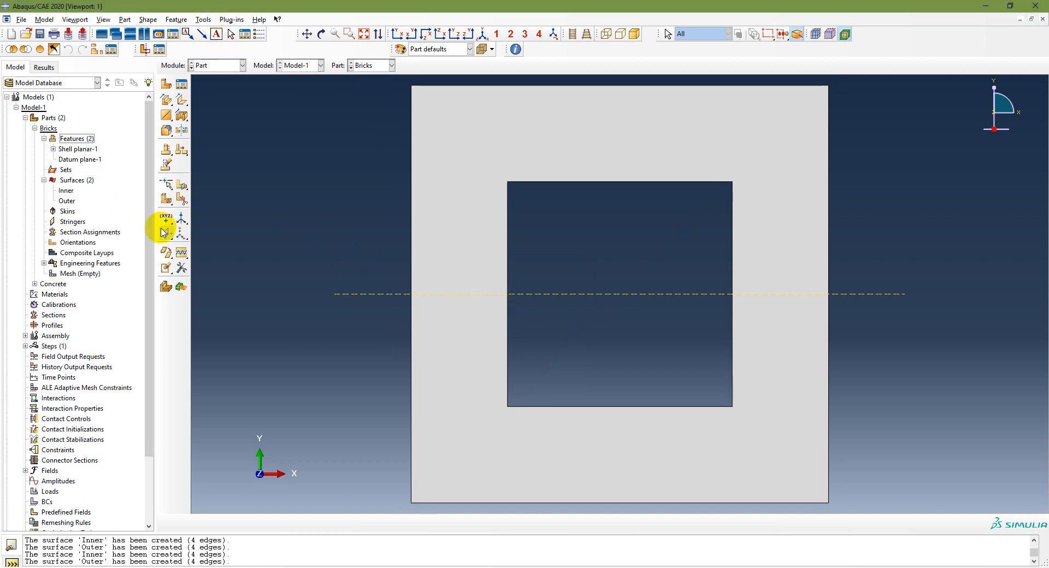
# - Partition the Bricks part's face using its horizontal datum plane, and inspect the resulting split
pyautogui.click(185, 188)
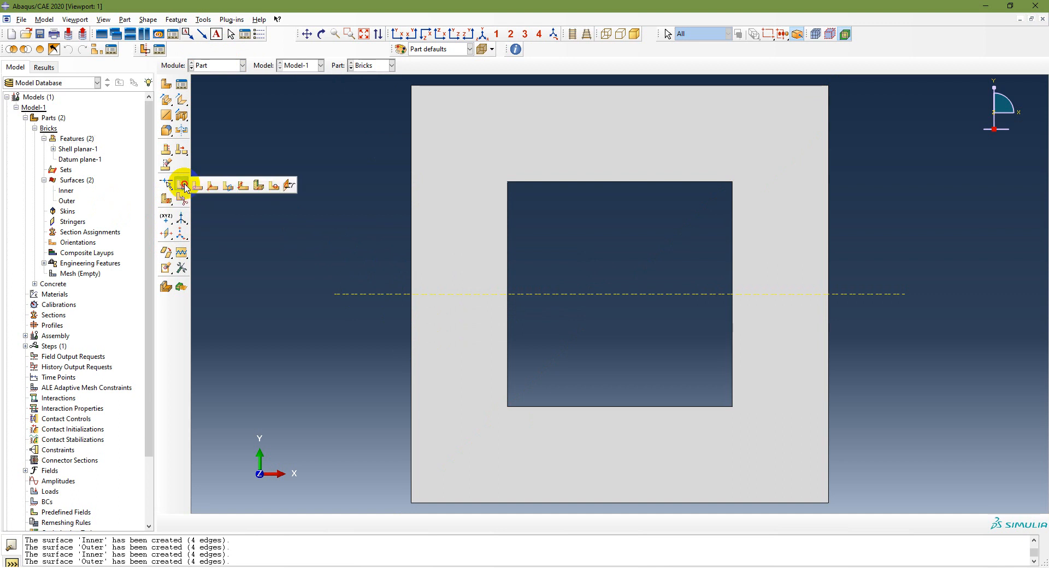
pyautogui.click(227, 187)
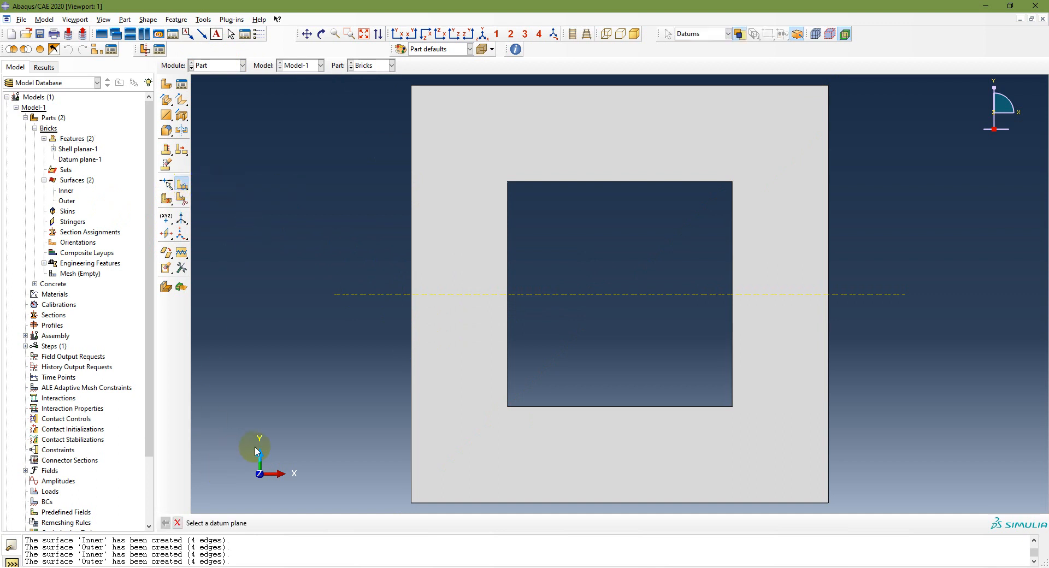
pyautogui.click(376, 294)
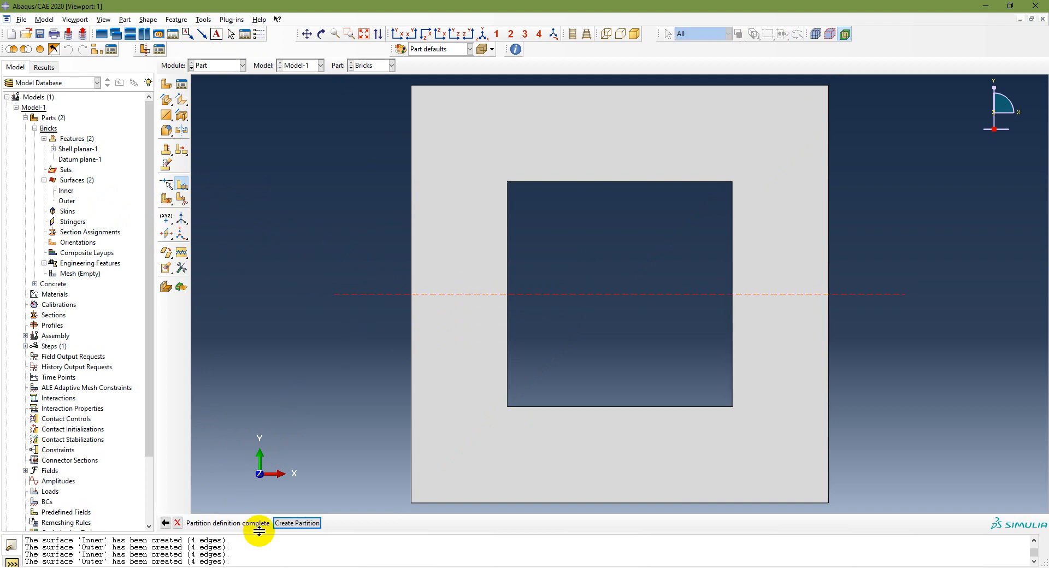
pyautogui.click(297, 524)
pyautogui.click(345, 523)
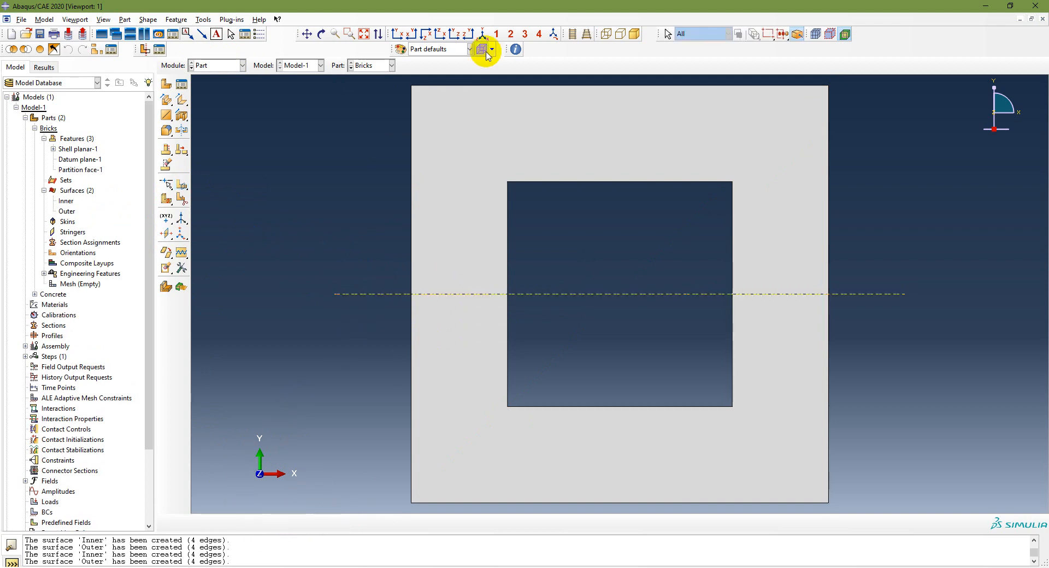
pyautogui.click(482, 35)
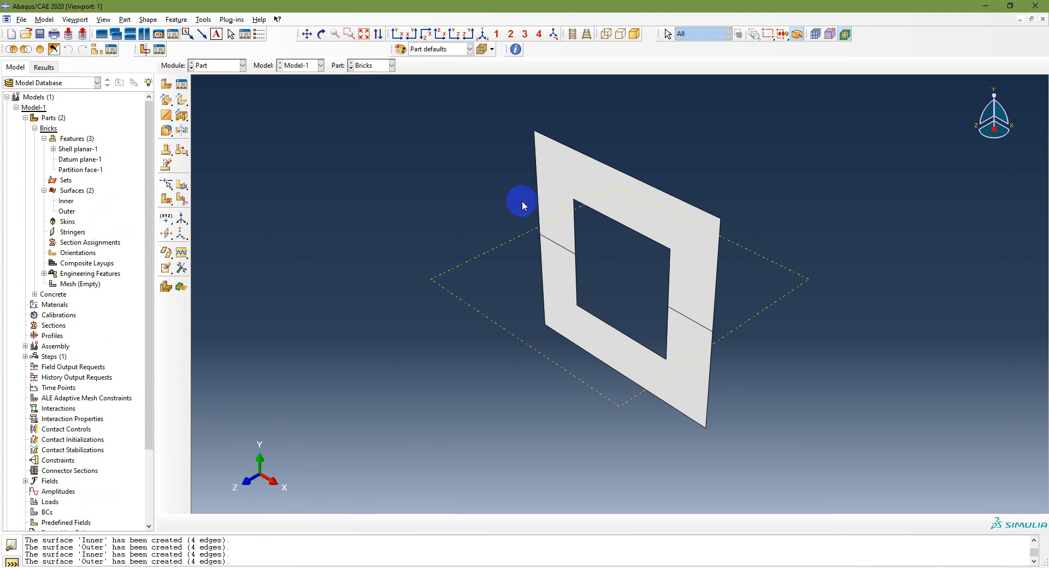
pyautogui.click(398, 33)
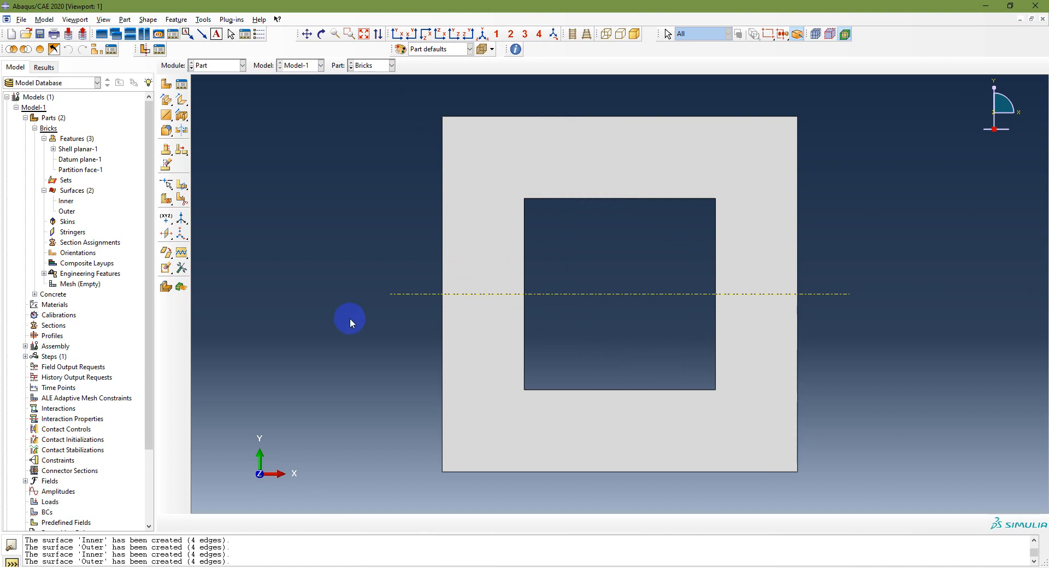
# - Switch to PowerPoint and advance from the chimney example slide to the modeling procedure slide for review
pyautogui.click(366, 567)
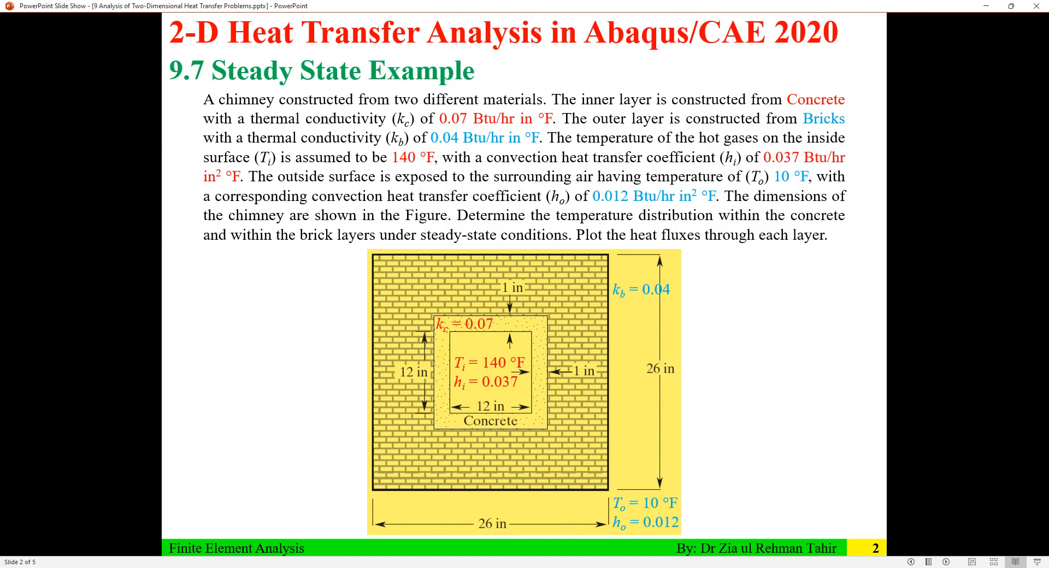
pyautogui.click(284, 362)
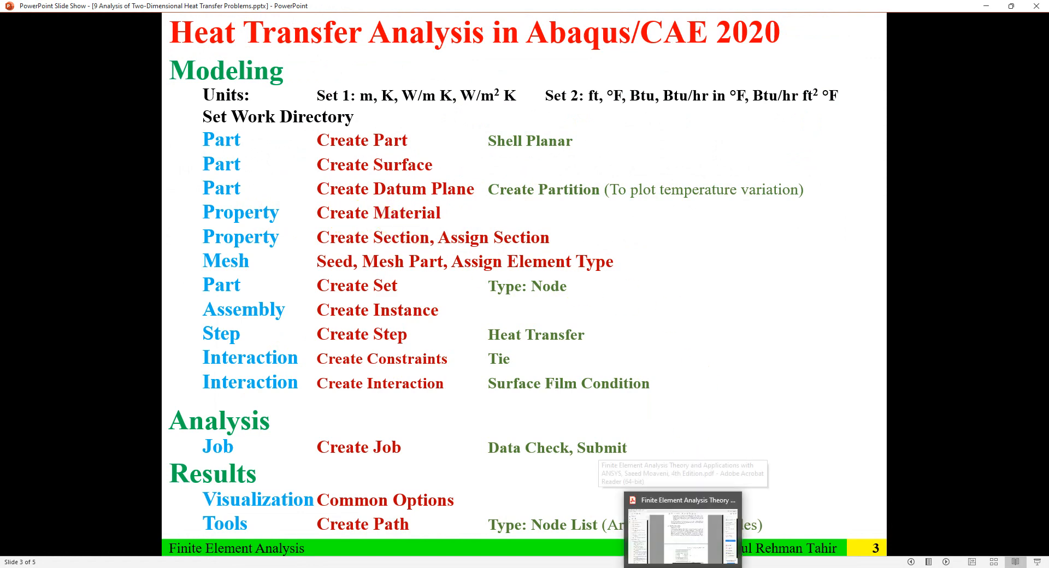
# - Compare the units in the chimney example with the unit sets on the modeling procedure slide
pyautogui.scroll(1, 565, 394)
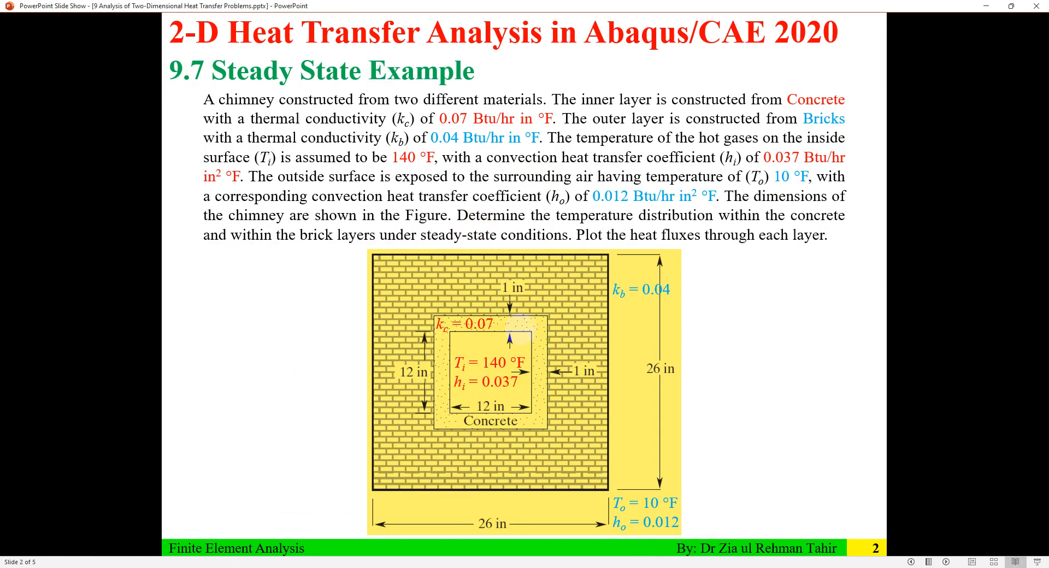
pyautogui.click(796, 97)
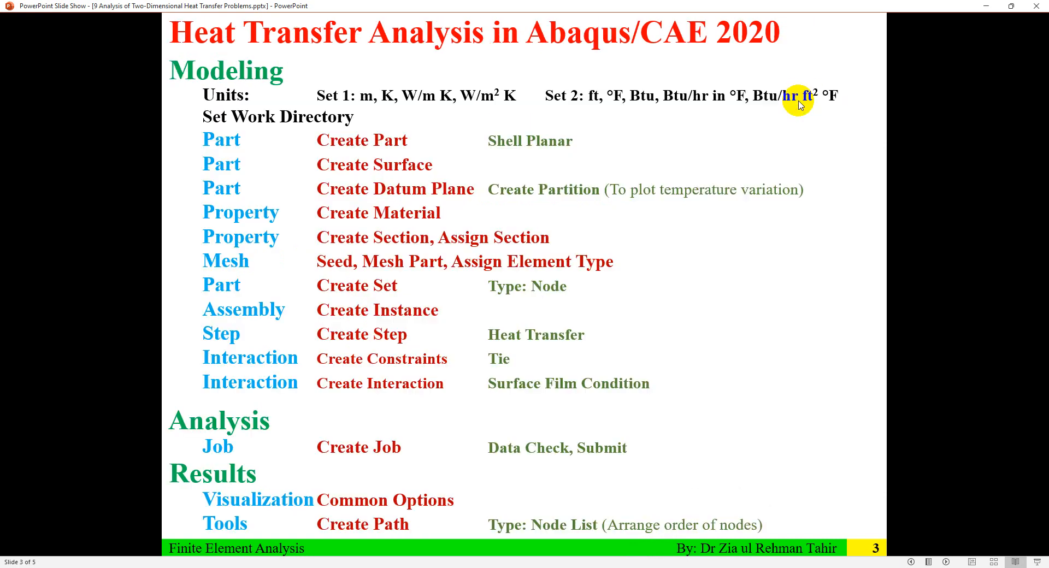
pyautogui.click(597, 295)
pyautogui.scroll(2, 597, 294)
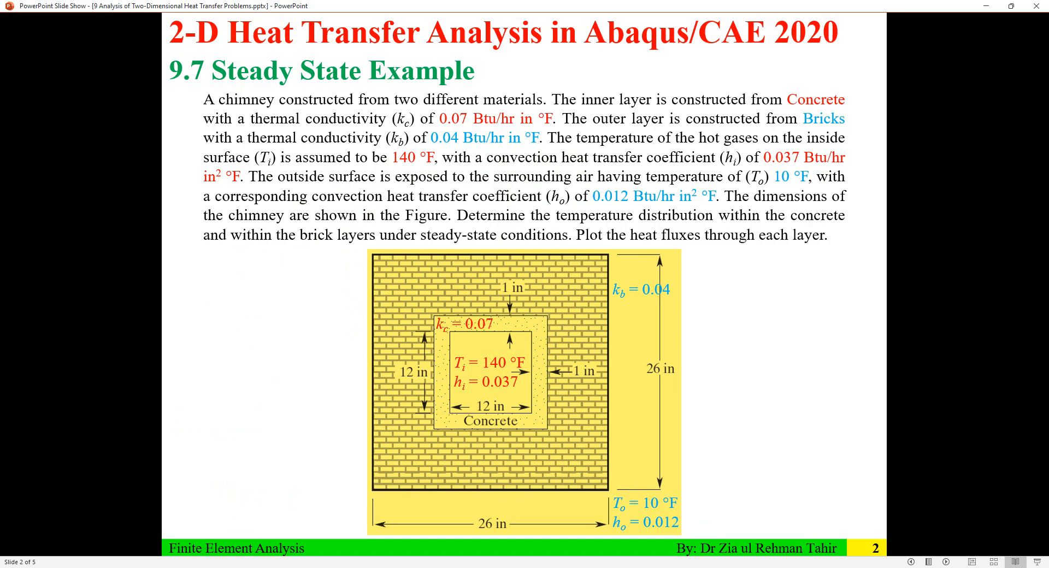
# - Switch to Abaqus/CAE, activate the Property module, and collapse the Bricks part in the model tree
pyautogui.click(733, 566)
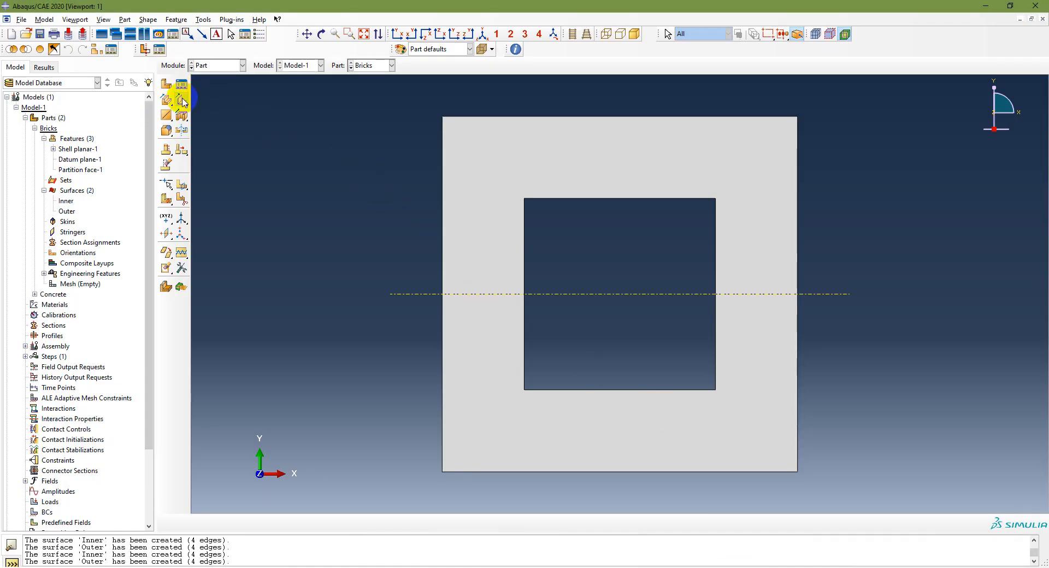
pyautogui.click(213, 65)
pyautogui.click(215, 87)
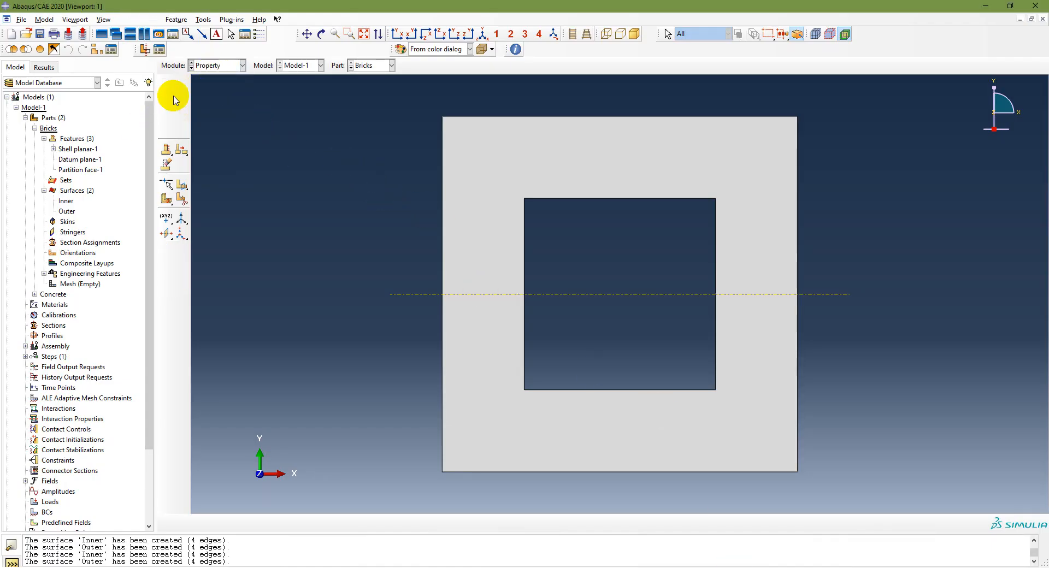
pyautogui.click(35, 128)
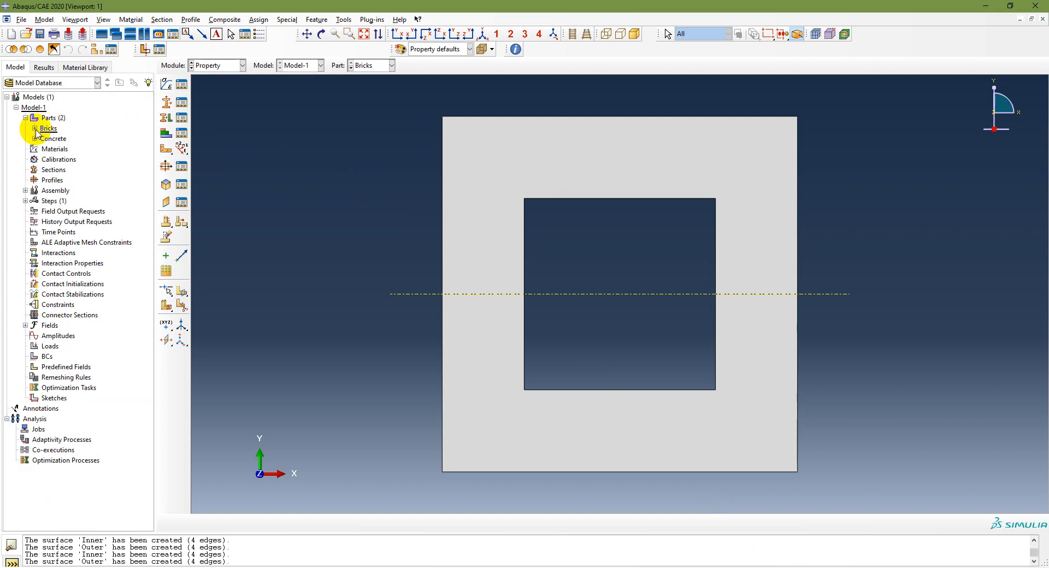
# - Create a material named Concrete with isotropic thermal conductivity 0.07, checking the value on the chimney example slide in PowerPoint
pyautogui.doubleClick(55, 149)
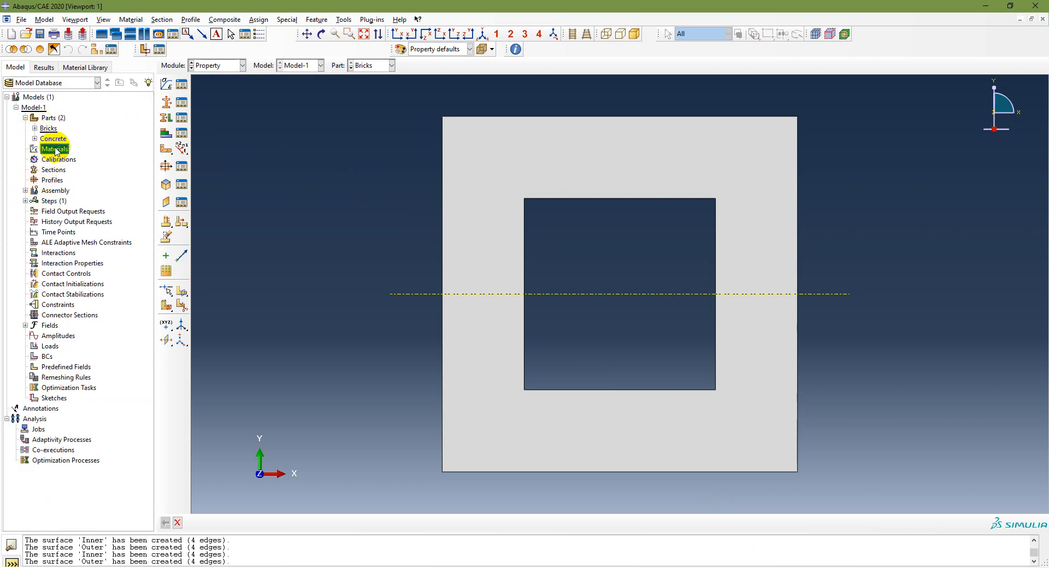
pyautogui.click(167, 85)
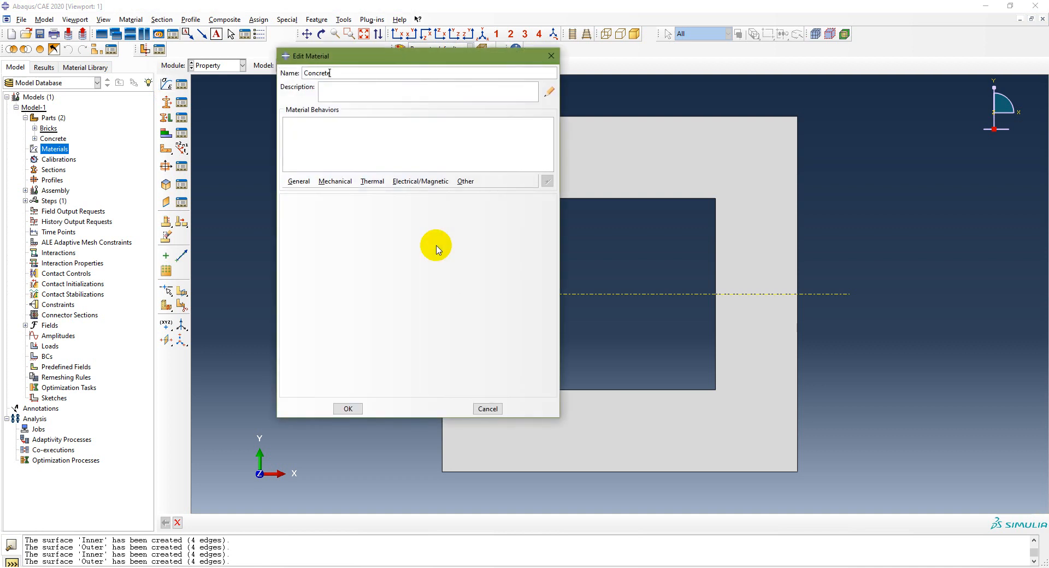
pyautogui.click(375, 183)
pyautogui.click(383, 193)
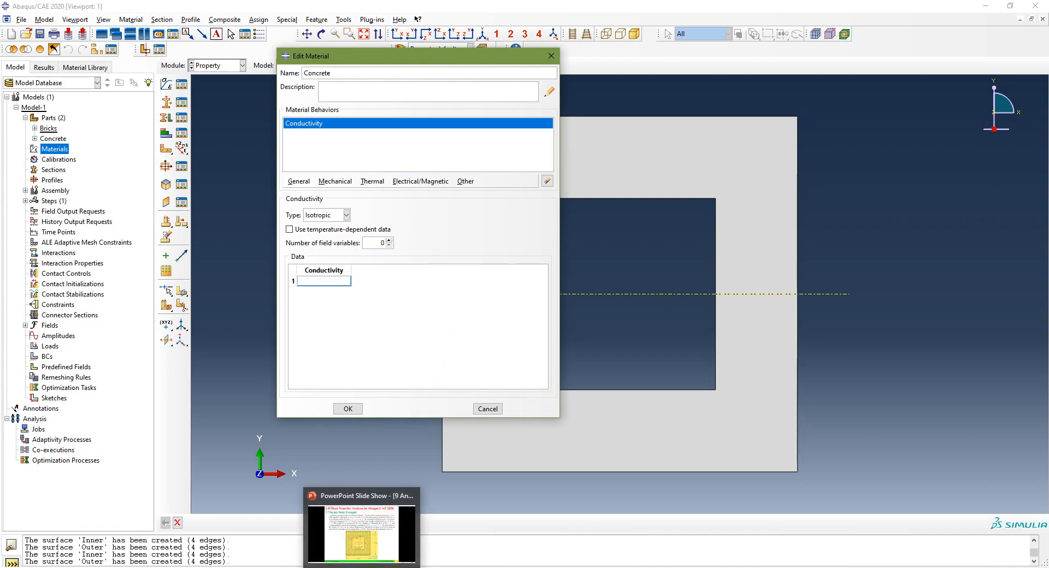
pyautogui.click(364, 527)
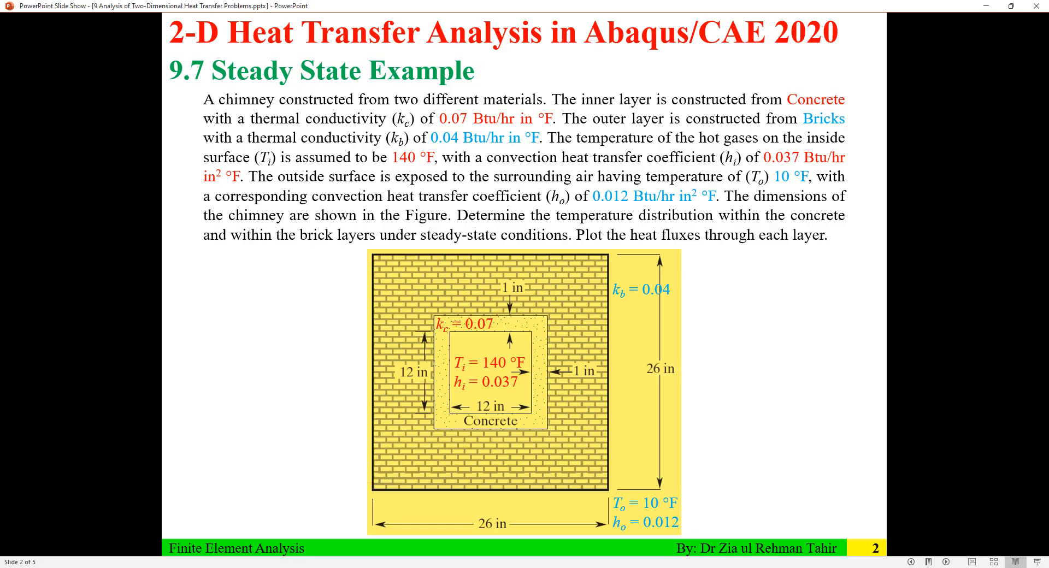
pyautogui.hotkey('alt', 'Tab')
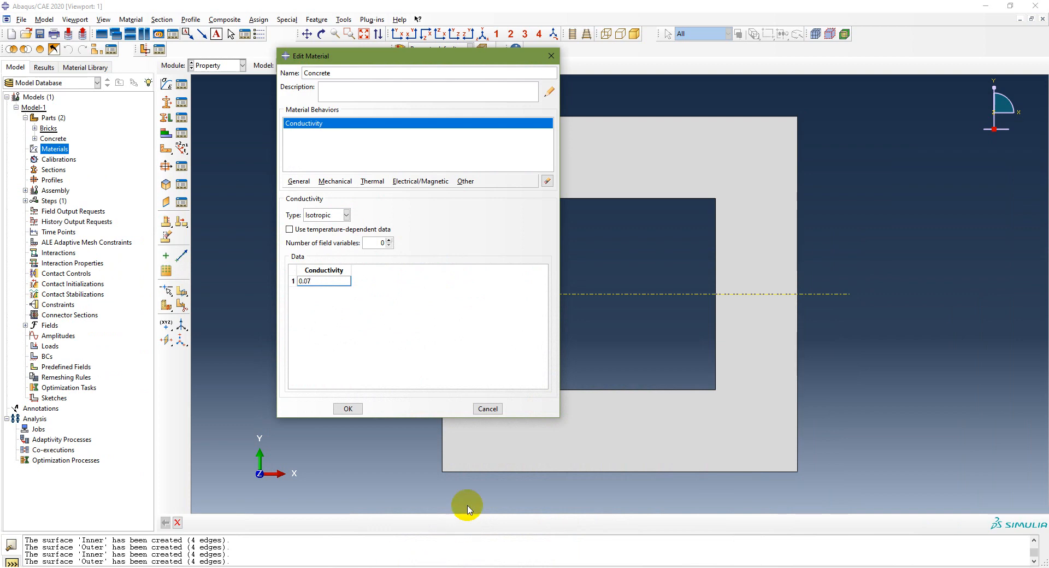
pyautogui.click(348, 408)
# - Create a material named Bricks with isotropic thermal conductivity 0.04
pyautogui.click(166, 84)
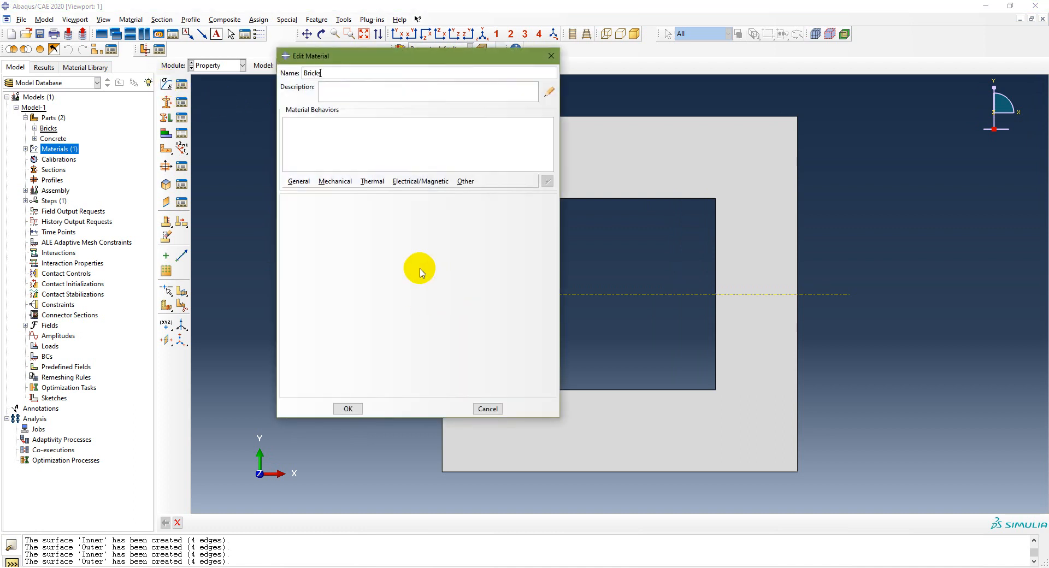
pyautogui.click(372, 182)
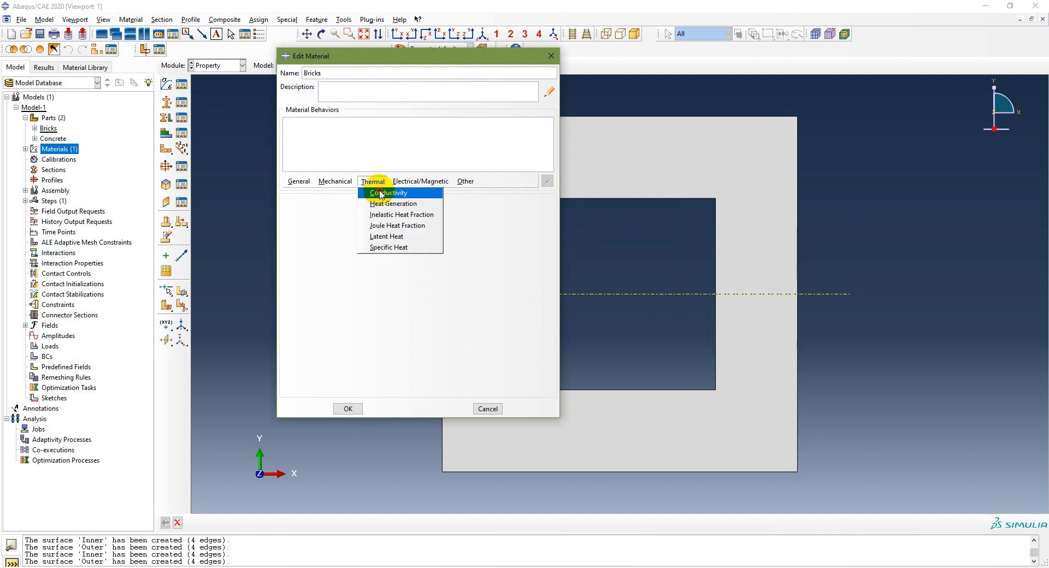
pyautogui.click(377, 193)
pyautogui.click(315, 282)
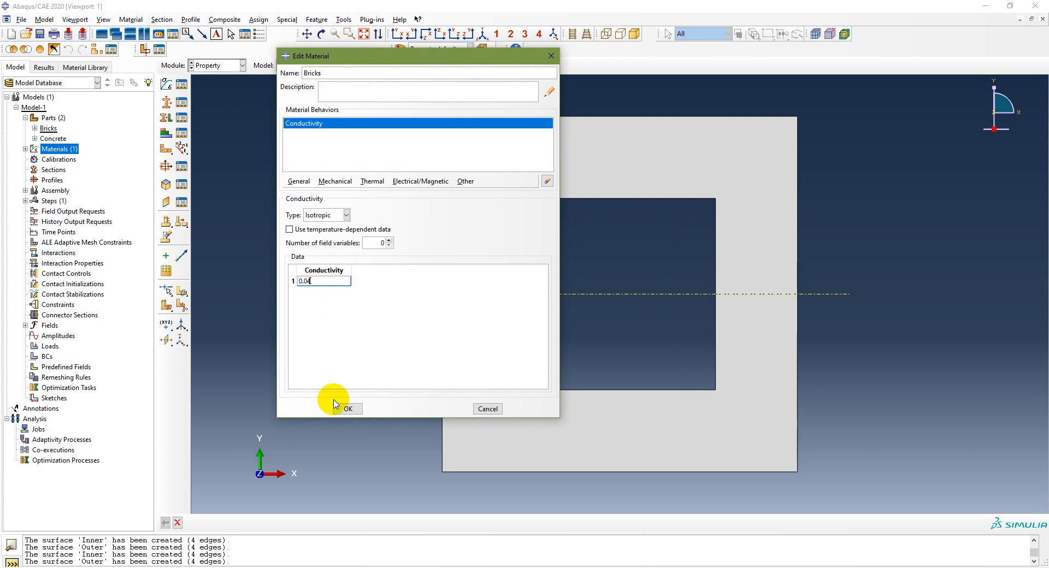
pyautogui.click(348, 409)
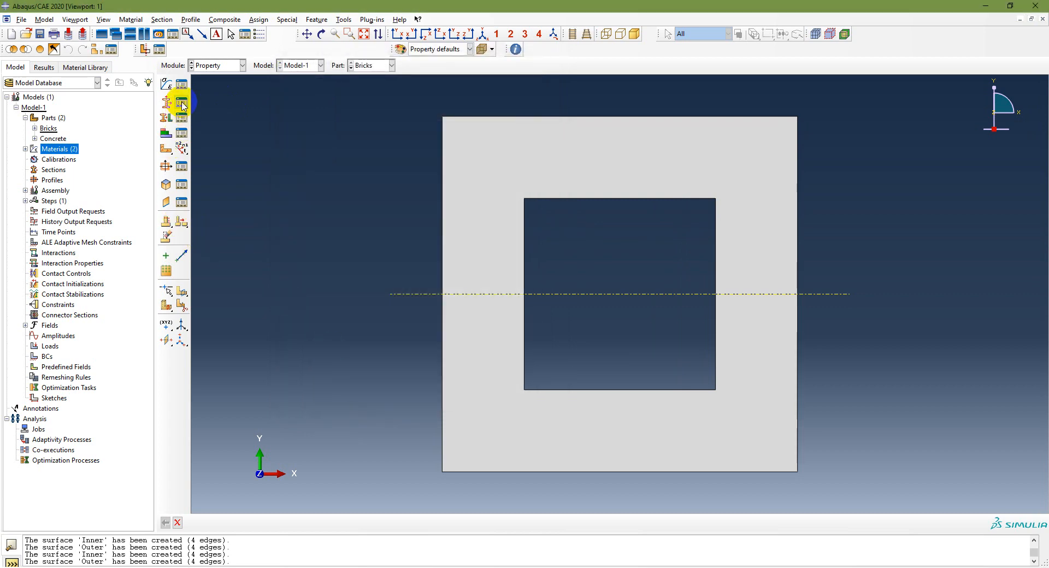
# - Review the conductivity definitions of the Bricks and Concrete materials without changing them
pyautogui.click(182, 87)
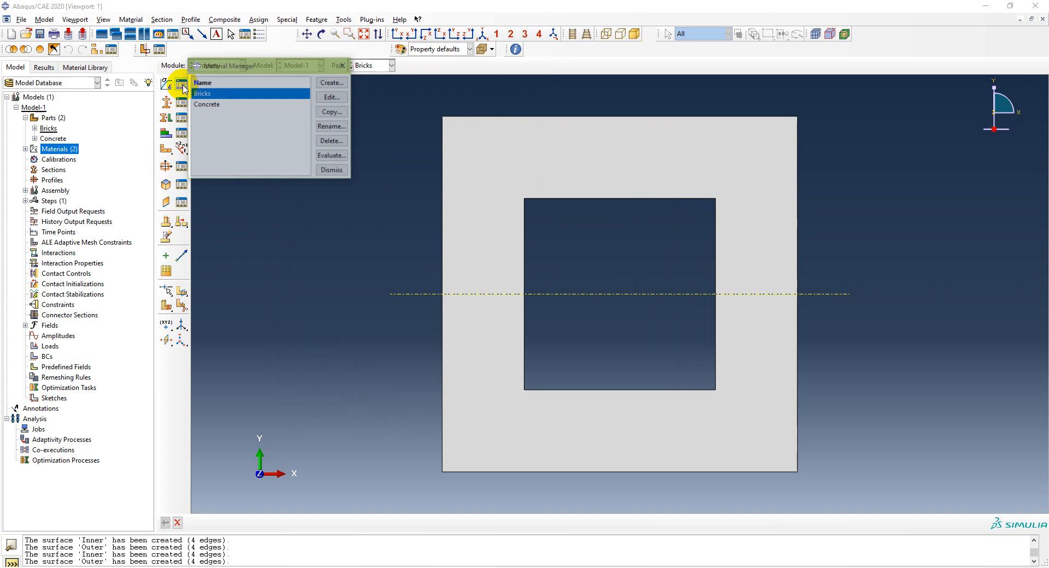
pyautogui.doubleClick(212, 94)
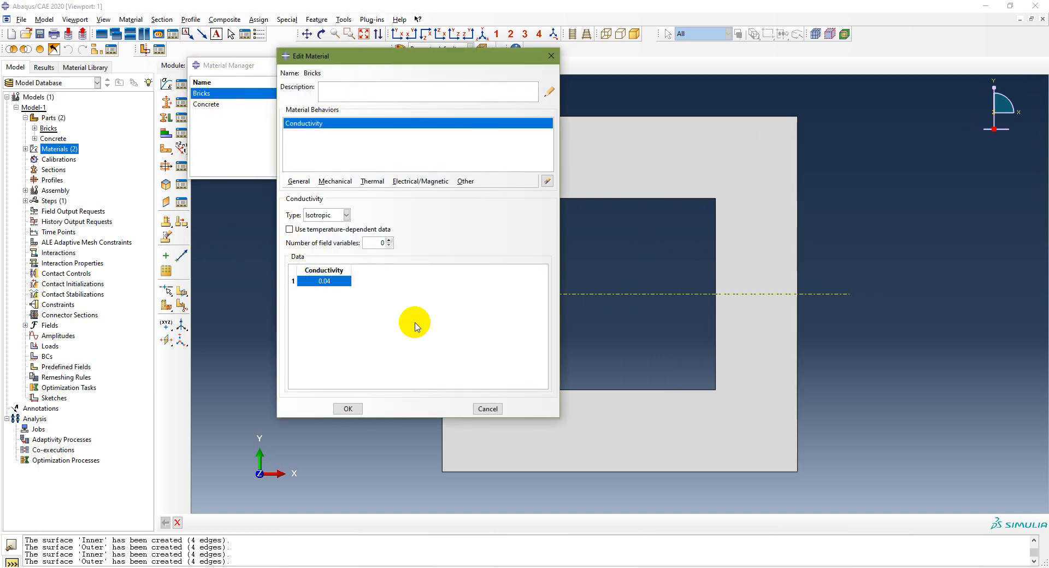
pyautogui.click(486, 409)
pyautogui.doubleClick(210, 104)
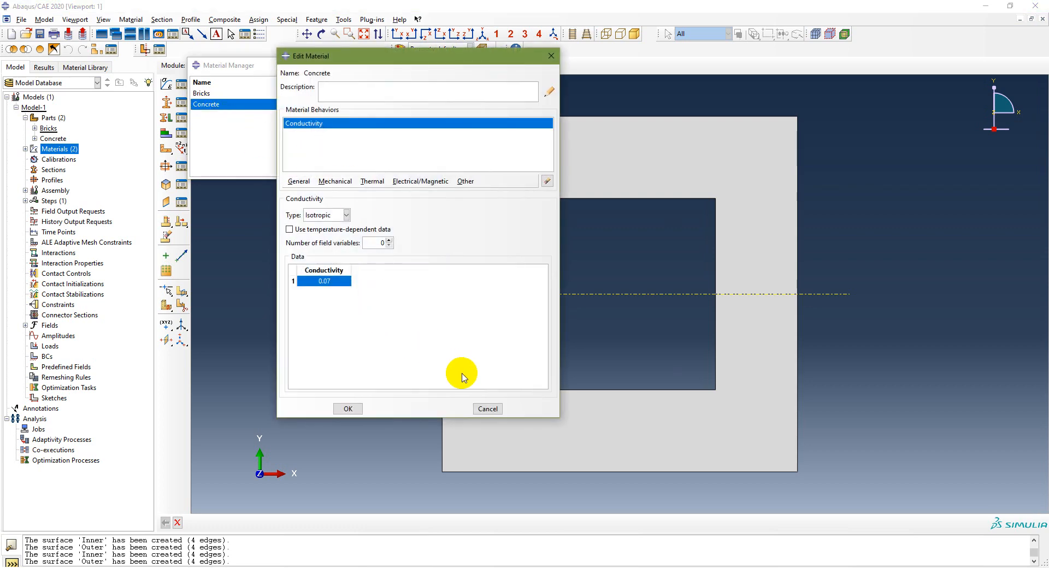
pyautogui.click(487, 409)
pyautogui.click(332, 171)
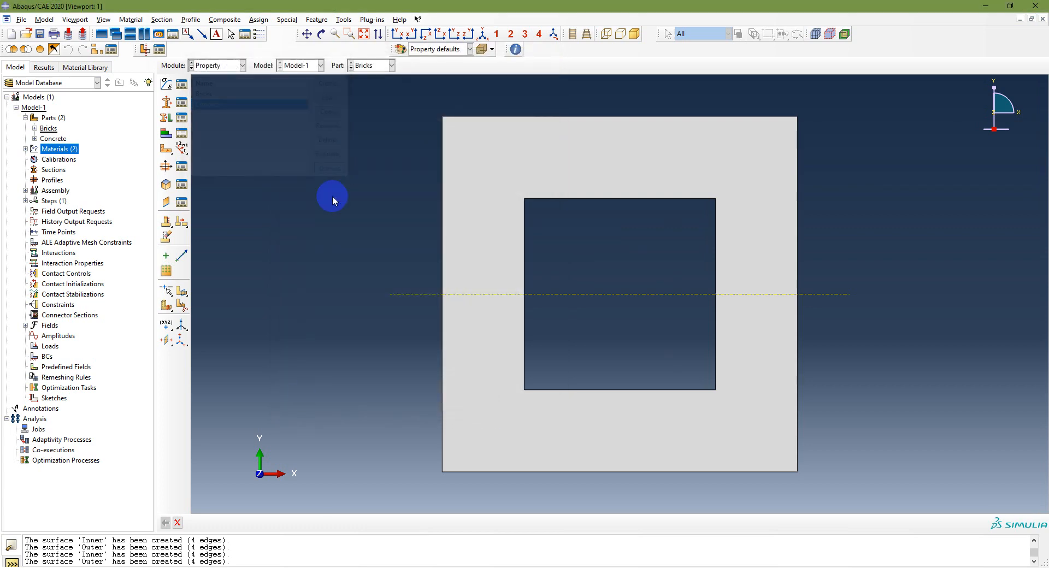
# - Switch to PowerPoint to check the section entries on the modeling procedure slide, and return to Abaqus/CAE
pyautogui.hotkey('alt', 'Tab')
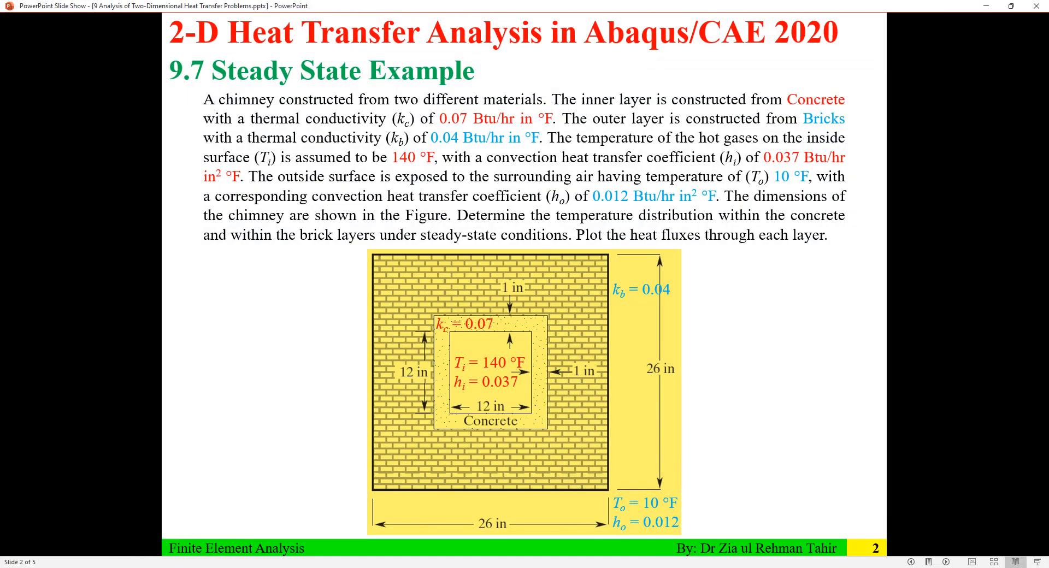
pyautogui.click(351, 400)
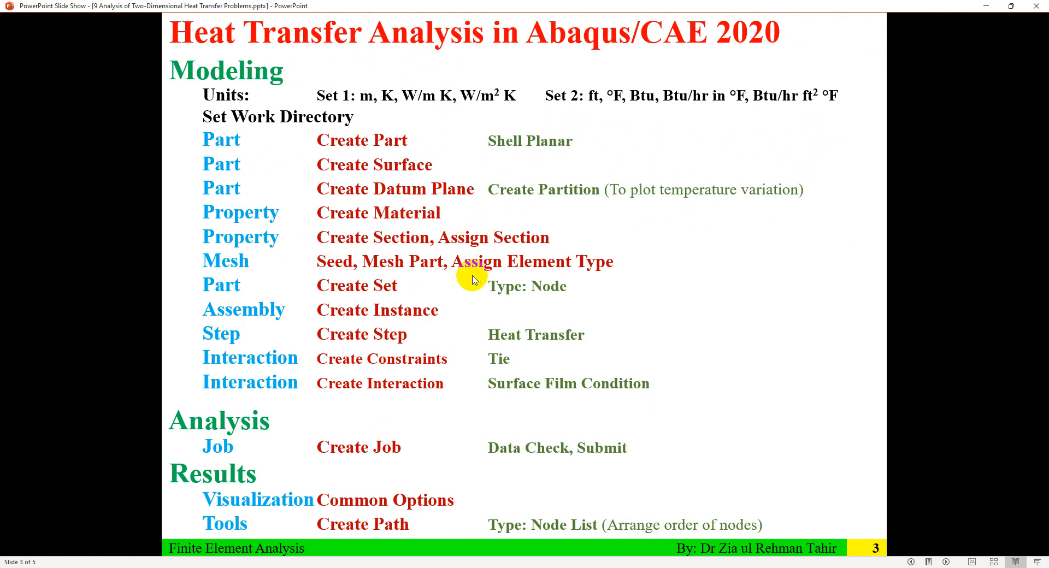
pyautogui.hotkey('alt', 'Tab')
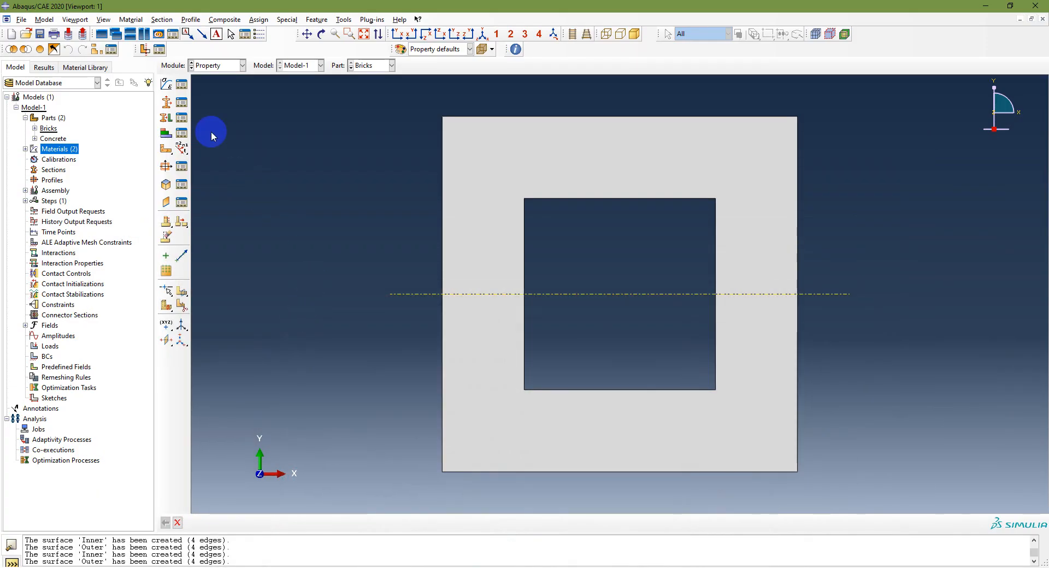
# - Create a solid homogeneous section named Concrete that uses the Concrete material
pyautogui.click(166, 104)
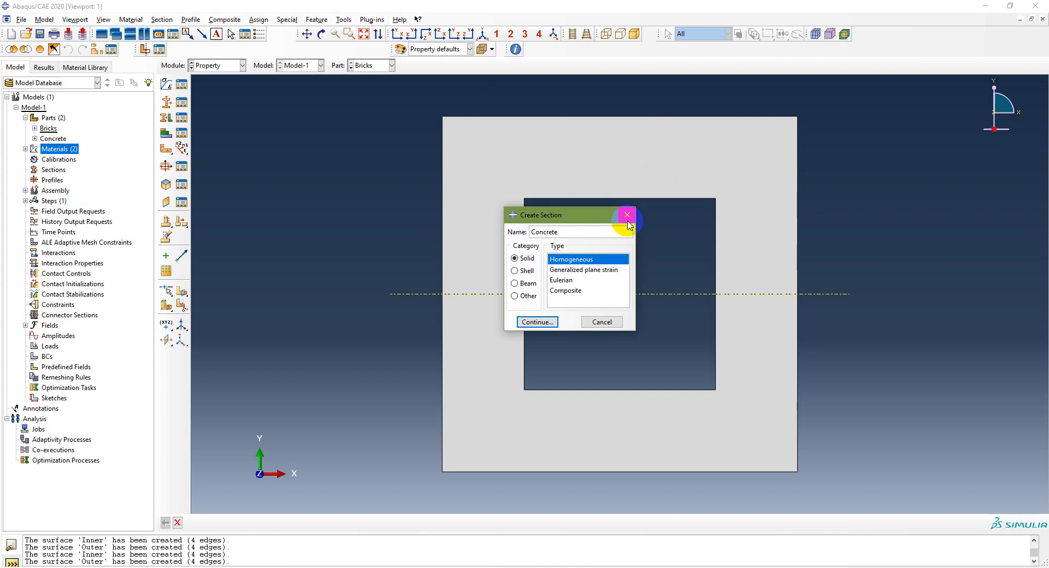
pyautogui.click(537, 322)
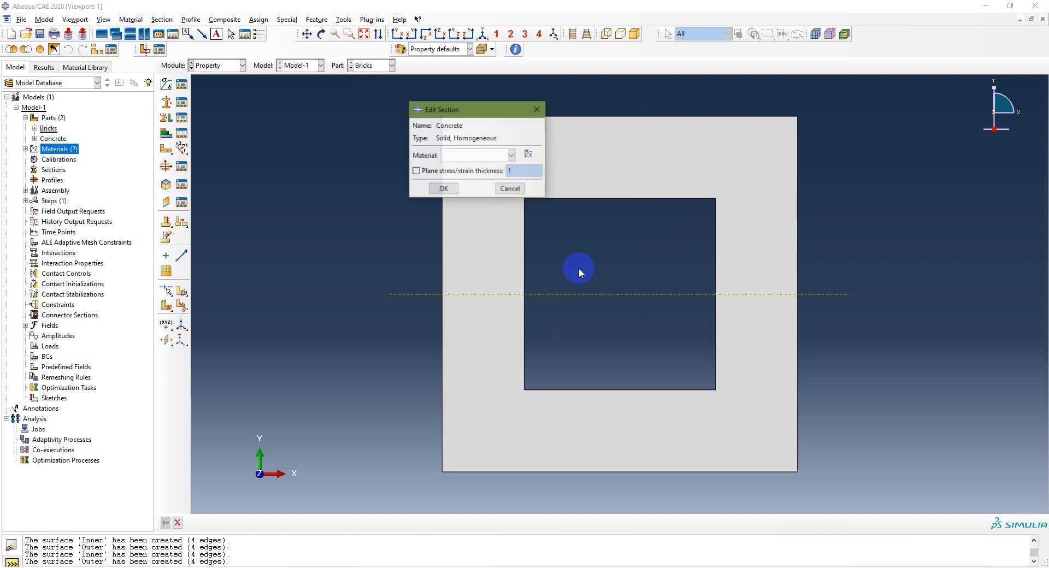
pyautogui.click(496, 156)
pyautogui.click(467, 171)
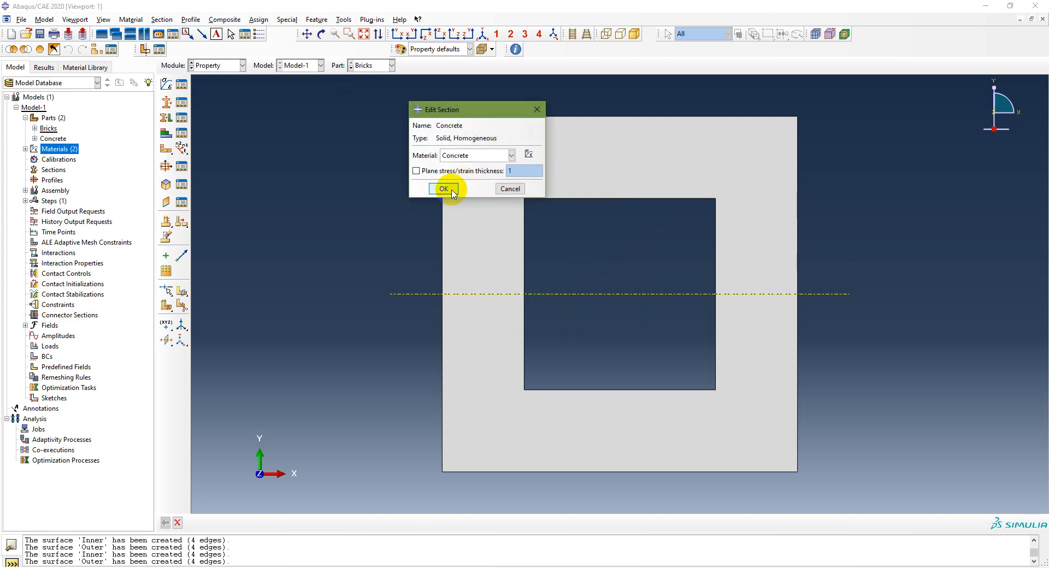
pyautogui.click(444, 189)
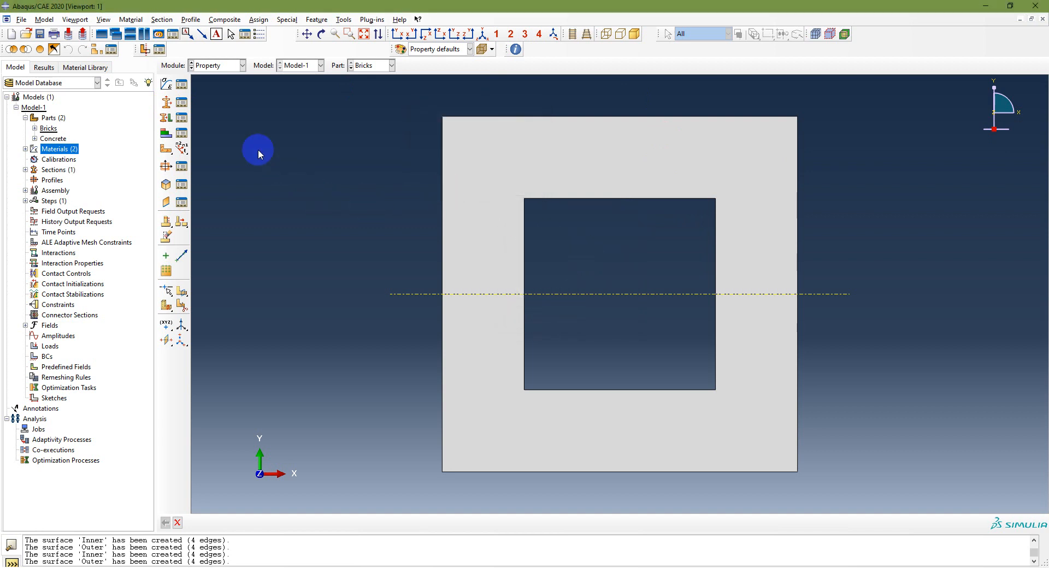
# - Create a solid homogeneous section named Bricks that uses the Bricks material
pyautogui.click(166, 102)
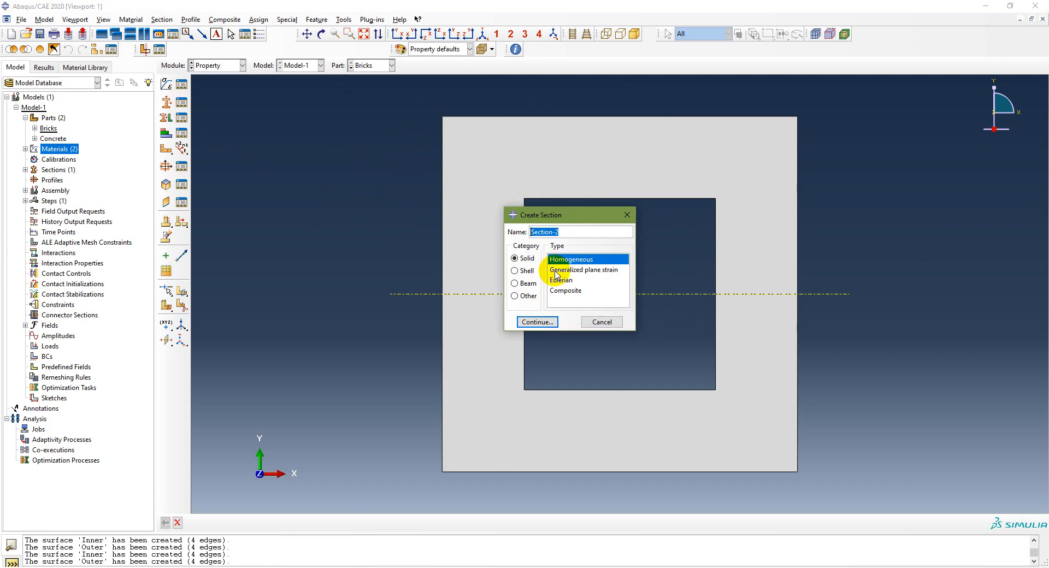
pyautogui.write('Bricks')
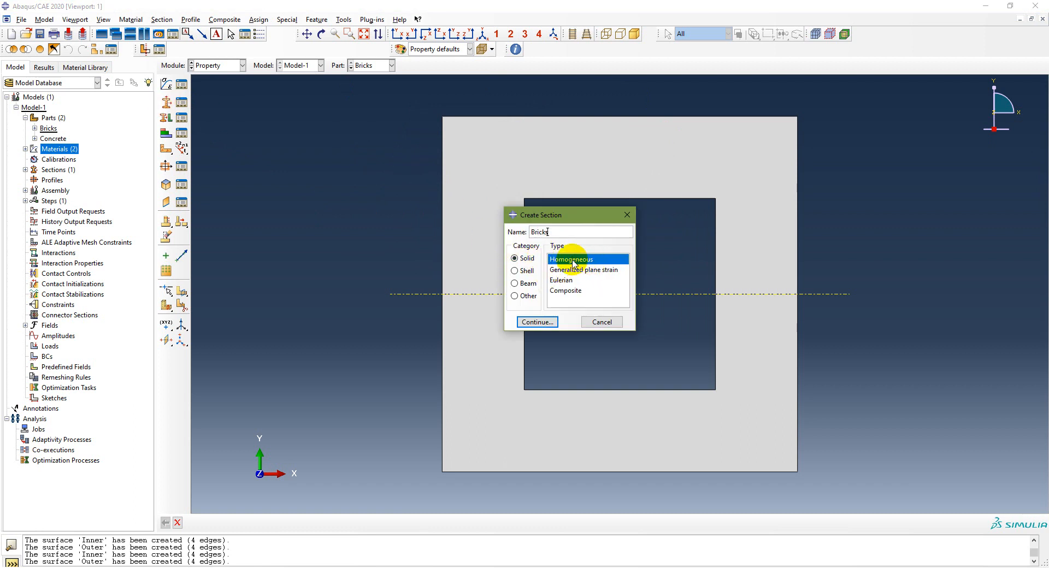
pyautogui.click(528, 322)
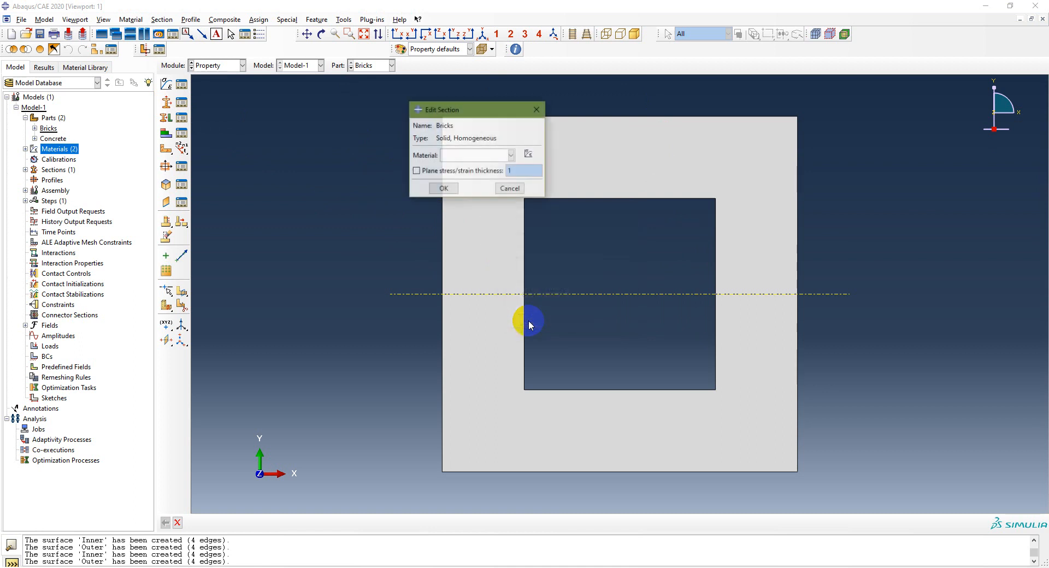
pyautogui.click(482, 159)
pyautogui.click(469, 169)
pyautogui.click(443, 188)
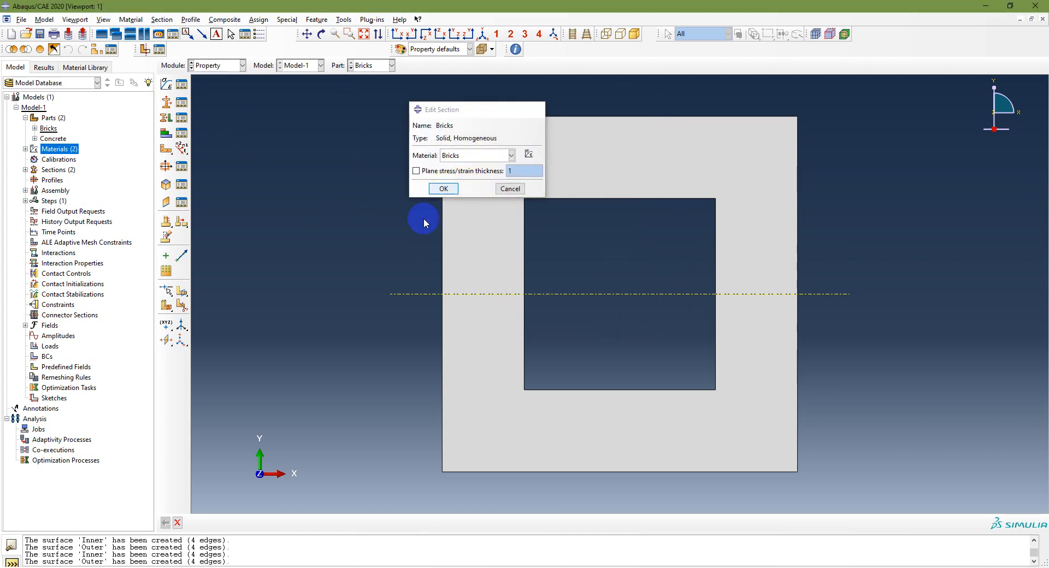
# - Review the material and type settings of the Bricks and Concrete sections
pyautogui.click(182, 102)
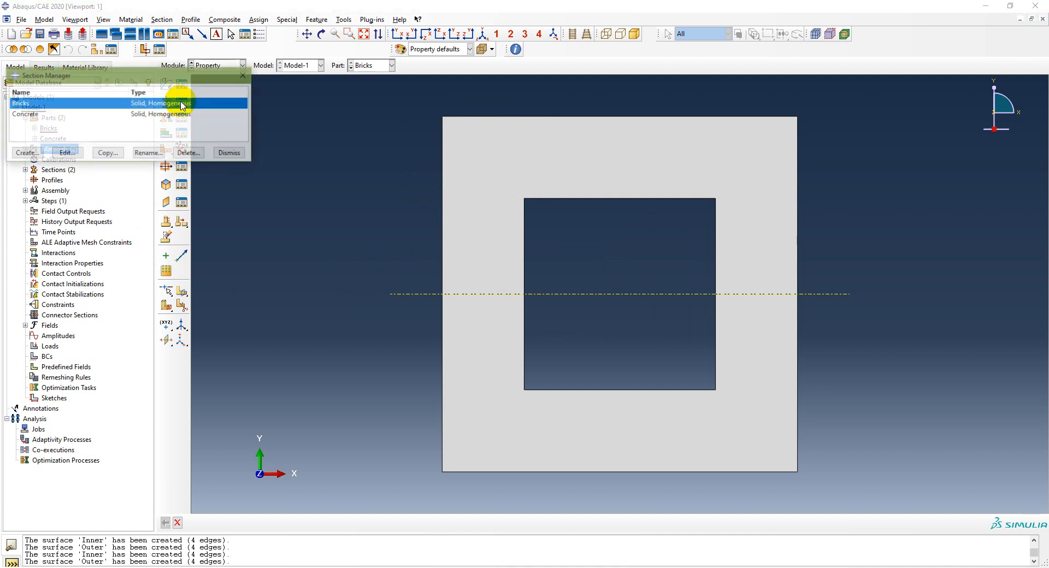
pyautogui.click(103, 112)
pyautogui.doubleClick(56, 105)
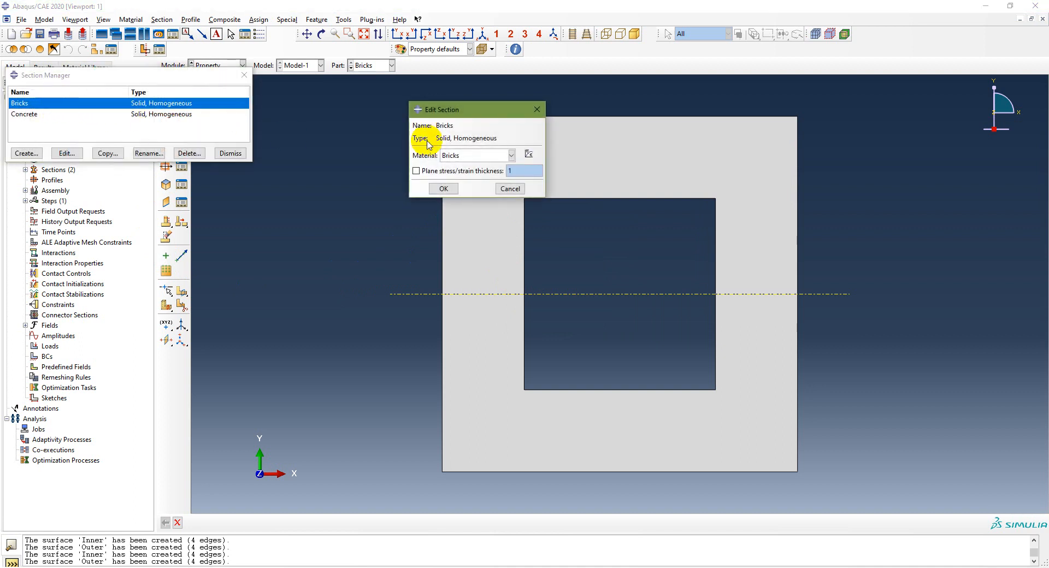
pyautogui.click(443, 190)
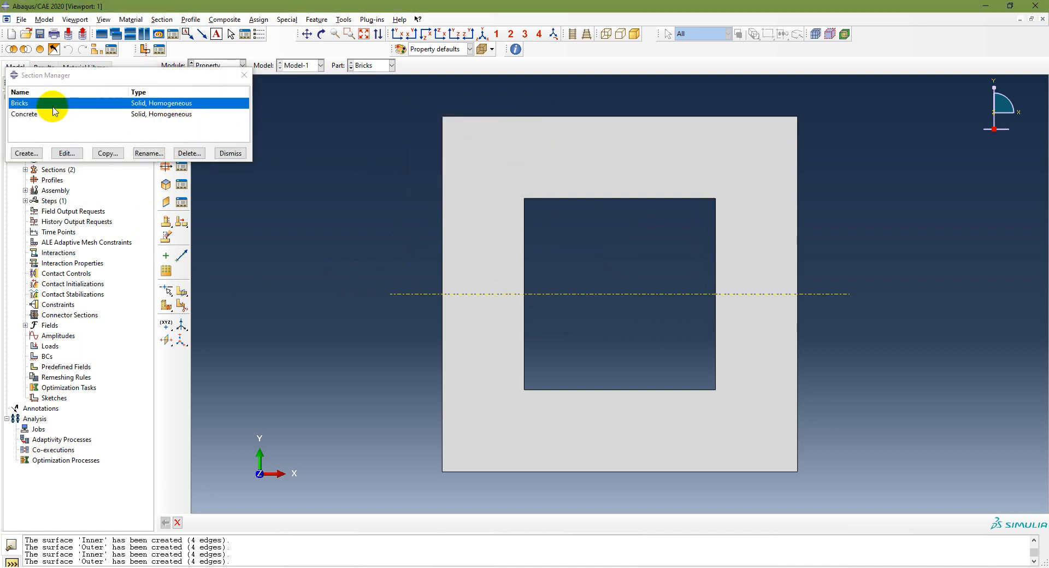
pyautogui.click(34, 116)
pyautogui.doubleClick(33, 115)
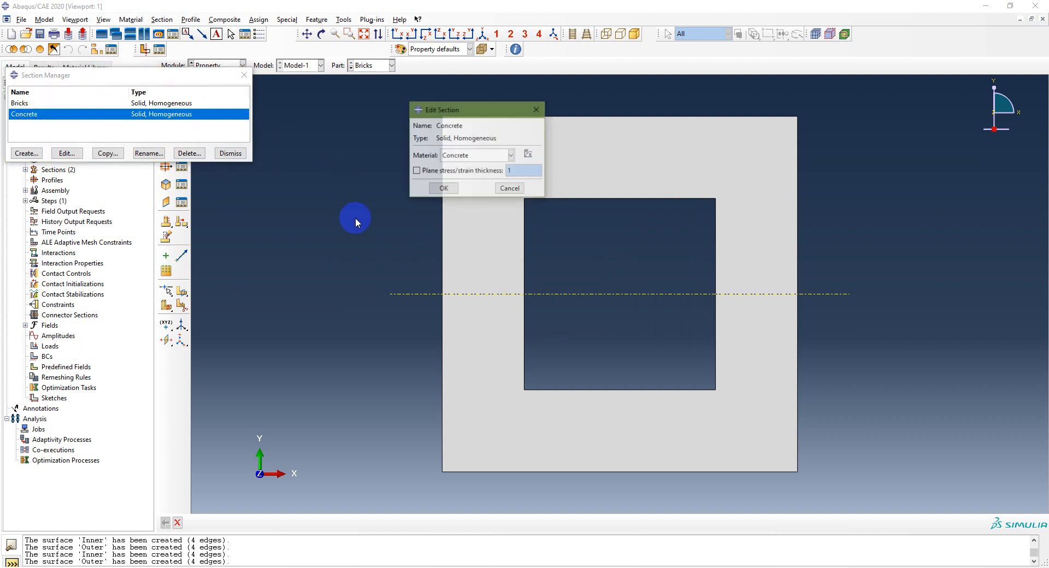
pyautogui.click(444, 190)
pyautogui.click(228, 153)
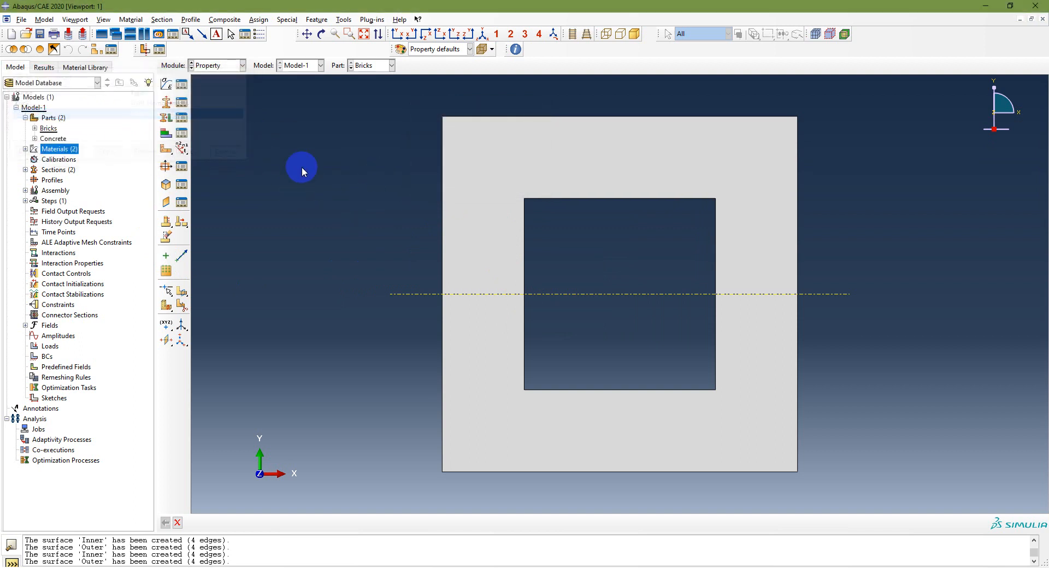
# - Assign the Bricks section to the entire Bricks part without creating a set
pyautogui.click(185, 128)
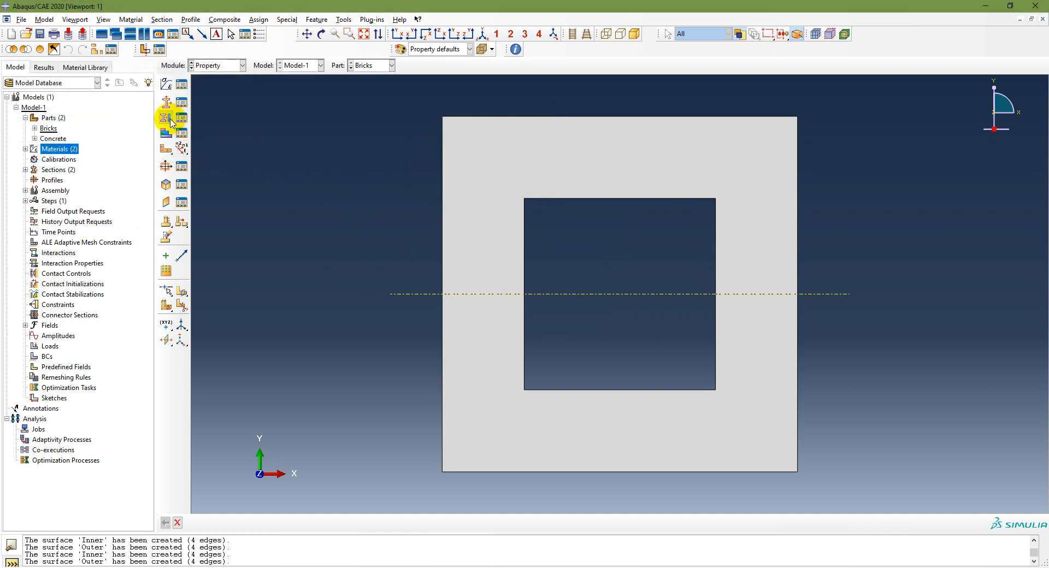
pyautogui.click(167, 118)
pyautogui.click(379, 66)
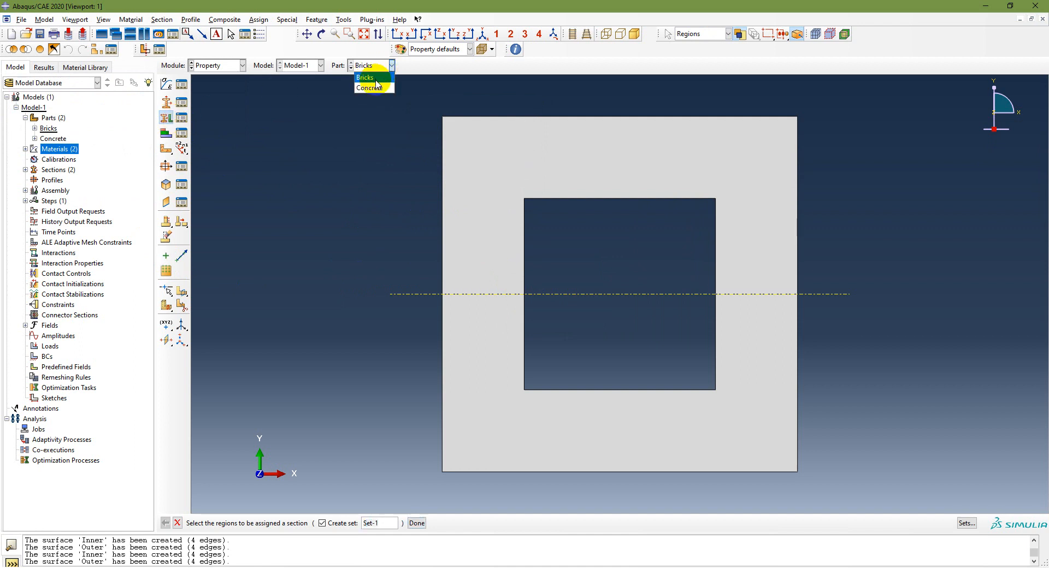
pyautogui.click(322, 523)
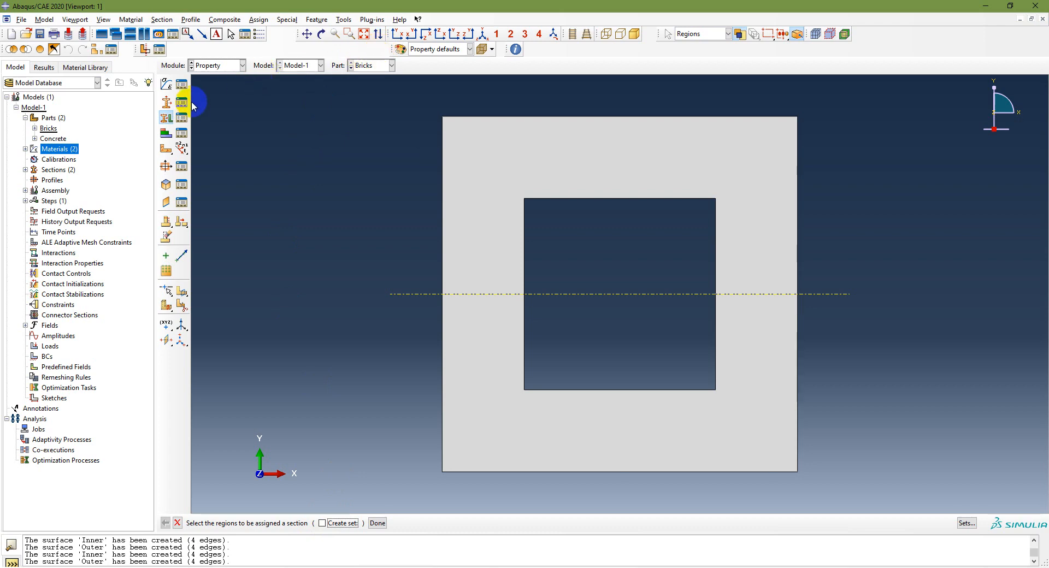
pyautogui.moveTo(414, 104); pyautogui.dragTo(855, 505)
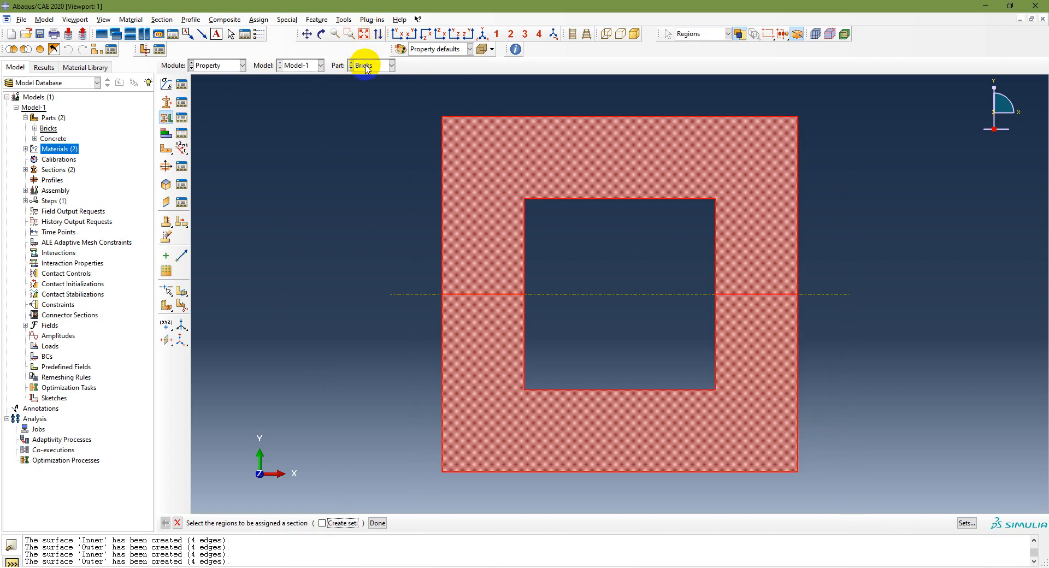
pyautogui.click(377, 524)
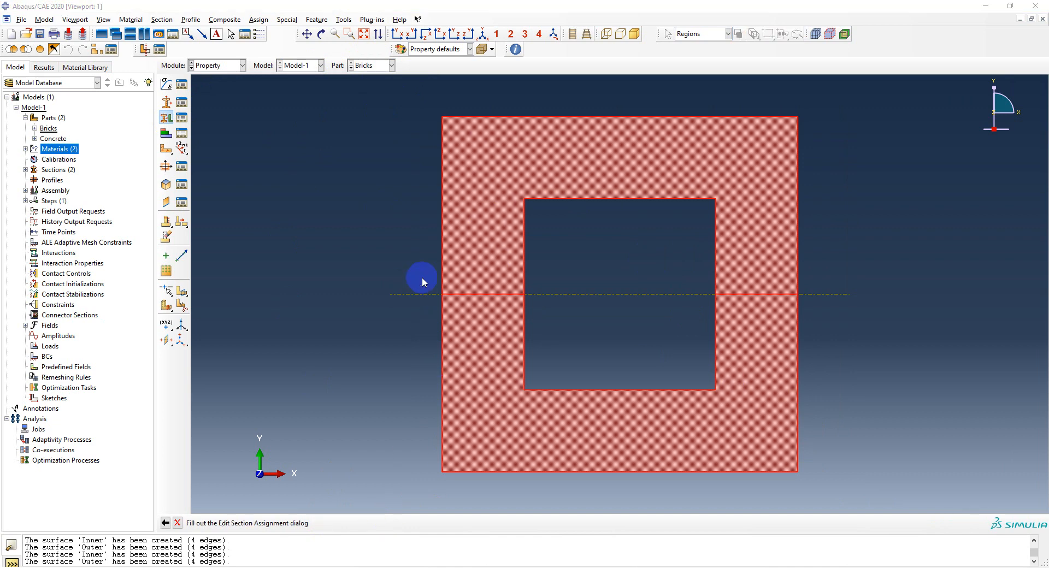
pyautogui.click(536, 236)
pyautogui.click(520, 247)
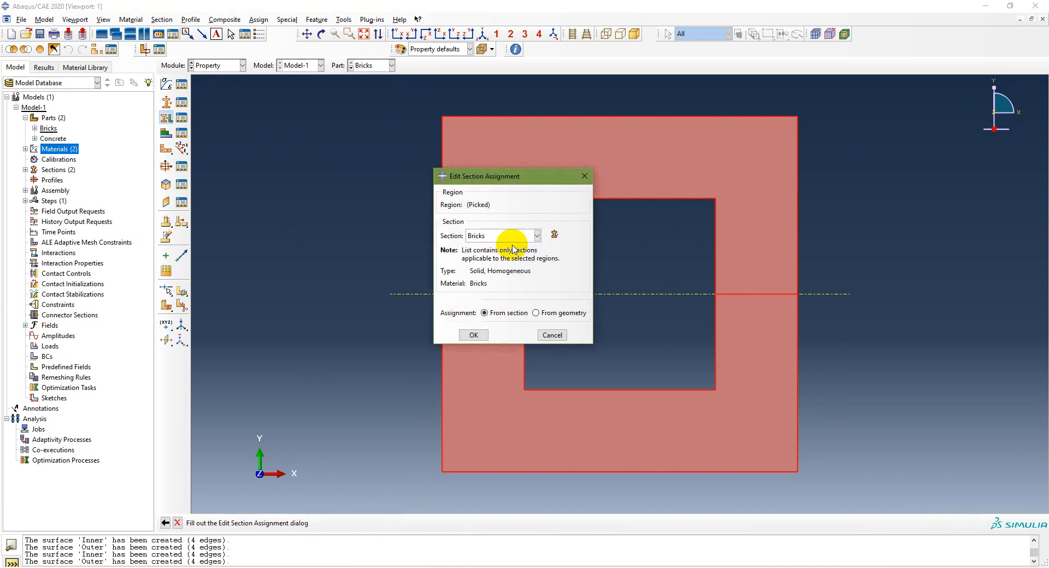
pyautogui.click(474, 334)
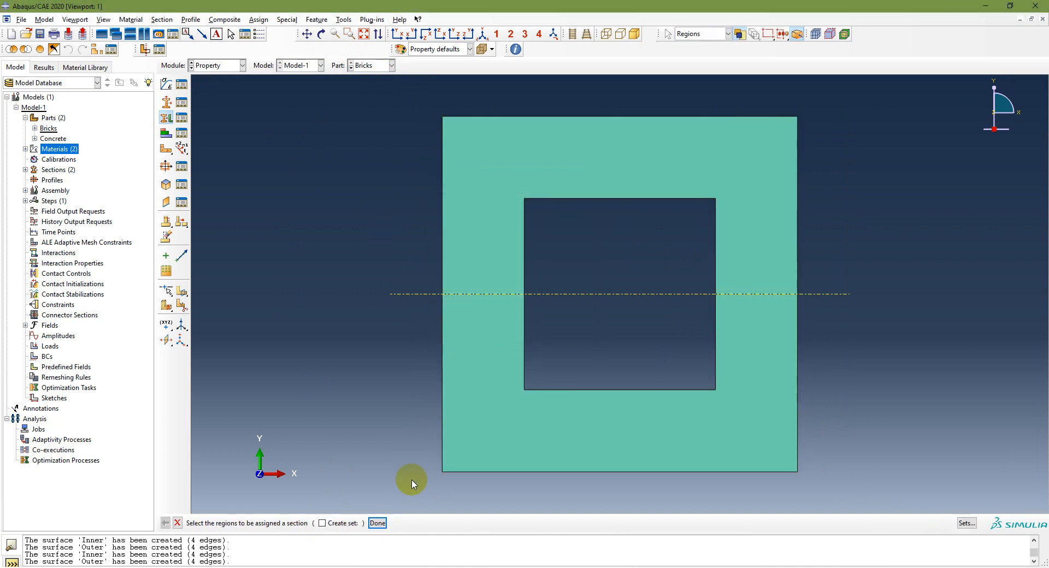
pyautogui.click(378, 523)
# - Make Concrete the active part and assign the Concrete section to its entire region
pyautogui.click(381, 70)
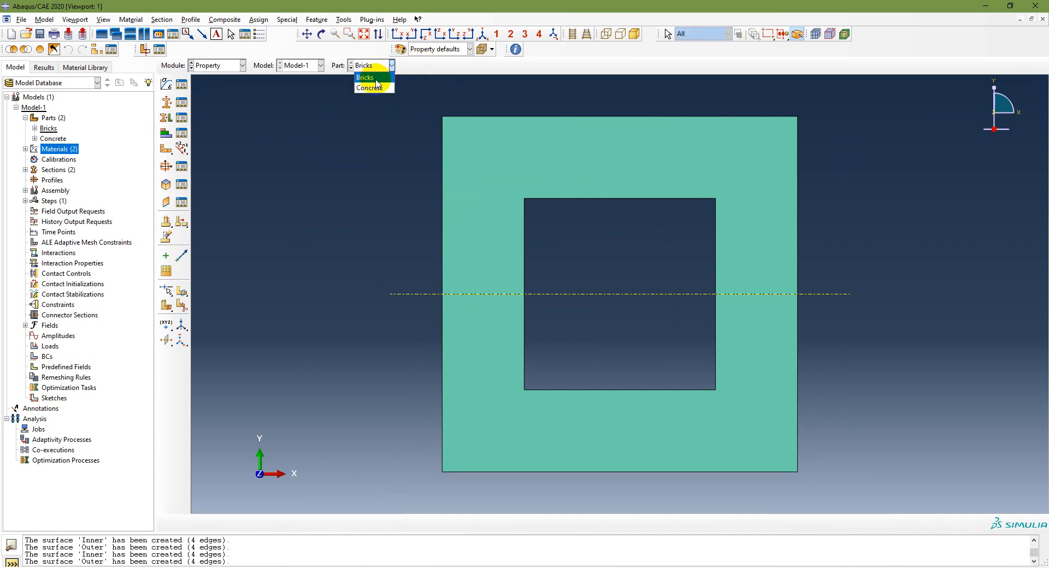
pyautogui.click(372, 87)
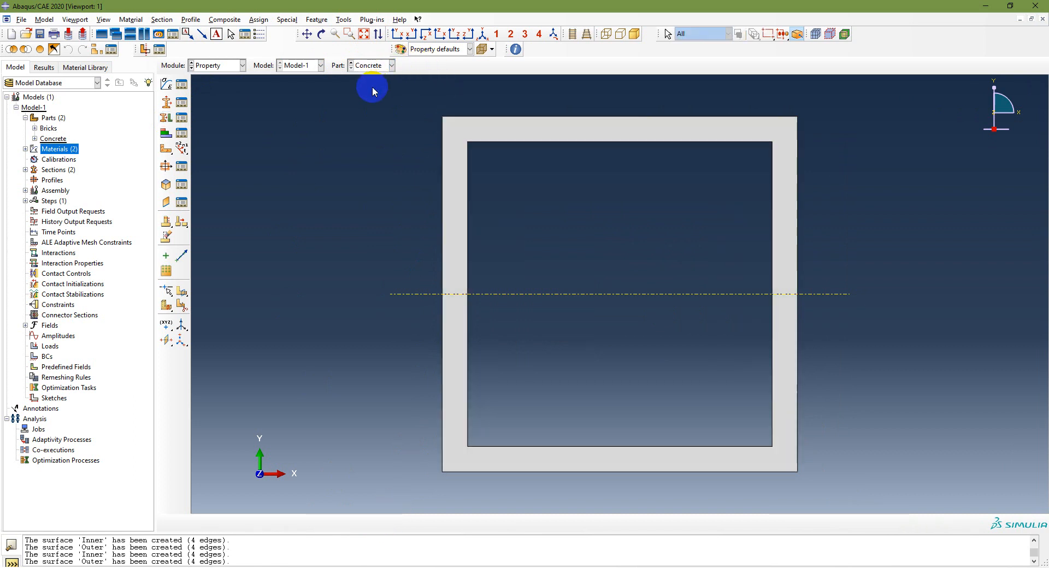
pyautogui.click(166, 119)
pyautogui.moveTo(406, 91); pyautogui.dragTo(904, 508)
pyautogui.click(378, 523)
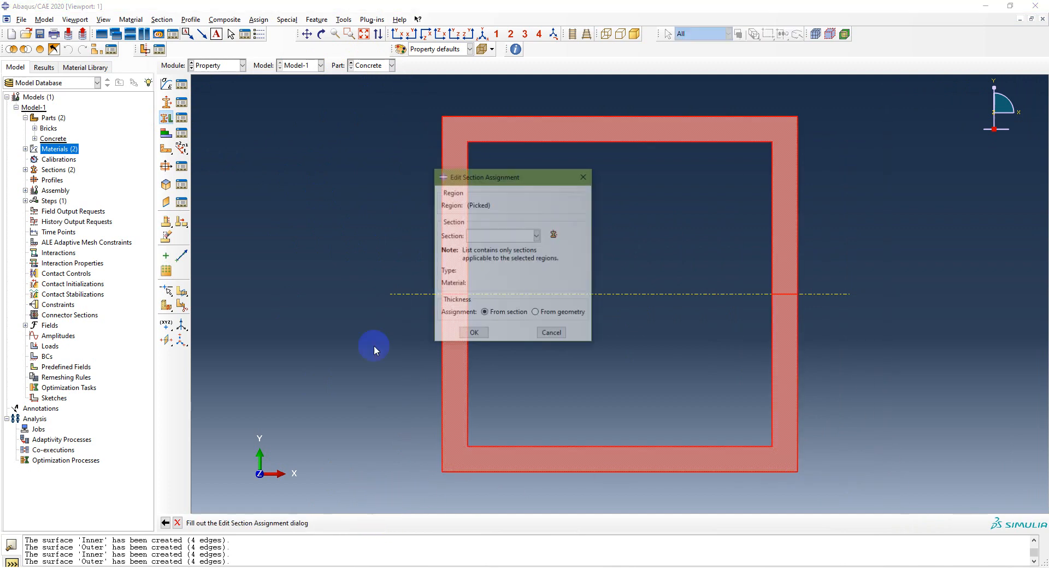
pyautogui.click(537, 236)
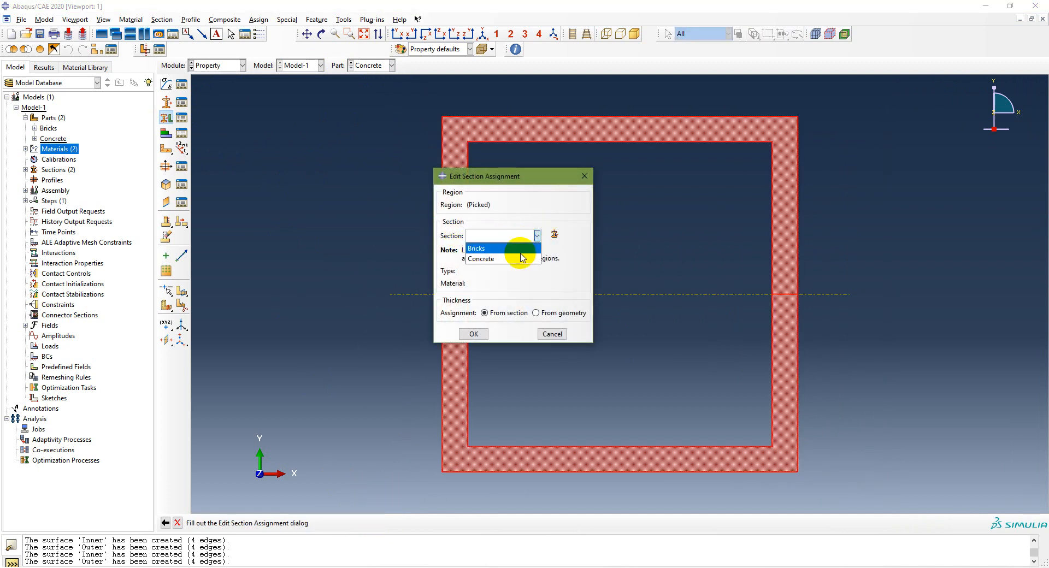
pyautogui.click(519, 258)
pyautogui.click(474, 335)
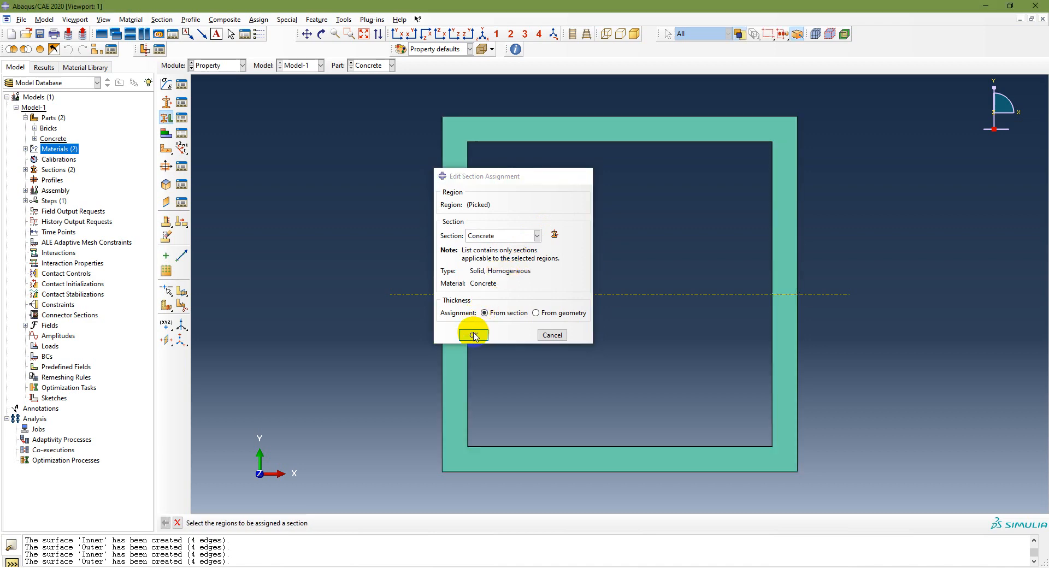
pyautogui.click(370, 523)
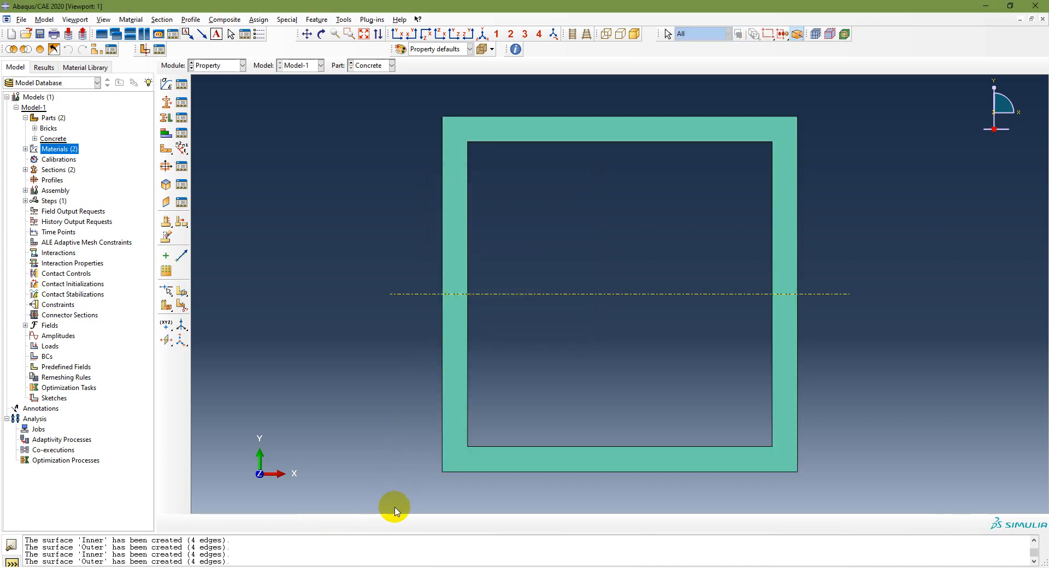
# - Switch to PowerPoint to check the meshing entries on the modeling procedure slide
pyautogui.click(384, 567)
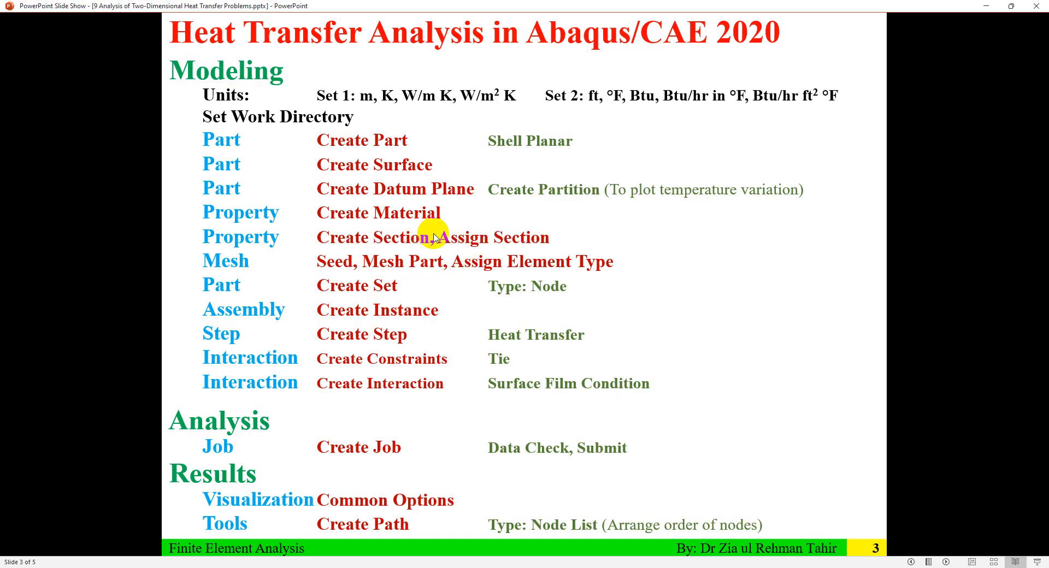
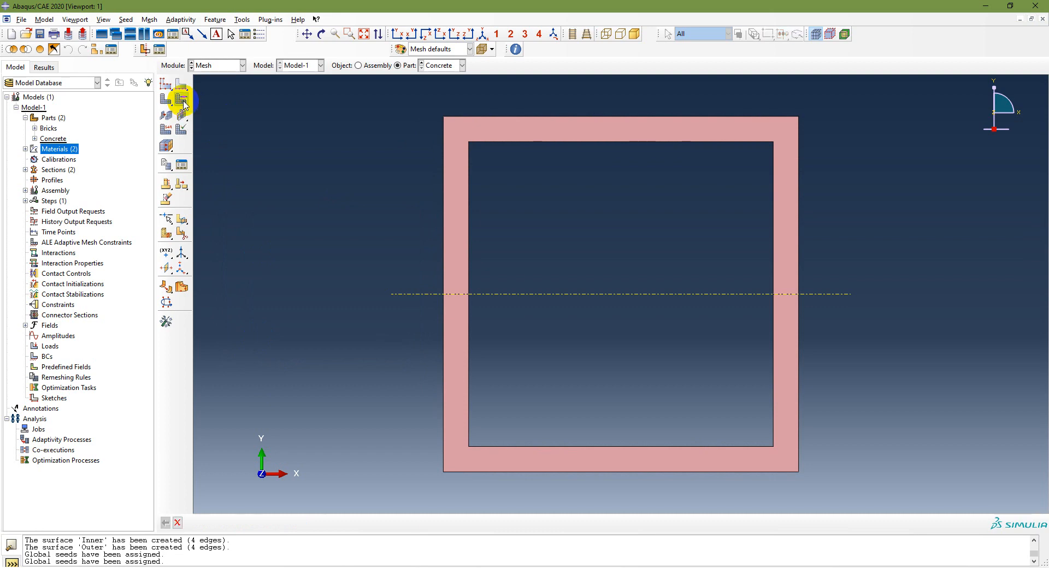
# - Assign Quad element shape to the whole Concrete part, with the Free technique and Advancing front algorithm
pyautogui.moveTo(408, 103); pyautogui.dragTo(836, 500)
pyautogui.click(404, 523)
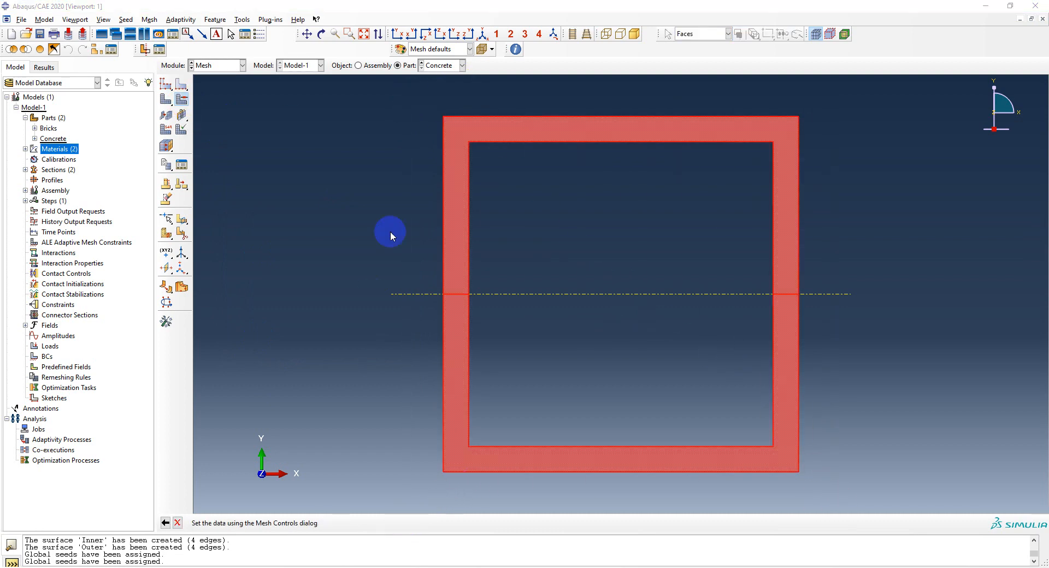
pyautogui.click(466, 138)
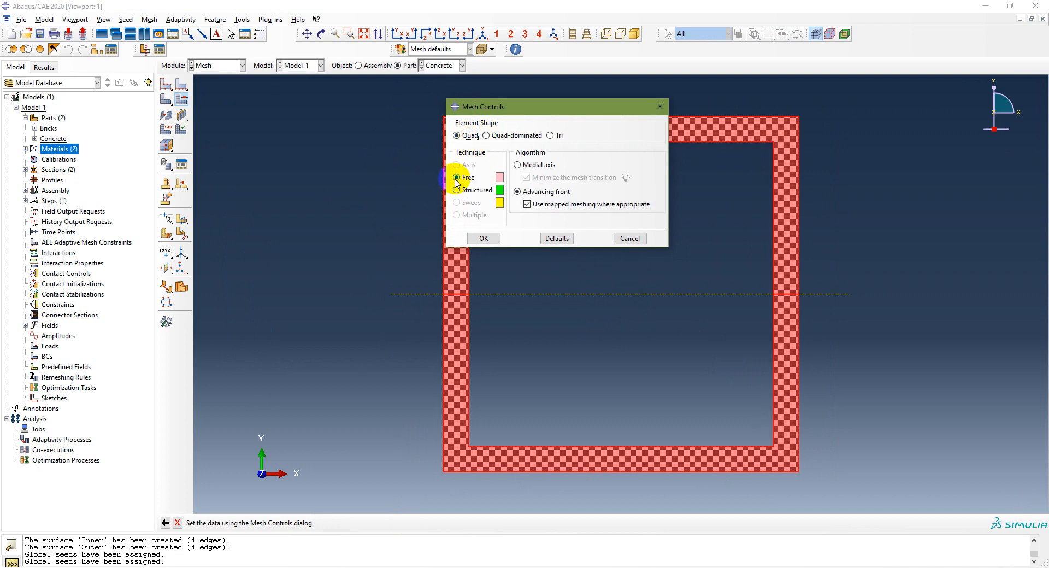
pyautogui.click(482, 239)
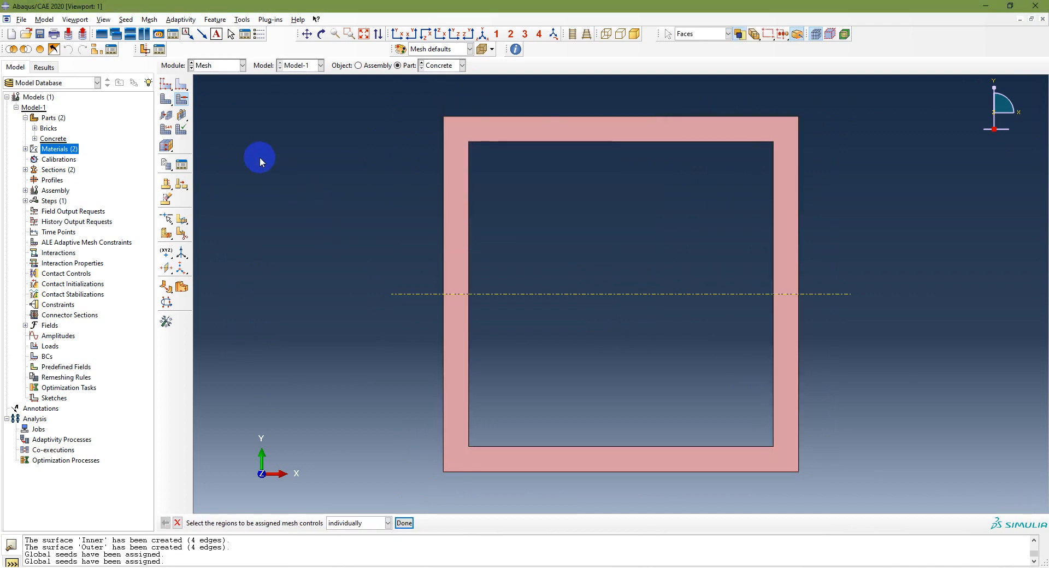
# - Mesh the Concrete part with the Advancing front algorithm and inspect the element layout around its walls
pyautogui.click(166, 100)
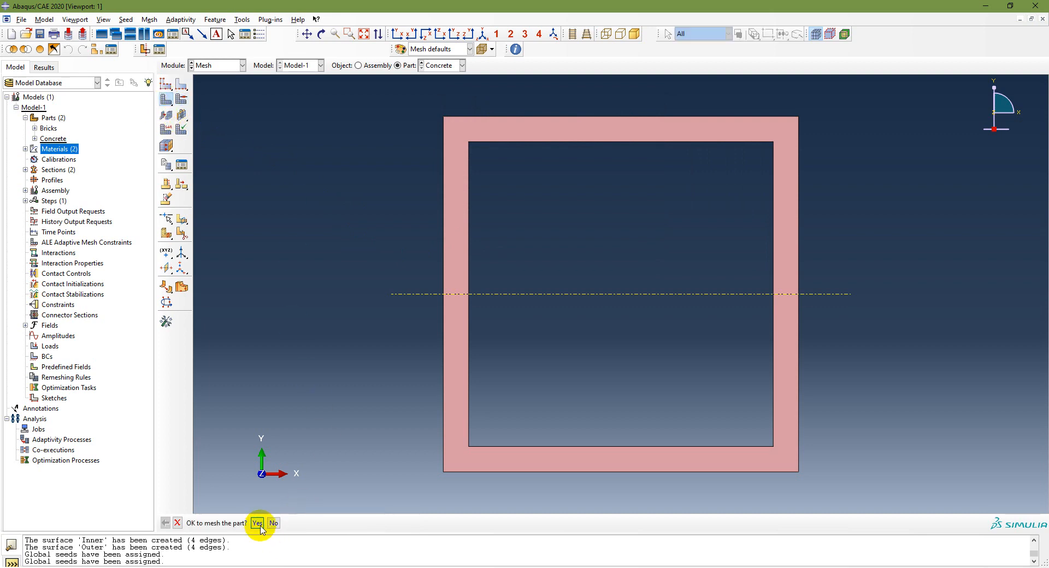
pyautogui.click(256, 523)
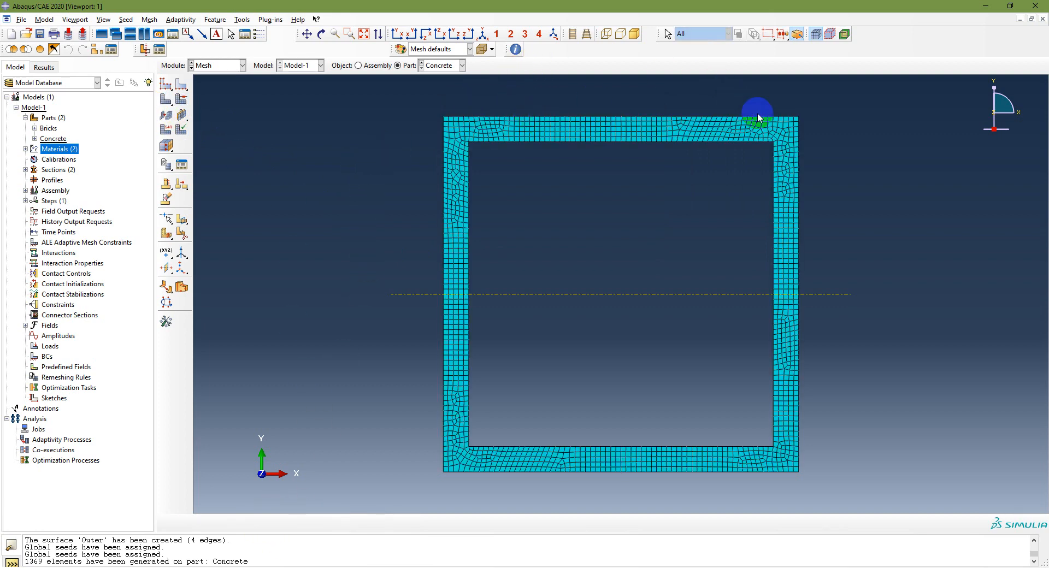
pyautogui.scroll(4, 787, 132)
pyautogui.scroll(-5, 787, 131)
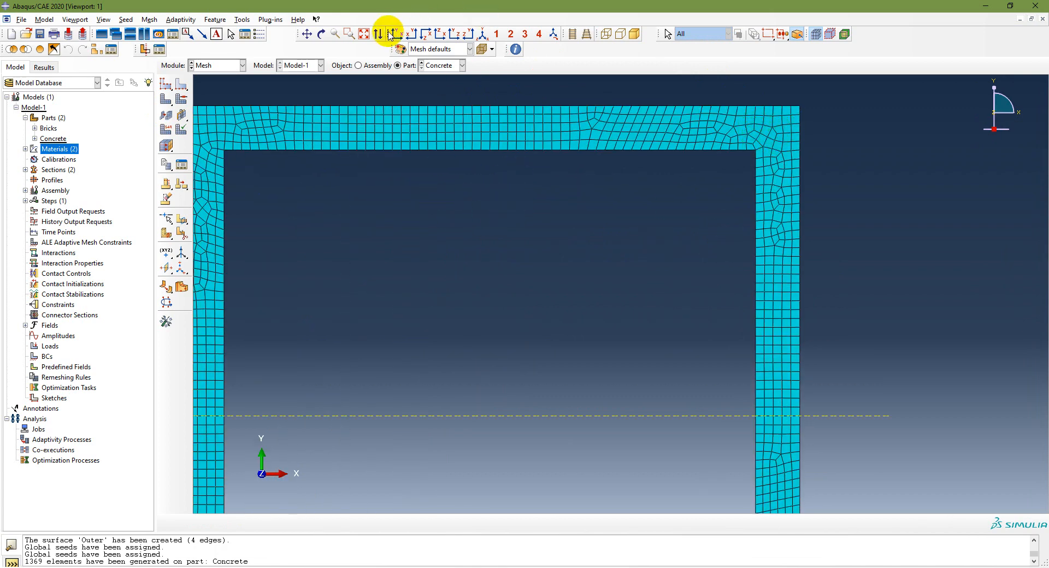
pyautogui.click(364, 34)
# - Change the Concrete part's mesh controls to the Medial axis algorithm with minimized mesh transition, and regenerate its mesh
pyautogui.click(181, 98)
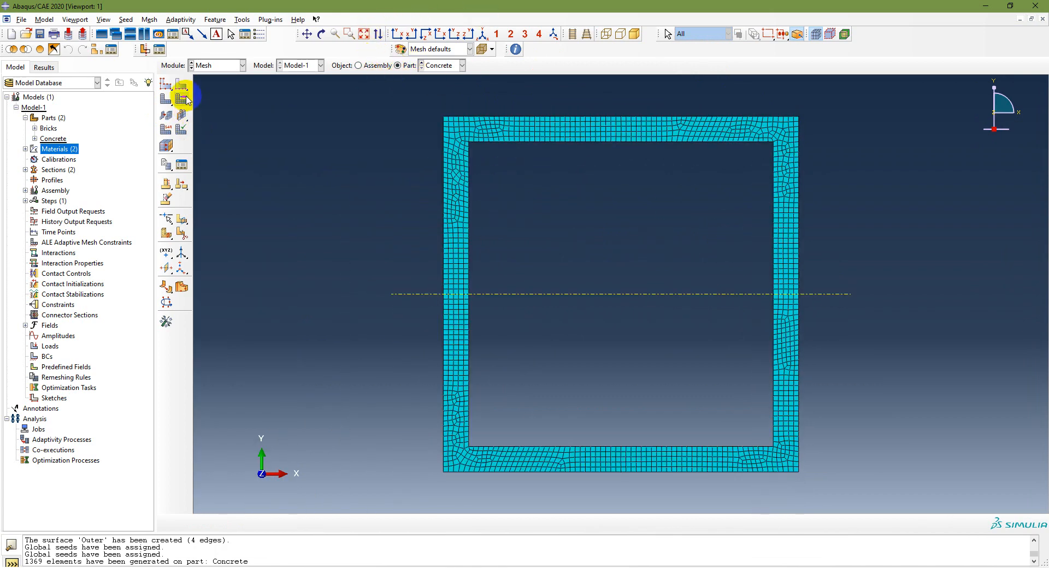
pyautogui.moveTo(411, 93); pyautogui.dragTo(901, 508)
pyautogui.click(404, 522)
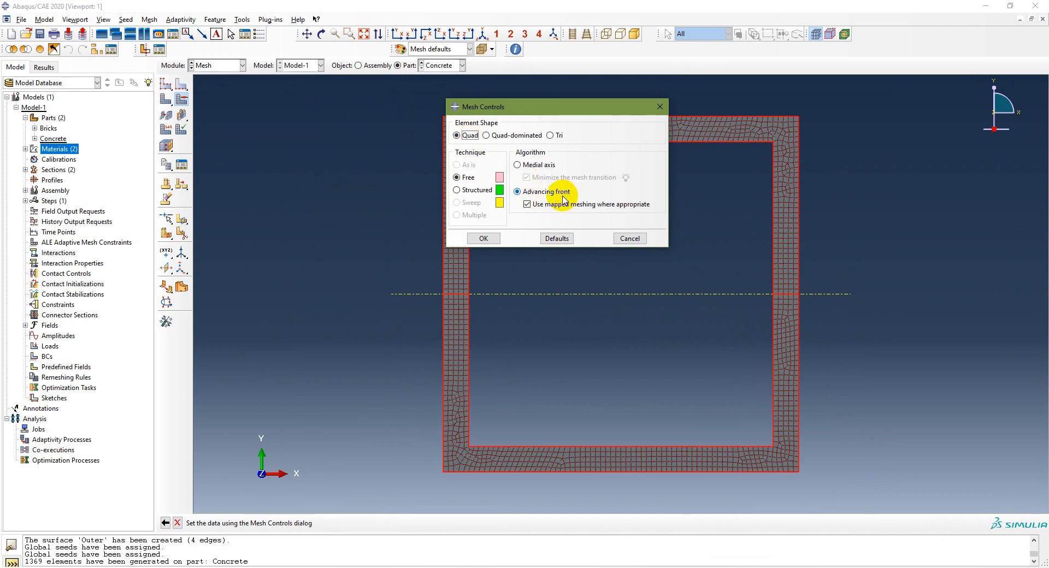
pyautogui.click(535, 164)
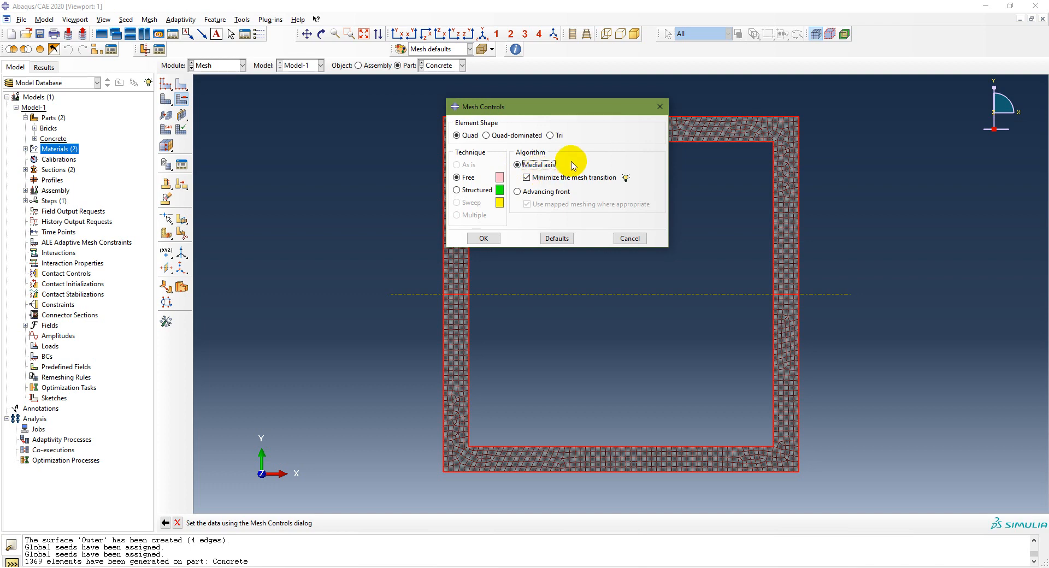
pyautogui.click(486, 239)
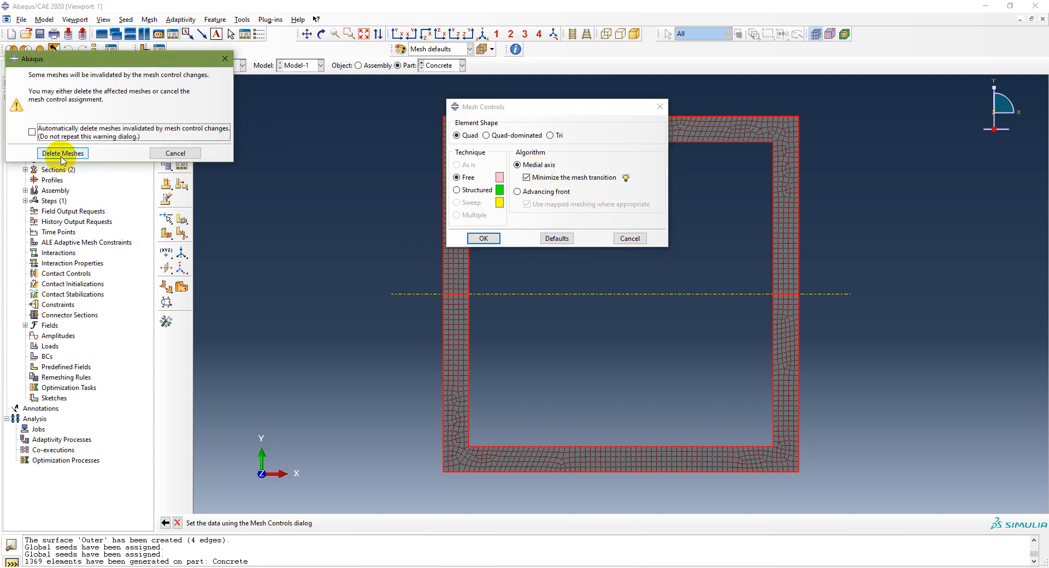
pyautogui.click(63, 154)
pyautogui.click(166, 99)
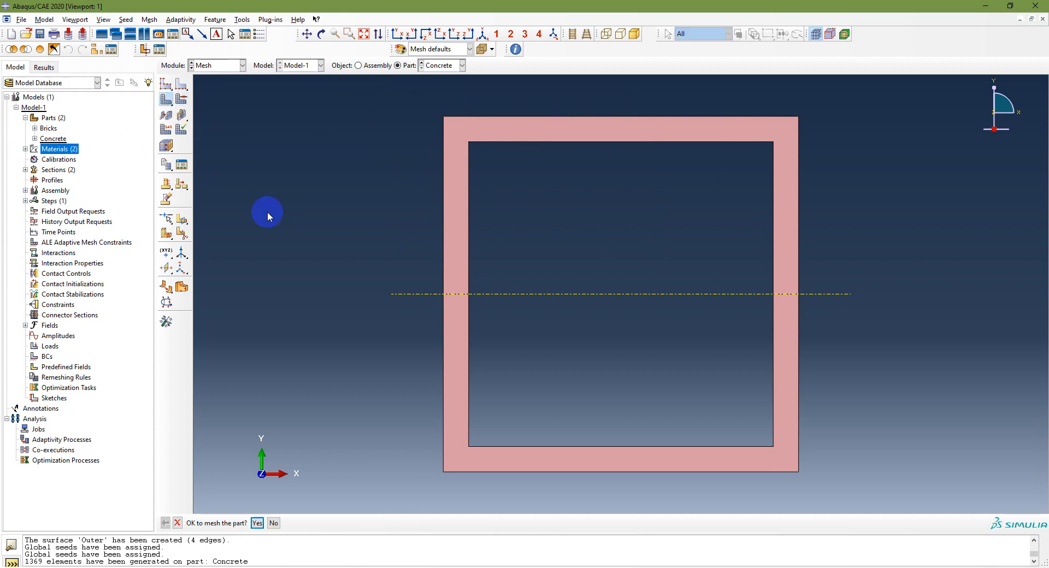
pyautogui.click(257, 523)
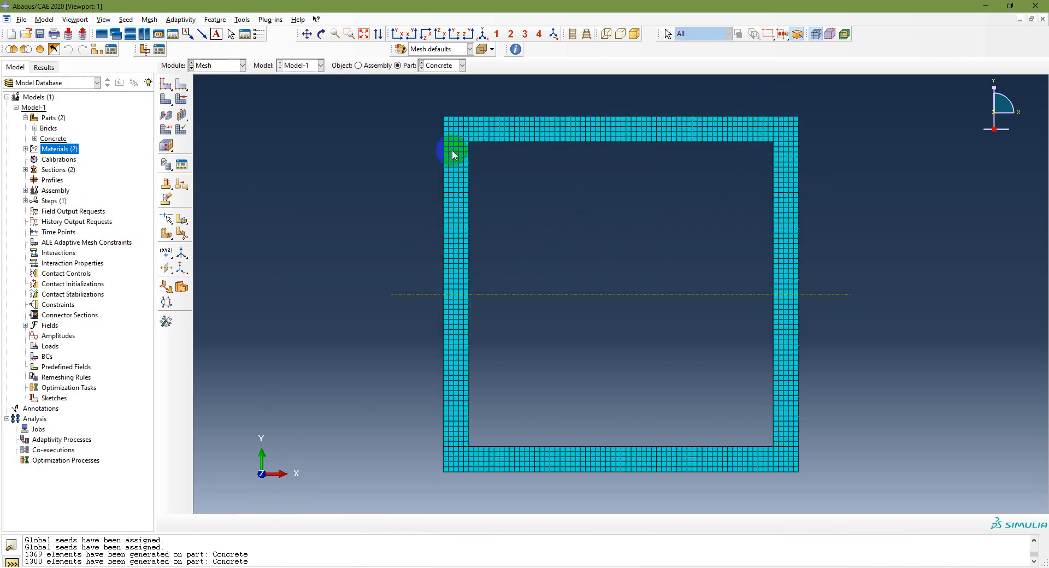
pyautogui.click(181, 99)
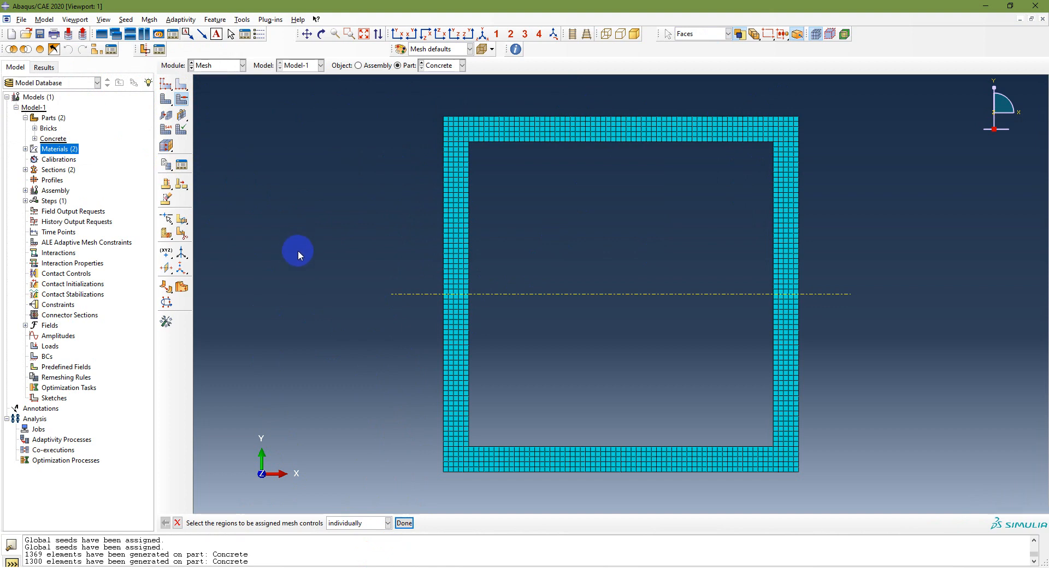
pyautogui.click(403, 522)
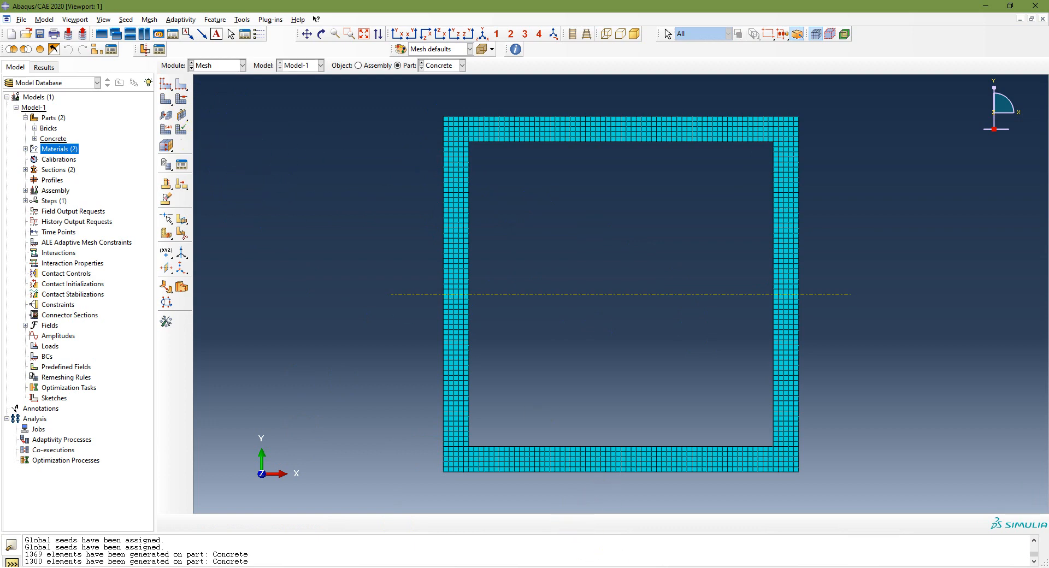
# - Assign the Standard, Linear Heat Transfer element type (DC2D4) to the whole Concrete part
pyautogui.click(165, 130)
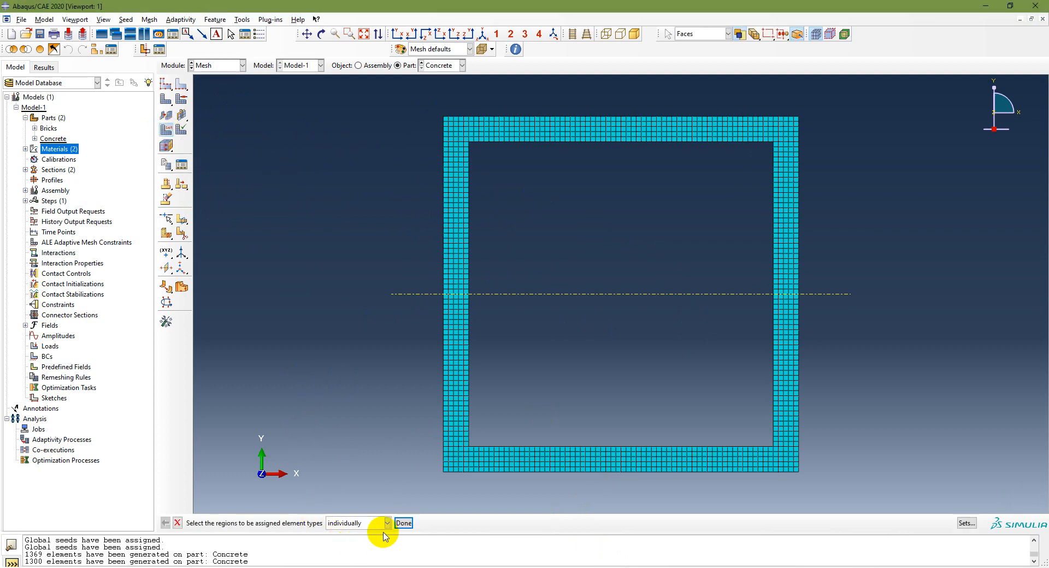
pyautogui.moveTo(424, 101); pyautogui.dragTo(872, 488)
pyautogui.click(404, 524)
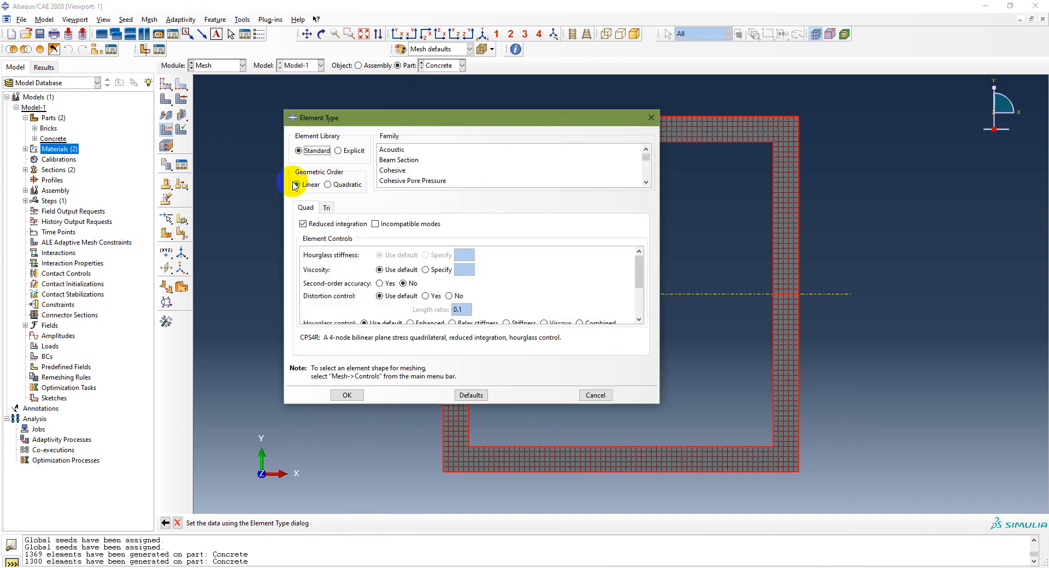
pyautogui.scroll(-2, 473, 173)
pyautogui.scroll(-1, 473, 173)
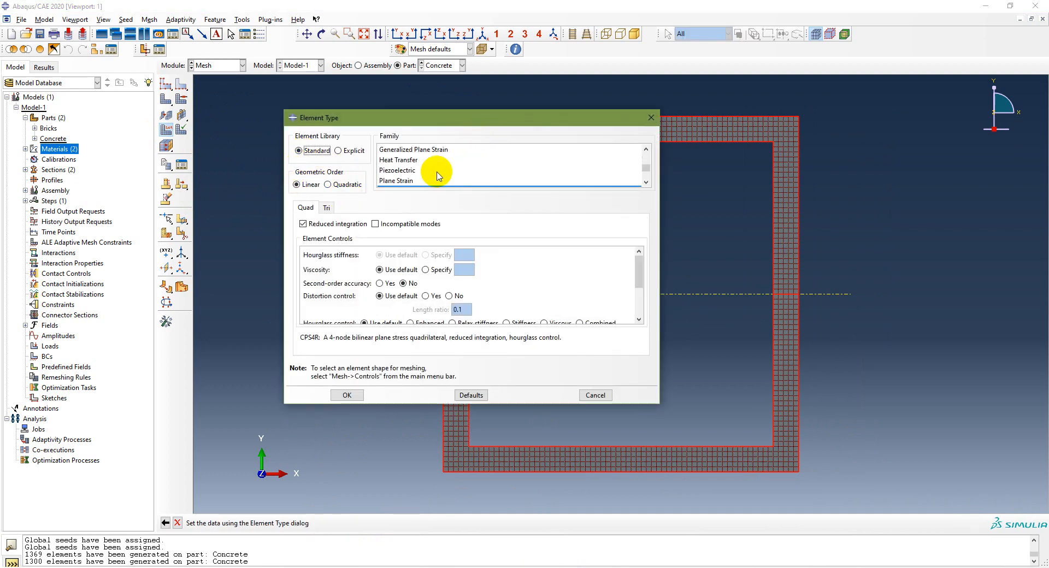
pyautogui.click(396, 160)
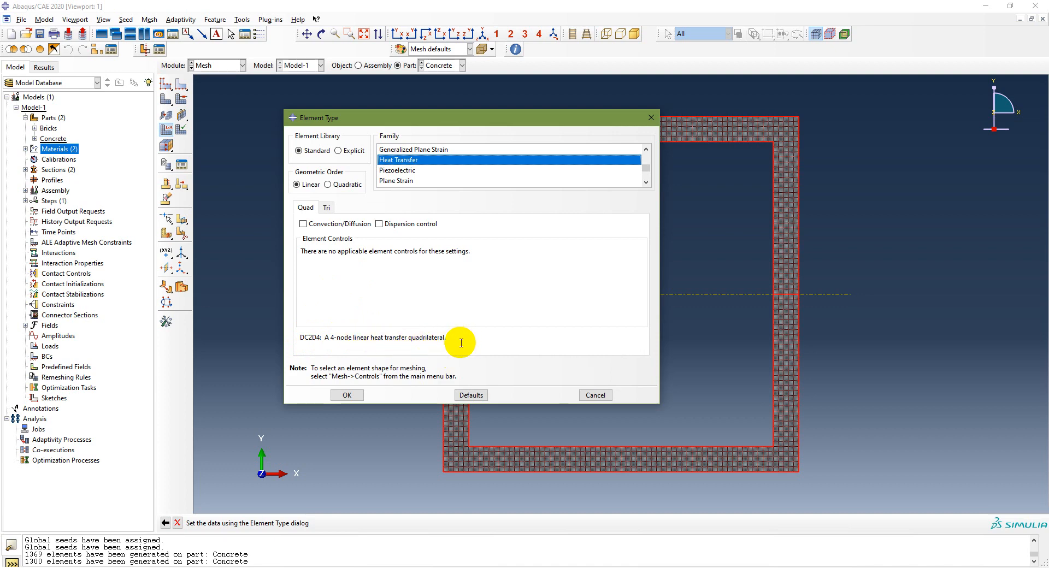
pyautogui.click(347, 395)
pyautogui.click(407, 522)
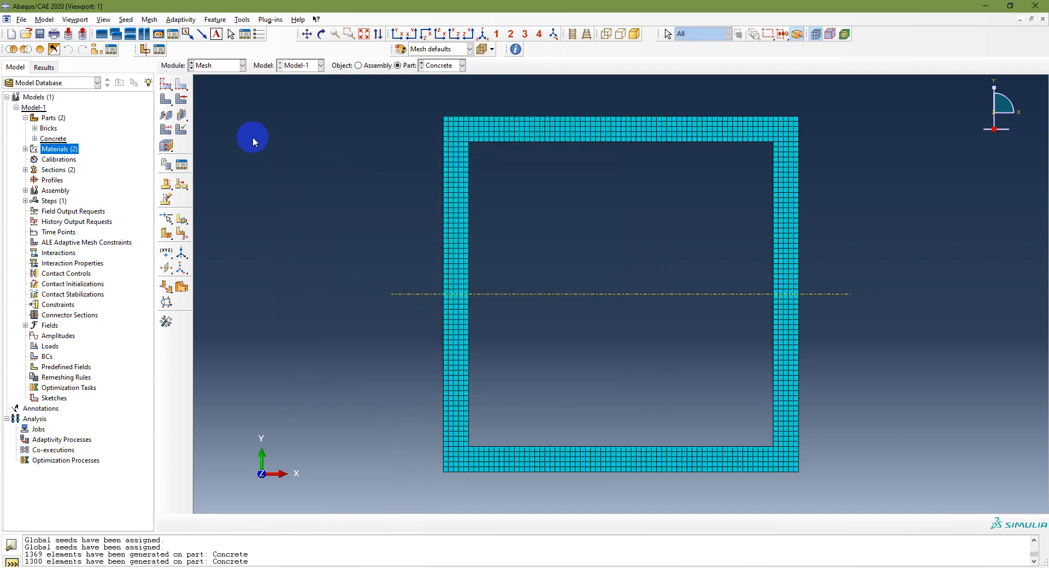
# - Switch to the Bricks part and seed it with an approximate global size of 0.2
pyautogui.click(437, 65)
pyautogui.click(435, 77)
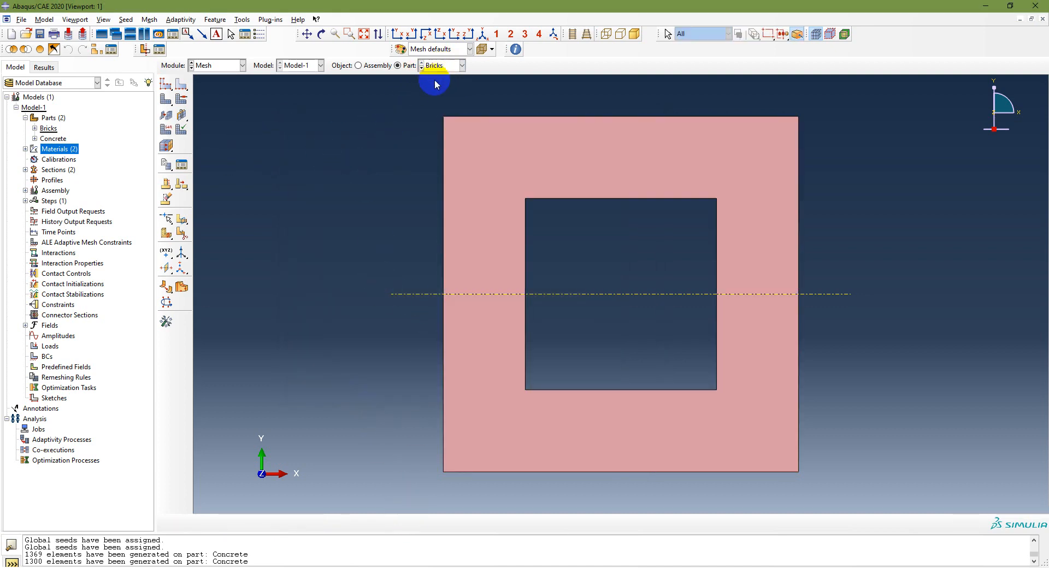
pyautogui.click(166, 86)
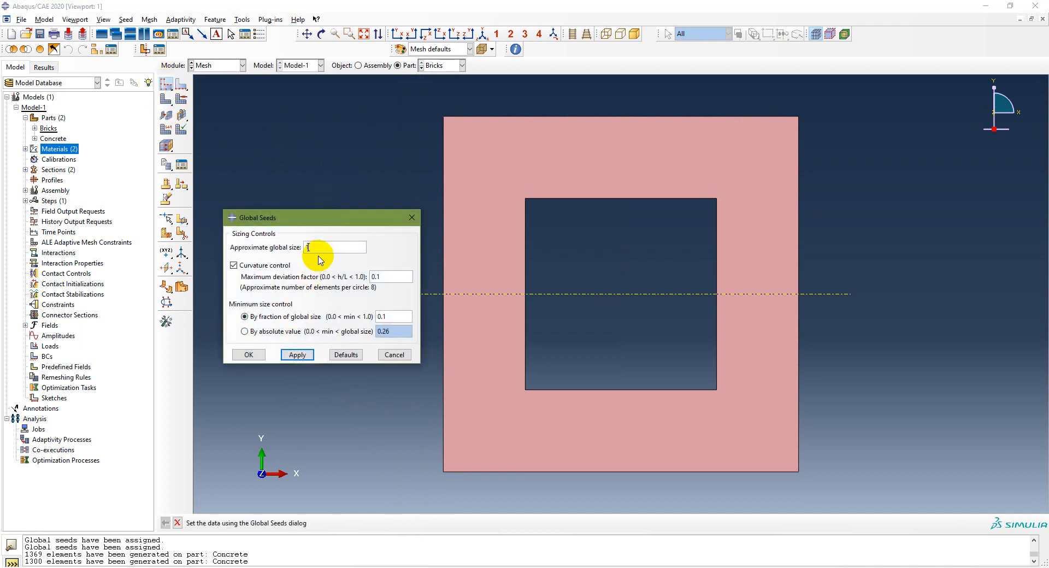
pyautogui.click(297, 355)
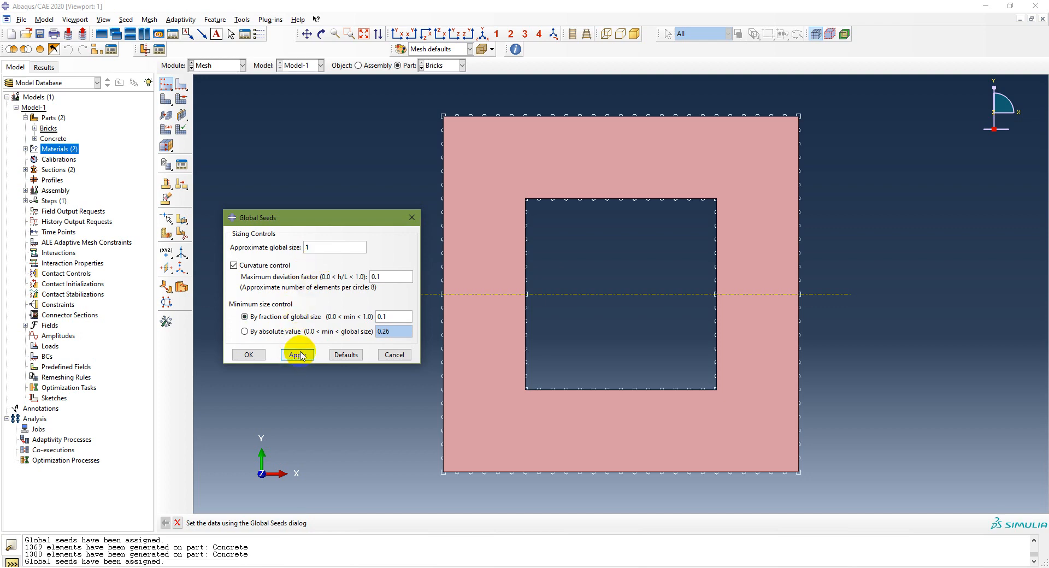
pyautogui.moveTo(322, 245); pyautogui.dragTo(304, 247)
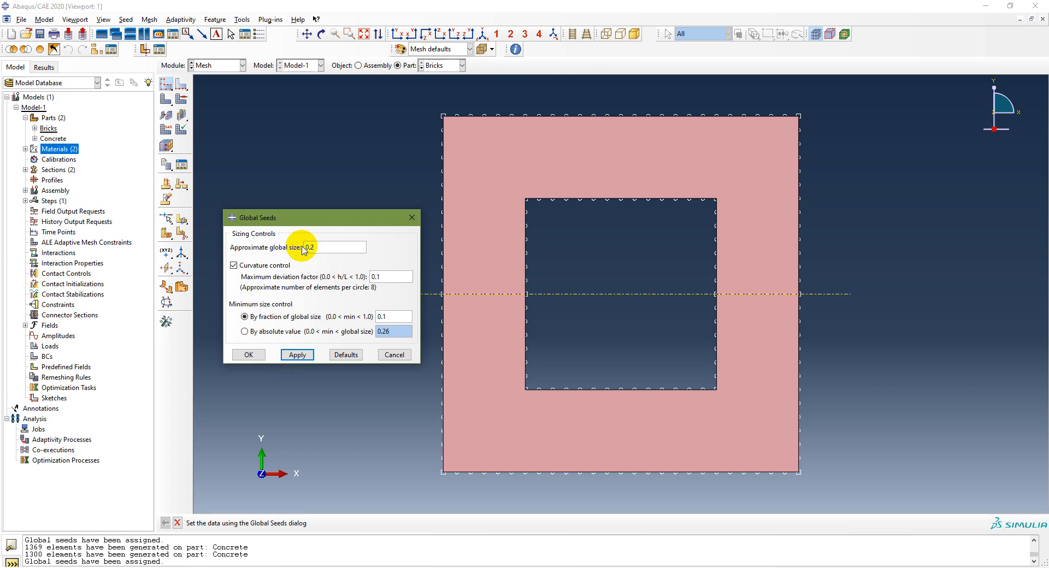
pyautogui.click(299, 355)
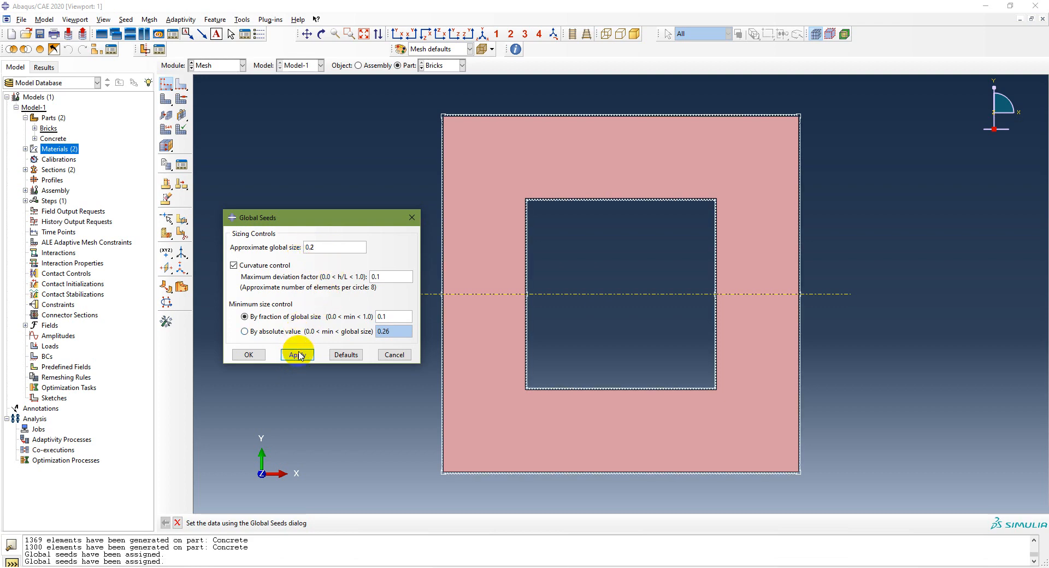
pyautogui.click(249, 355)
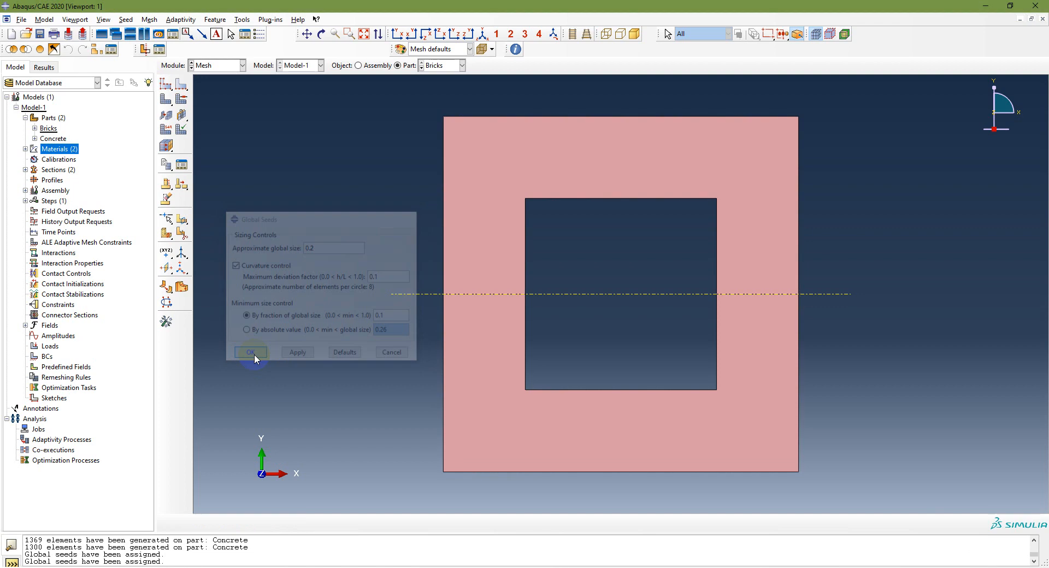
# - Assign Quad elements with the Free technique and Medial axis algorithm with minimized mesh transition to the whole Bricks part, and mesh it
pyautogui.click(180, 101)
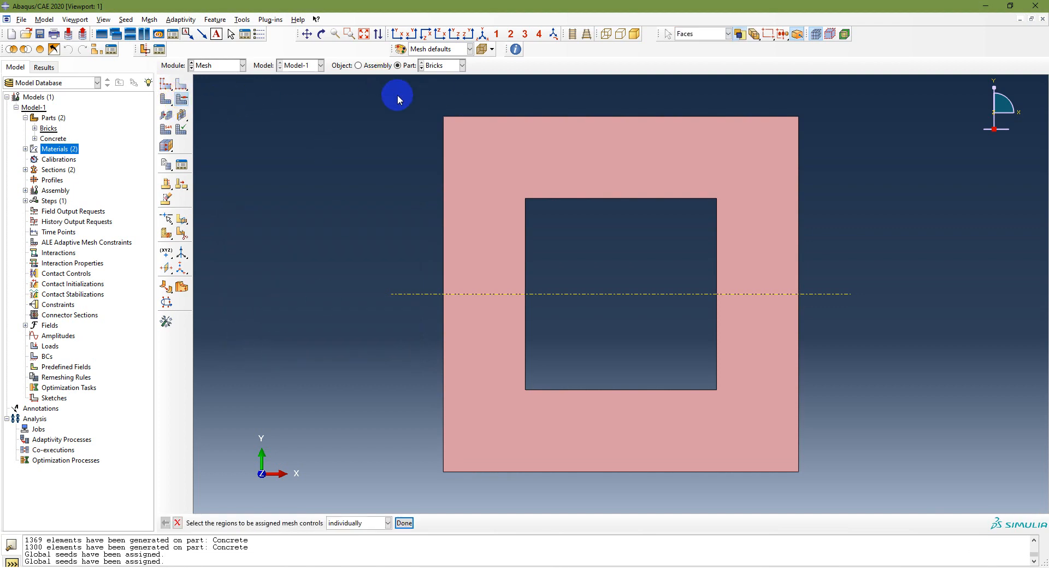
pyautogui.moveTo(397, 94); pyautogui.dragTo(885, 502)
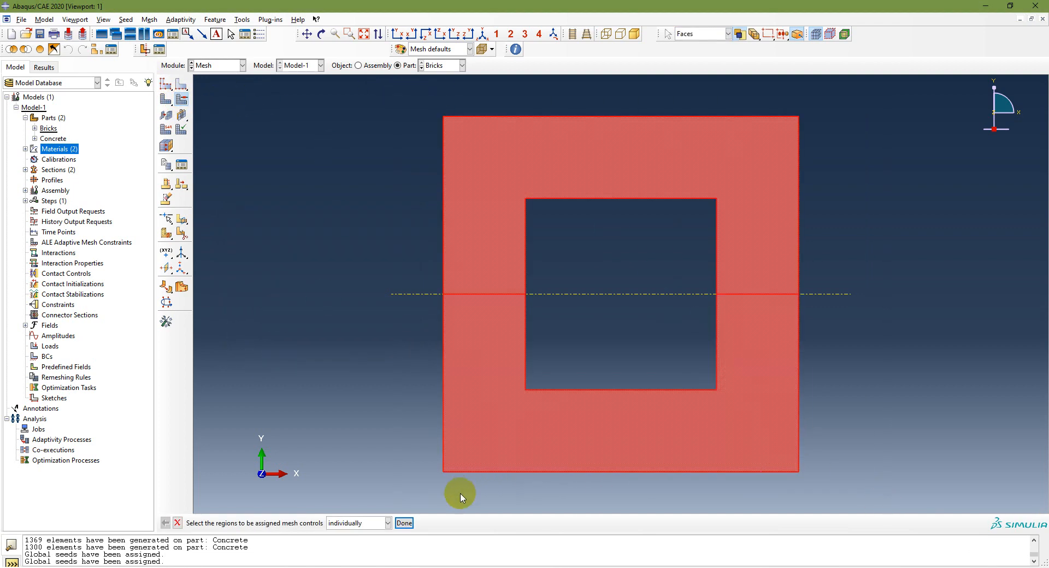
pyautogui.click(405, 523)
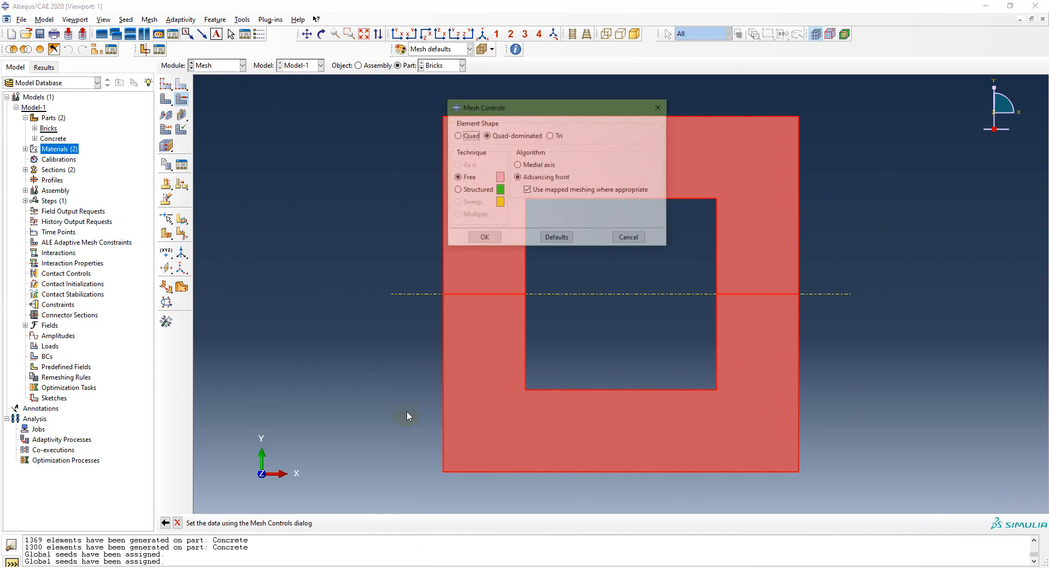
pyautogui.click(456, 135)
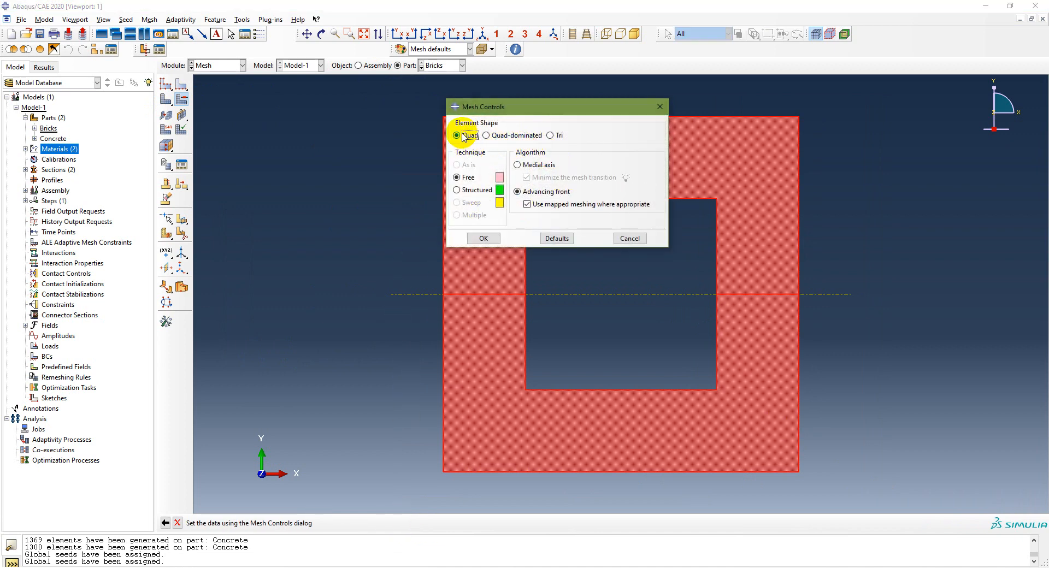
pyautogui.click(517, 165)
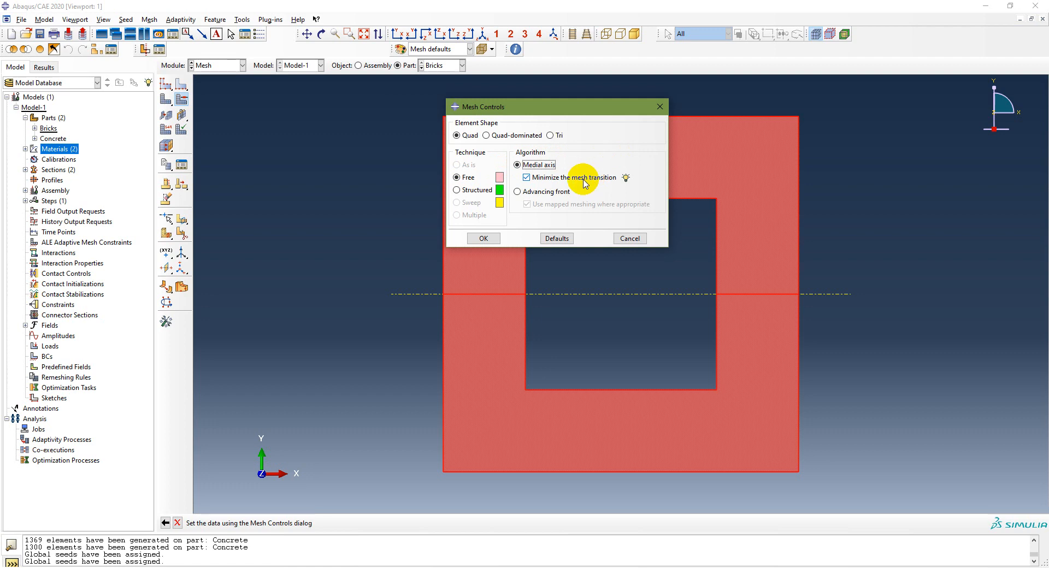
pyautogui.click(481, 238)
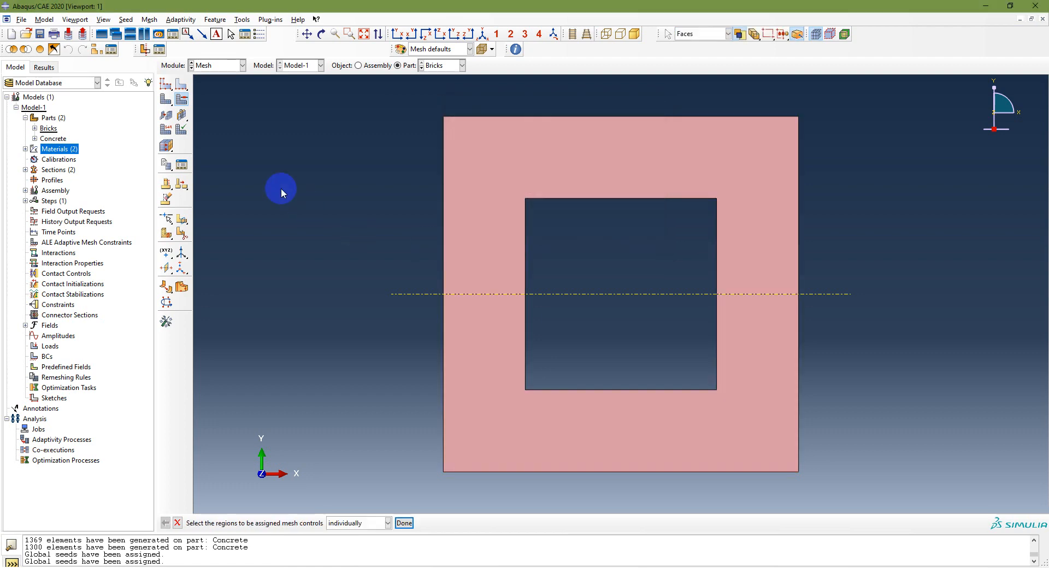
pyautogui.click(166, 99)
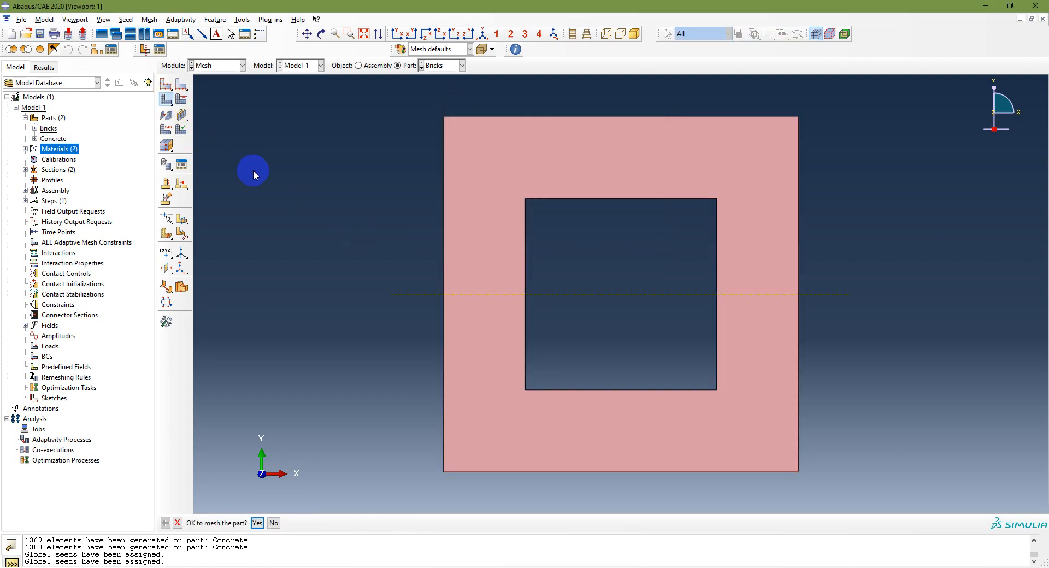
pyautogui.click(256, 523)
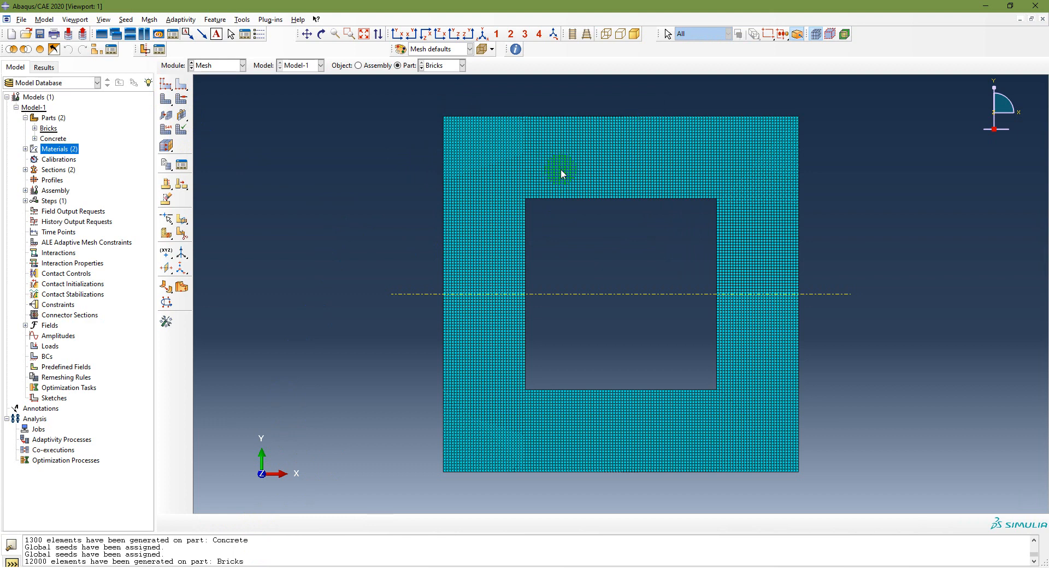
# - Assign the Standard, Linear Heat Transfer element type (DC2D4) to the whole Bricks part
pyautogui.click(165, 130)
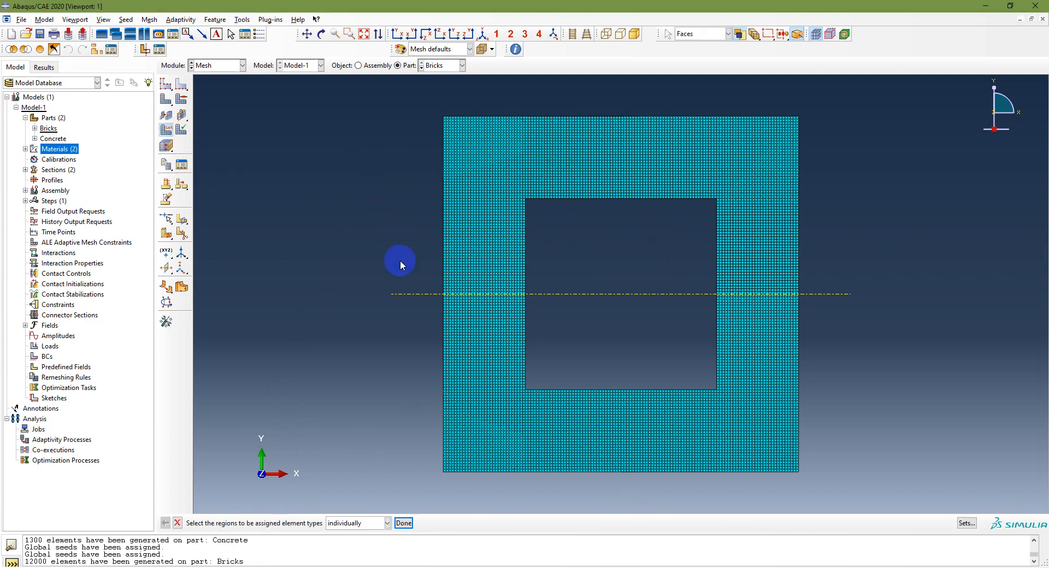
pyautogui.moveTo(417, 83); pyautogui.dragTo(868, 475)
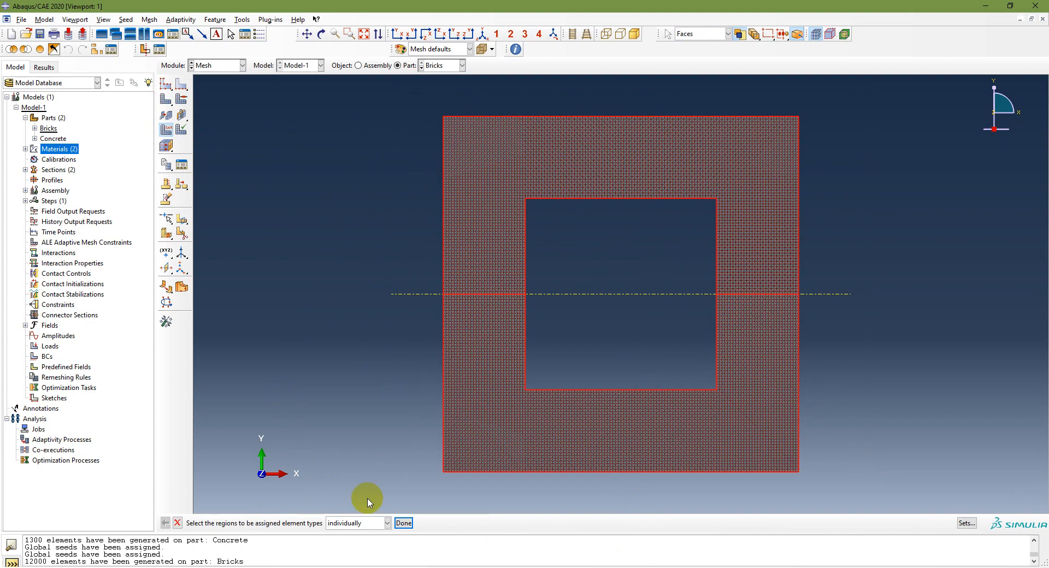
pyautogui.click(405, 524)
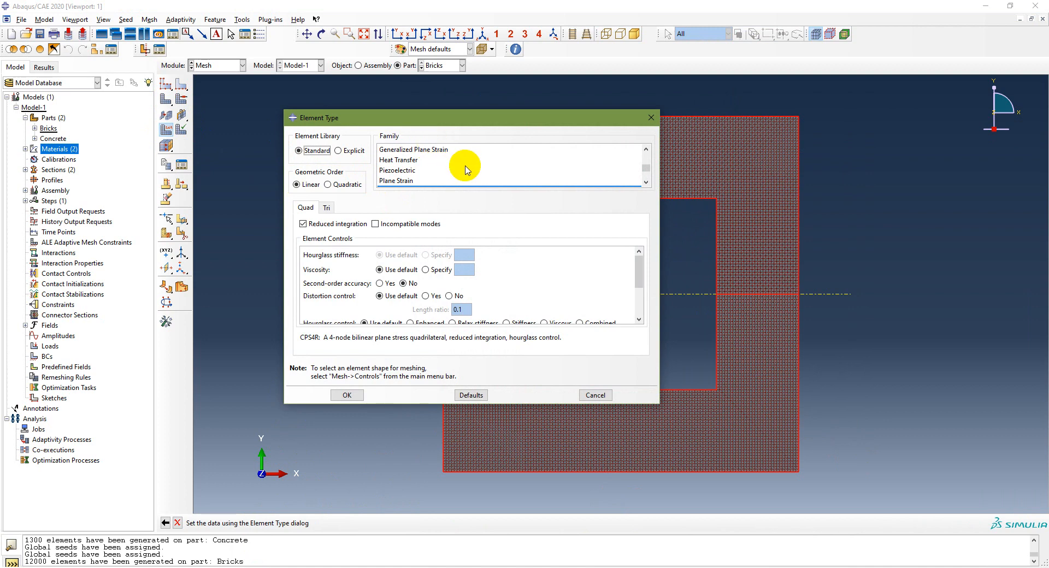
pyautogui.scroll(3, 466, 169)
pyautogui.scroll(-4, 466, 169)
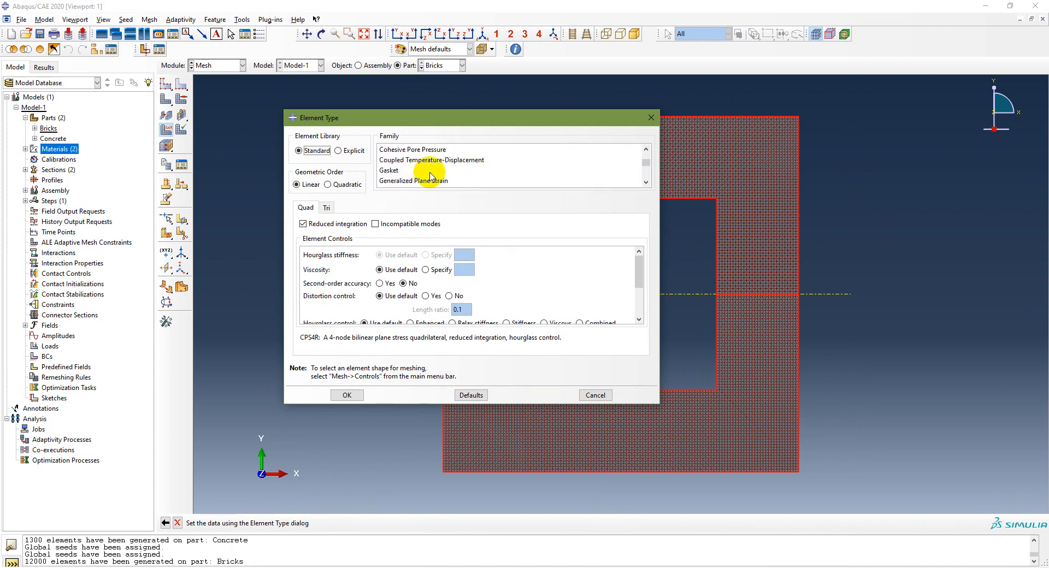
pyautogui.click(416, 161)
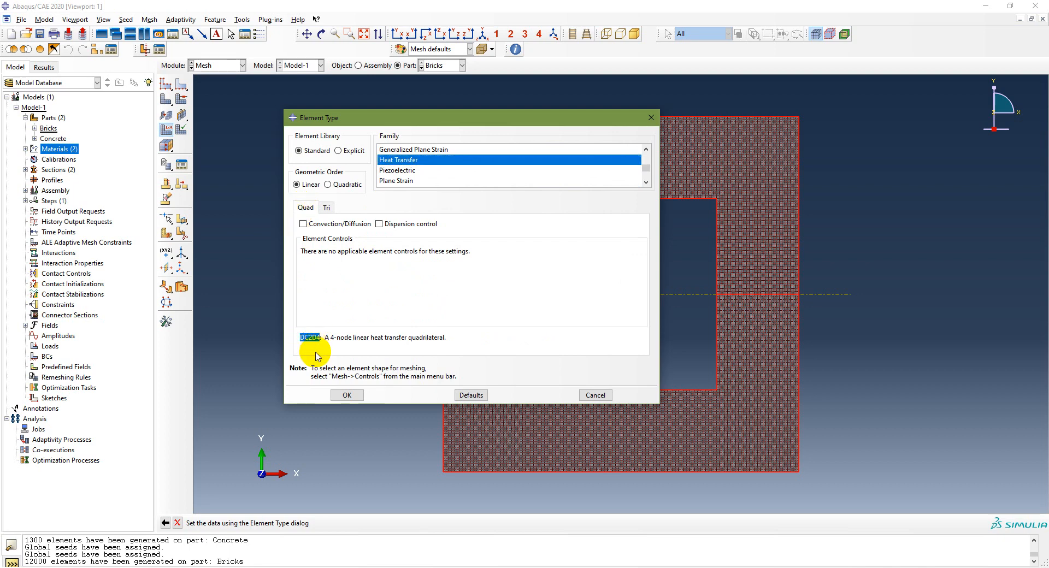
pyautogui.click(346, 395)
pyautogui.click(403, 523)
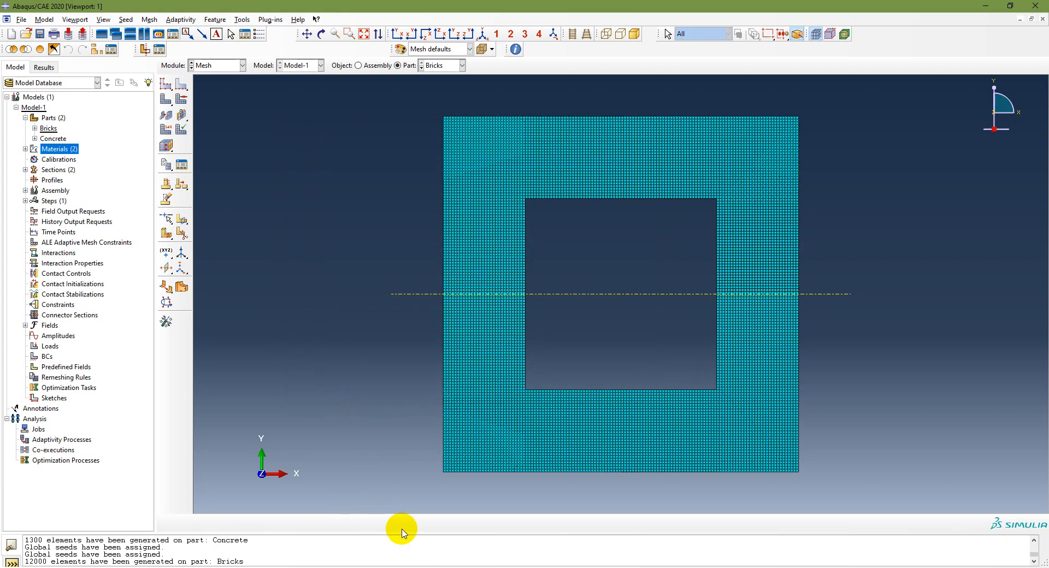
# - Review the workflow slide in PowerPoint and the chimney example in Acrobat Reader, and return to Abaqus/CAE
pyautogui.hotkey('alt', 'Tab')
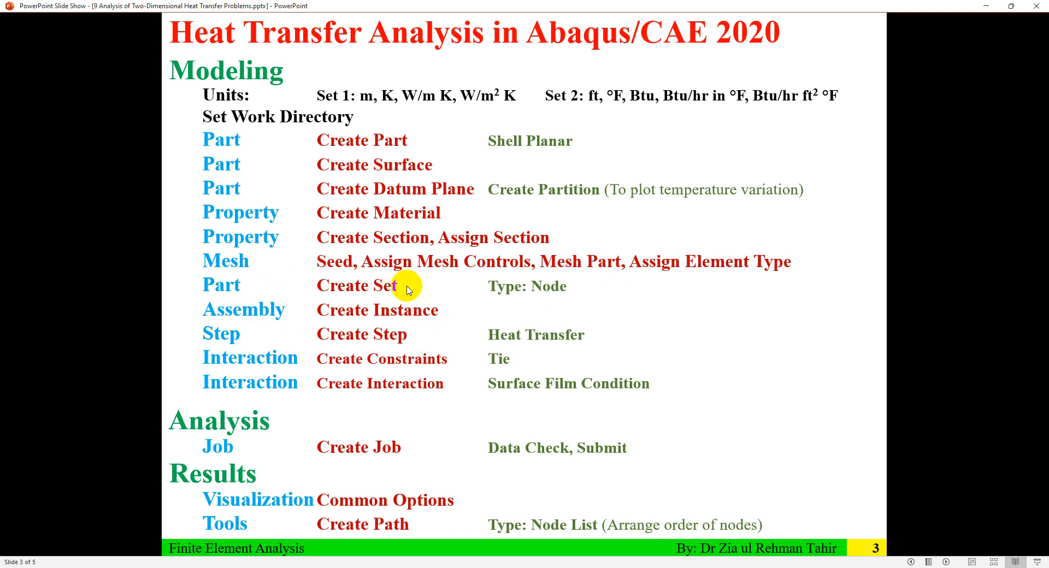
pyautogui.click(674, 567)
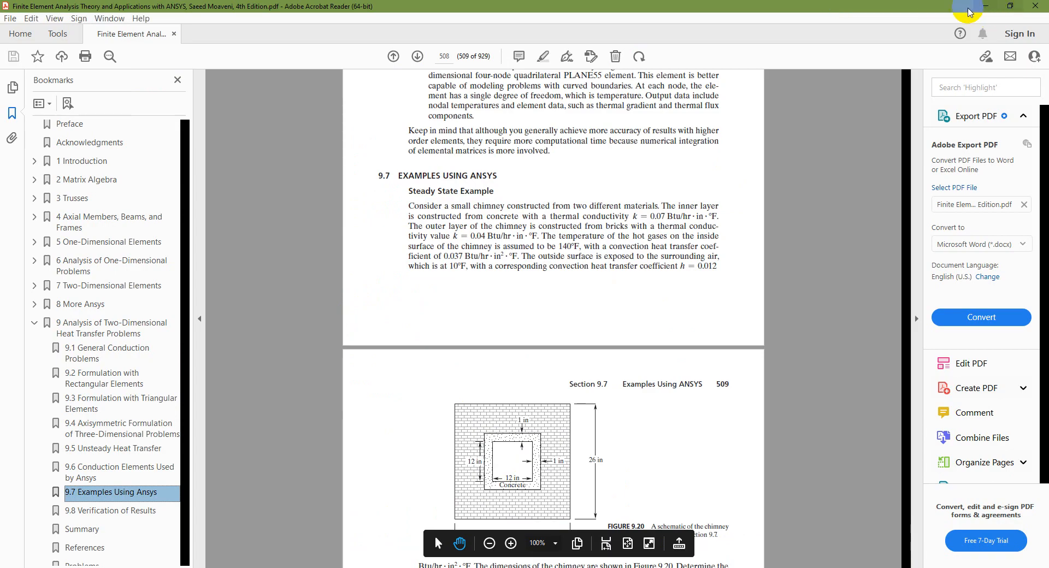
pyautogui.moveTo(896, 5); pyautogui.dragTo(673, 567)
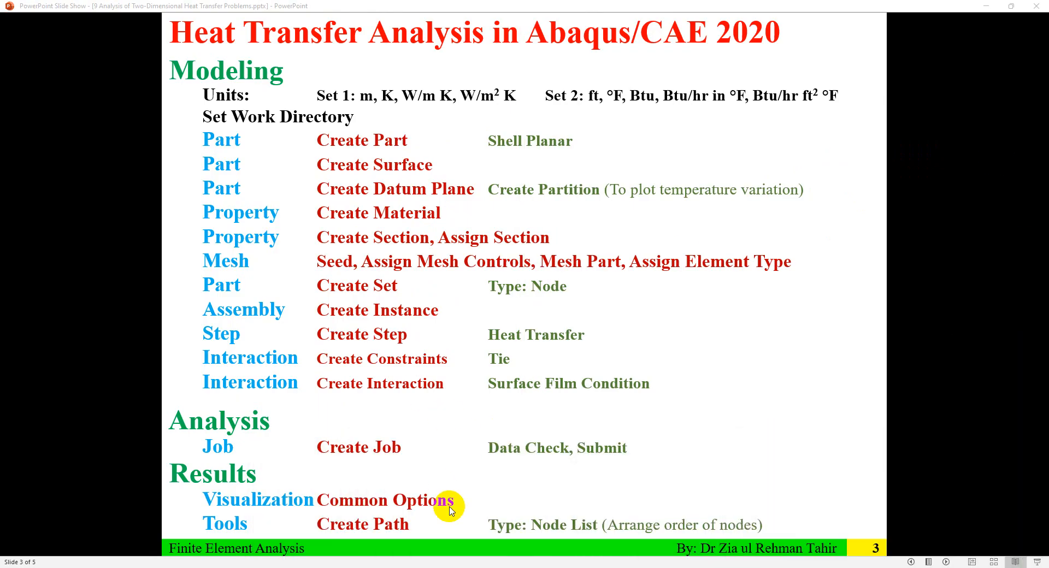
pyautogui.click(819, 567)
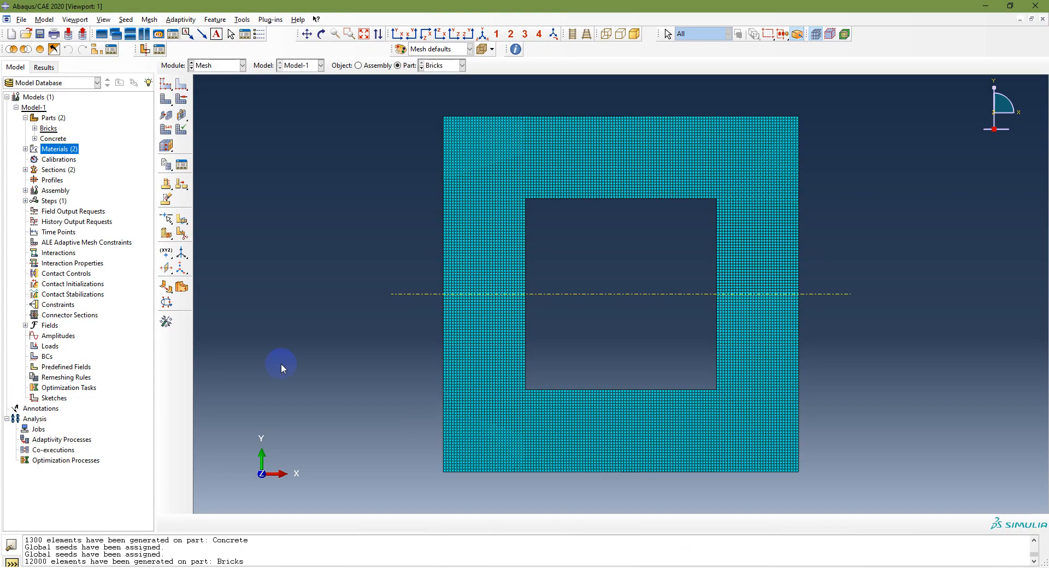
# - Switch to the Concrete part and start an unsorted node set named Concrete
pyautogui.click(461, 66)
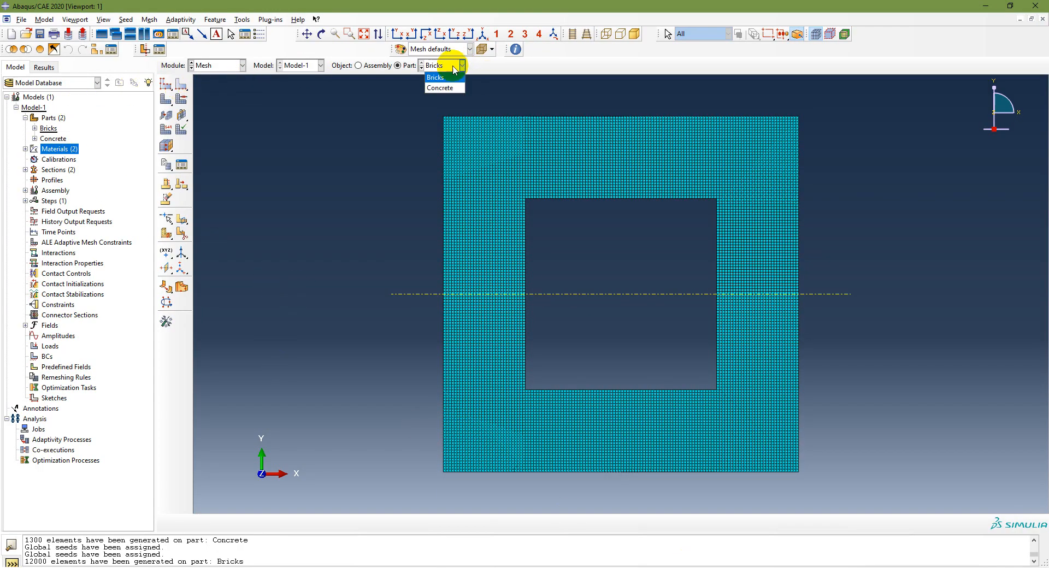
pyautogui.click(437, 85)
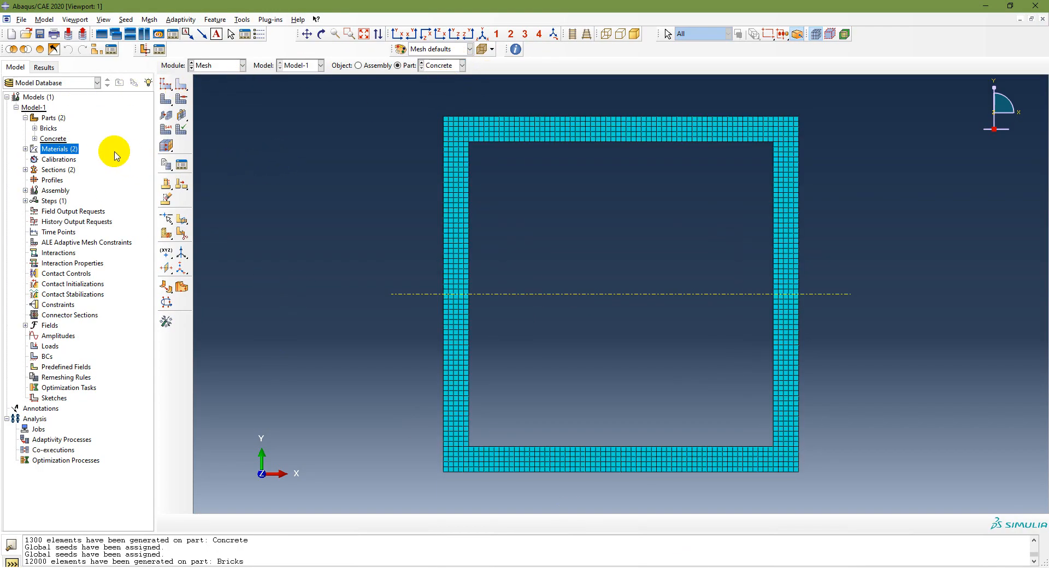
pyautogui.click(34, 138)
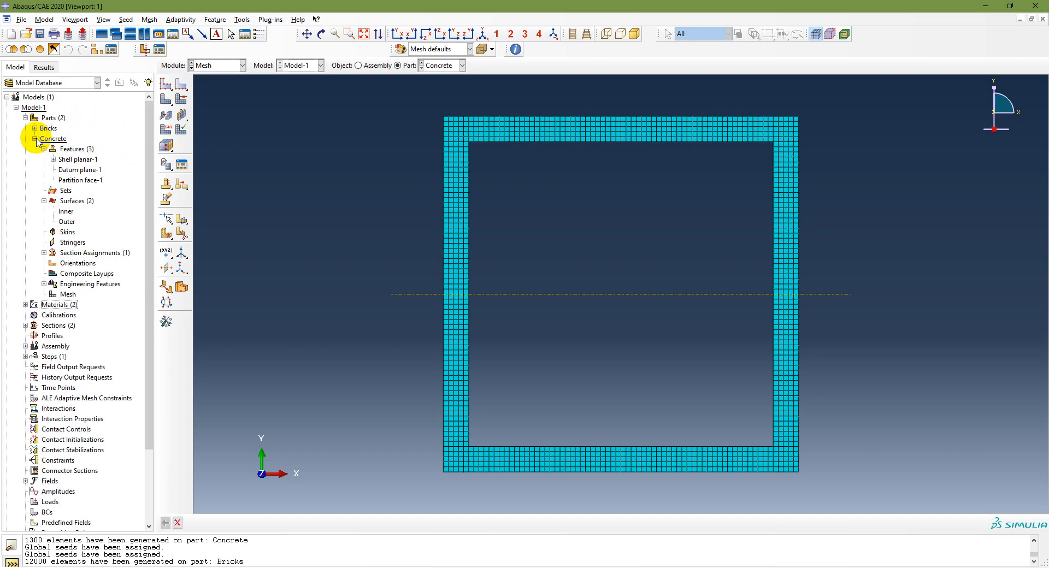
pyautogui.doubleClick(66, 190)
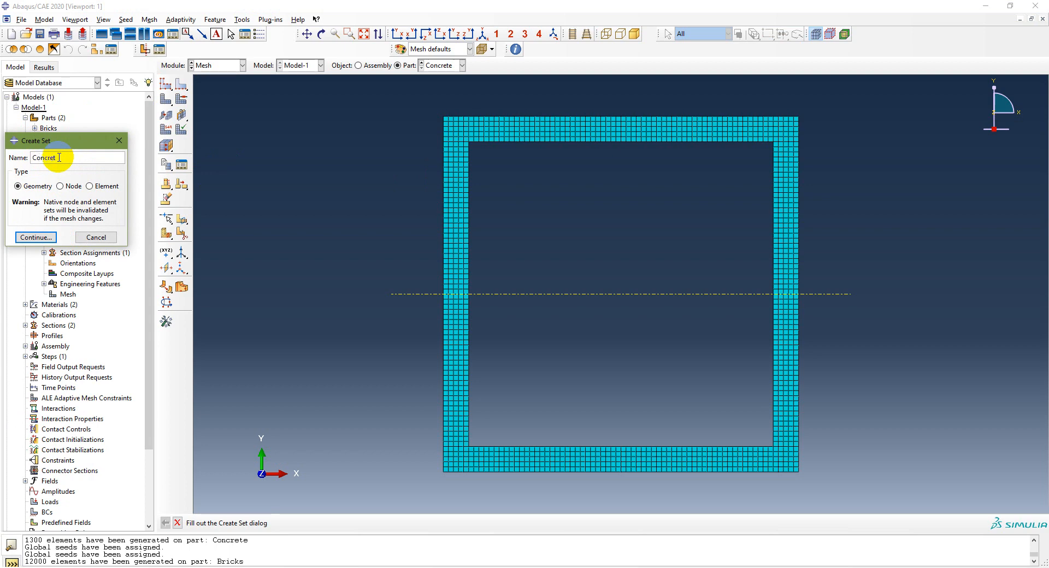
pyautogui.click(61, 186)
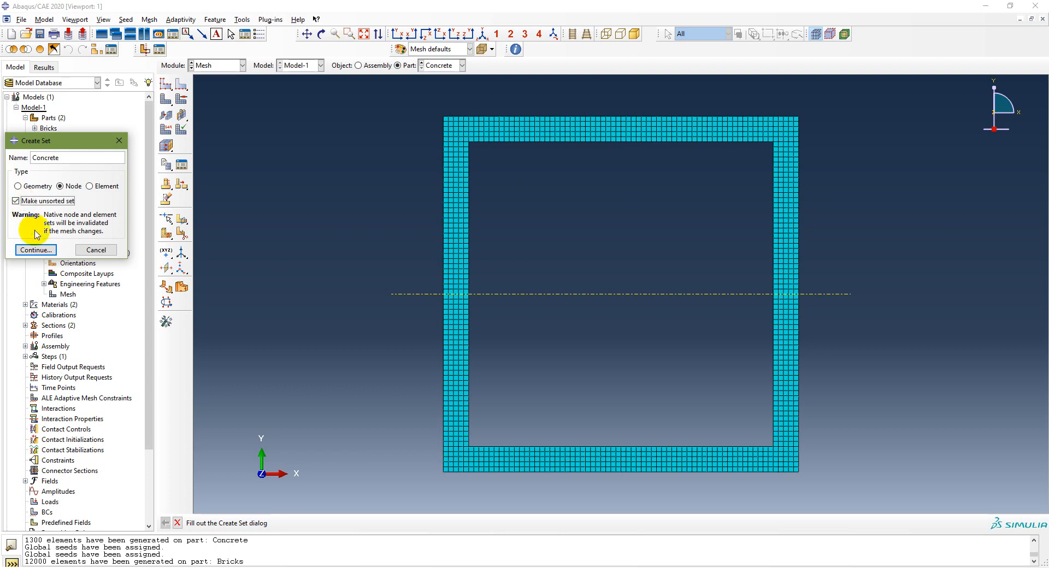
pyautogui.click(35, 250)
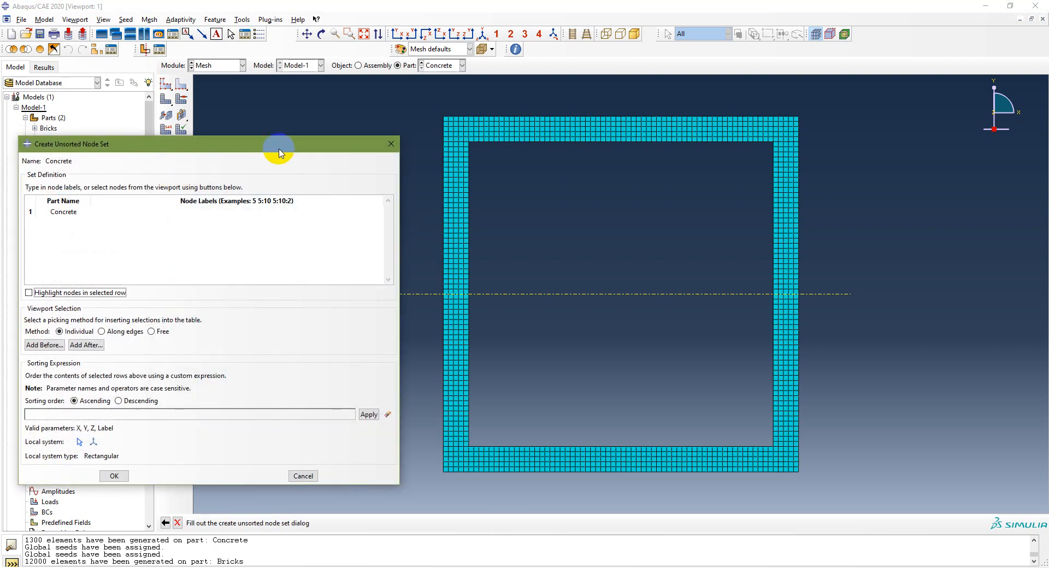
# - Choose the Free picking method for adding node labels to the Concrete set's first row
pyautogui.moveTo(276, 144); pyautogui.dragTo(262, 129)
pyautogui.doubleClick(195, 196)
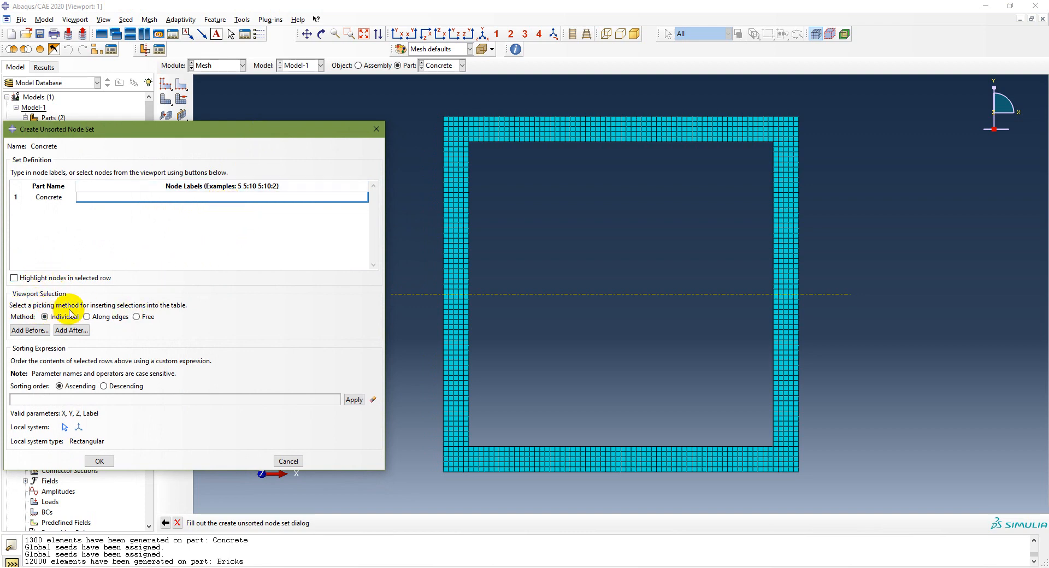
pyautogui.click(136, 317)
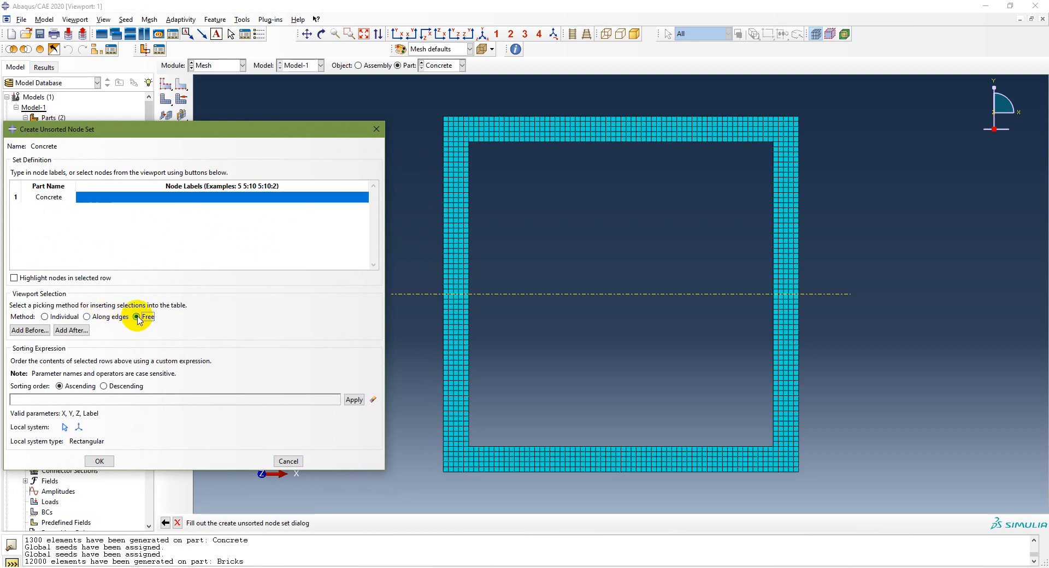
# - Complete the unsorted Concrete node set with the freely picked row of nodes across the right wall on the datum line, and highlight the set
pyautogui.click(164, 197)
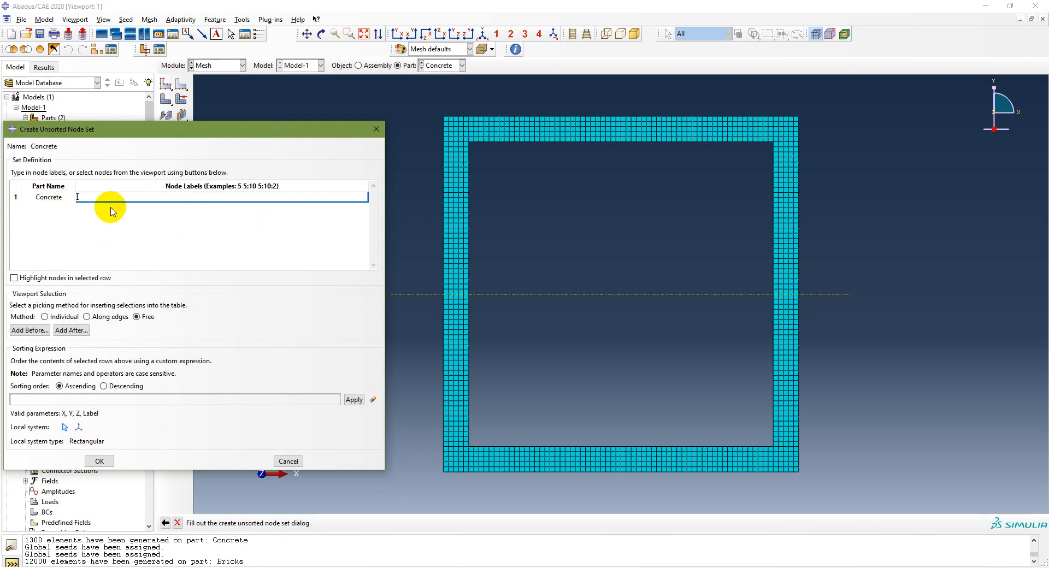
pyautogui.click(26, 330)
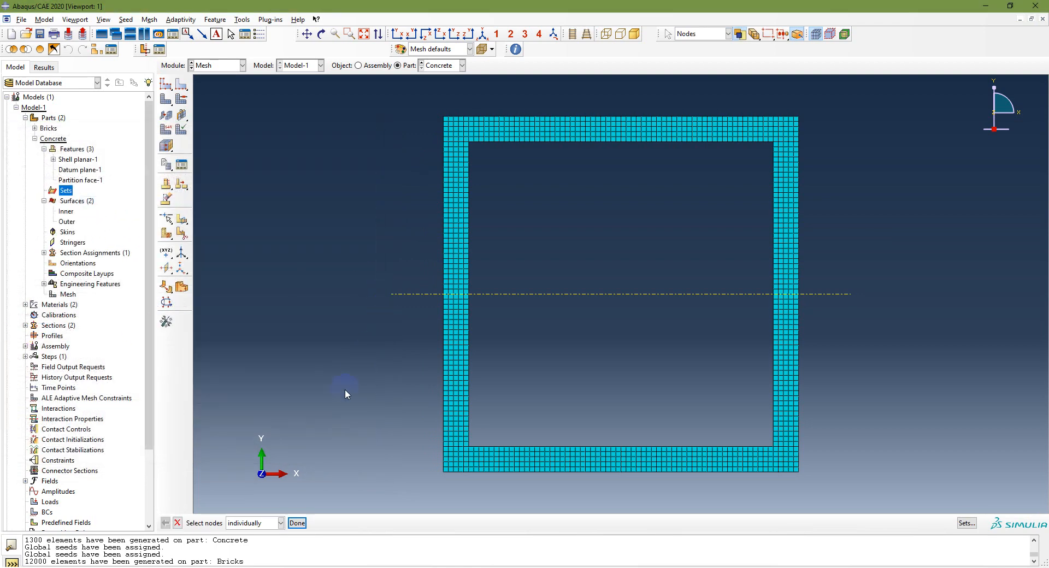
pyautogui.scroll(10, 796, 302)
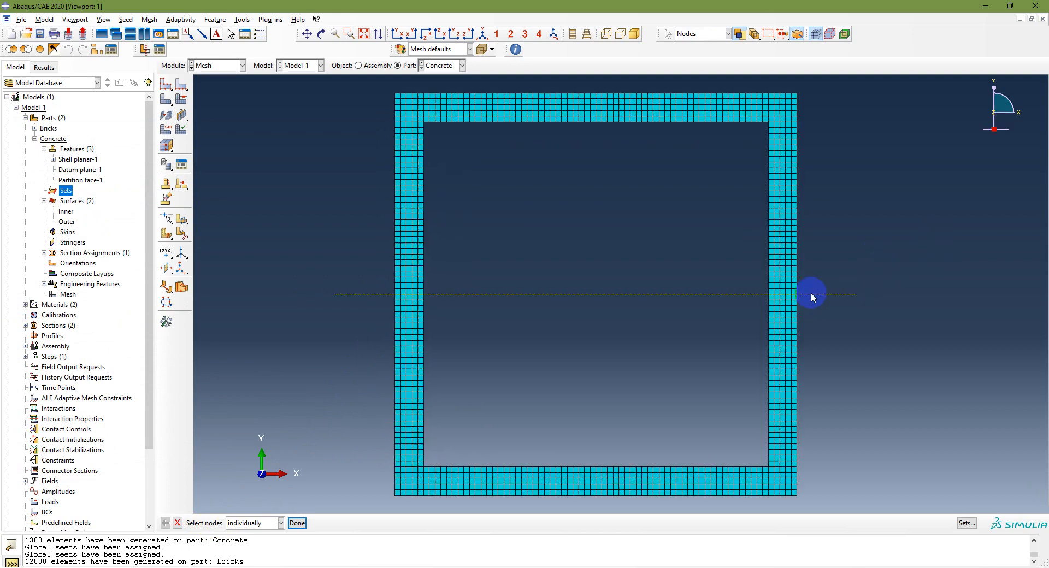
pyautogui.scroll(2, 793, 295)
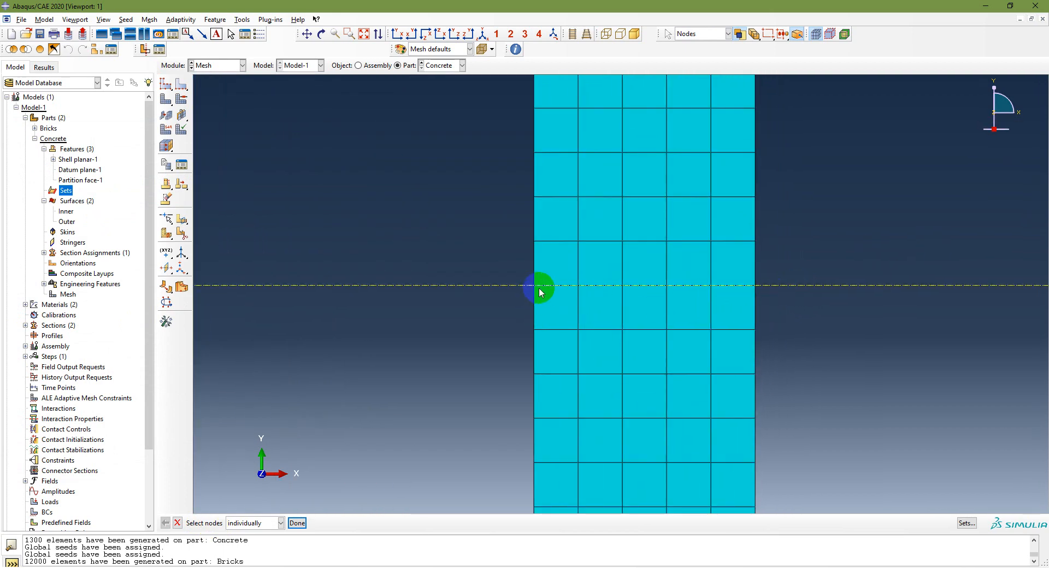
pyautogui.moveTo(515, 270); pyautogui.dragTo(811, 304)
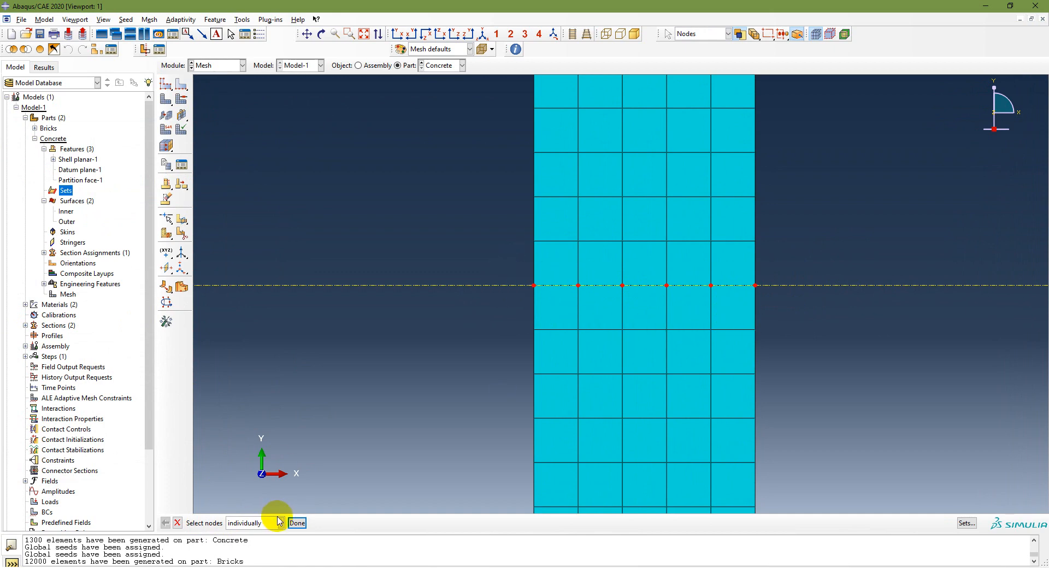
pyautogui.click(297, 522)
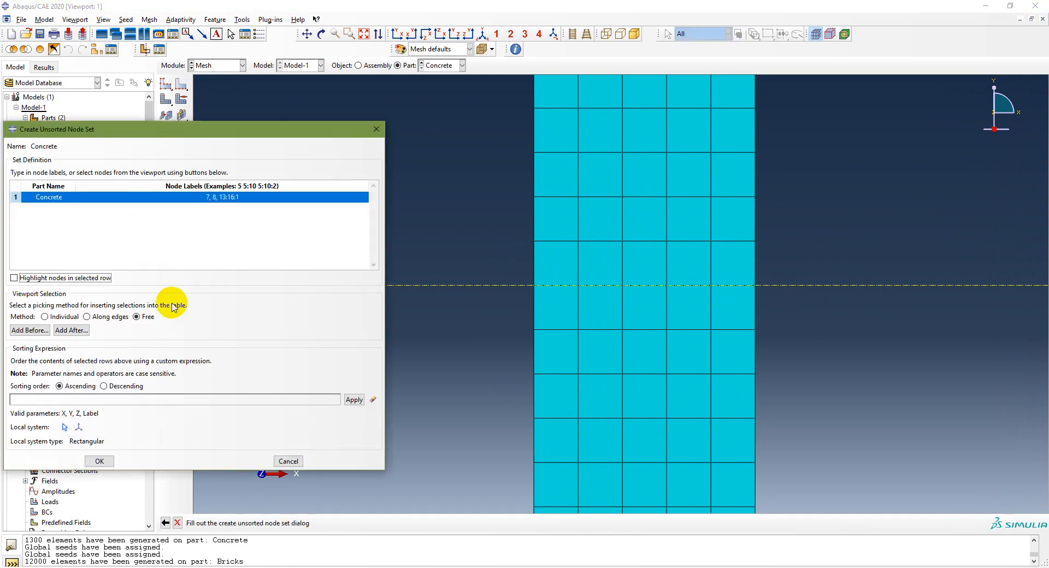
pyautogui.click(99, 461)
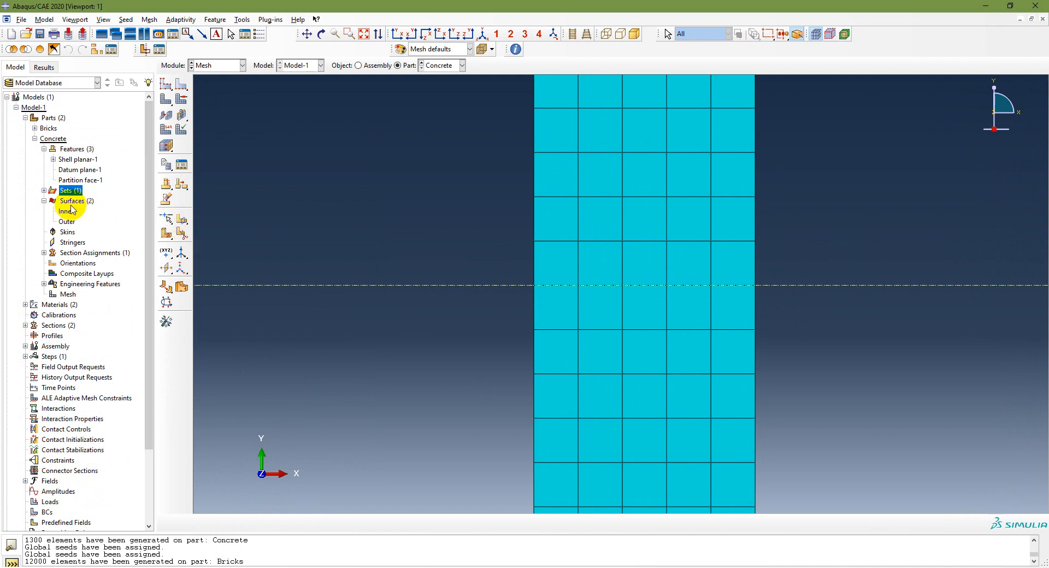
pyautogui.click(43, 190)
pyautogui.click(70, 201)
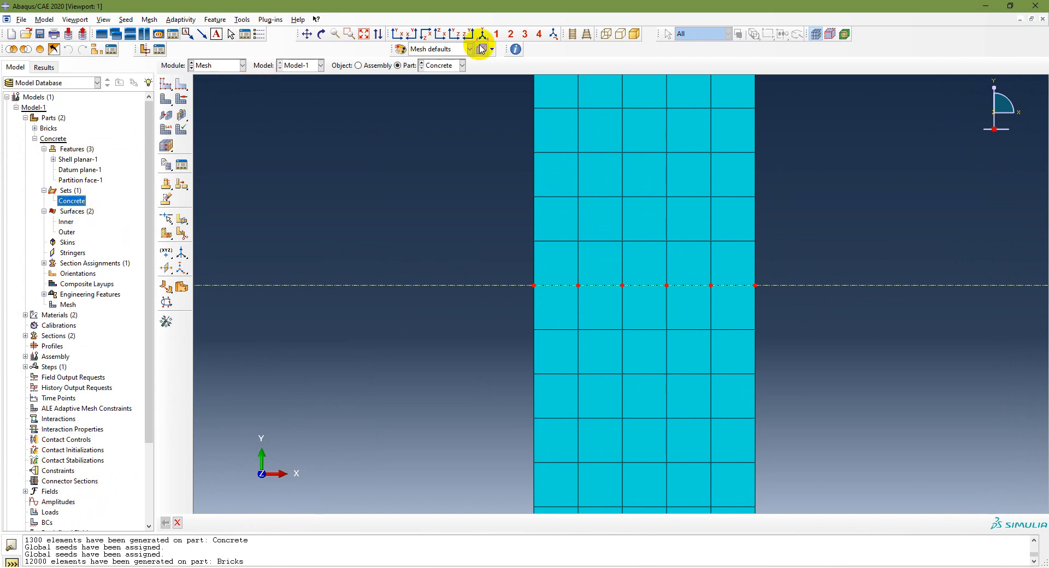
# - Switch to the Bricks part and start creating an unsorted node set on it
pyautogui.click(449, 70)
pyautogui.click(437, 75)
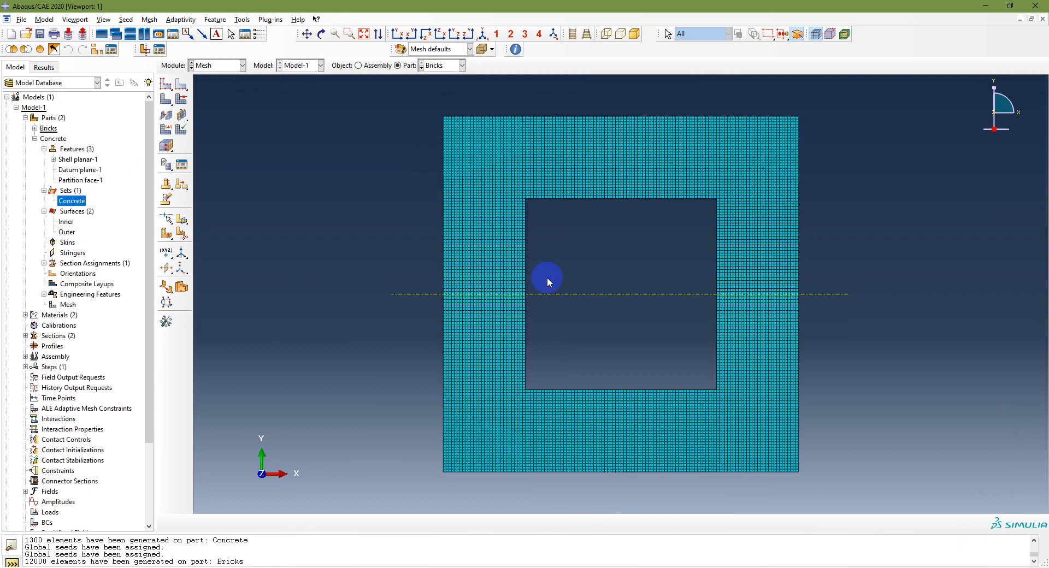
pyautogui.click(25, 315)
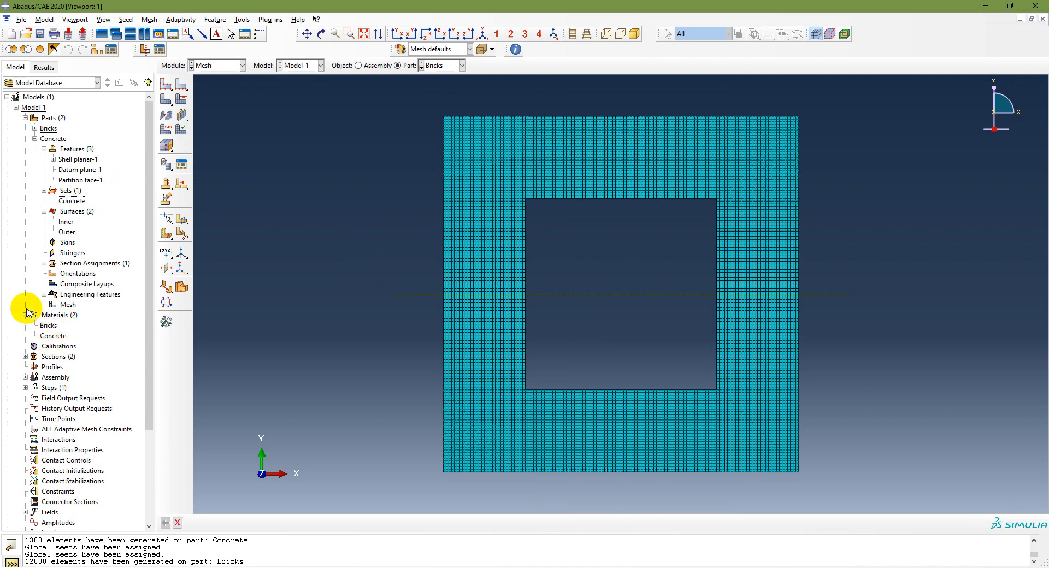
pyautogui.click(34, 138)
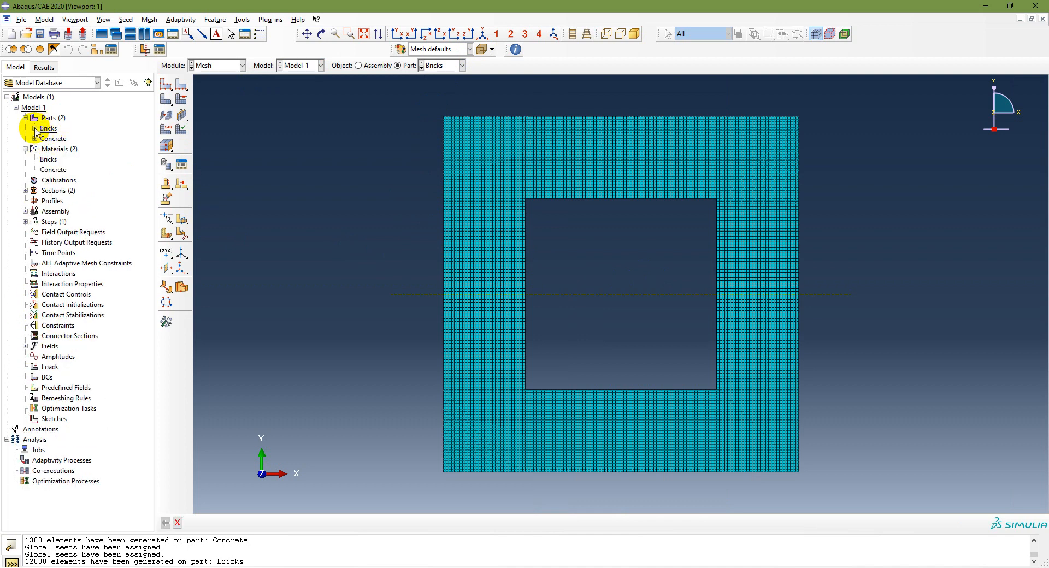
pyautogui.click(34, 129)
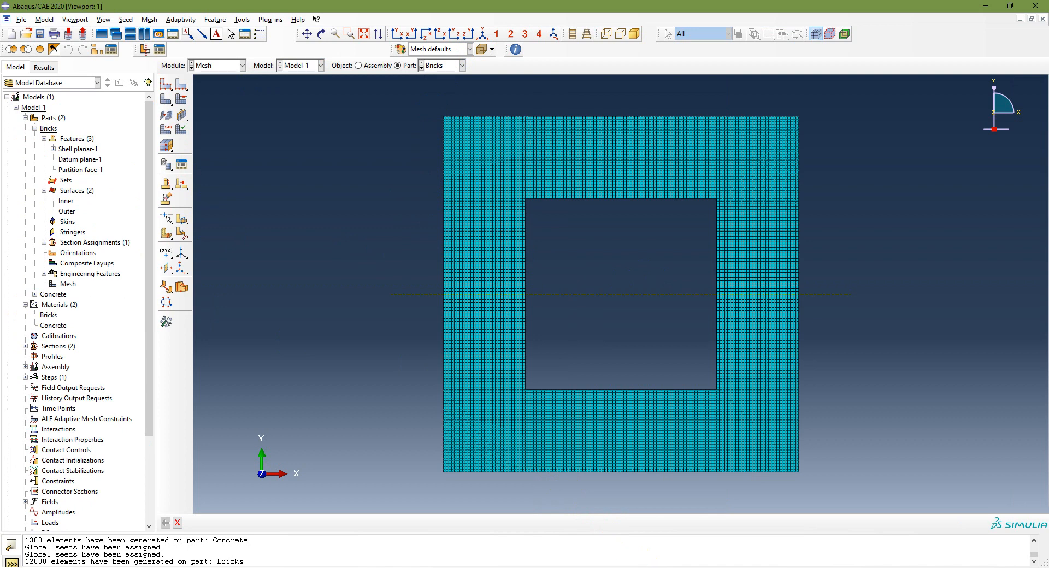
pyautogui.click(66, 182)
pyautogui.doubleClick(66, 181)
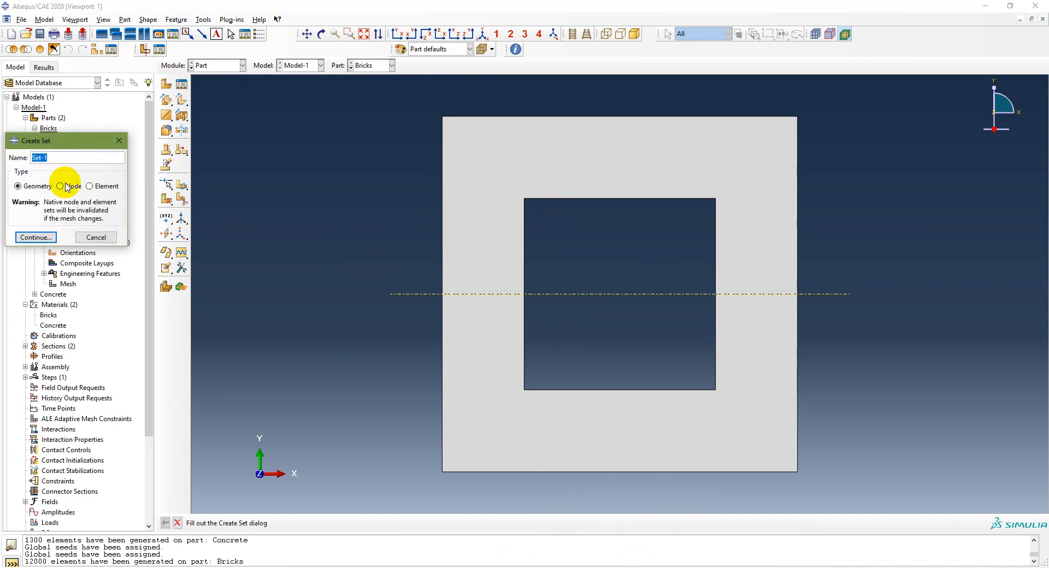
pyautogui.click(61, 186)
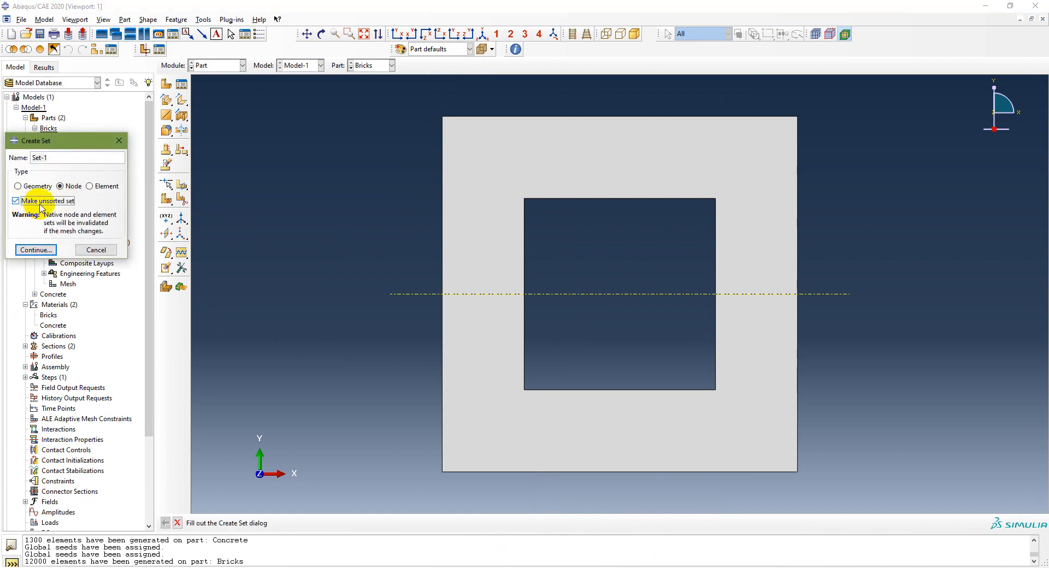
pyautogui.click(35, 250)
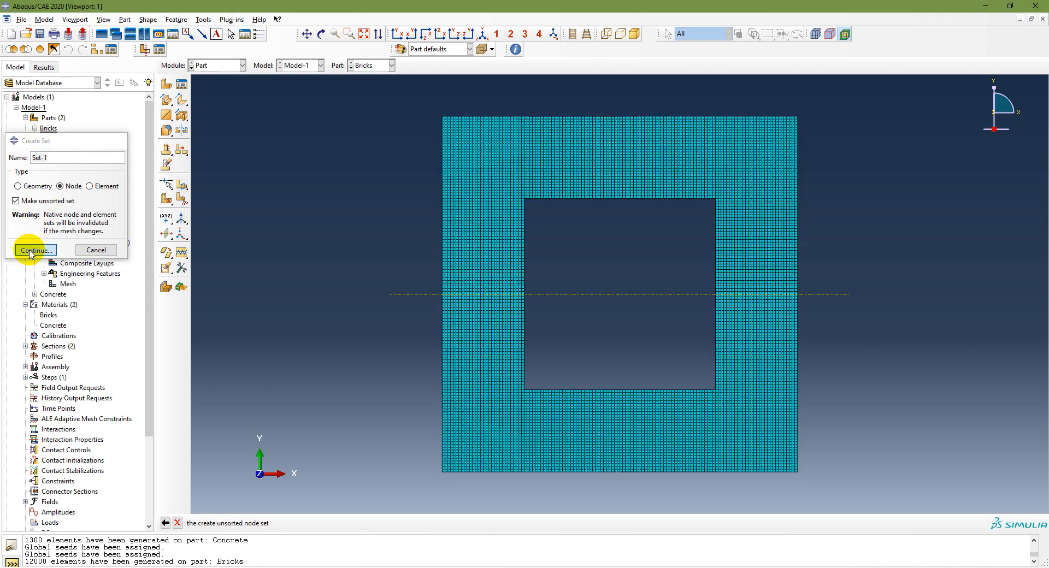
# - Fill the Bricks node set by free picking with the row of nodes across one side wall along the mid-height datum line
pyautogui.click(64, 200)
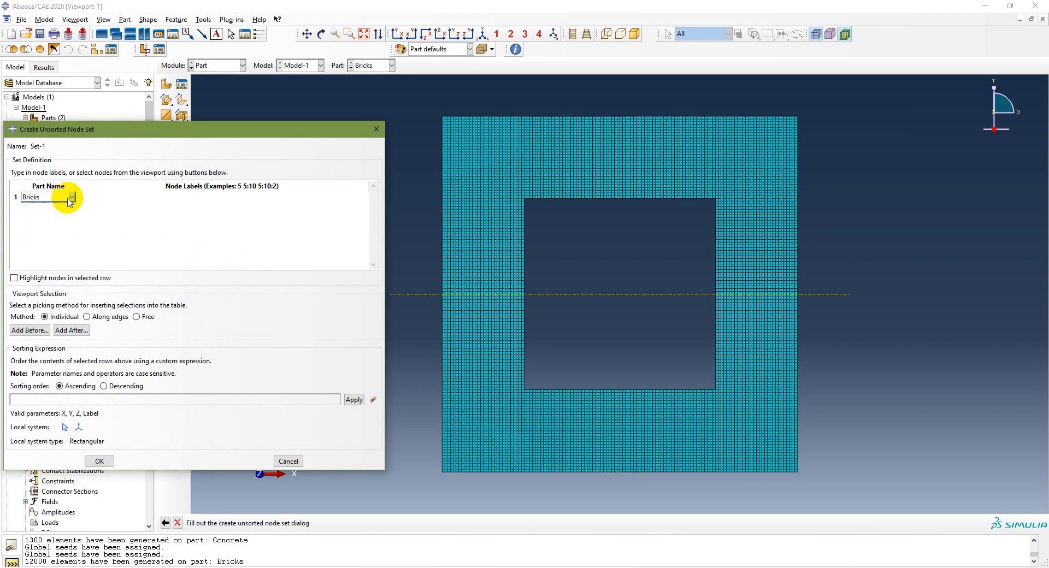
pyautogui.click(140, 201)
pyautogui.click(70, 196)
pyautogui.click(70, 196)
pyautogui.click(199, 197)
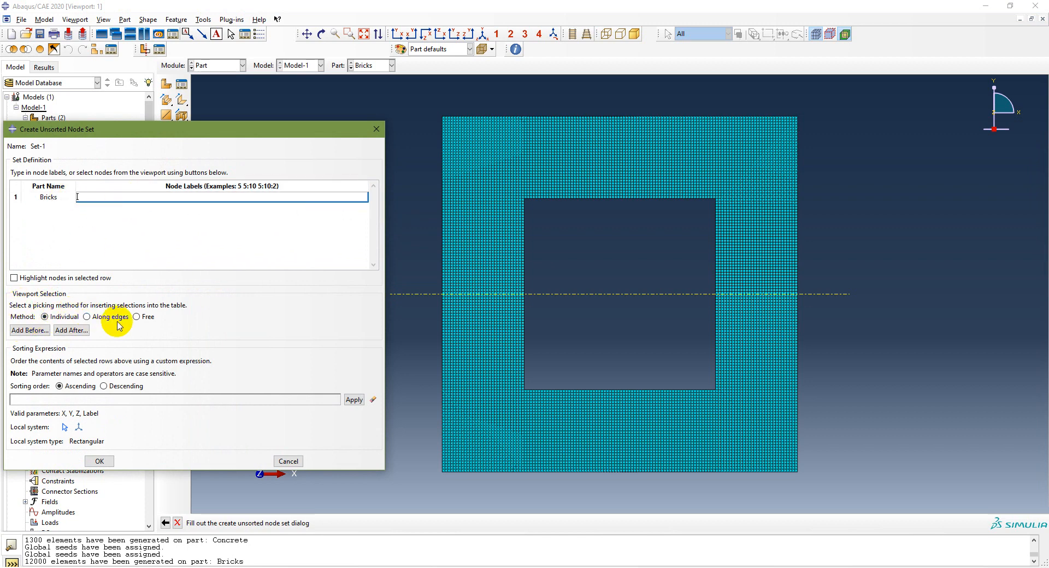
pyautogui.click(136, 317)
pyautogui.click(46, 327)
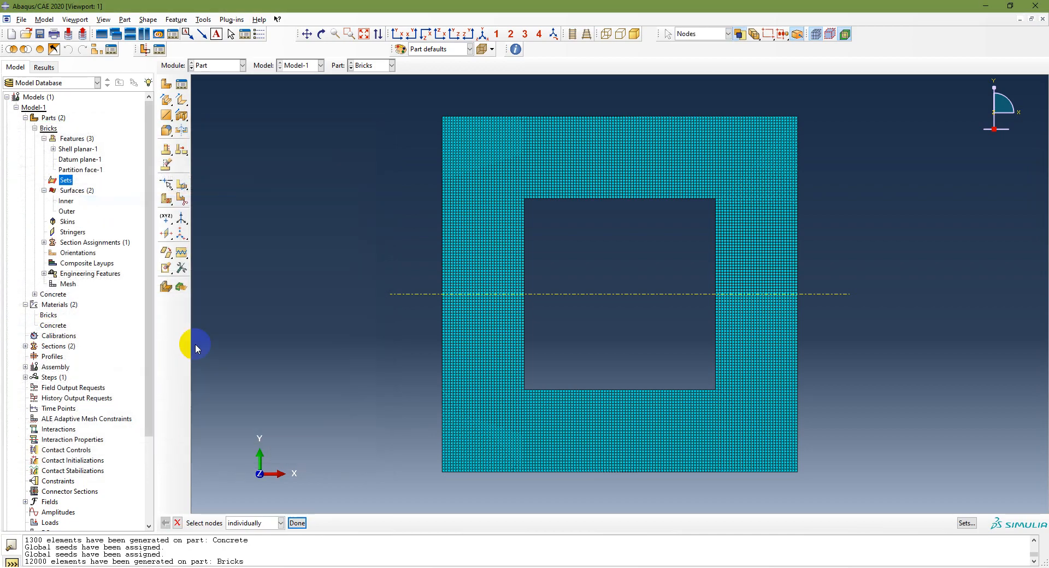
pyautogui.scroll(6, 770, 297)
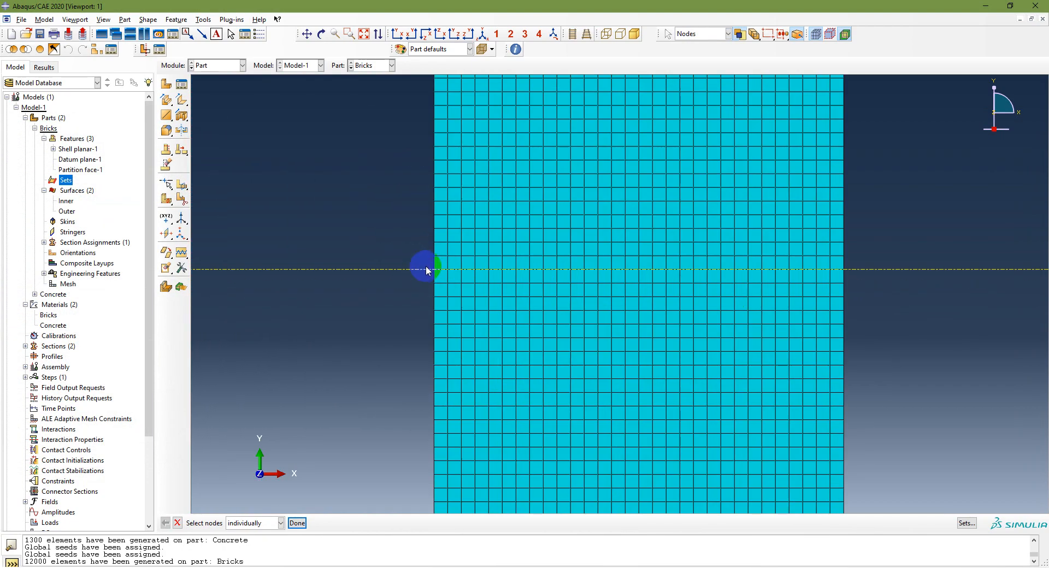
pyautogui.moveTo(502, 273); pyautogui.dragTo(861, 277)
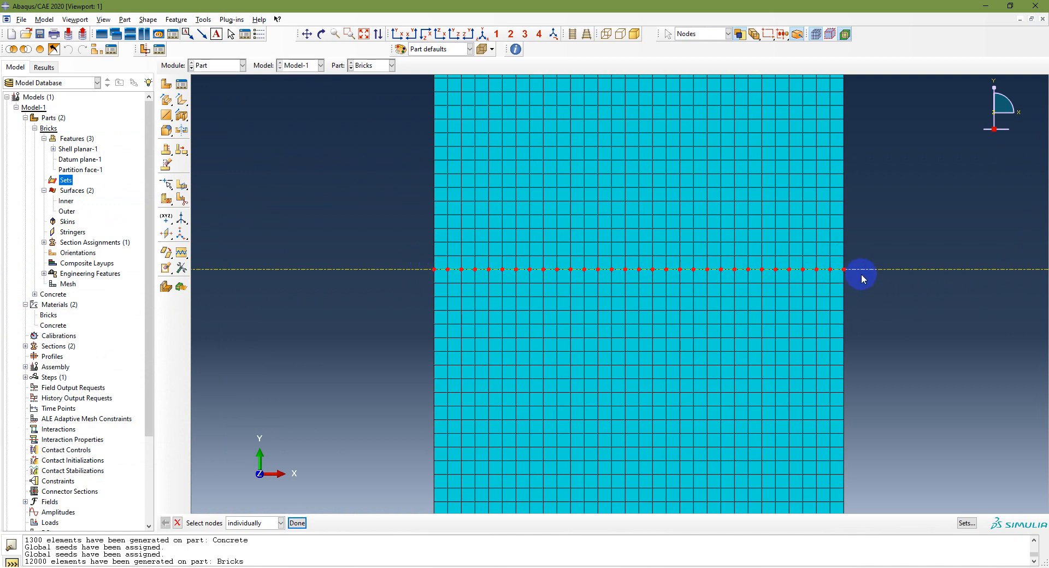
pyautogui.click(297, 523)
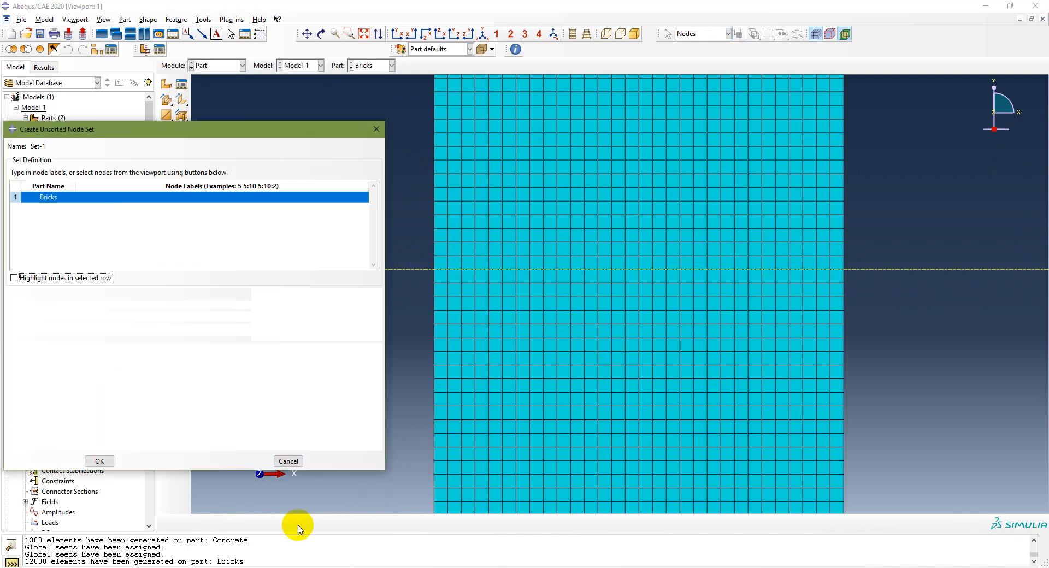
pyautogui.click(97, 460)
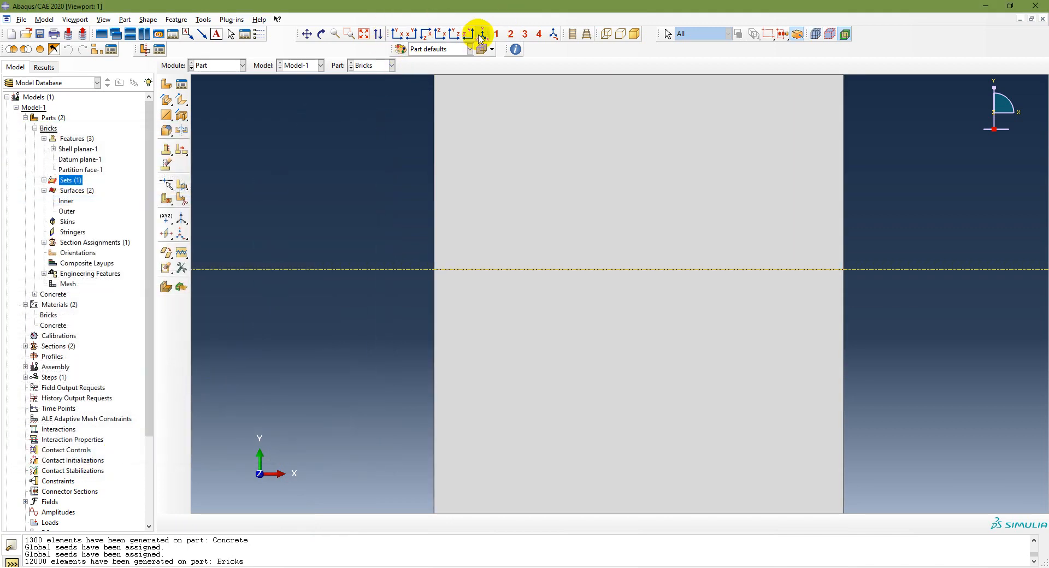
pyautogui.click(363, 34)
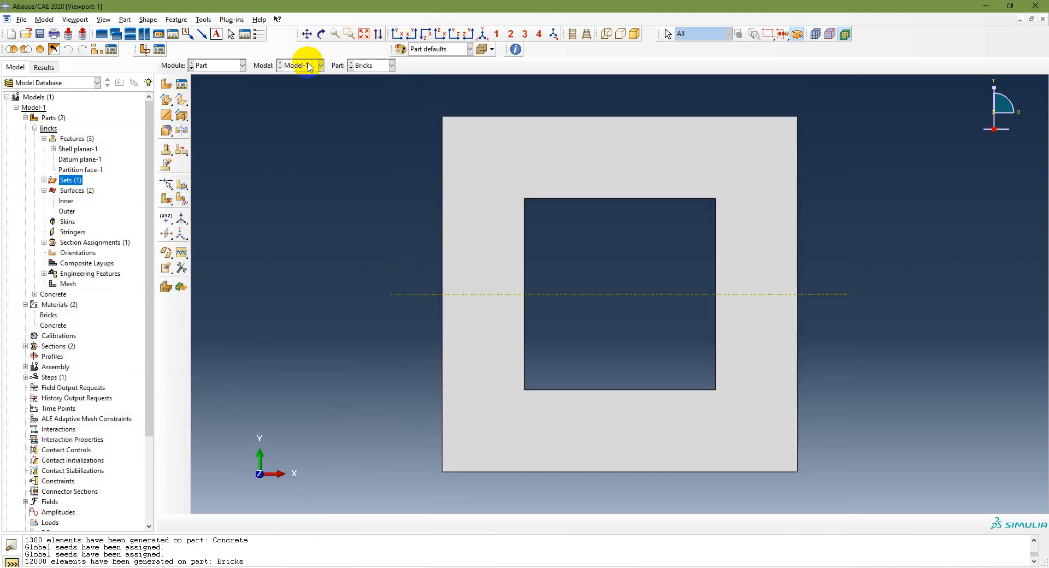
# - Consult the workflow slide in PowerPoint, return to Abaqus/CAE and create instances of the Bricks and Concrete parts in the assembly
pyautogui.hotkey('alt', 'Tab')
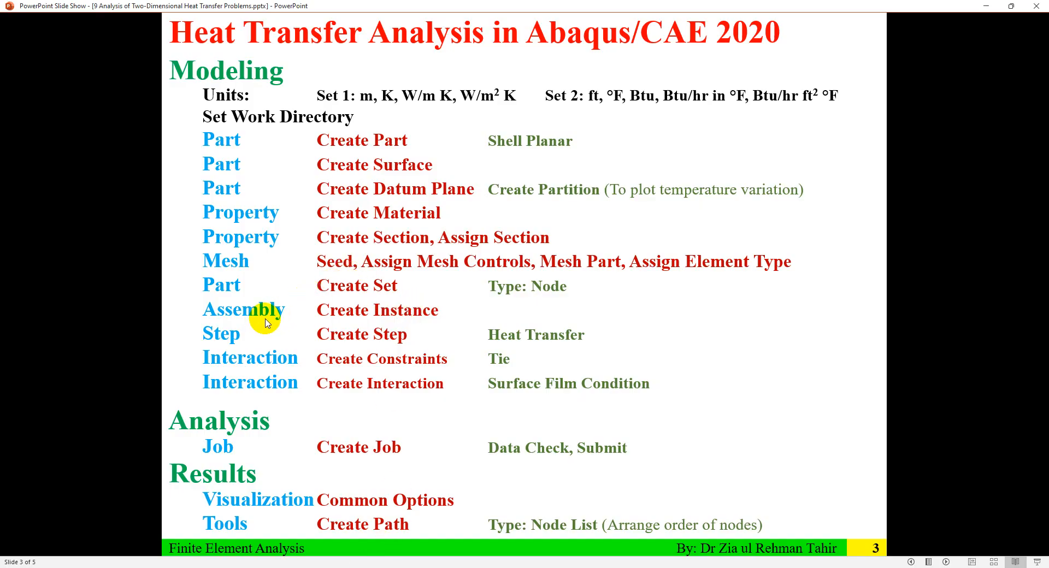
pyautogui.click(352, 567)
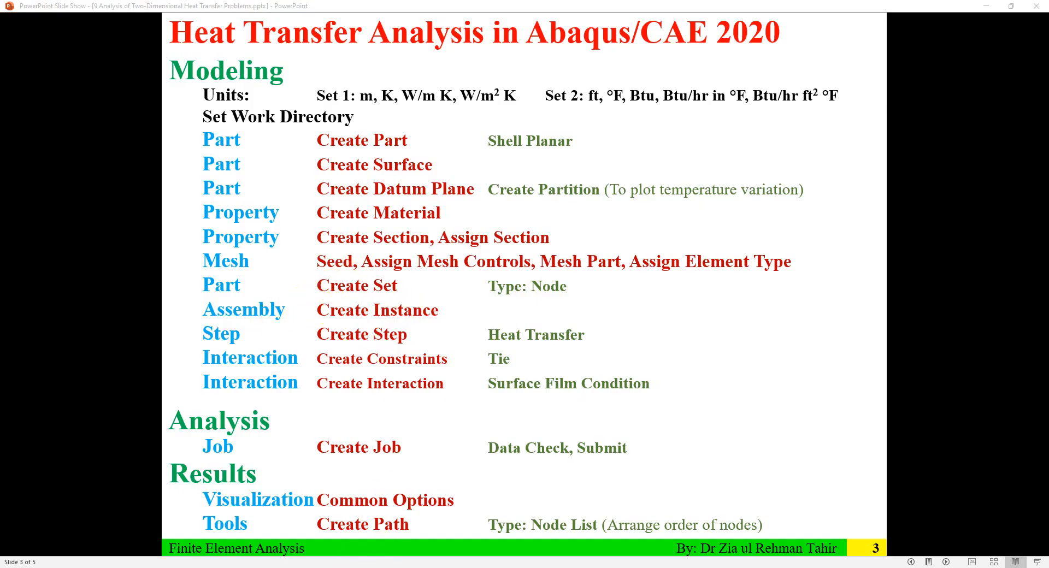
pyautogui.click(219, 65)
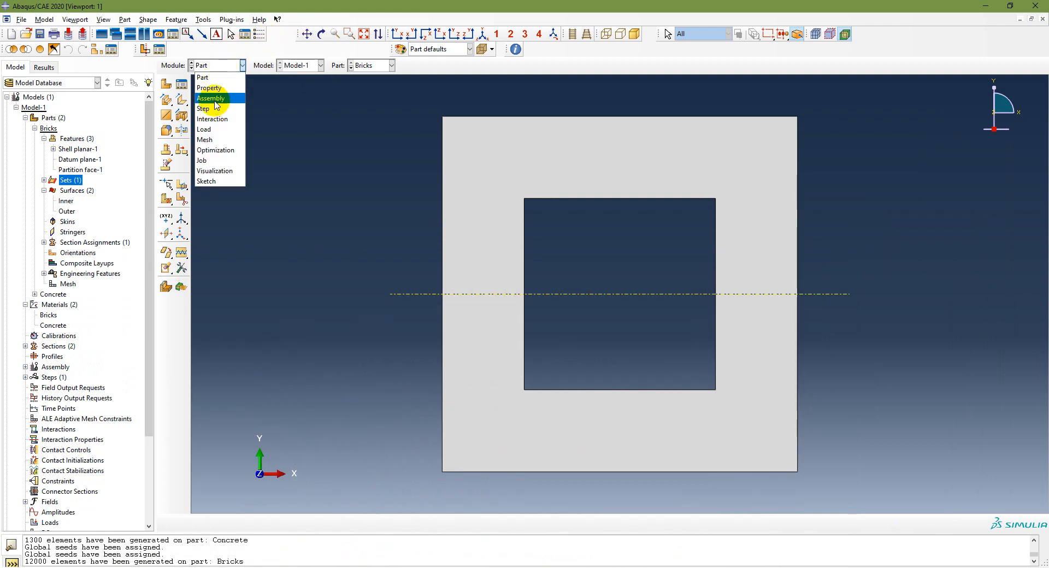
pyautogui.click(211, 98)
pyautogui.click(166, 84)
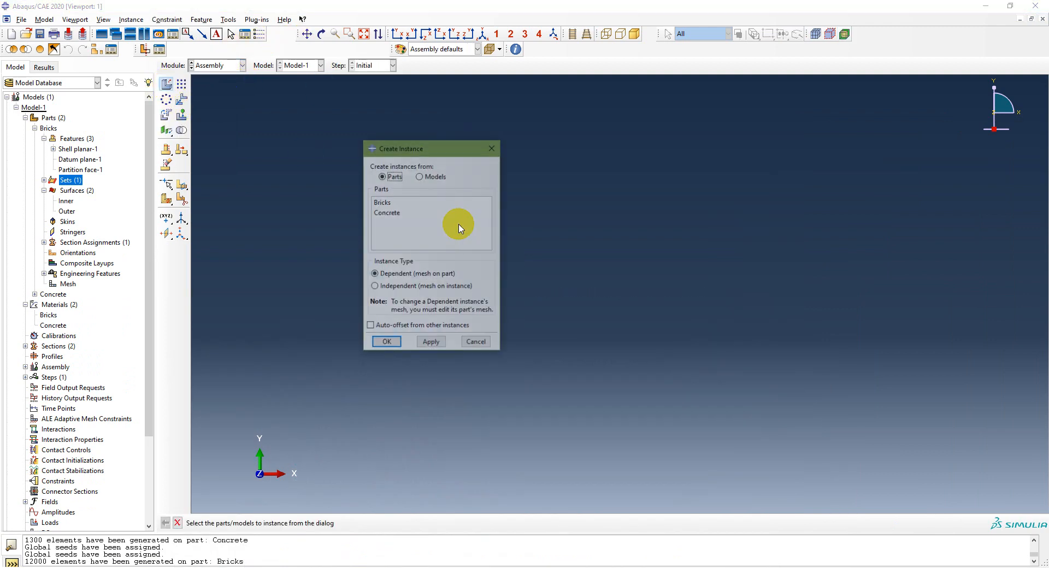
pyautogui.click(384, 203)
pyautogui.keyDown('shift'); pyautogui.click(389, 213); pyautogui.keyUp('shift')
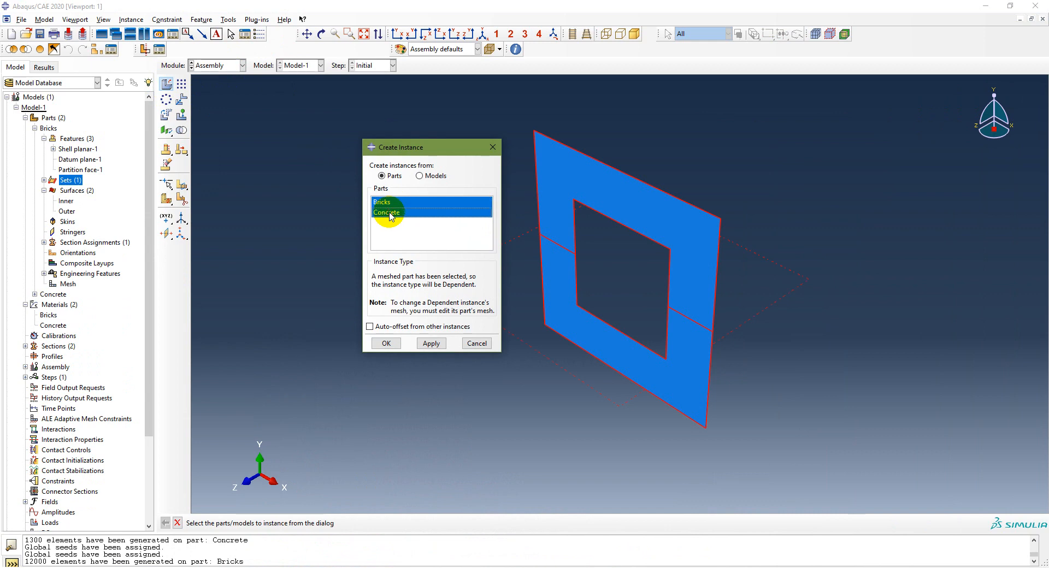
pyautogui.click(388, 344)
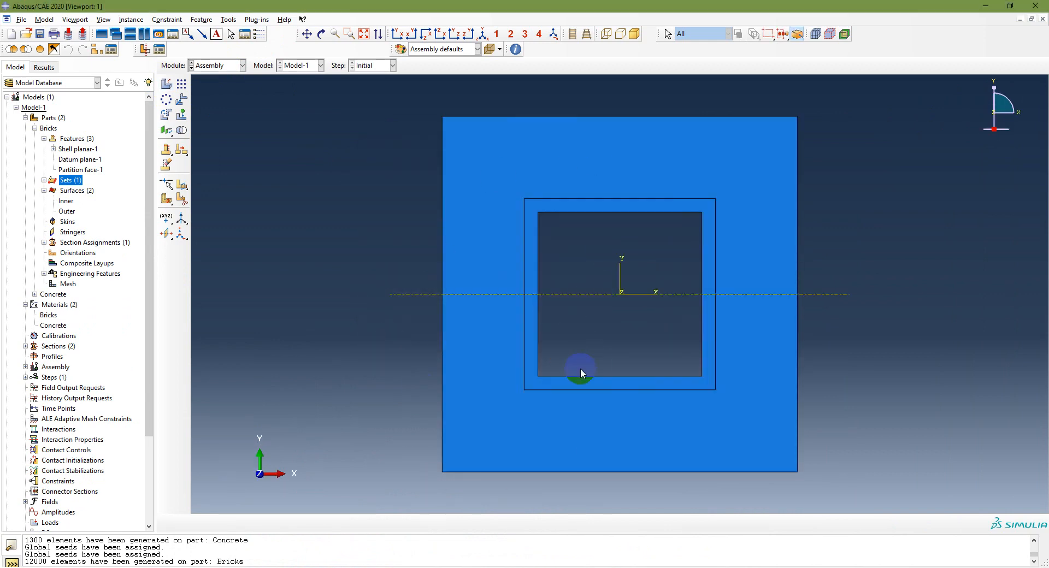
# - View the assembly colour-coded by part instances and by parts, and restore the Assembly defaults colouring
pyautogui.click(476, 49)
pyautogui.click(446, 87)
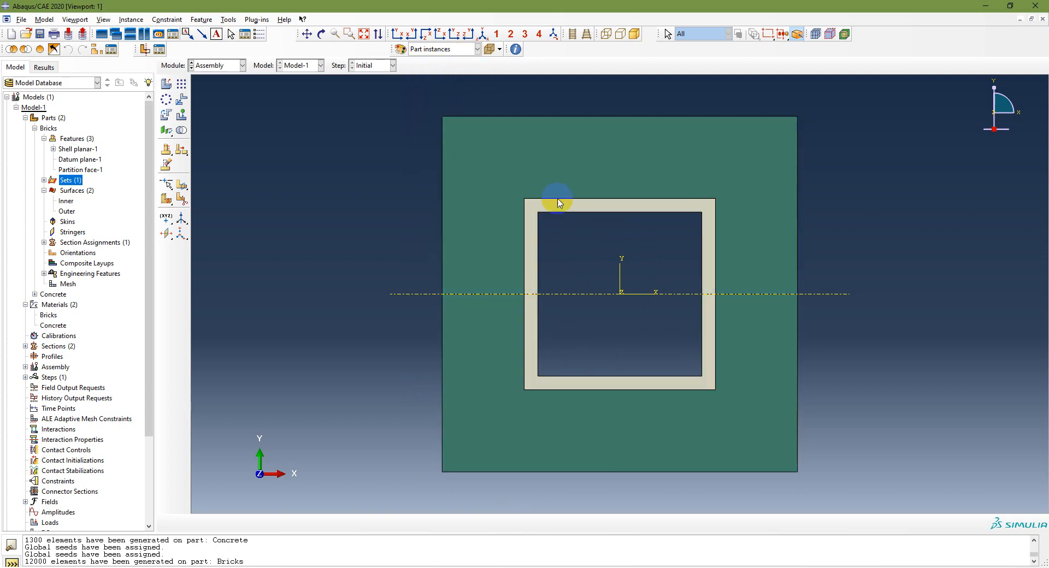
pyautogui.click(475, 49)
pyautogui.click(437, 72)
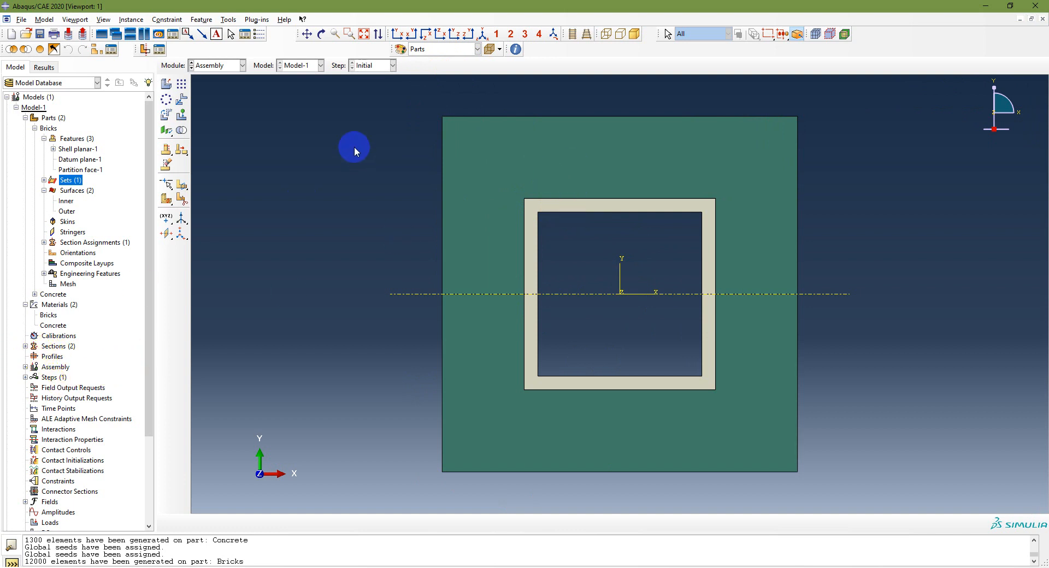
pyautogui.click(473, 53)
pyautogui.click(437, 61)
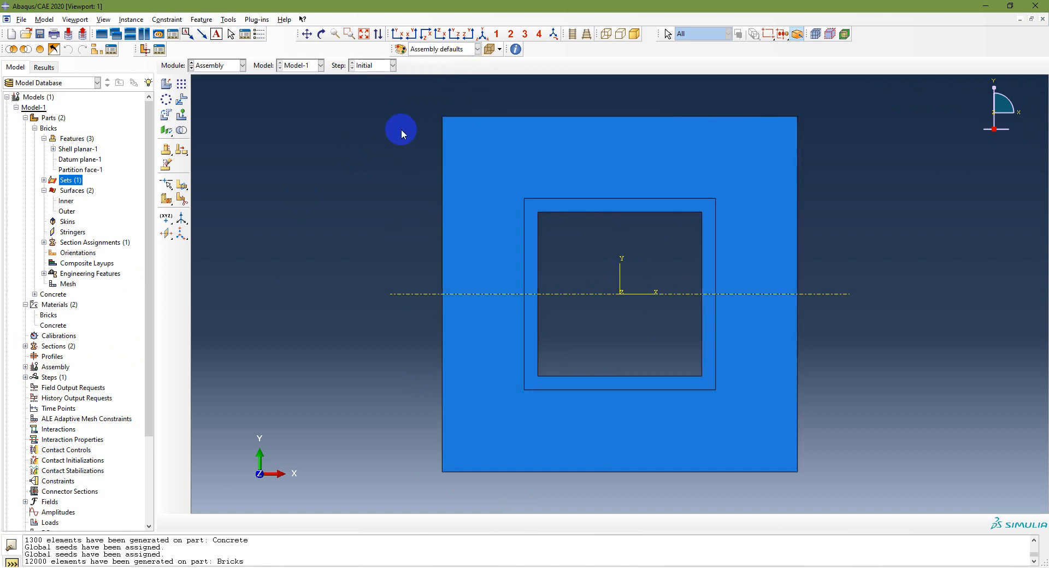
# - Highlight the Bricks and Concrete instances of the assembly one after the other to check their position
pyautogui.click(24, 367)
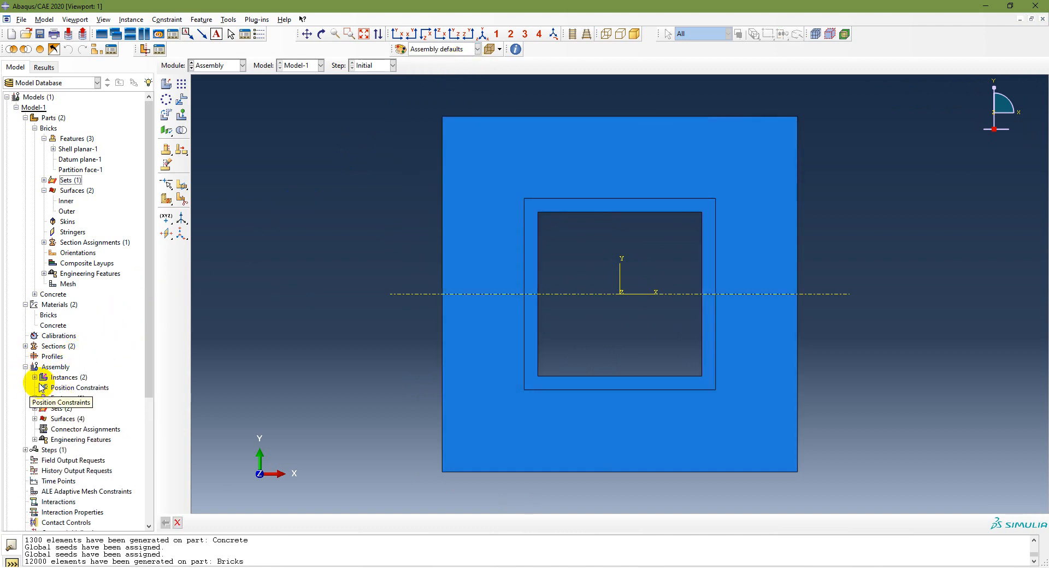
pyautogui.click(34, 377)
pyautogui.click(57, 388)
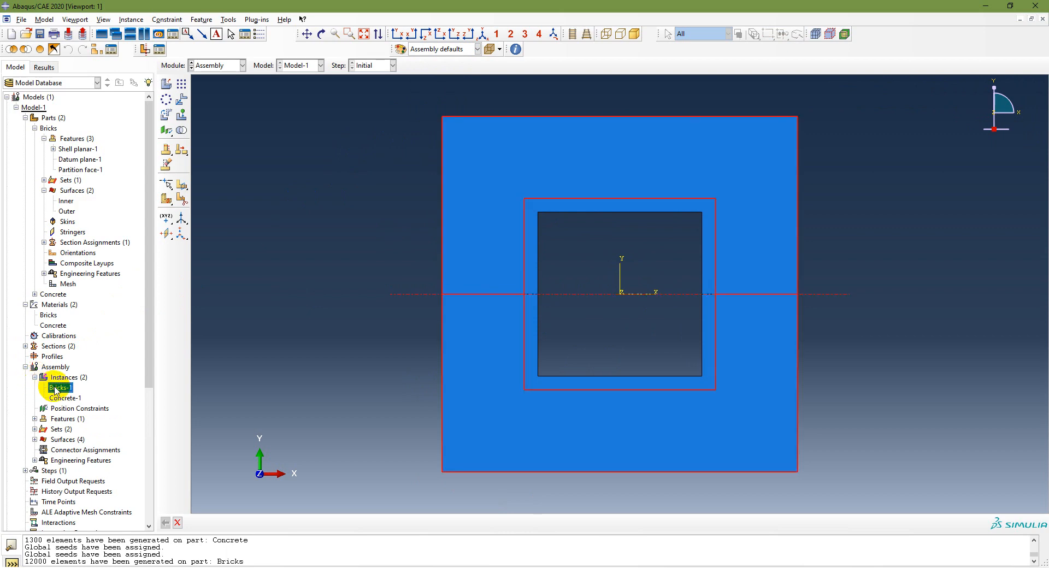
pyautogui.click(62, 401)
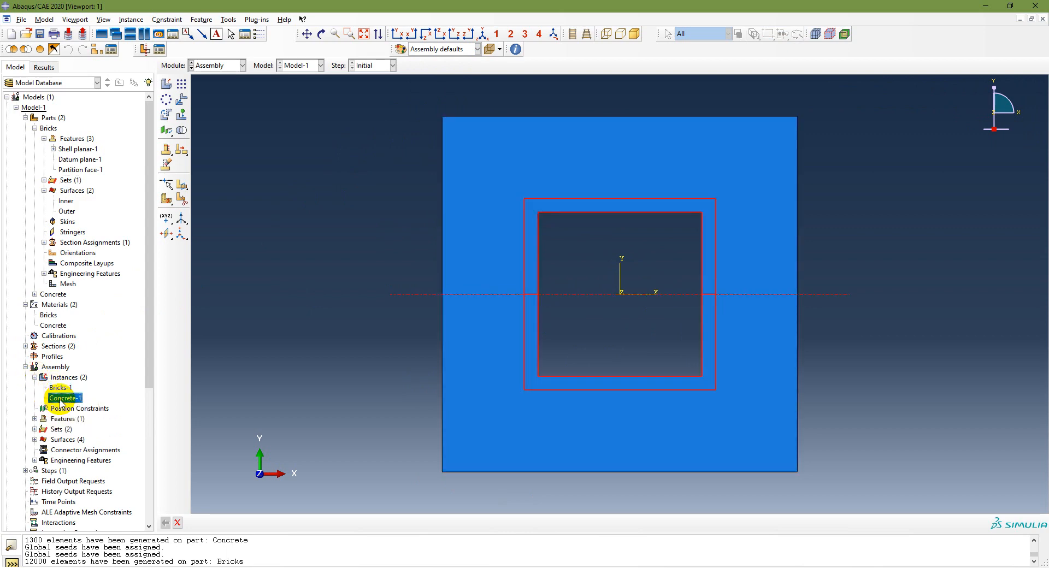
# - Consult the workflow slide in PowerPoint, return to Abaqus/CAE and create a general Heat transfer step named HeatTransfer after Initial
pyautogui.hotkey('alt', 'Tab')
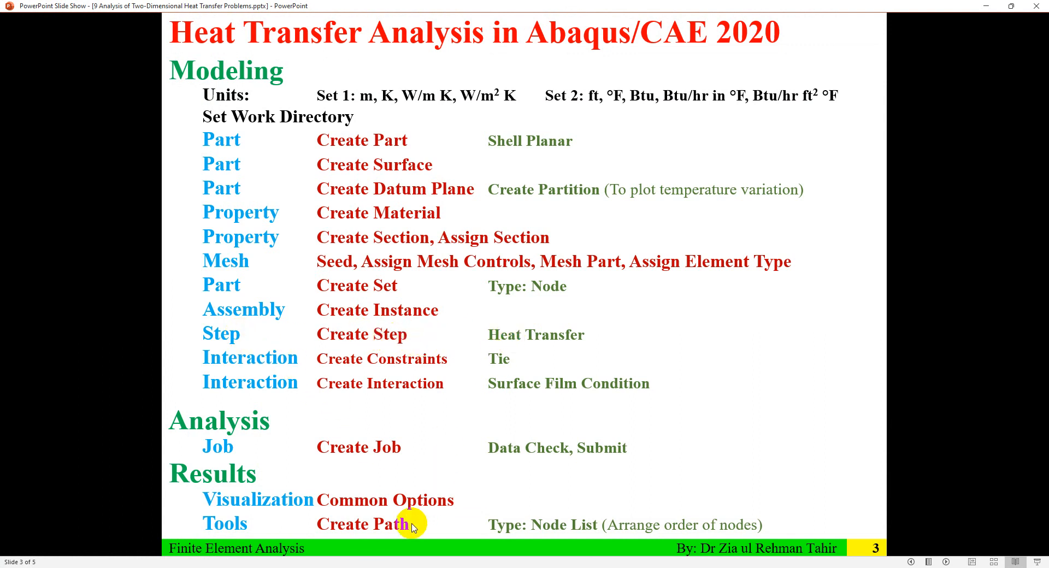
pyautogui.hotkey('alt', 'Tab')
pyautogui.click(225, 68)
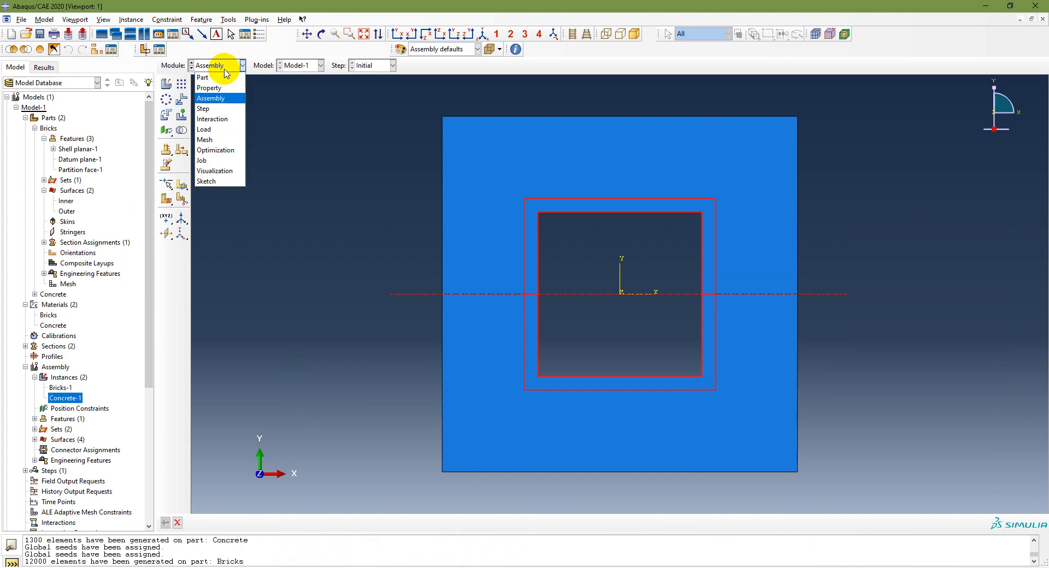
pyautogui.click(225, 109)
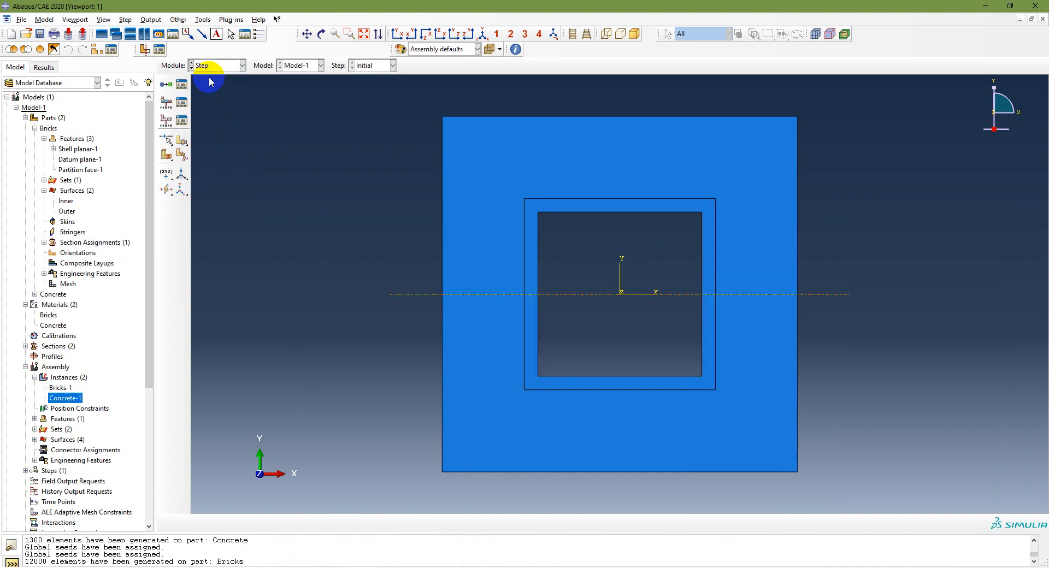
pyautogui.click(167, 86)
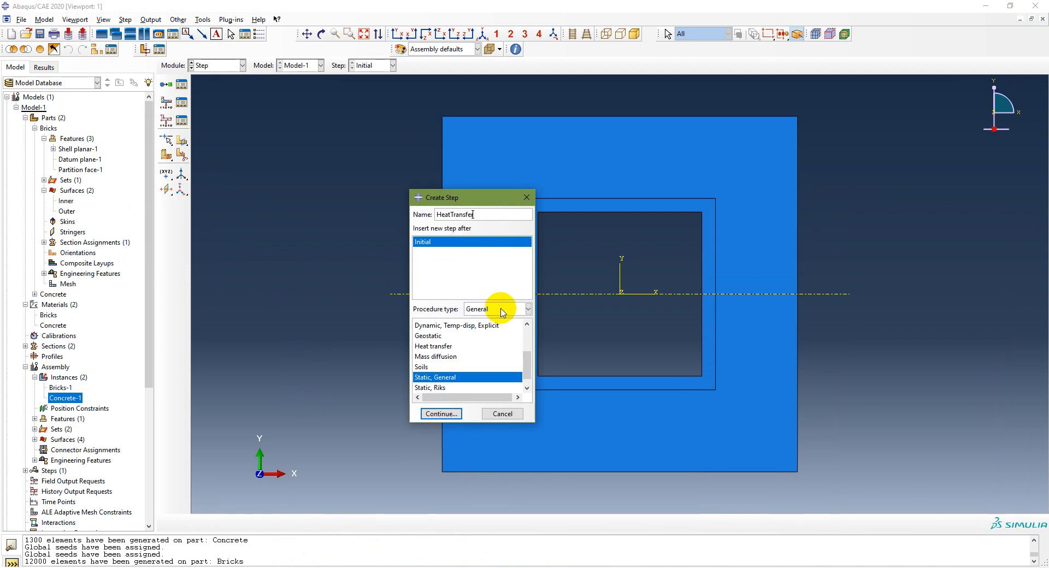
pyautogui.click(445, 346)
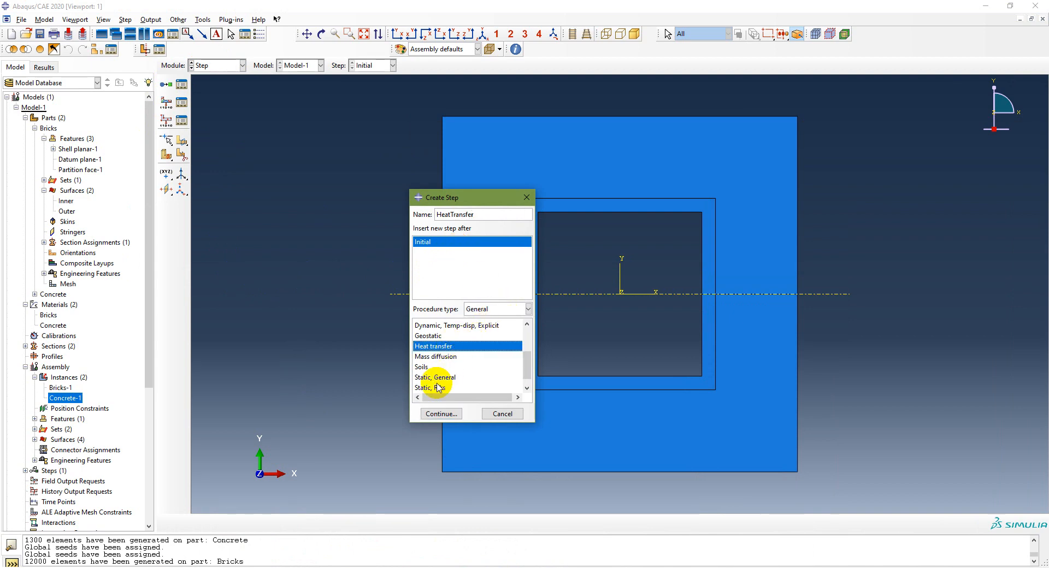
pyautogui.click(437, 414)
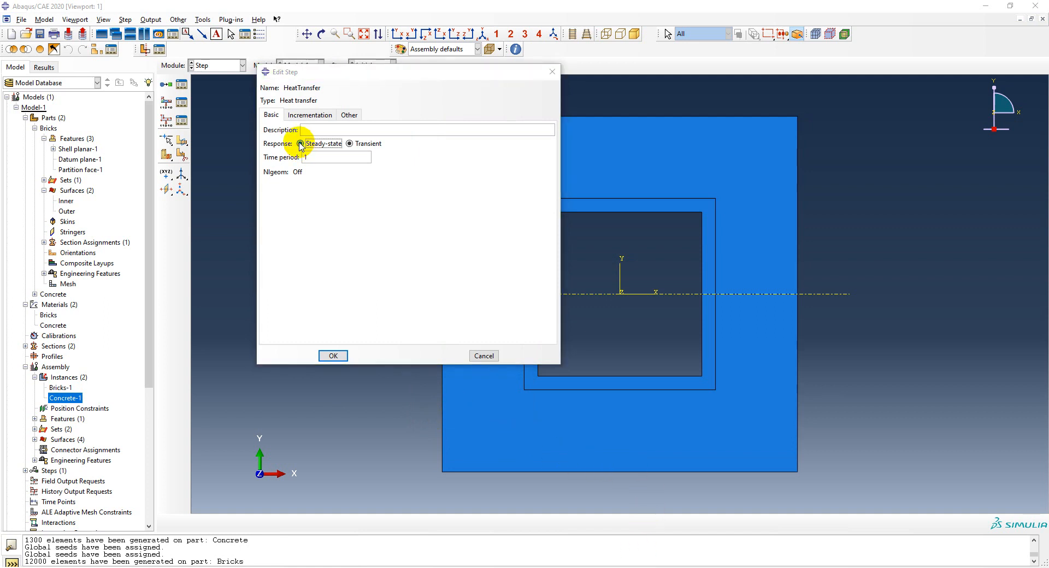
# - Set the HeatTransfer step's response to steady-state, review its incrementation settings and accept the step
pyautogui.click(300, 144)
pyautogui.click(408, 236)
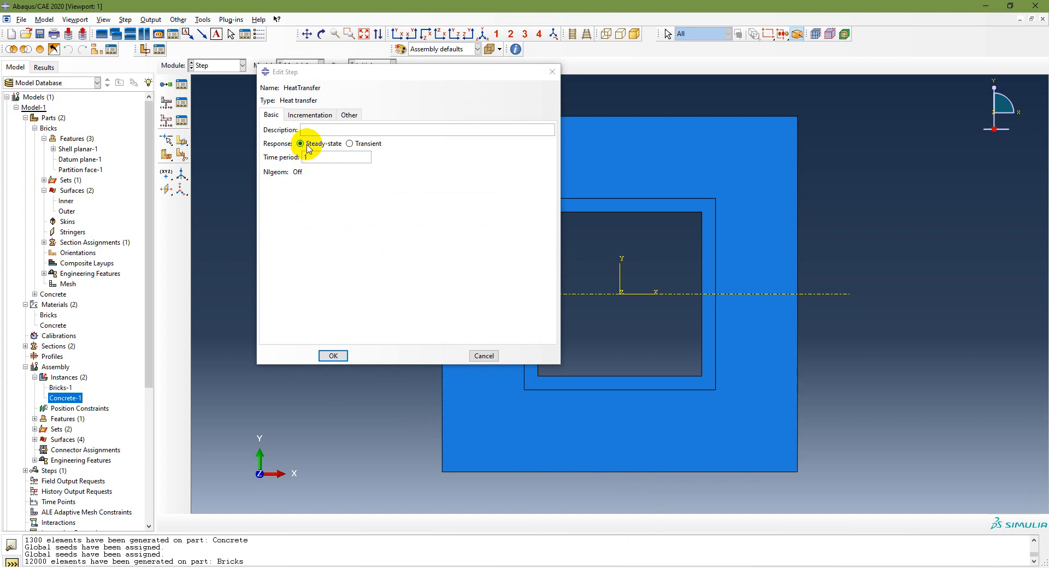
pyautogui.click(306, 114)
pyautogui.click(271, 115)
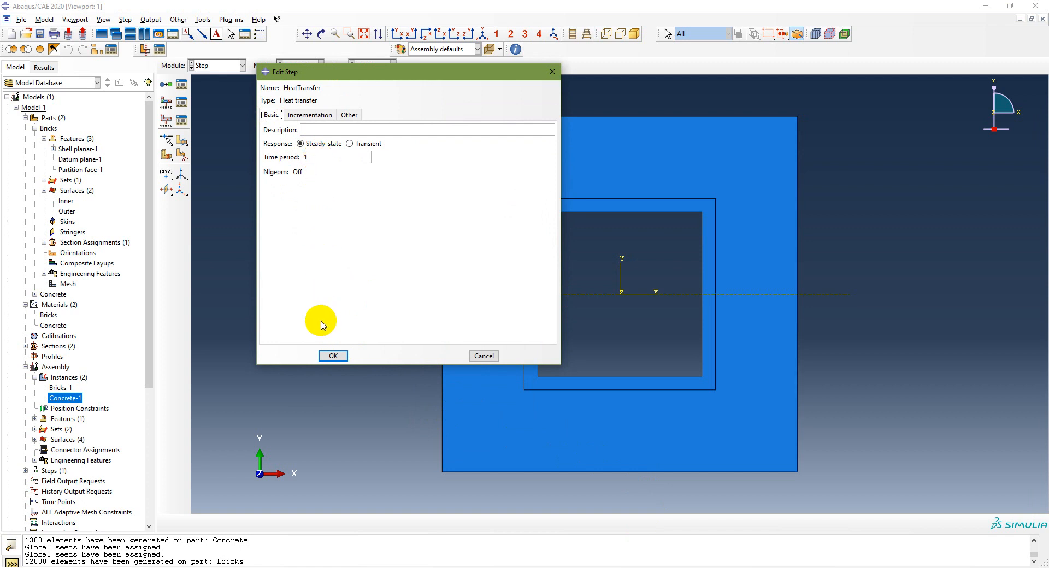
pyautogui.click(333, 356)
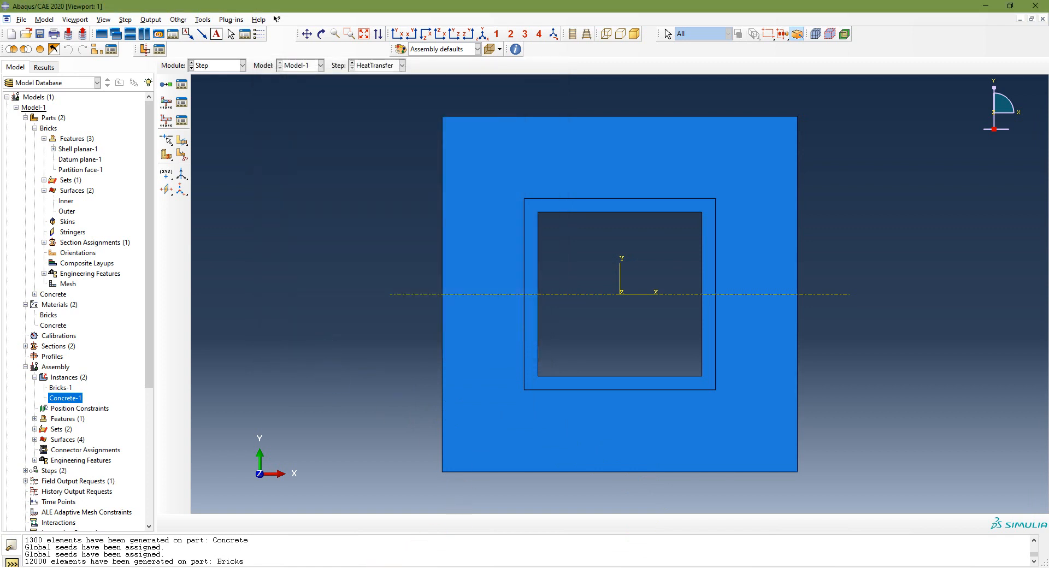
# - Highlight the HeatTransfer step in the model tree, consult the workflow slide in PowerPoint and return to Abaqus/CAE
pyautogui.scroll(-3, 75, 437)
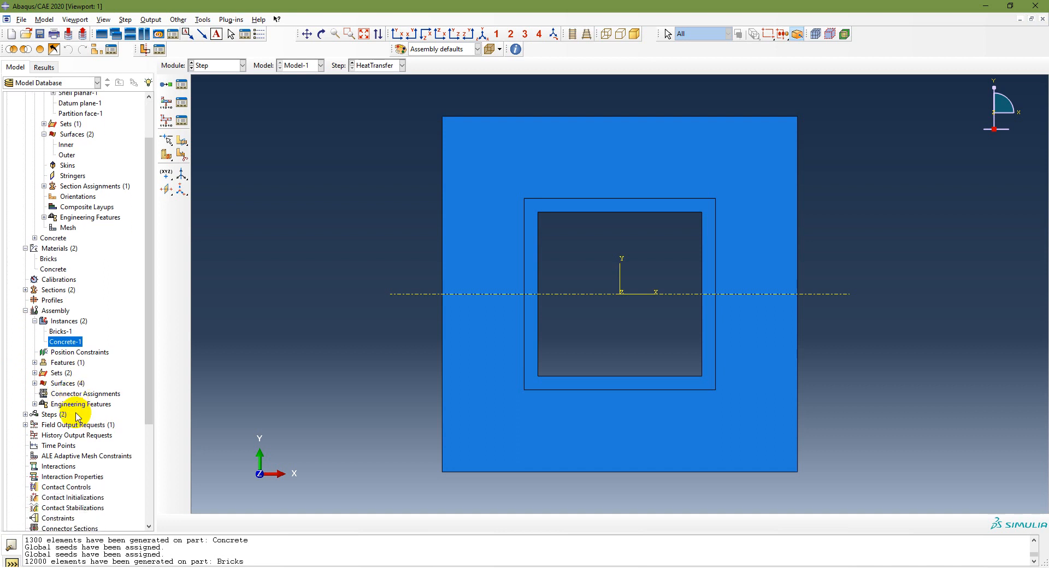
pyautogui.click(25, 377)
pyautogui.click(68, 398)
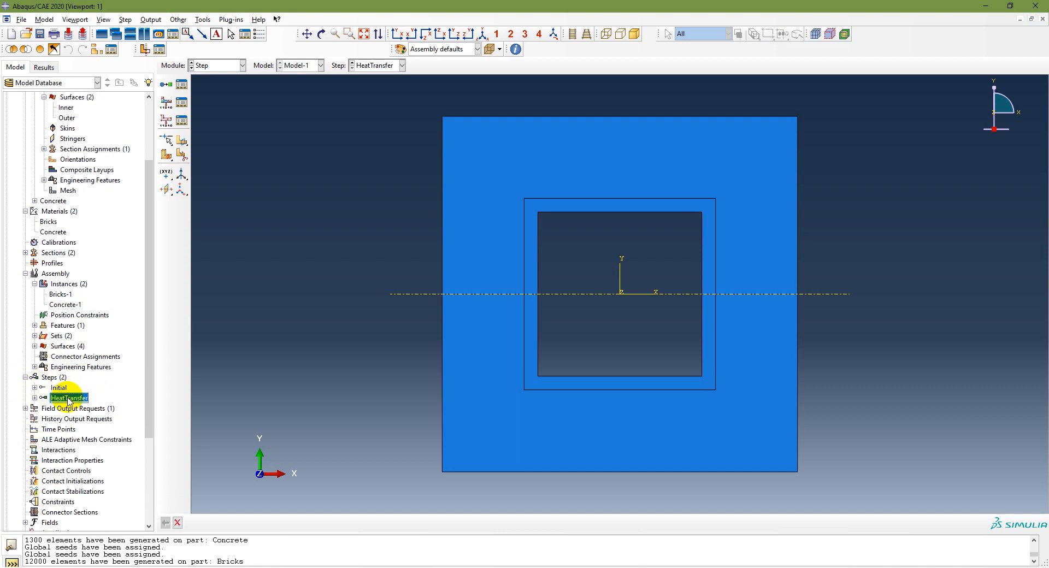
pyautogui.hotkey('alt', 'Tab')
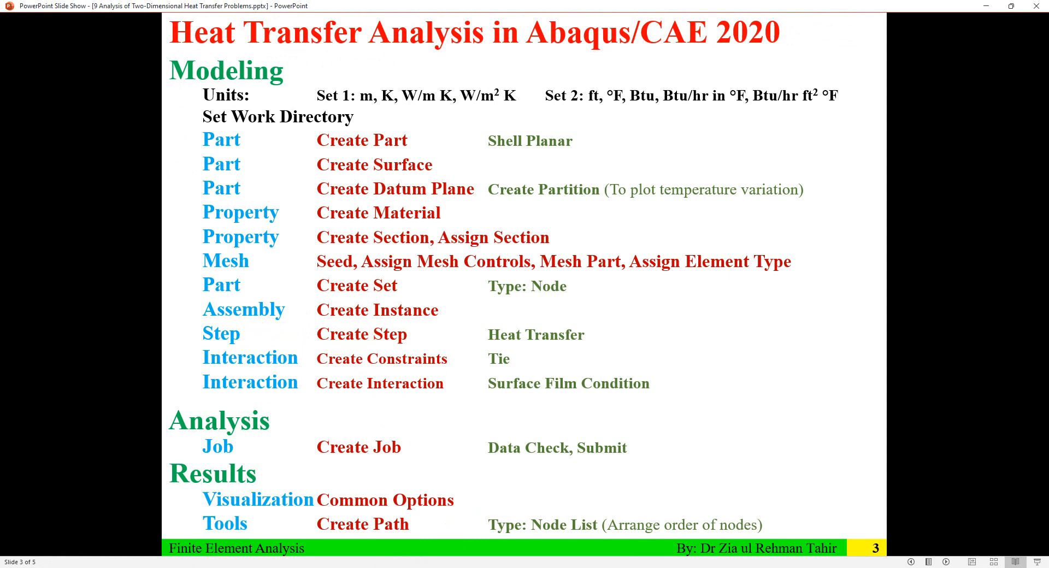
pyautogui.click(385, 567)
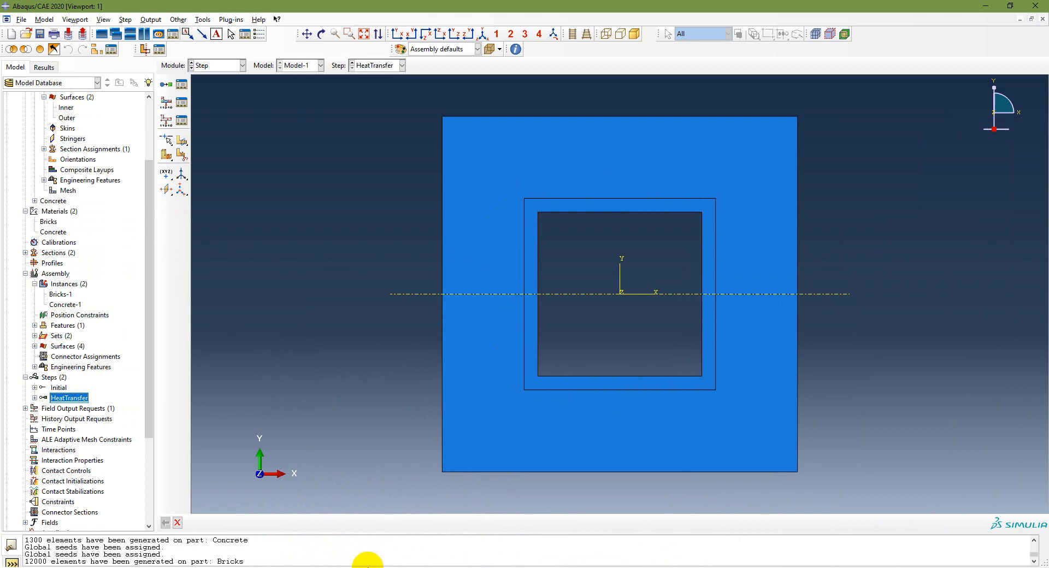
pyautogui.click(368, 562)
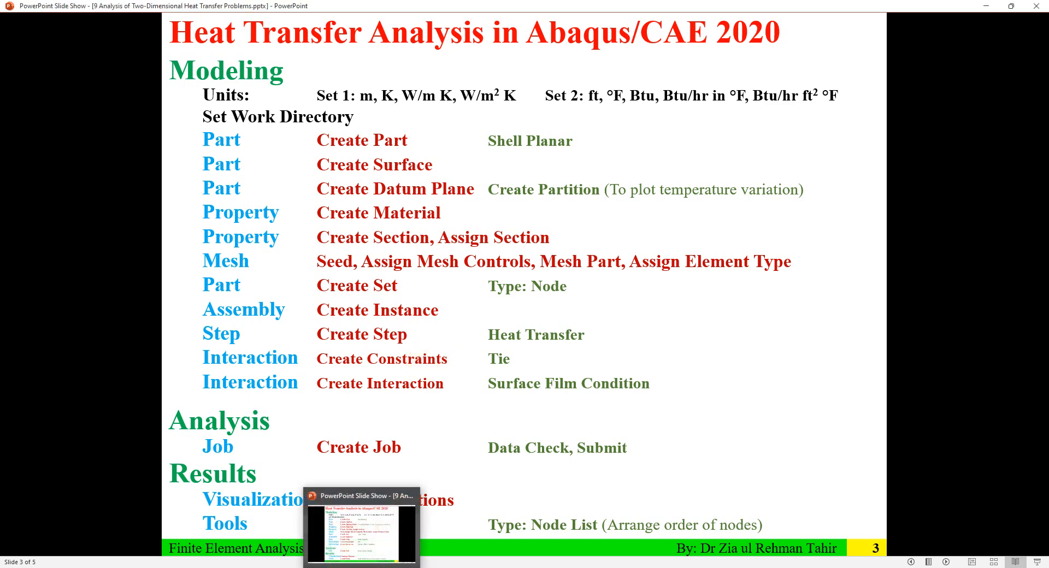
pyautogui.click(342, 492)
# - Collapse the Parts and Materials branches of the model tree and bring up the Interaction module
pyautogui.scroll(3, 35, 215)
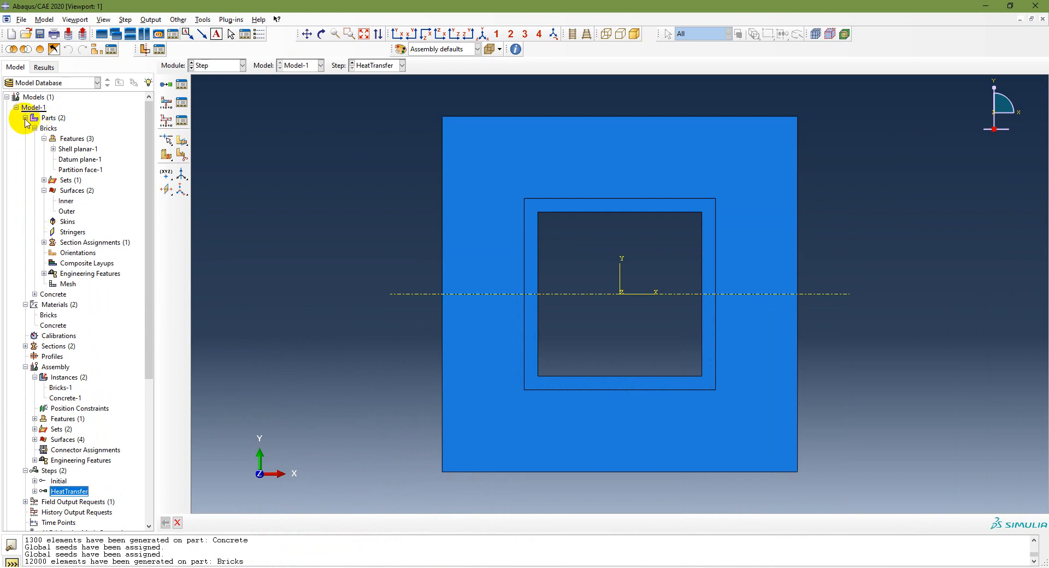
pyautogui.click(25, 118)
pyautogui.click(25, 128)
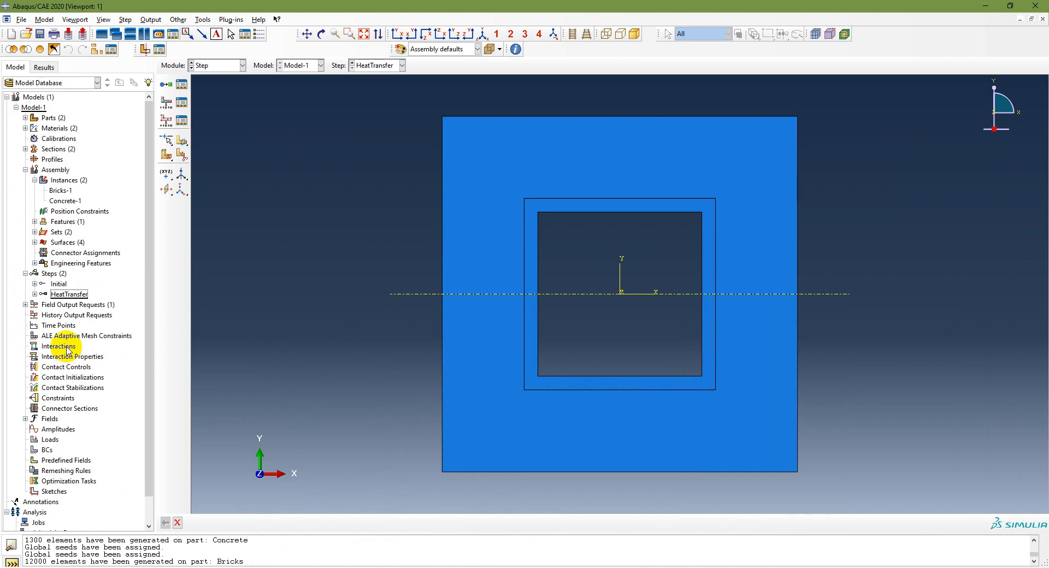
pyautogui.doubleClick(57, 399)
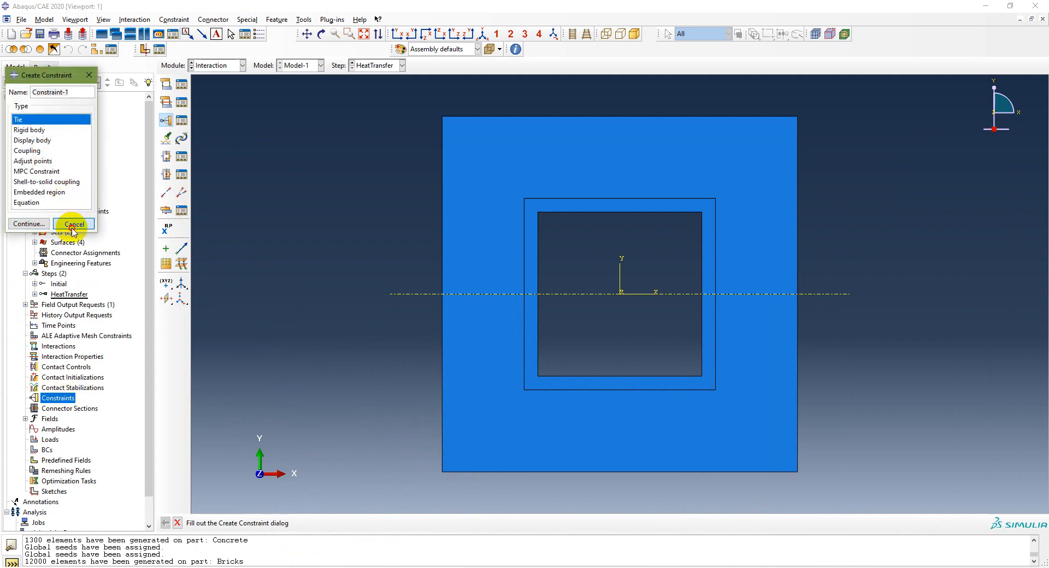
pyautogui.click(73, 223)
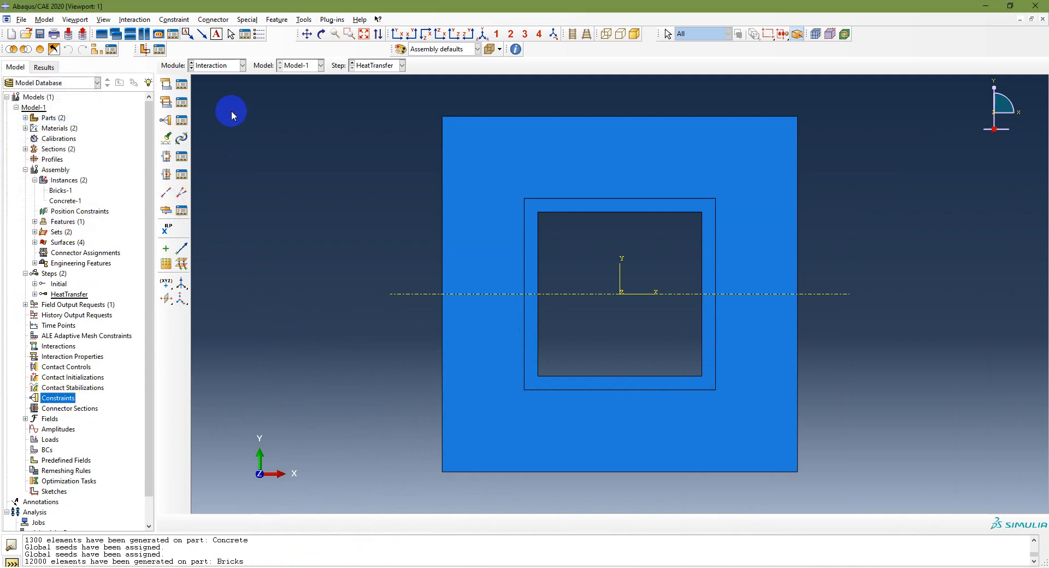
# - Start a surface-based Tie constraint named Constraint-1 and choose Concrete-1.Inner as its master surface
pyautogui.click(167, 123)
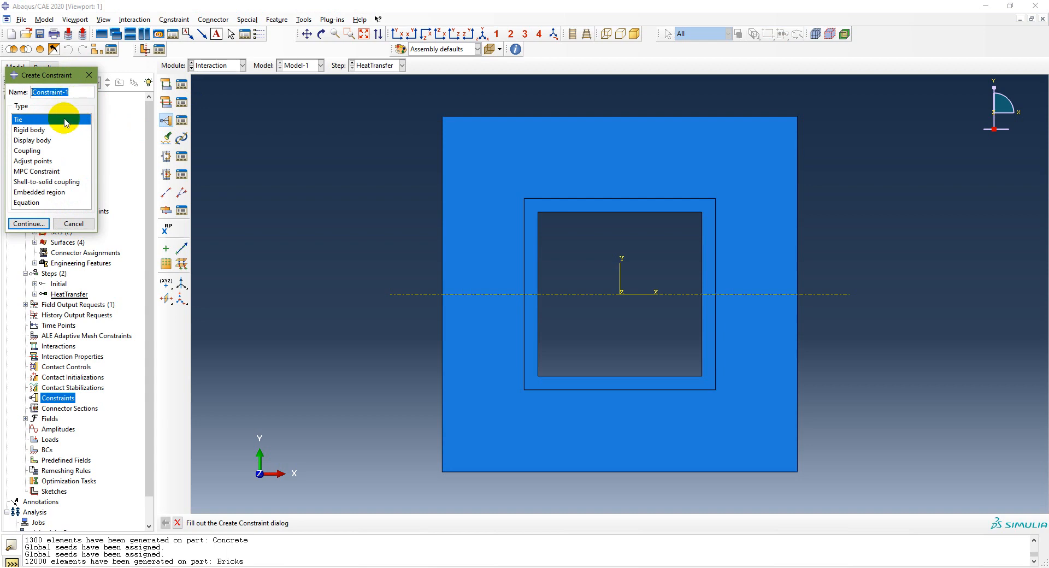
pyautogui.click(54, 116)
pyautogui.click(37, 225)
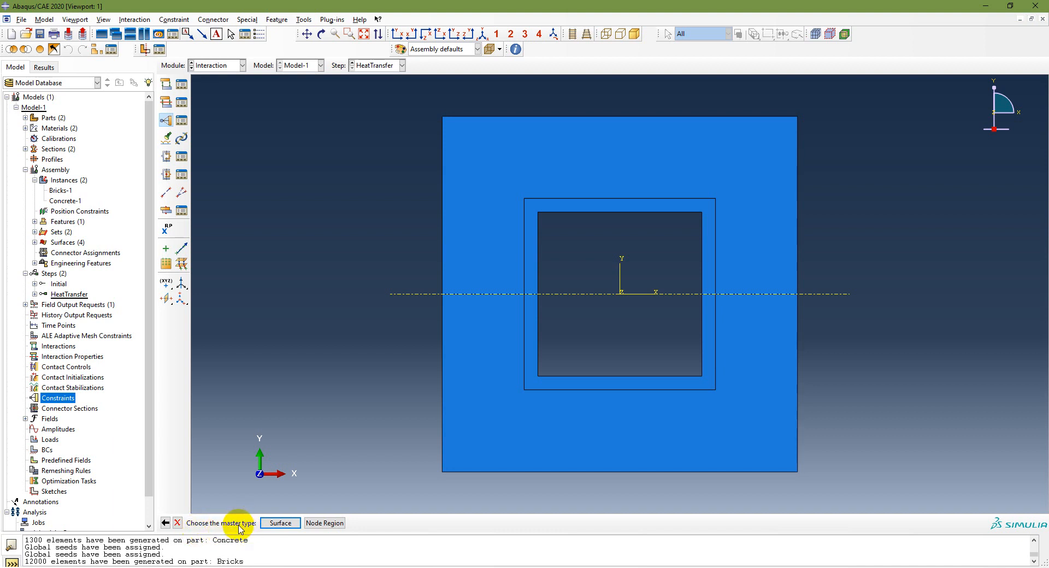
pyautogui.click(277, 523)
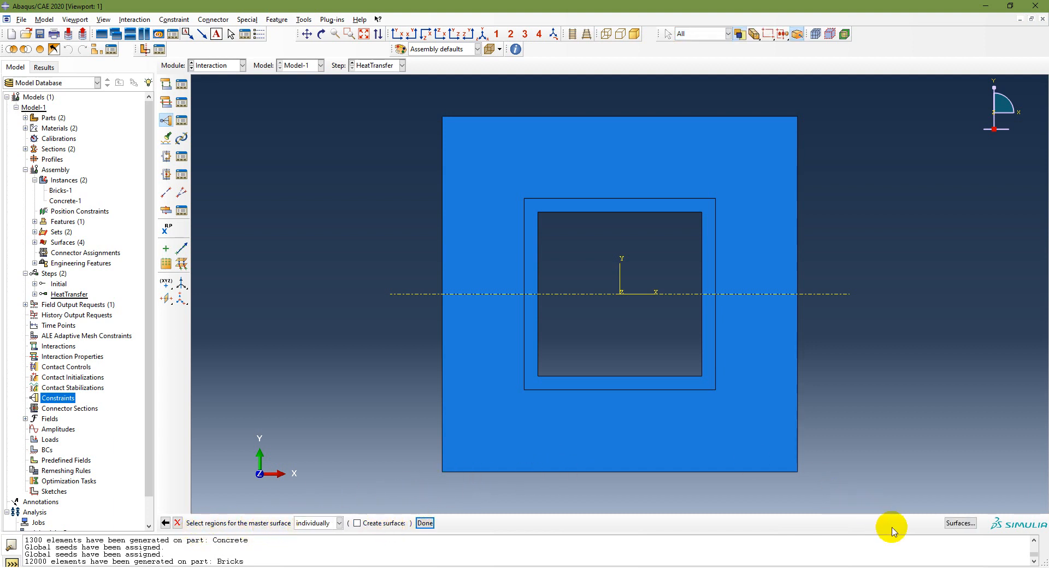
pyautogui.click(960, 523)
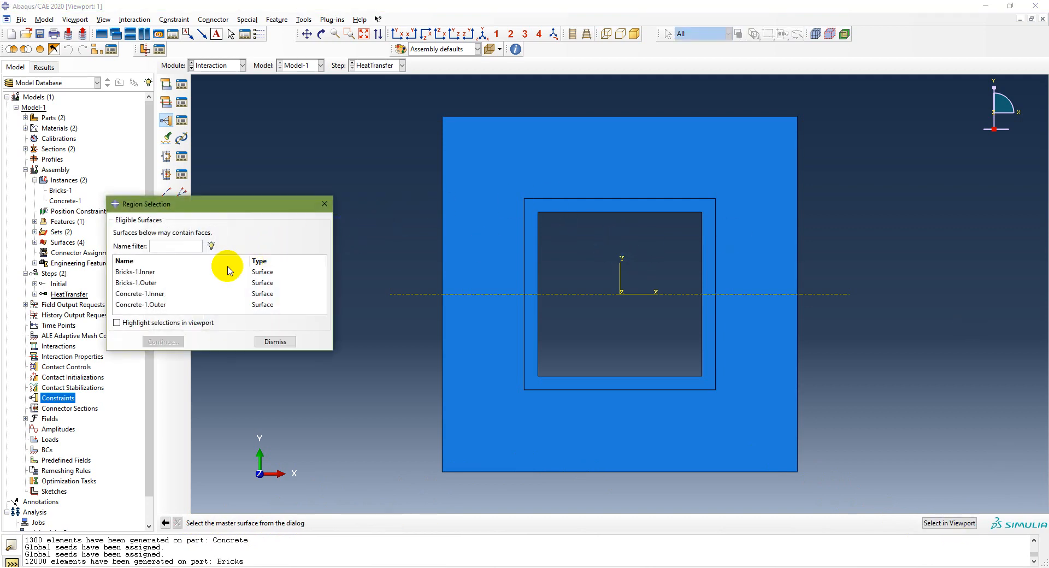
pyautogui.click(153, 296)
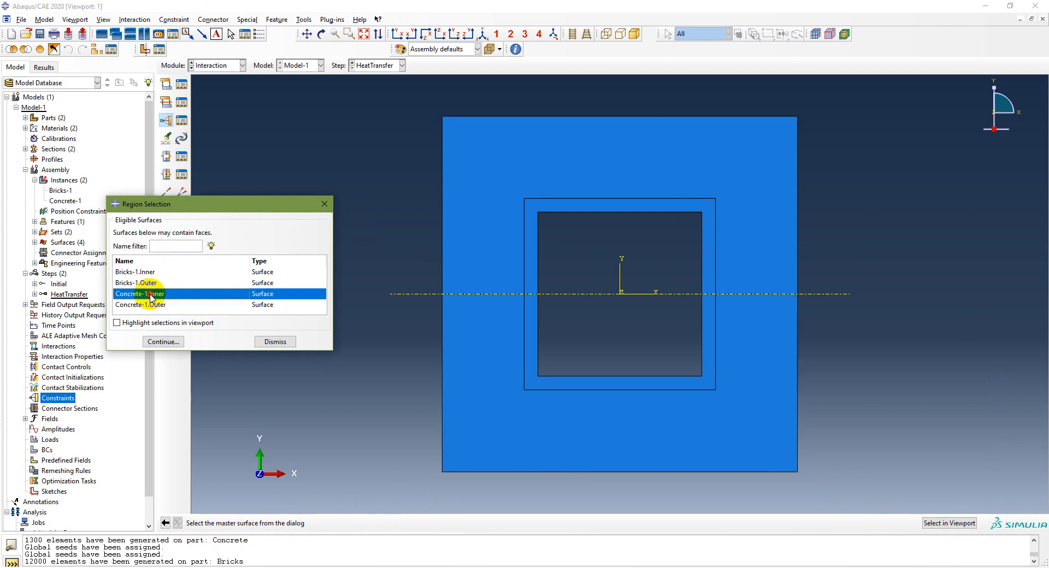
pyautogui.click(159, 342)
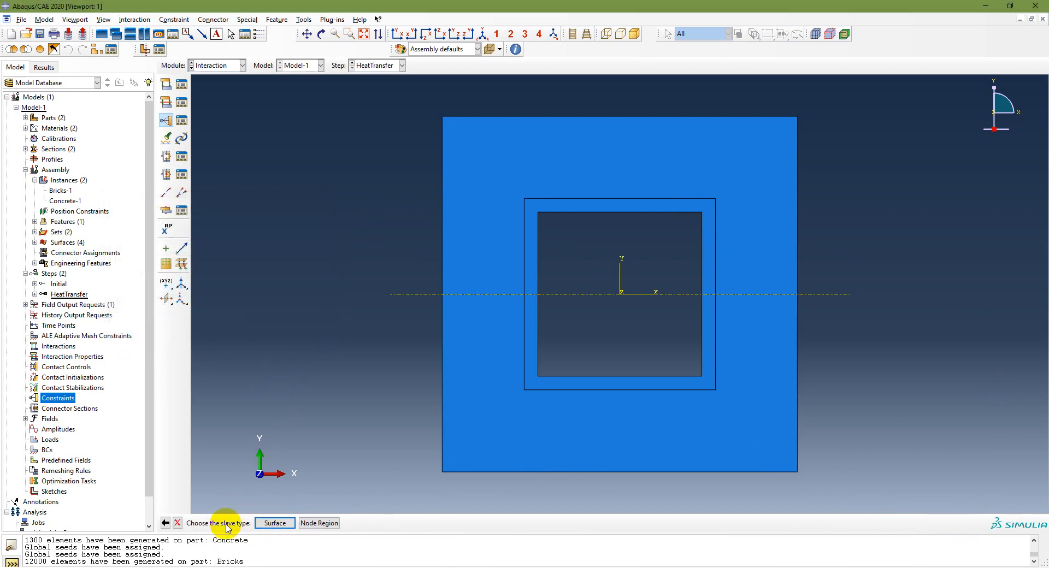
# - Choose Bricks-1.Inner as the slave surface of the tie constraint
pyautogui.click(273, 523)
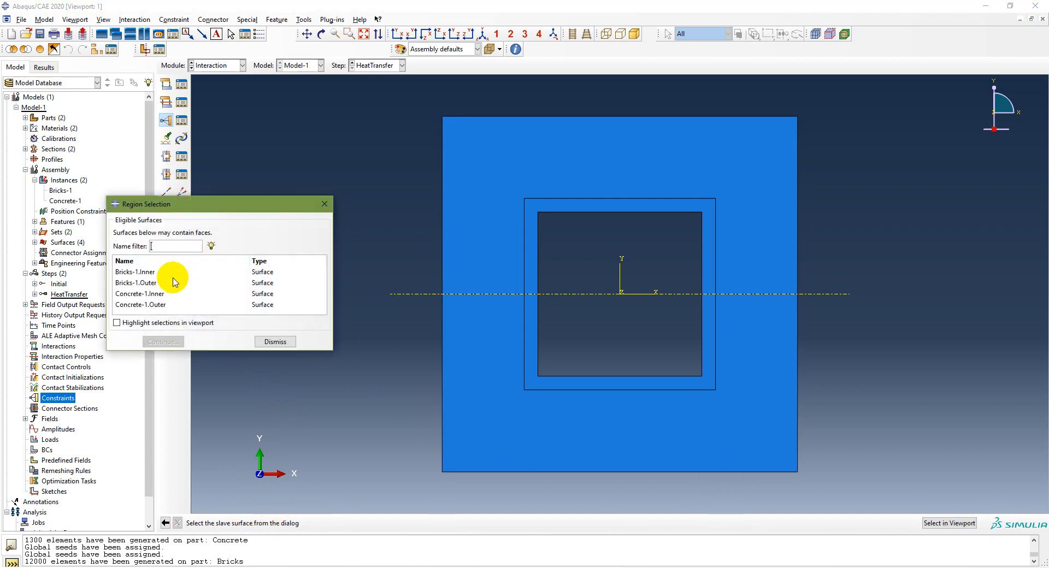
pyautogui.click(145, 272)
pyautogui.click(159, 342)
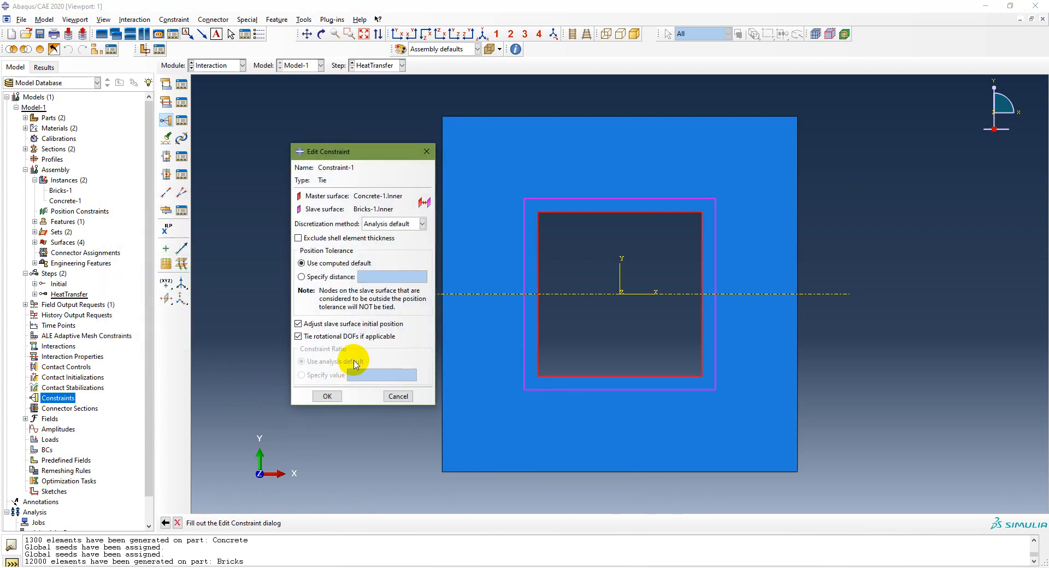
# - Change the tie constraint's master surface to Concrete-1.Outer, accept the constraint and highlight it in the model
pyautogui.moveTo(382, 155); pyautogui.dragTo(296, 167)
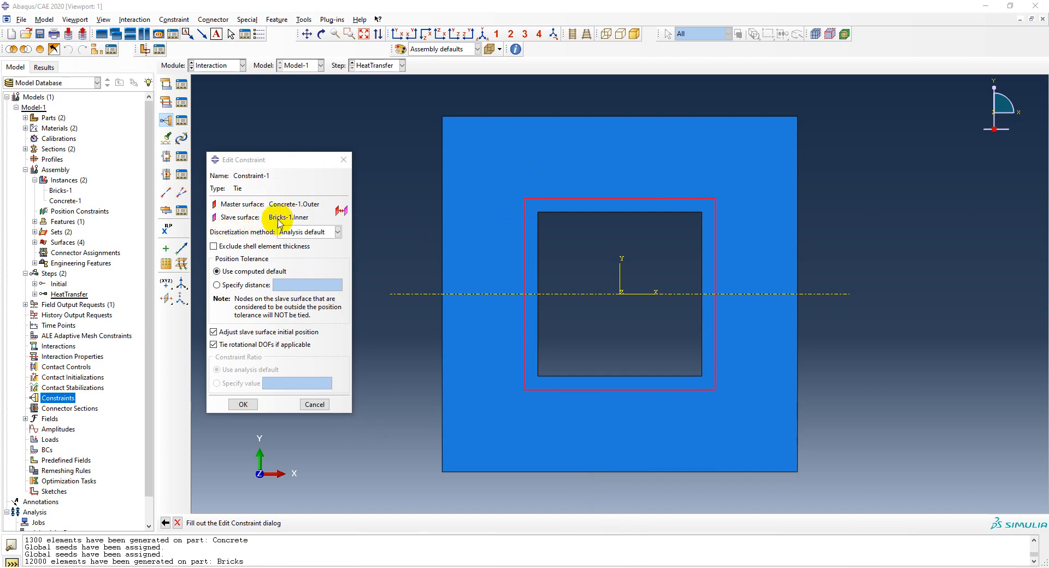
pyautogui.click(243, 405)
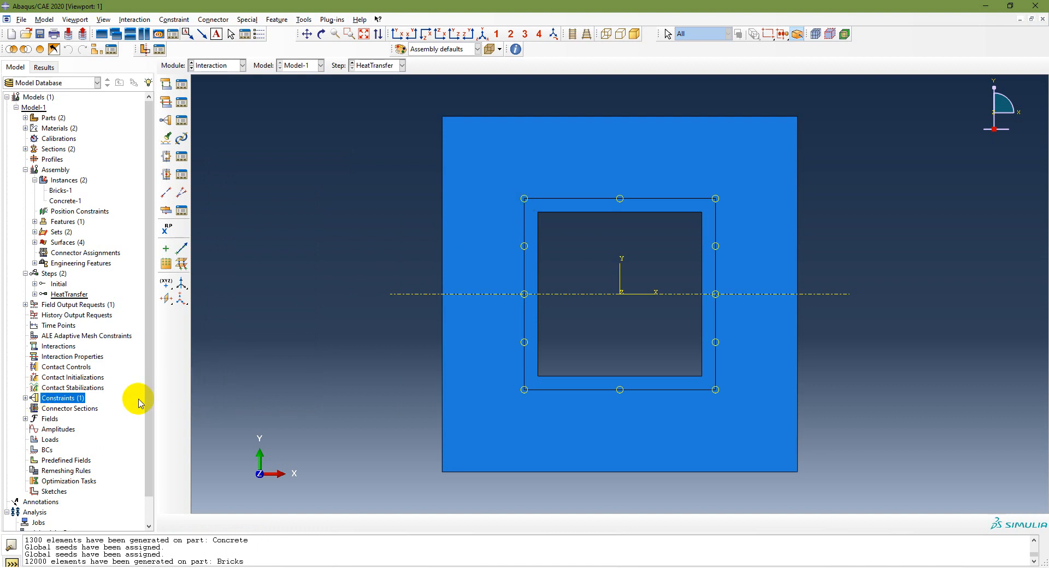
pyautogui.click(25, 398)
pyautogui.click(56, 408)
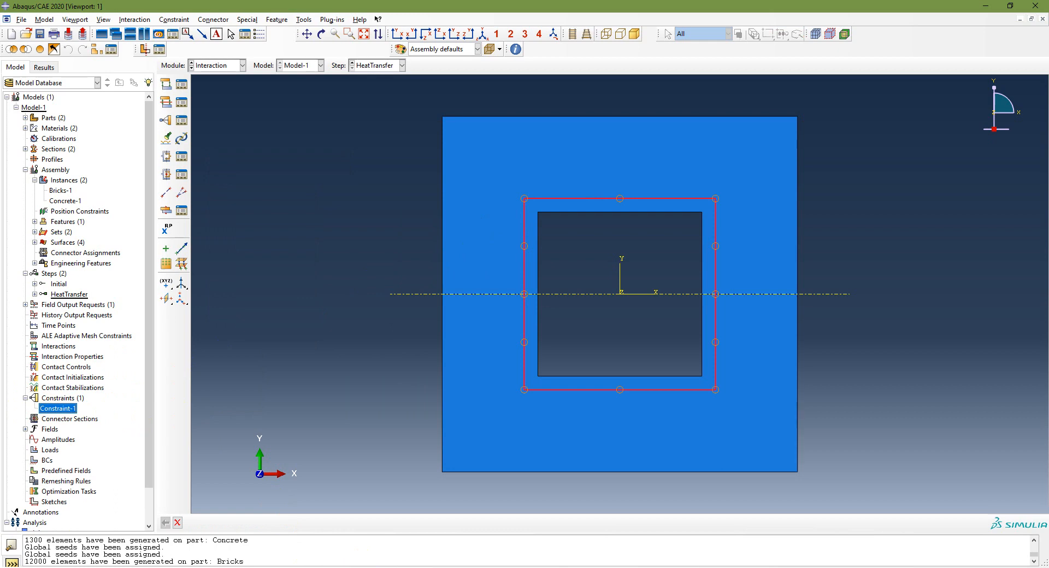
# - Check the modelling outline in PowerPoint, return to Abaqus/CAE and start a new interaction in the HeatTransfer step
pyautogui.hotkey('alt', 'Tab')
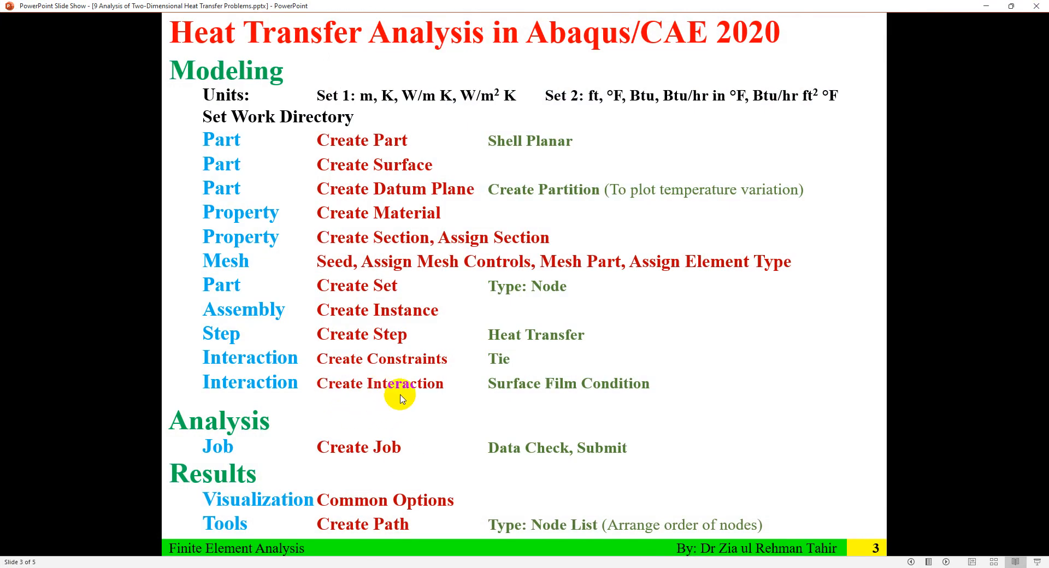
pyautogui.hotkey('alt', 'Tab')
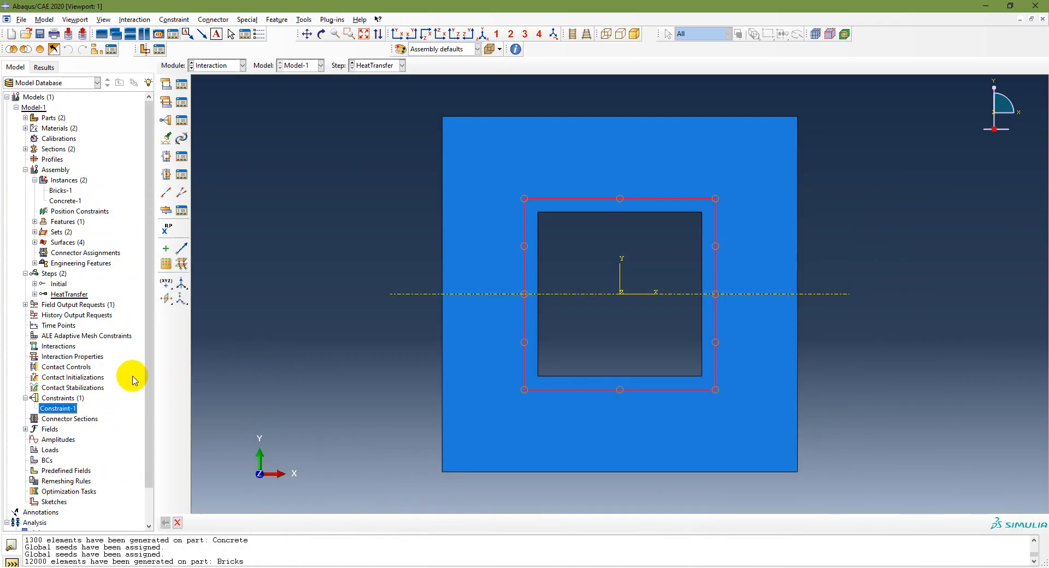
pyautogui.click(59, 346)
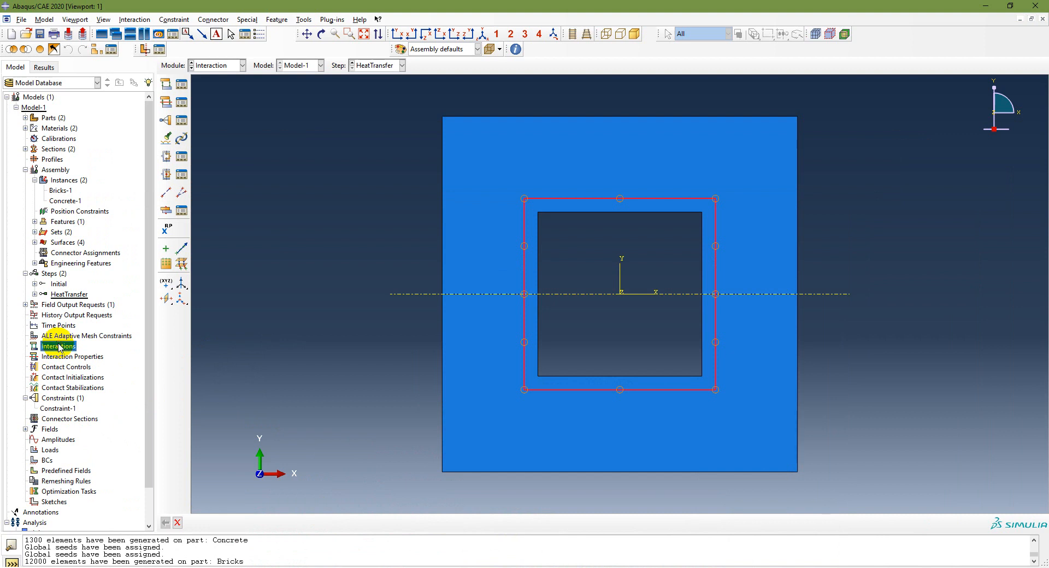
pyautogui.click(233, 67)
pyautogui.click(218, 121)
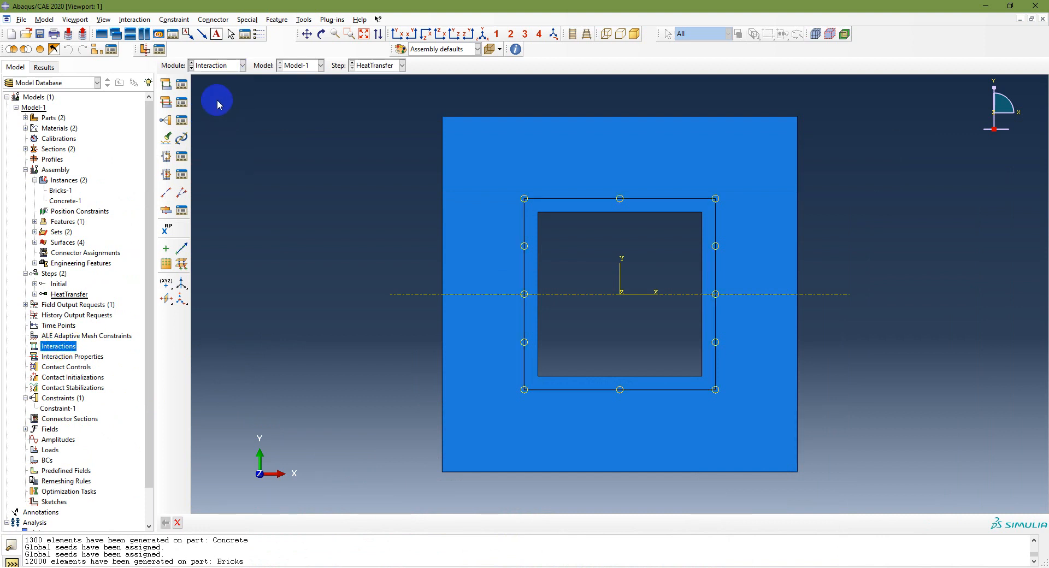
pyautogui.click(166, 85)
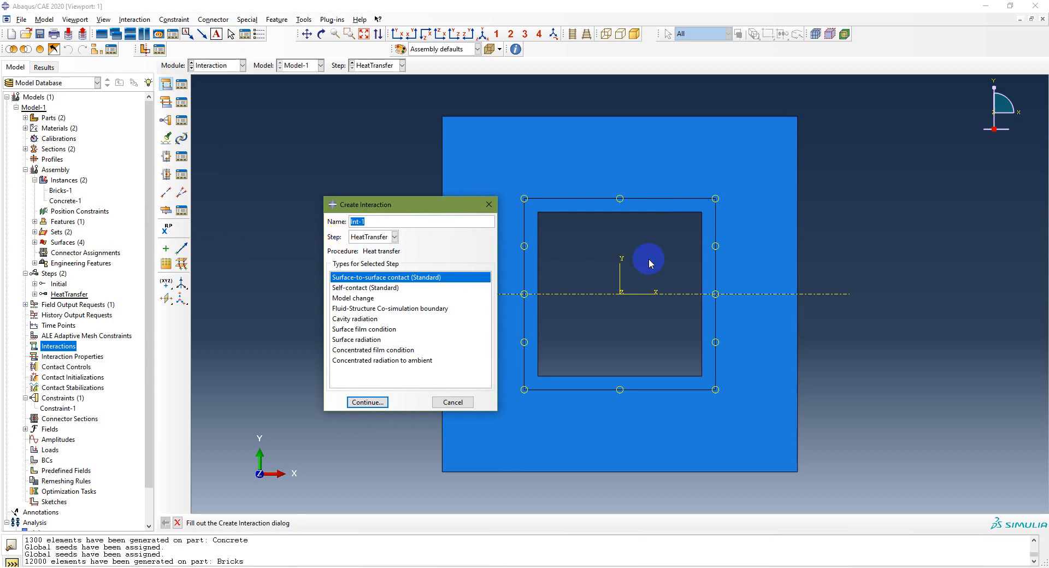
# - Switch to PowerPoint and examine the chimney example's convection coefficients and inside and outside temperatures
pyautogui.hotkey('alt', 'Tab')
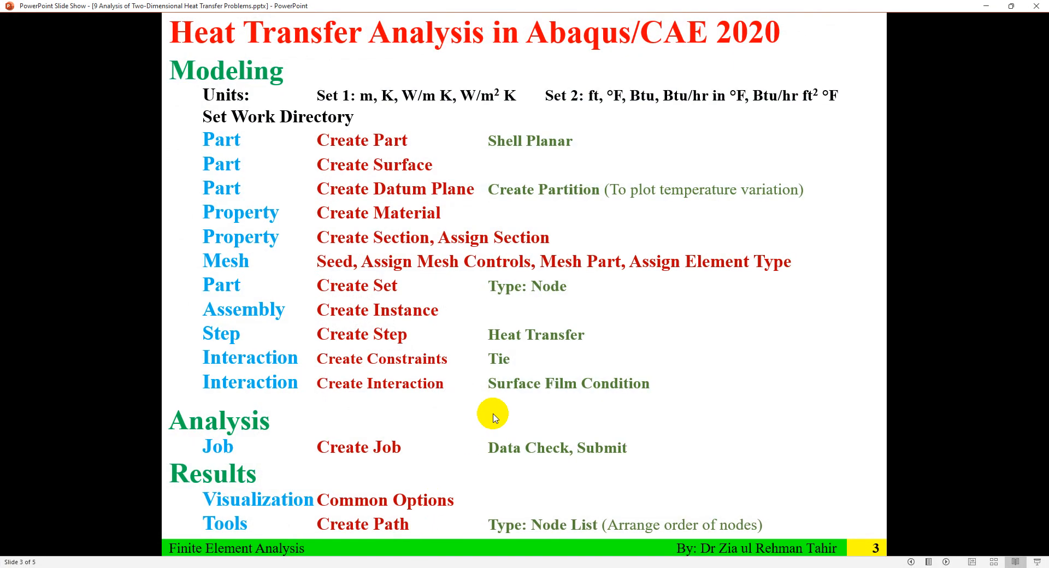
pyautogui.scroll(-1, 500, 403)
pyautogui.scroll(1, 500, 404)
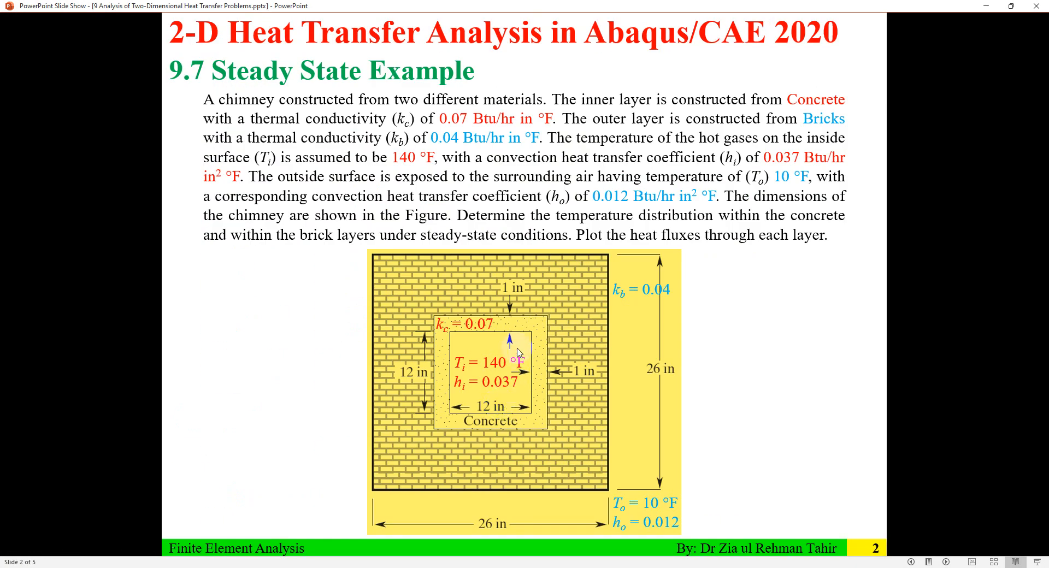
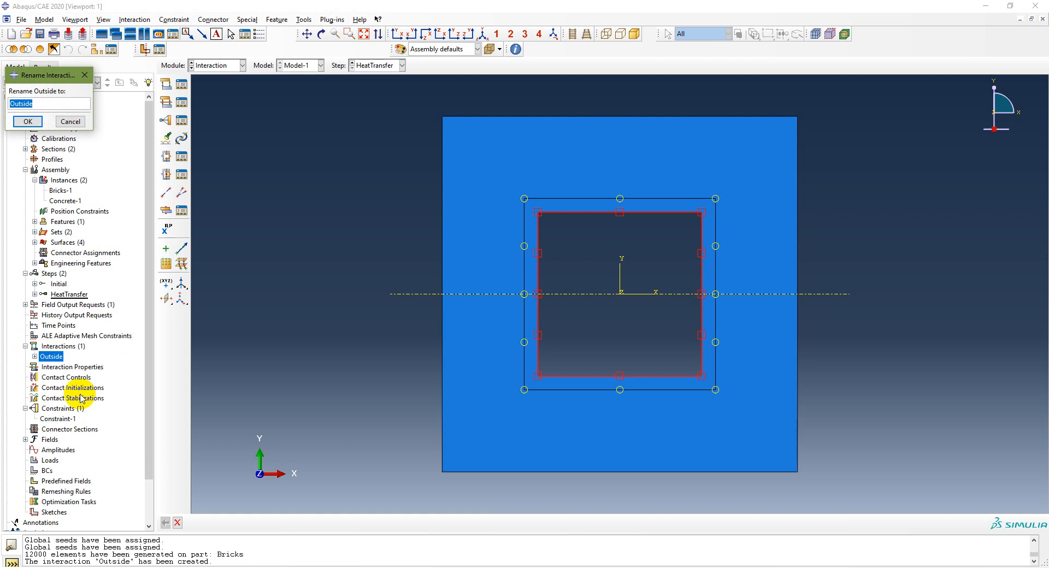
# - Rename the existing Outside interaction as Inside
pyautogui.press('Home')
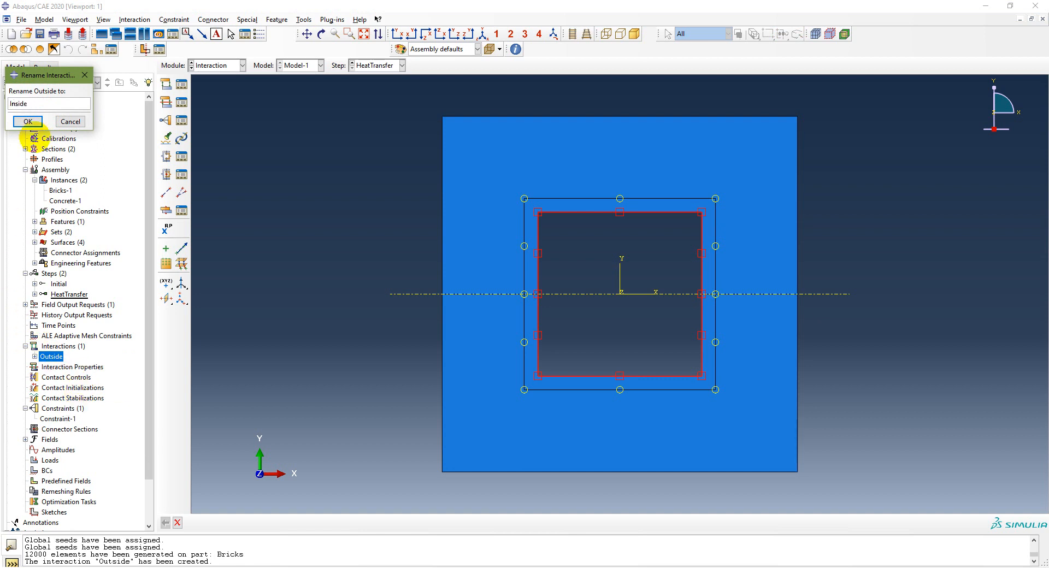
pyautogui.click(25, 121)
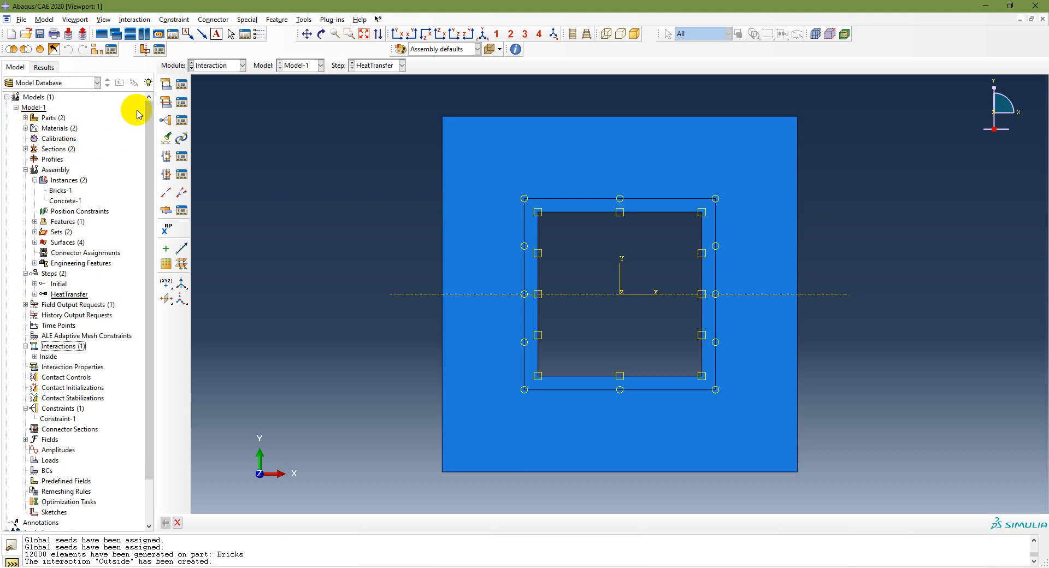
# - Create a surface film condition interaction named Outside in the HeatTransfer step
pyautogui.click(166, 83)
pyautogui.write('Outis')
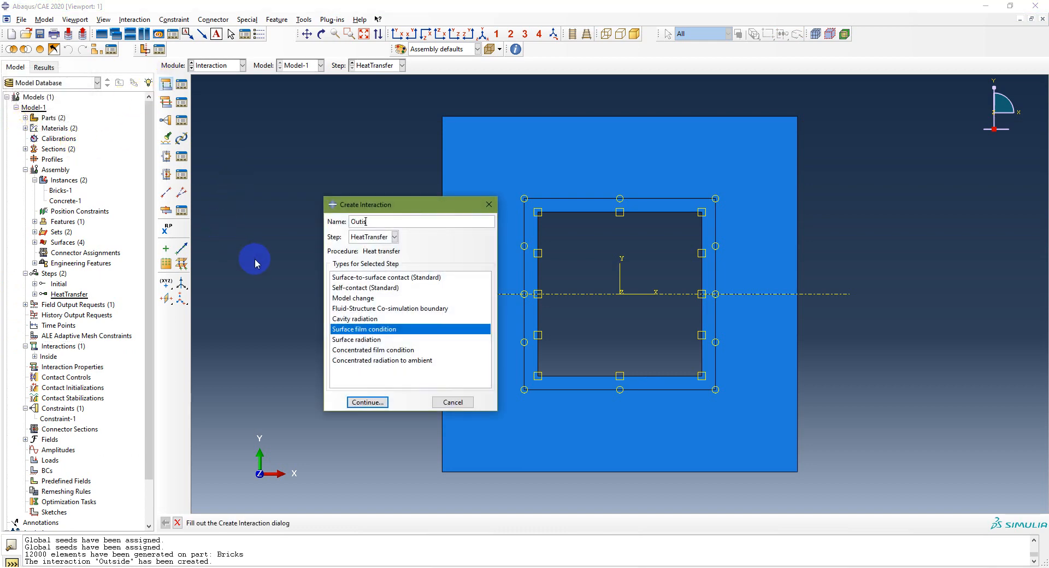
pyautogui.press('BackSpace')
pyautogui.press('BackSpace')
pyautogui.write('side')
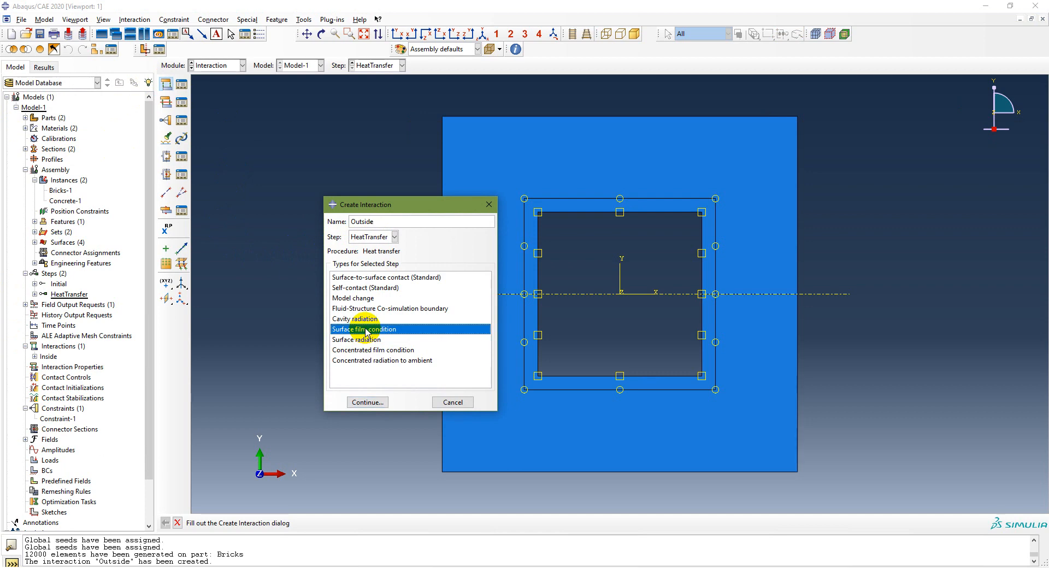
pyautogui.click(367, 402)
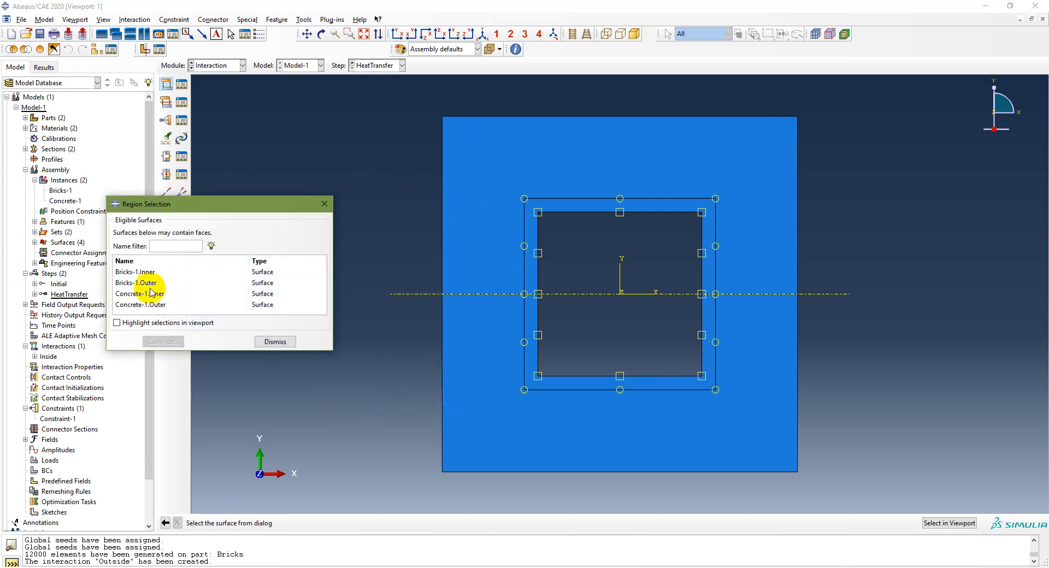
# - Apply the Outside film condition to Bricks-1.Outer with a film coefficient of .012 and a sink temperature of 10
pyautogui.click(153, 284)
pyautogui.click(158, 341)
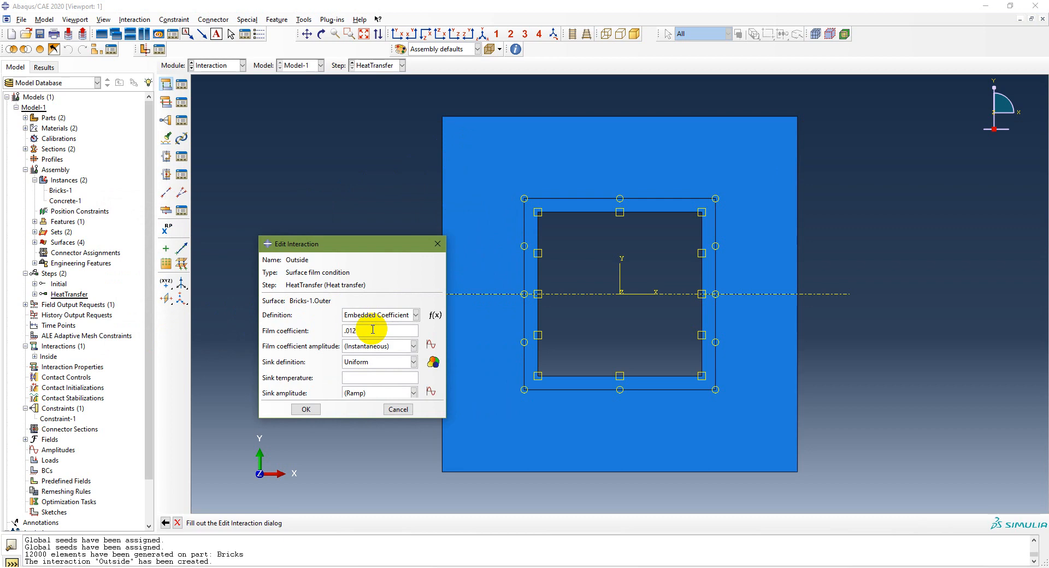
pyautogui.click(365, 377)
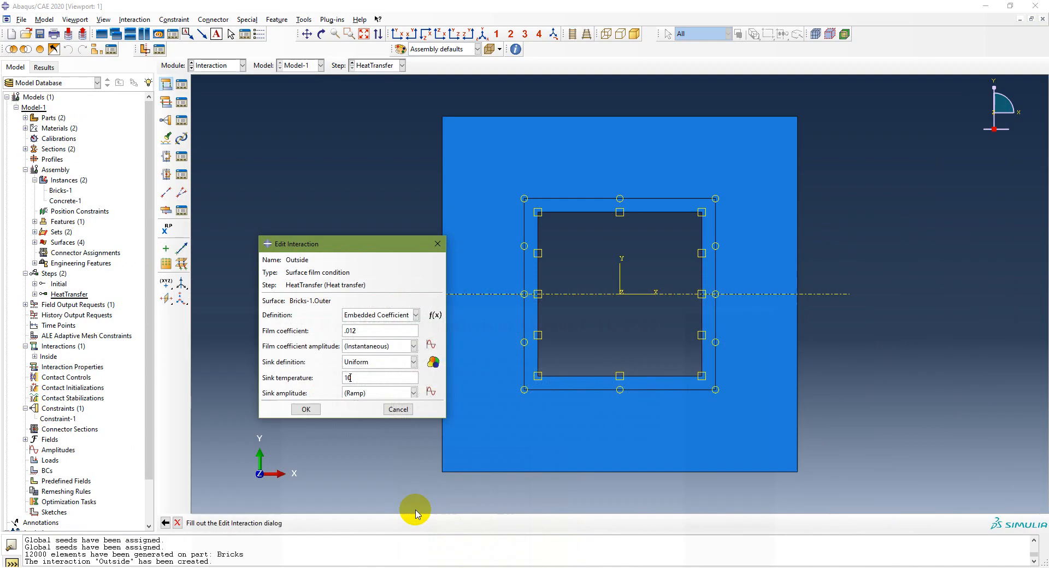
pyautogui.click(307, 411)
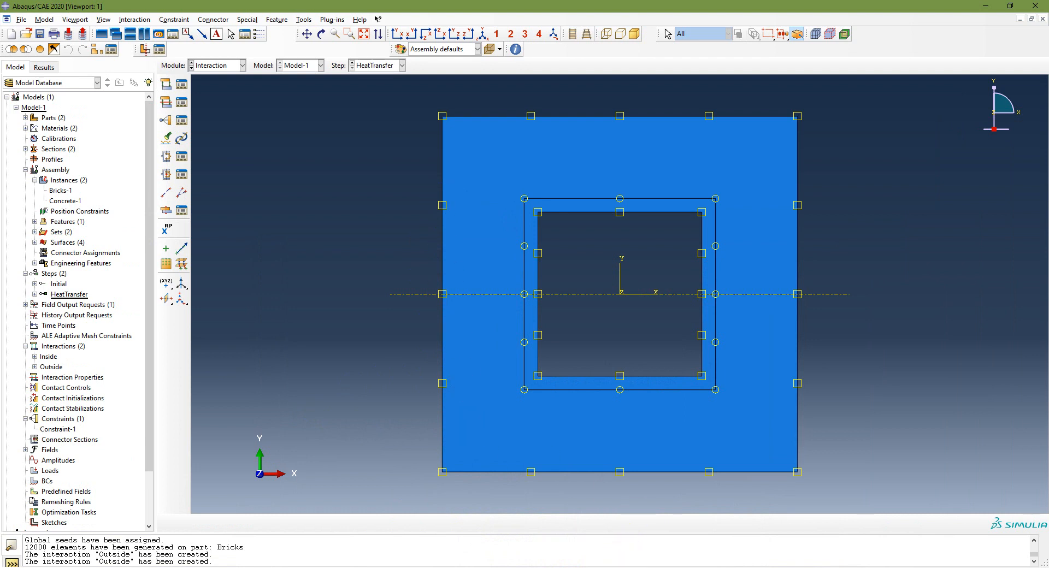
pyautogui.hotkey('alt', 'Tab')
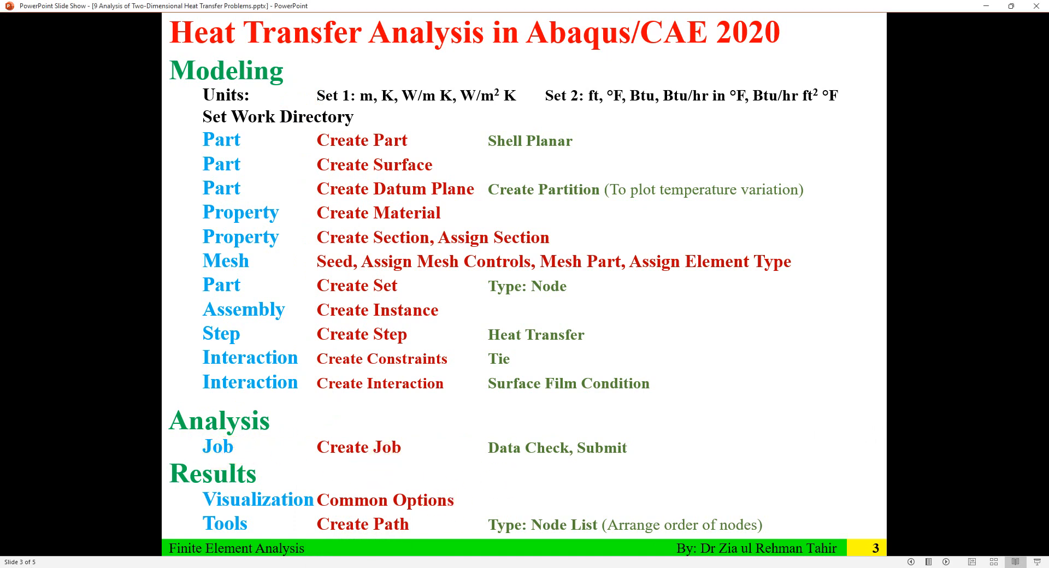
pyautogui.hotkey('alt', 'Tab')
pyautogui.scroll(-2, 101, 459)
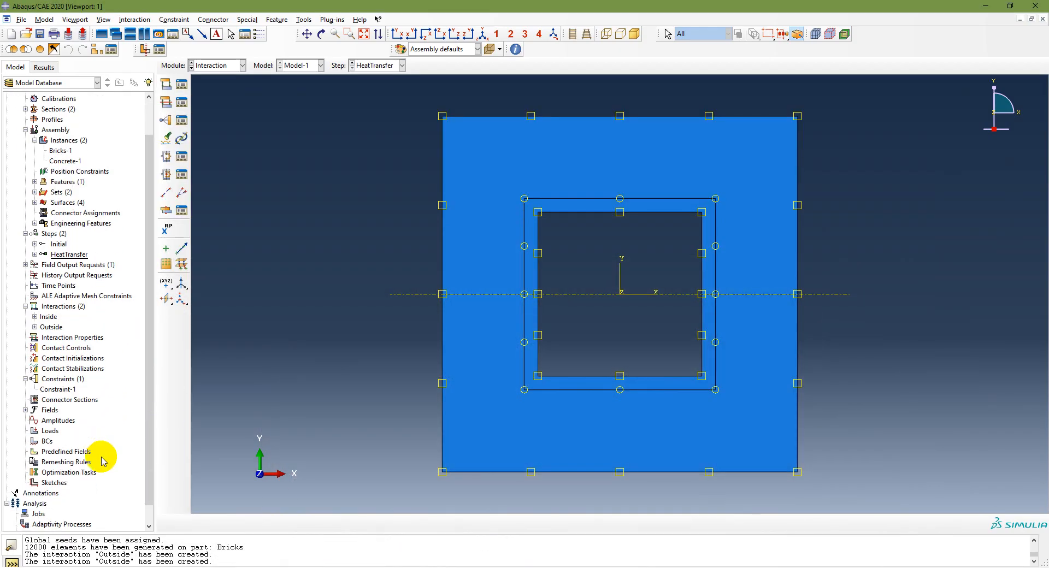
pyautogui.doubleClick(38, 495)
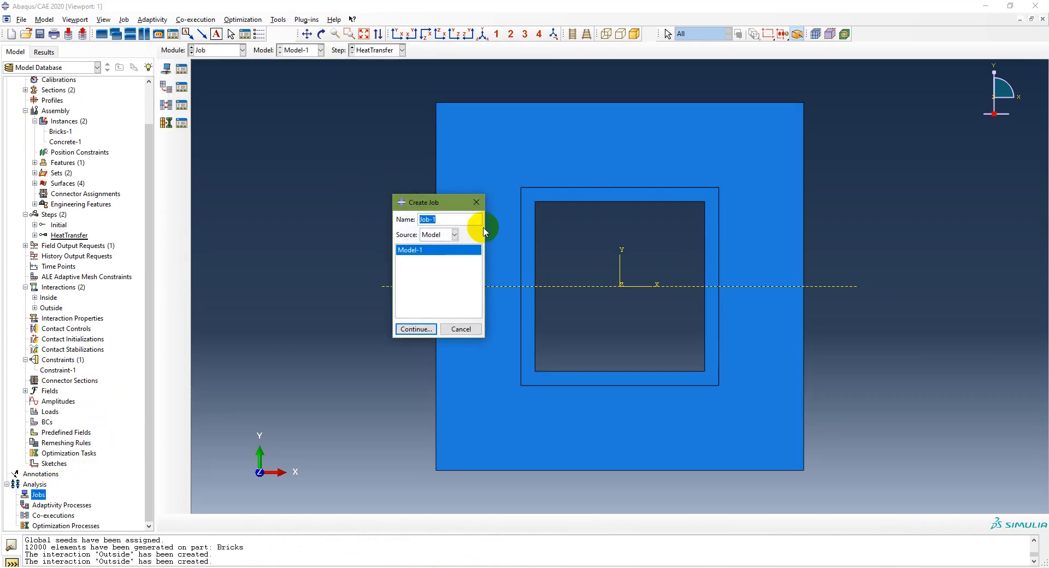
pyautogui.click(460, 329)
# - Rename Model-1 as SSHT_Example
pyautogui.scroll(1, 132, 317)
pyautogui.scroll(1, 133, 318)
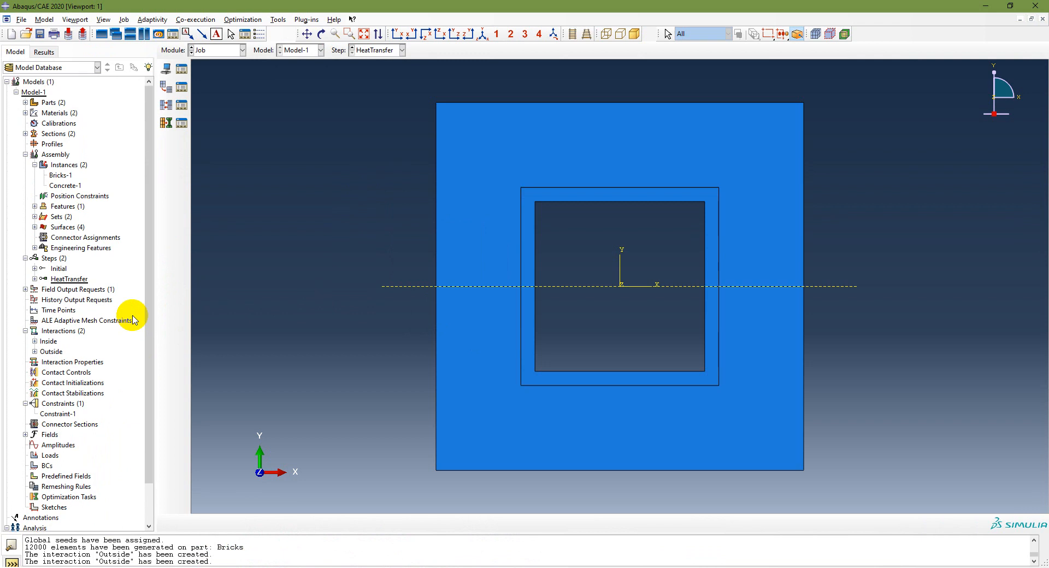
pyautogui.click(34, 92)
pyautogui.rightClick(35, 94)
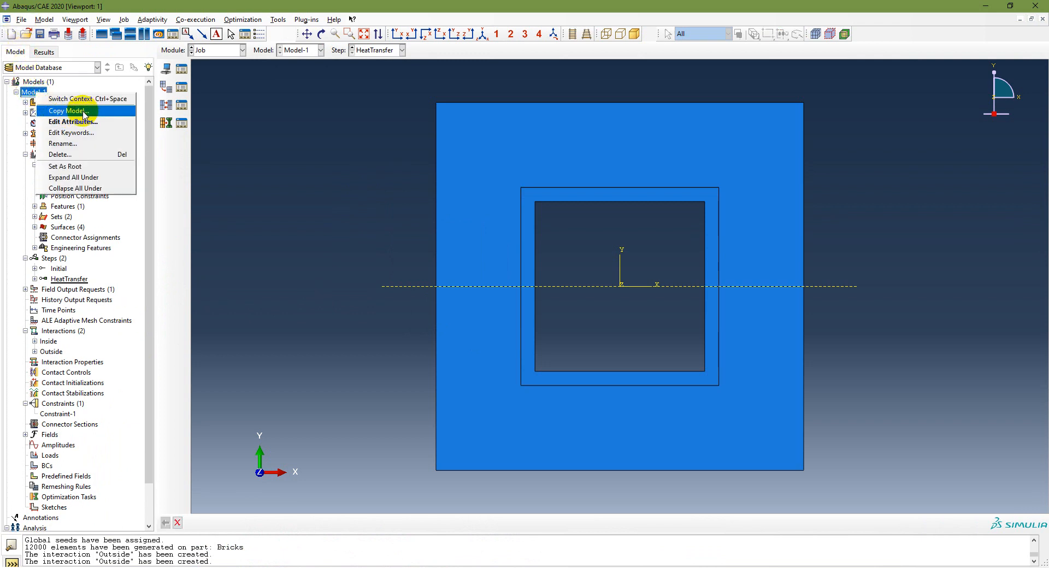
pyautogui.click(76, 143)
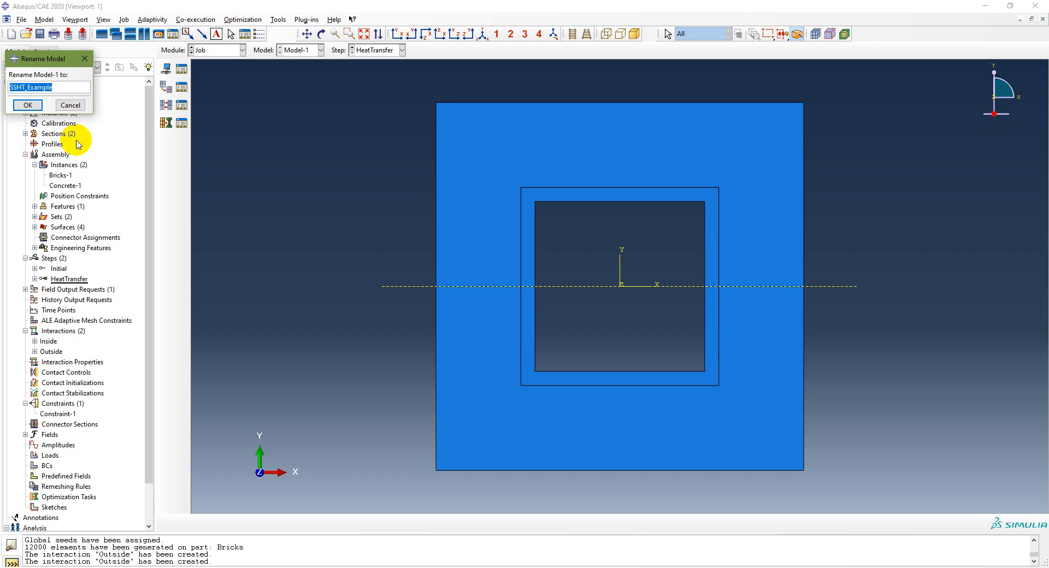
pyautogui.click(28, 105)
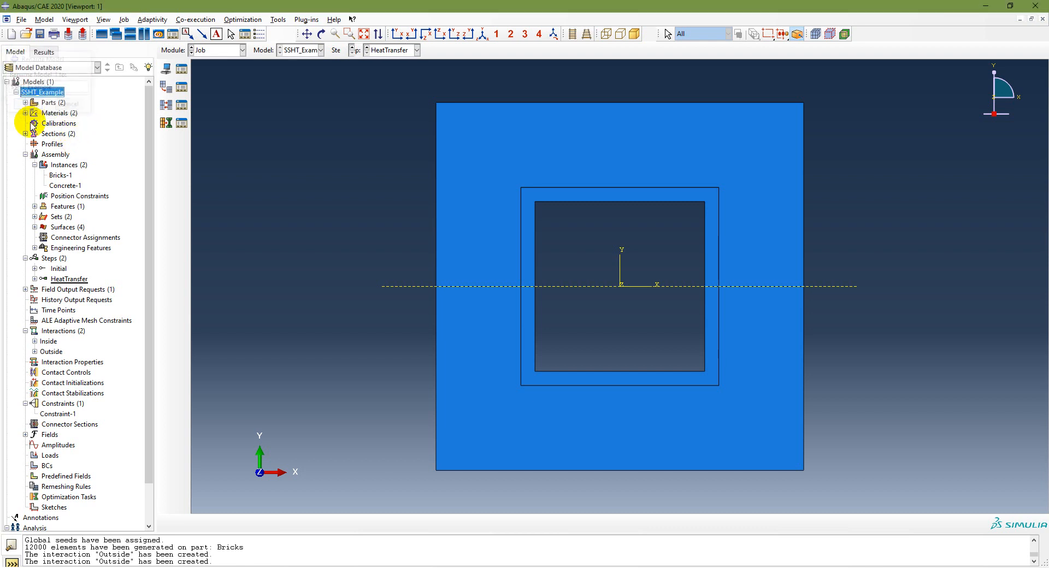
# - Create a full analysis job named SSHT_Example from the SSHT_Example model, keeping the default job settings
pyautogui.scroll(-3, 144, 394)
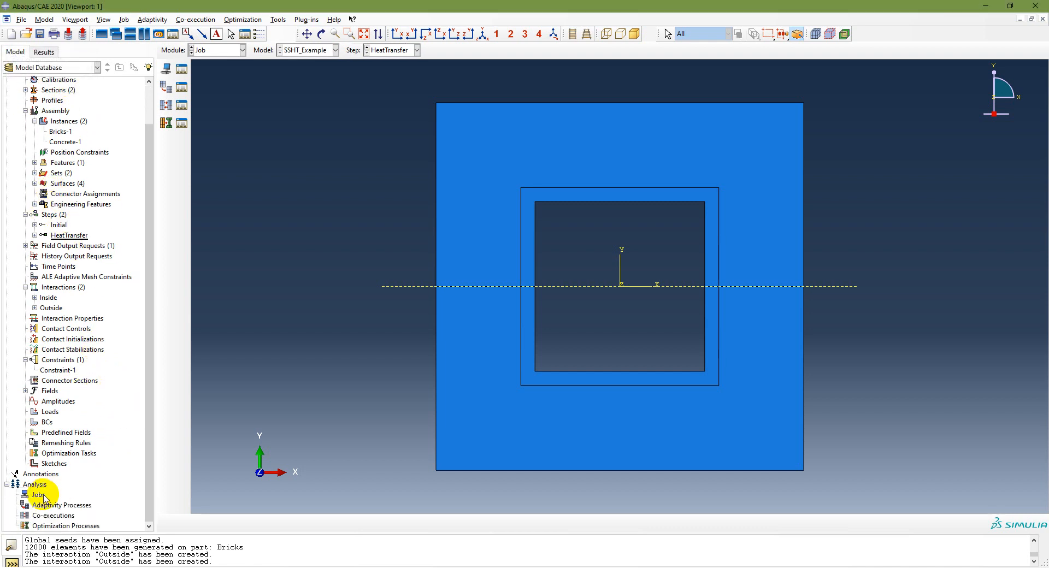
pyautogui.click(39, 495)
pyautogui.doubleClick(44, 498)
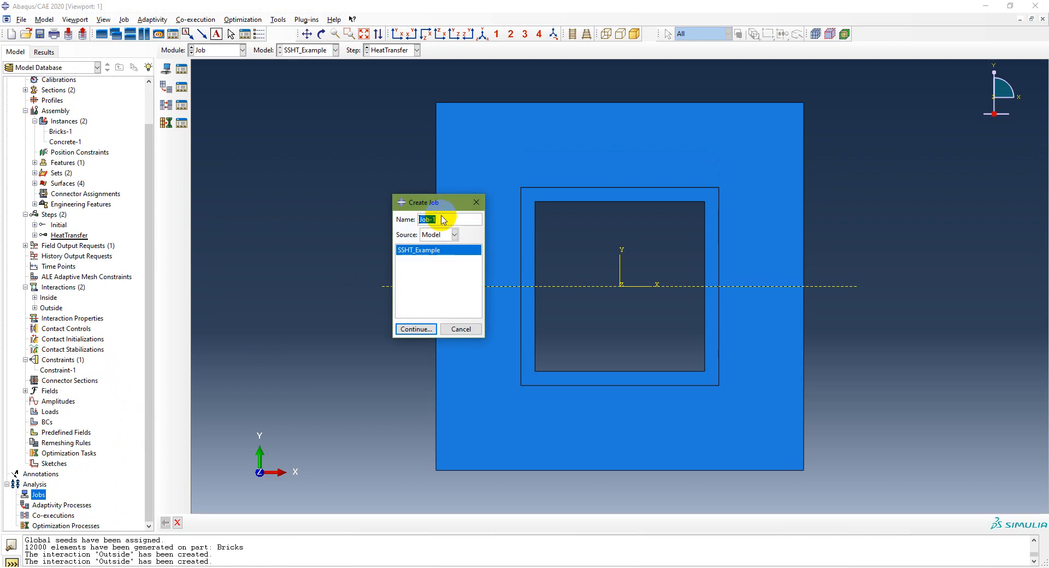
pyautogui.hotkey('ctrl', 'v')
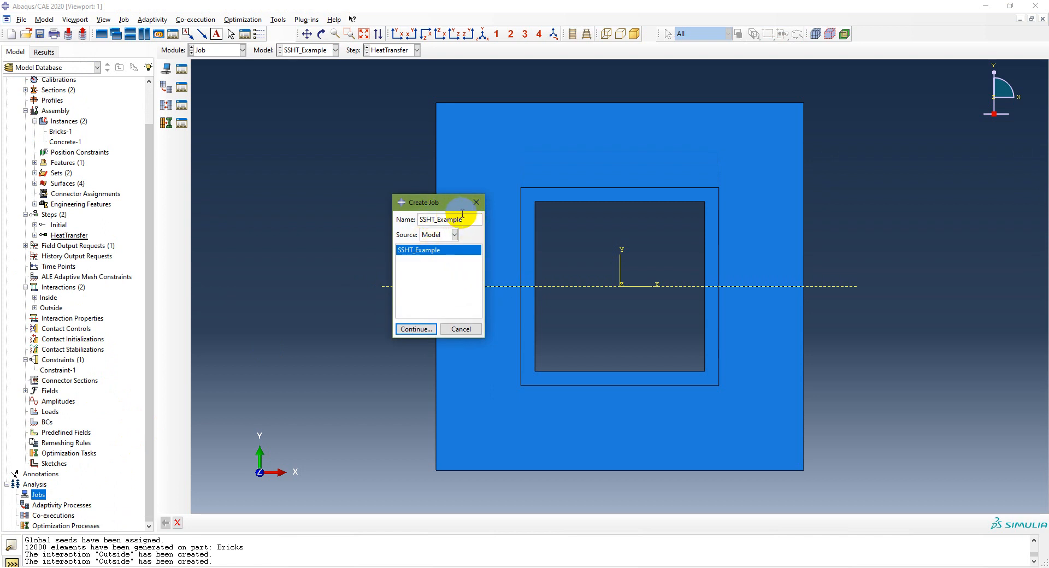
pyautogui.click(416, 329)
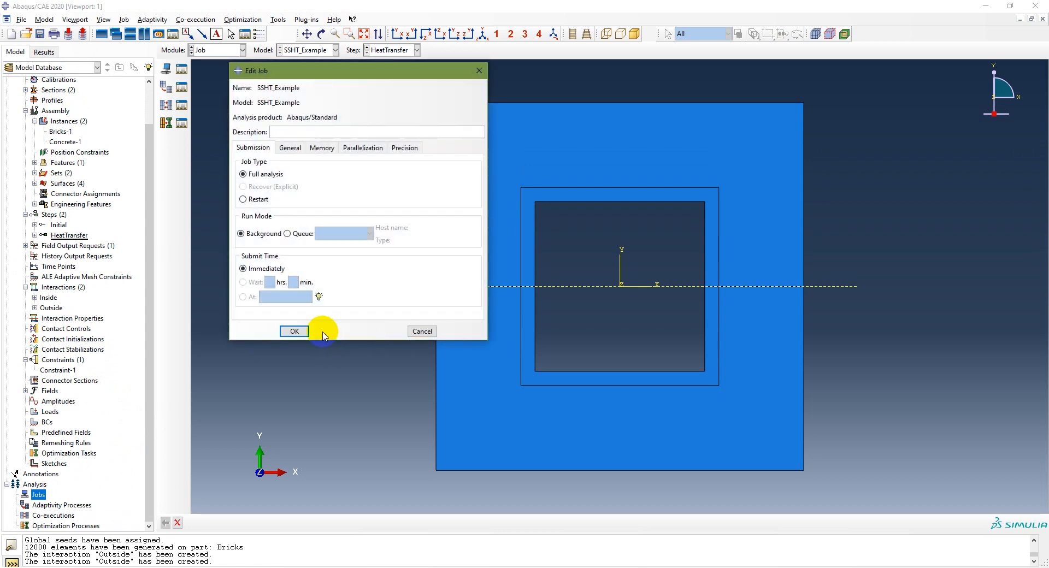
pyautogui.click(293, 329)
# - Run a data check on the SSHT_Example job, continuing without requested history output
pyautogui.click(15, 494)
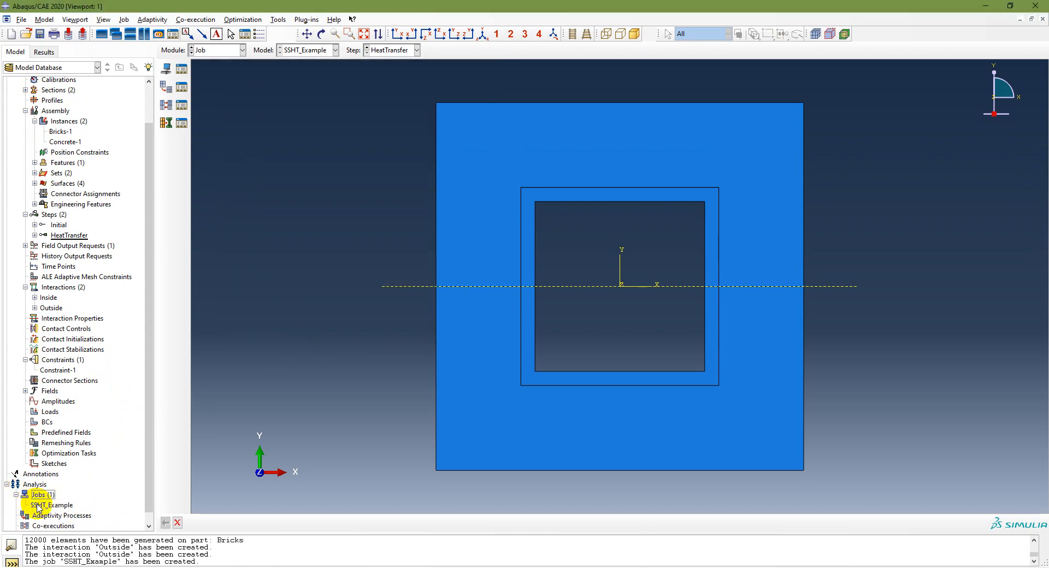
pyautogui.rightClick(37, 505)
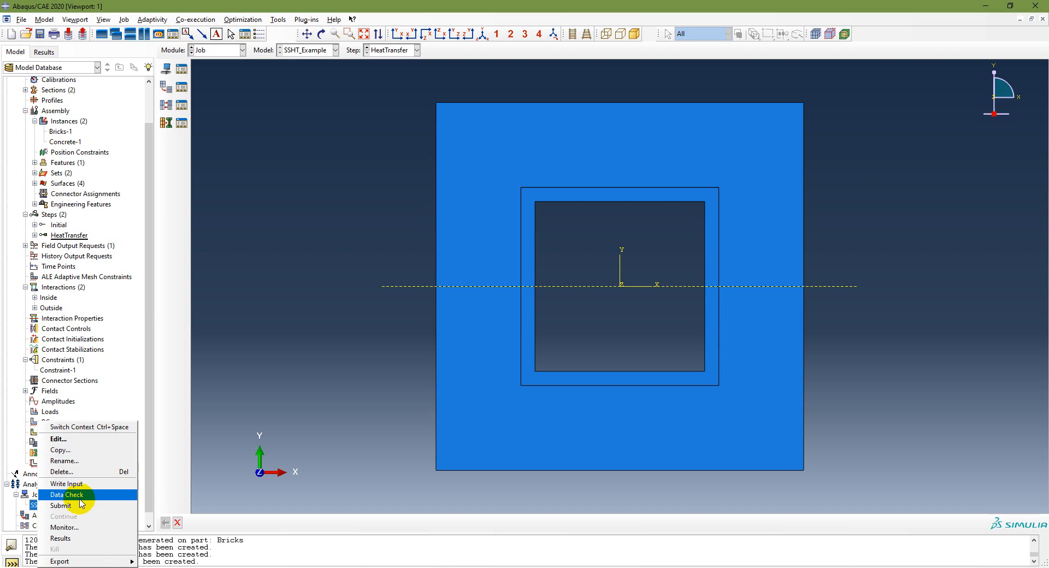
pyautogui.click(81, 504)
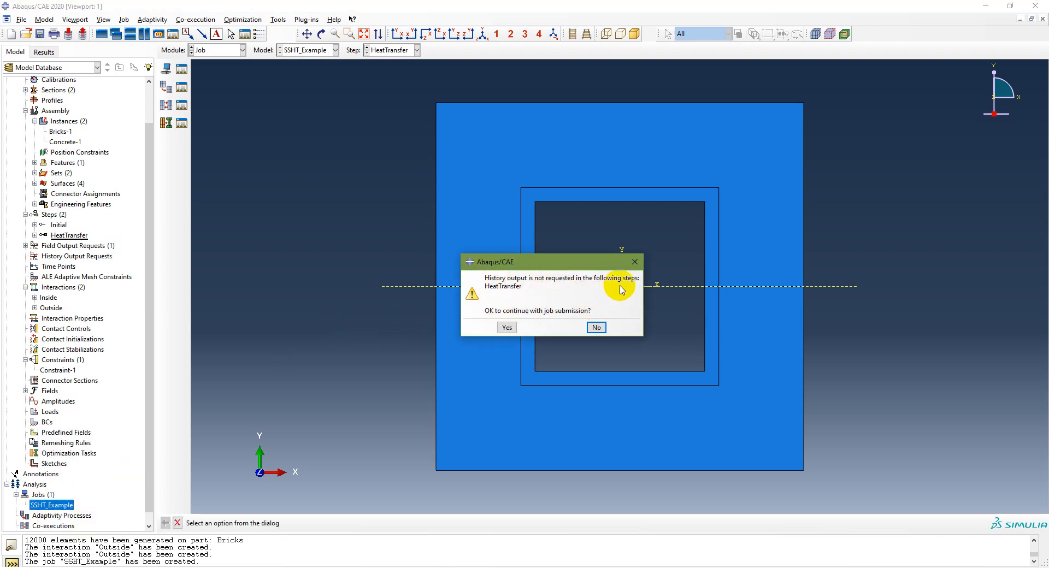
pyautogui.click(507, 328)
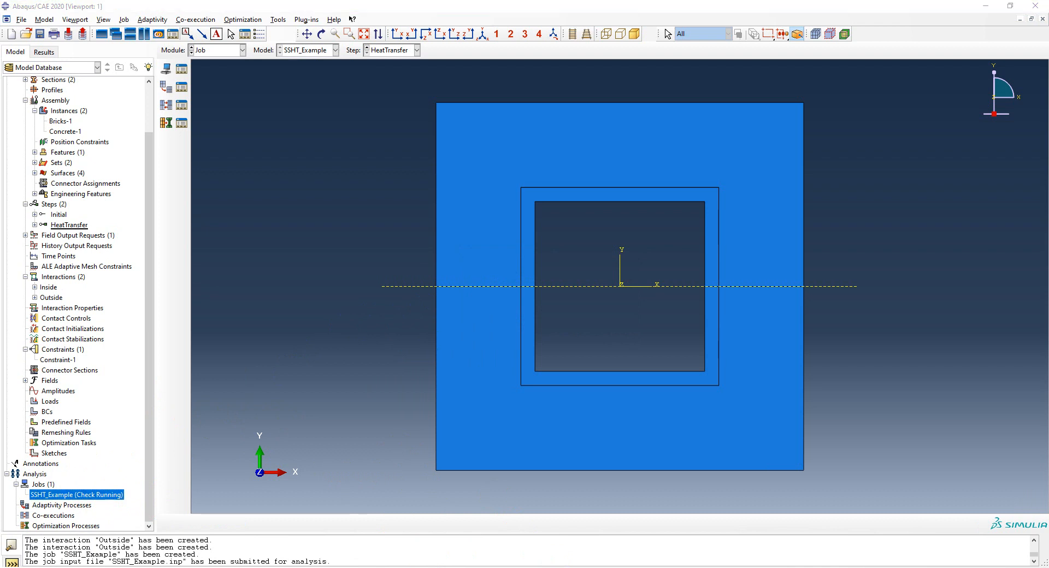
# - Submit the SSHT_Example job for analysis, overwriting the existing job files and continuing without history output
pyautogui.rightClick(107, 498)
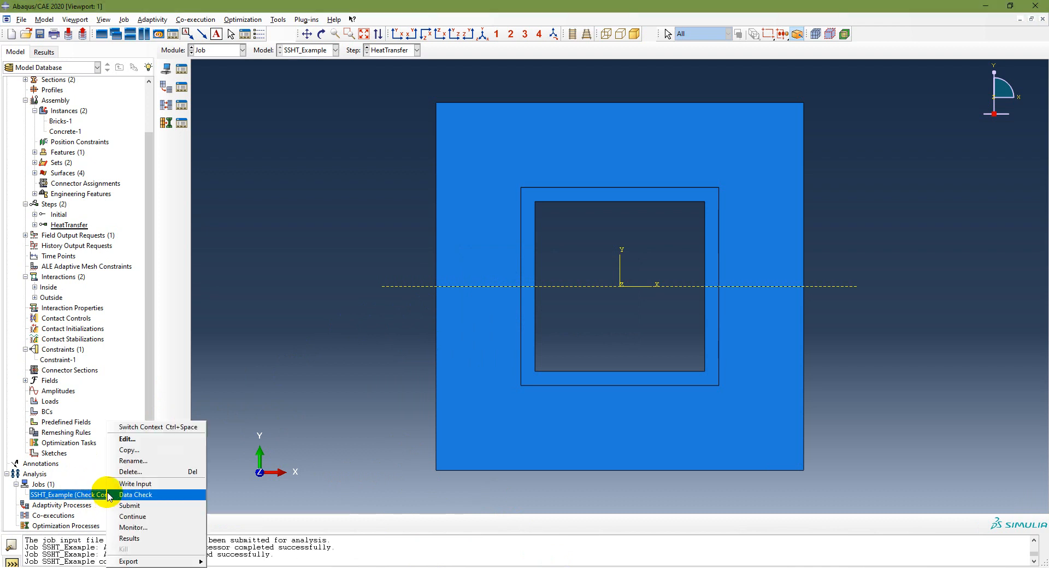
pyautogui.click(132, 507)
pyautogui.click(471, 192)
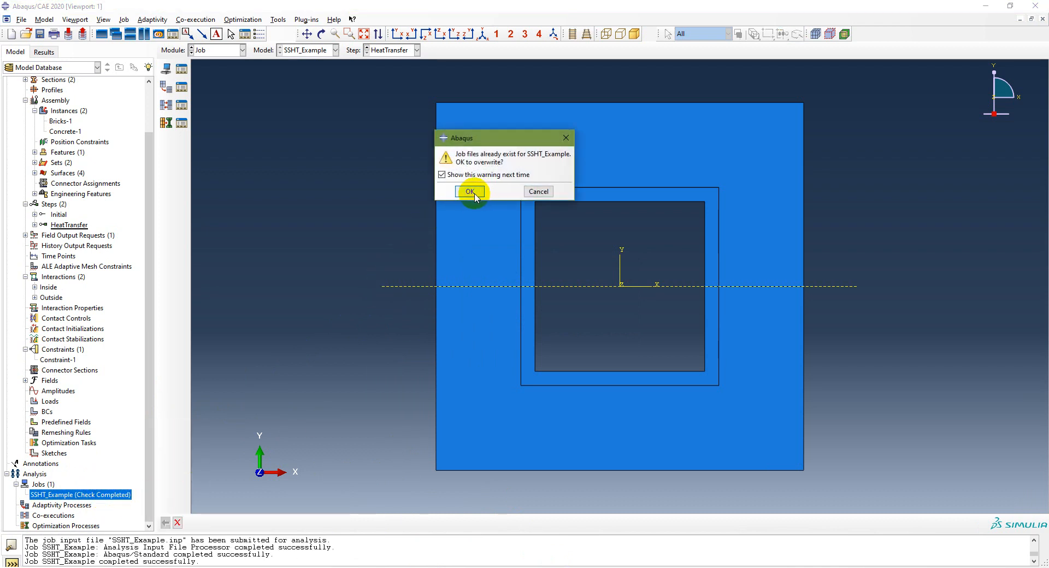
pyautogui.click(507, 329)
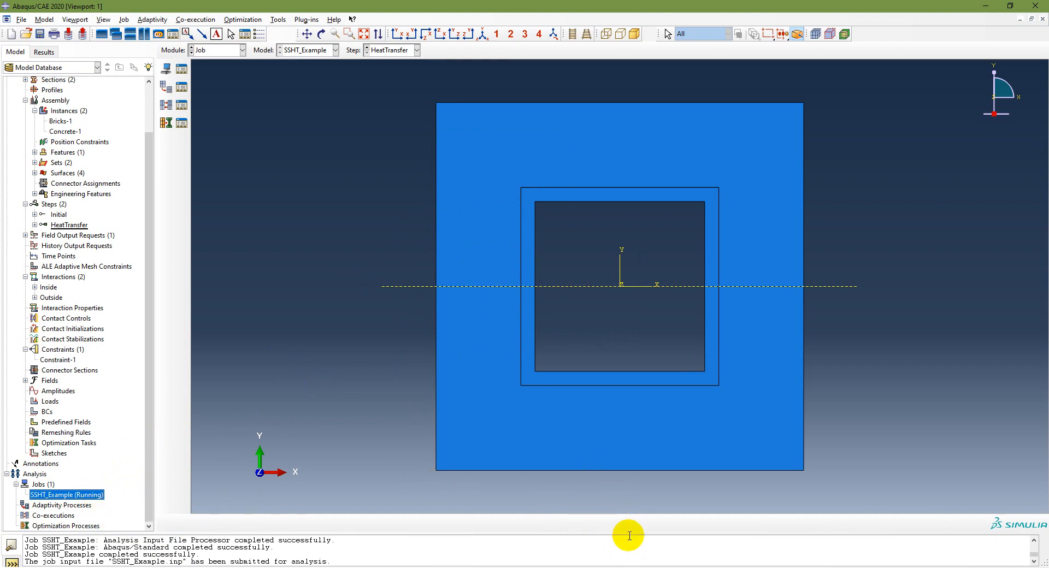
# - Open the results of the SSHT_Example job and load the output database SSHT_Example.odb as read-only
pyautogui.rightClick(87, 495)
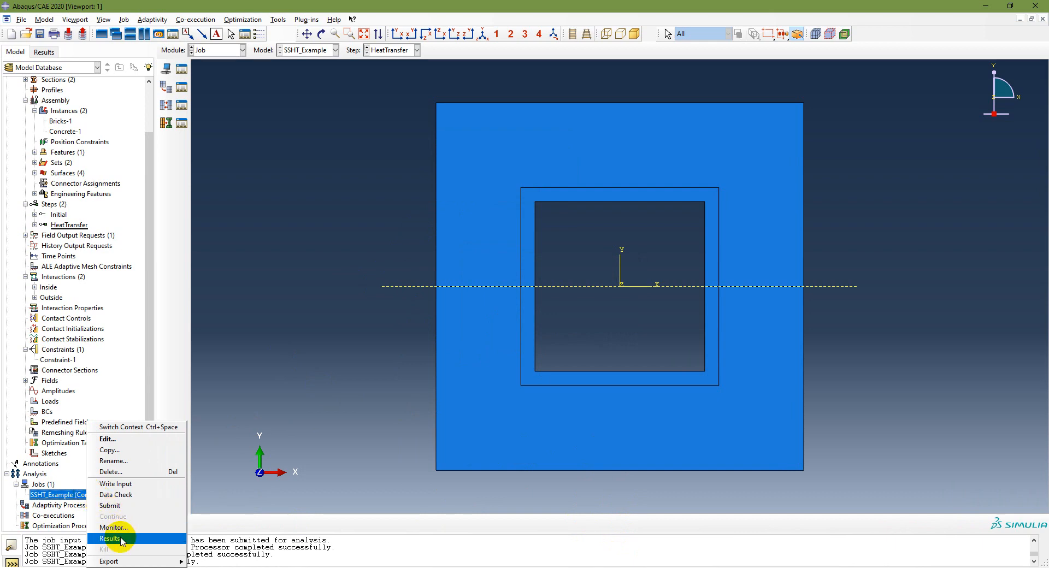
pyautogui.click(137, 538)
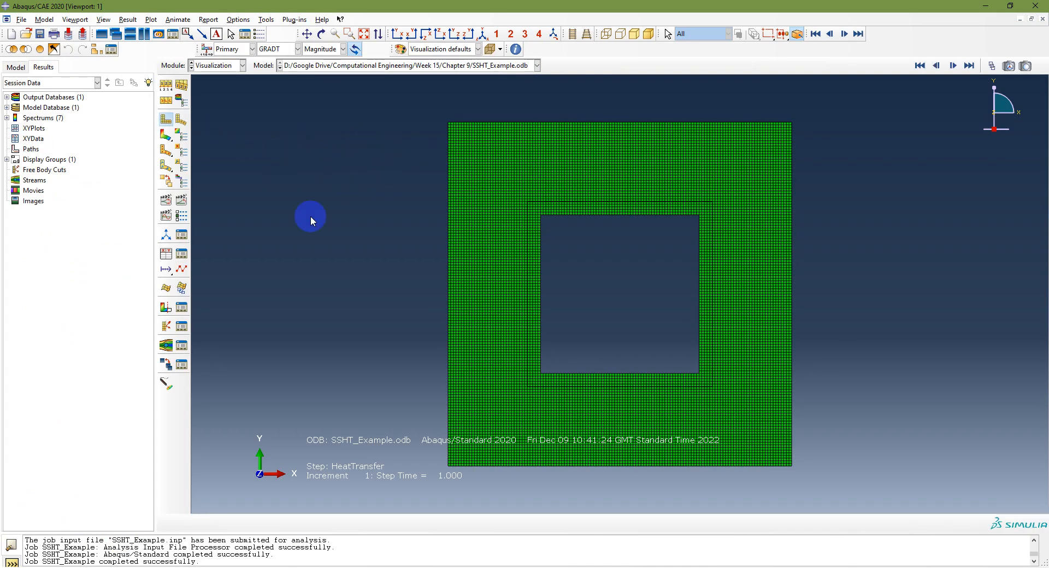
pyautogui.click(22, 21)
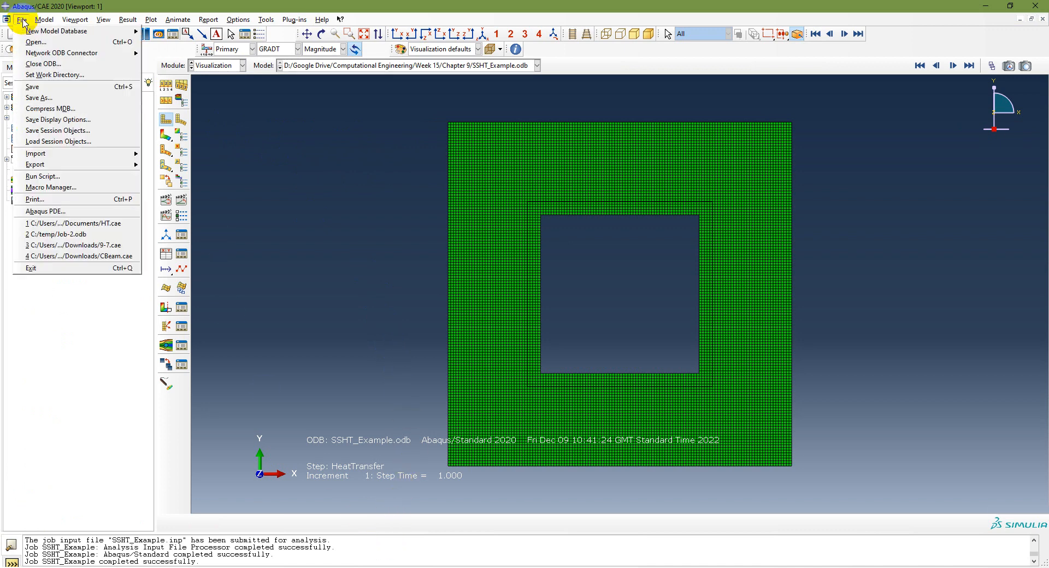
pyautogui.click(35, 43)
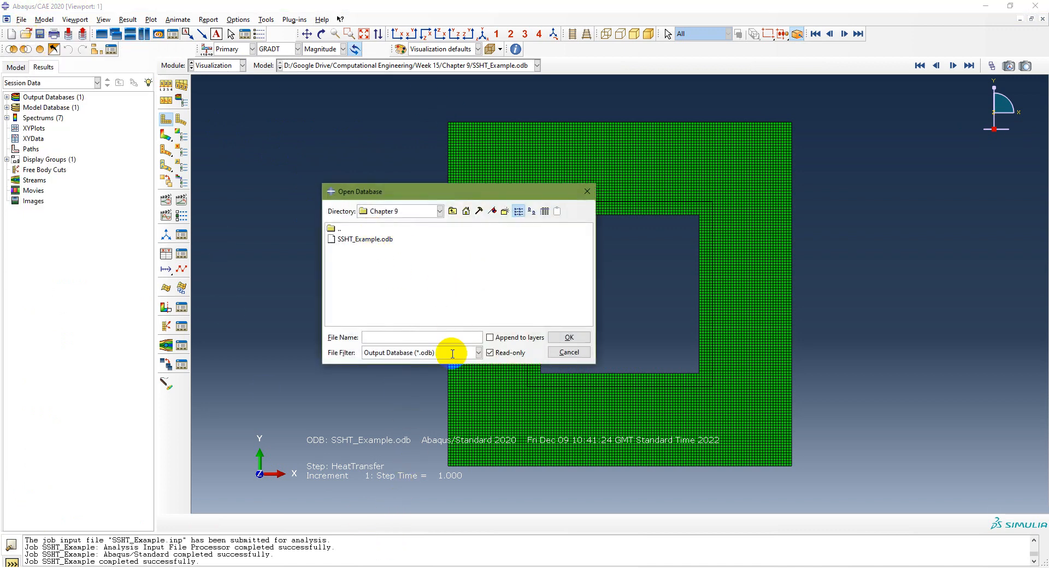
pyautogui.click(365, 239)
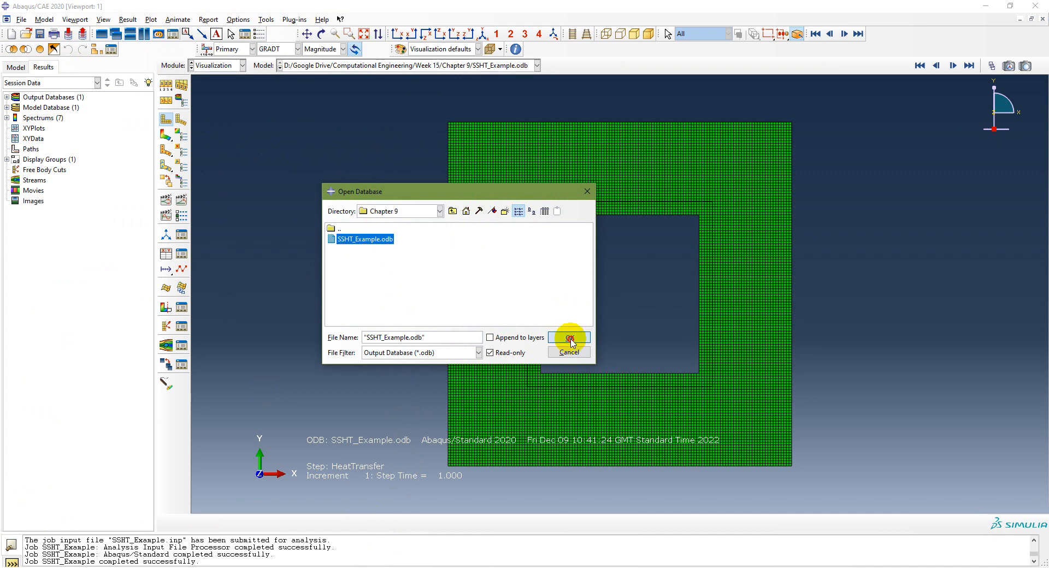
pyautogui.click(568, 338)
# - Expand the contents of SSHT_Example.odb and plot the GRADT magnitude contours on the chimney section
pyautogui.click(6, 97)
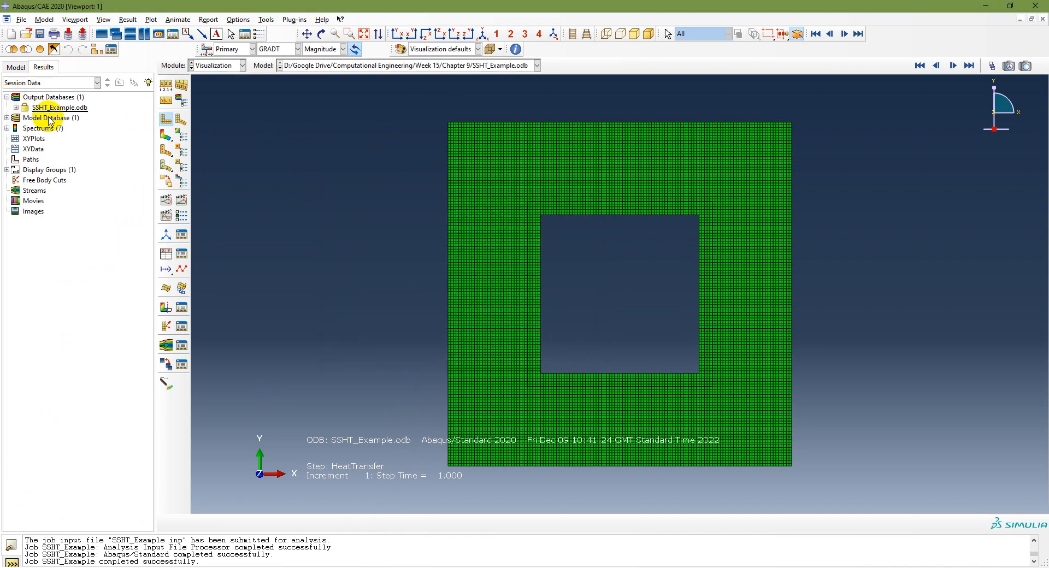
pyautogui.click(38, 107)
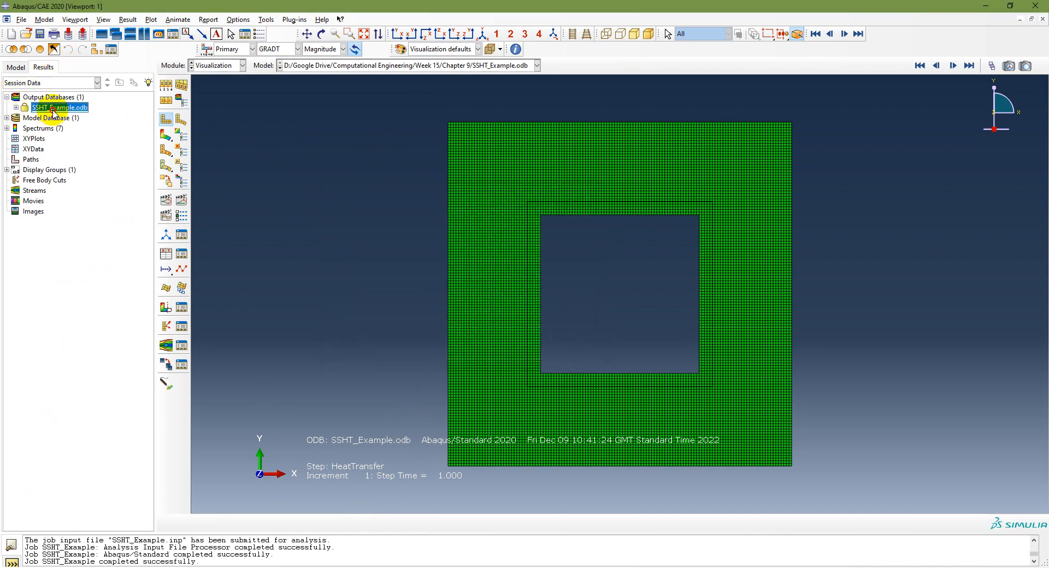
pyautogui.click(17, 107)
pyautogui.click(165, 135)
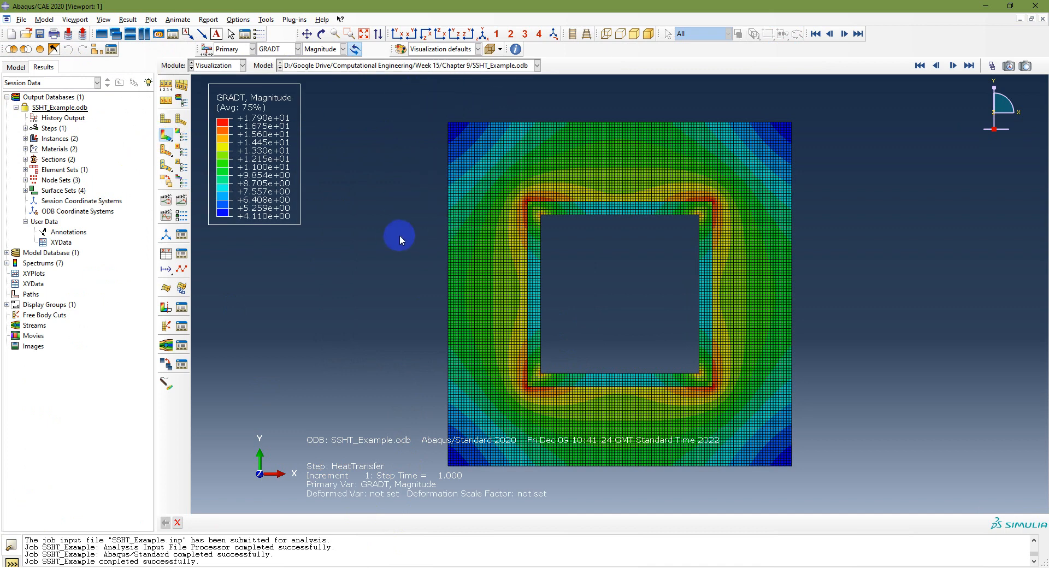
# - Review the contour plots of HFL, NT11 and GRADT in turn, ending on the HFL magnitude
pyautogui.click(285, 51)
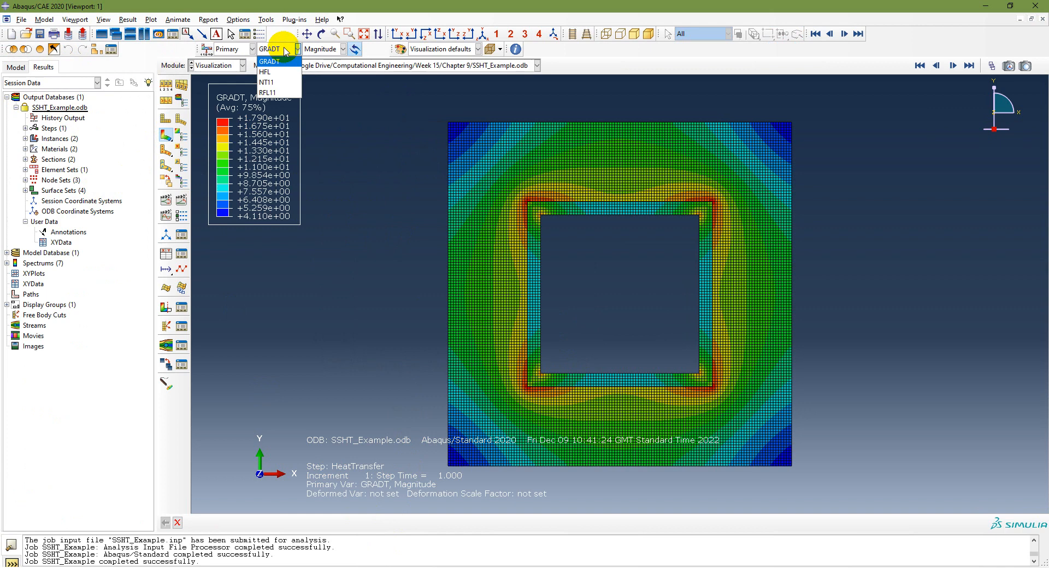
pyautogui.click(265, 71)
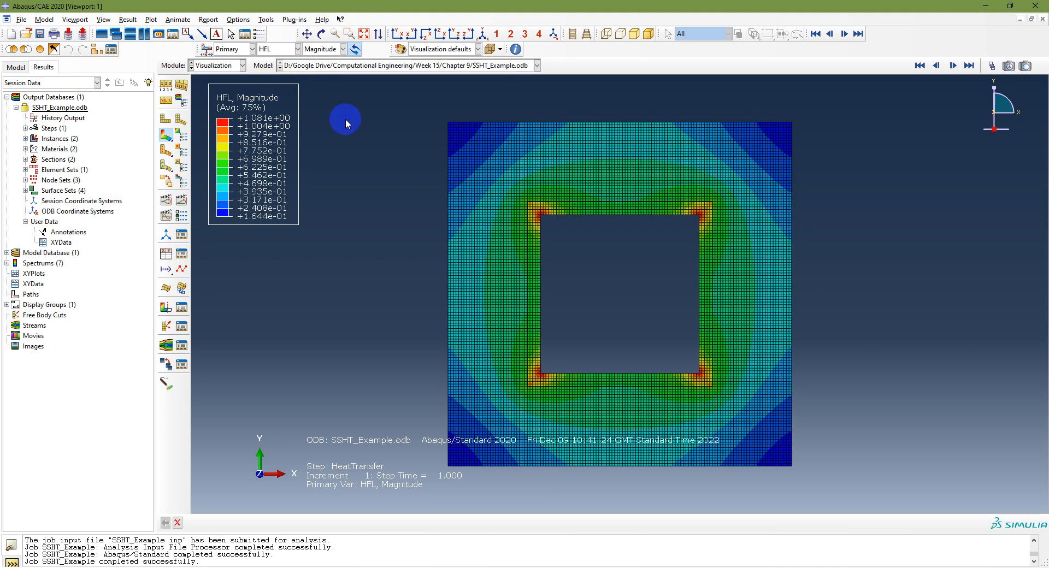
pyautogui.click(277, 49)
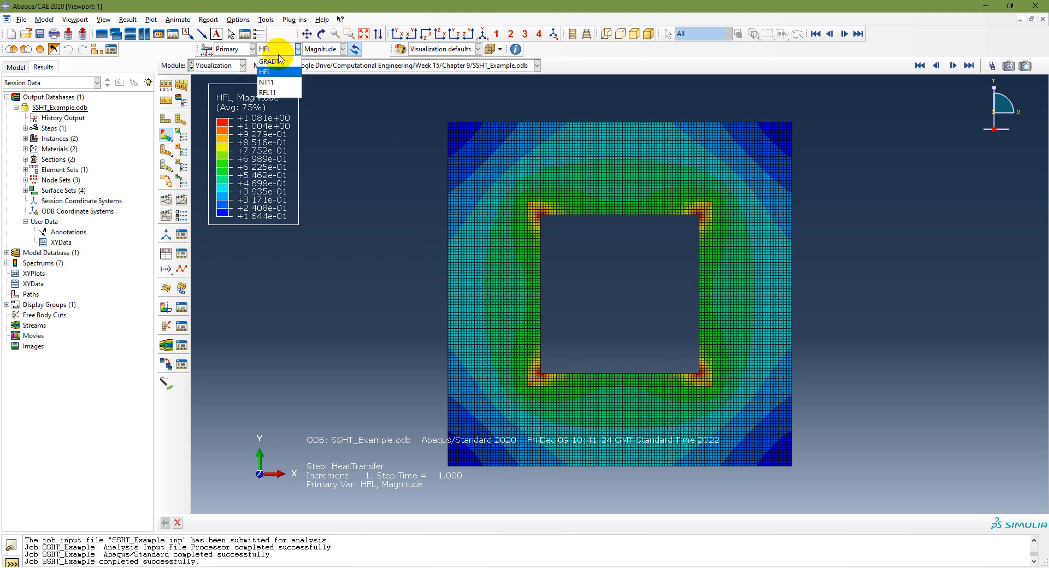
pyautogui.click(276, 82)
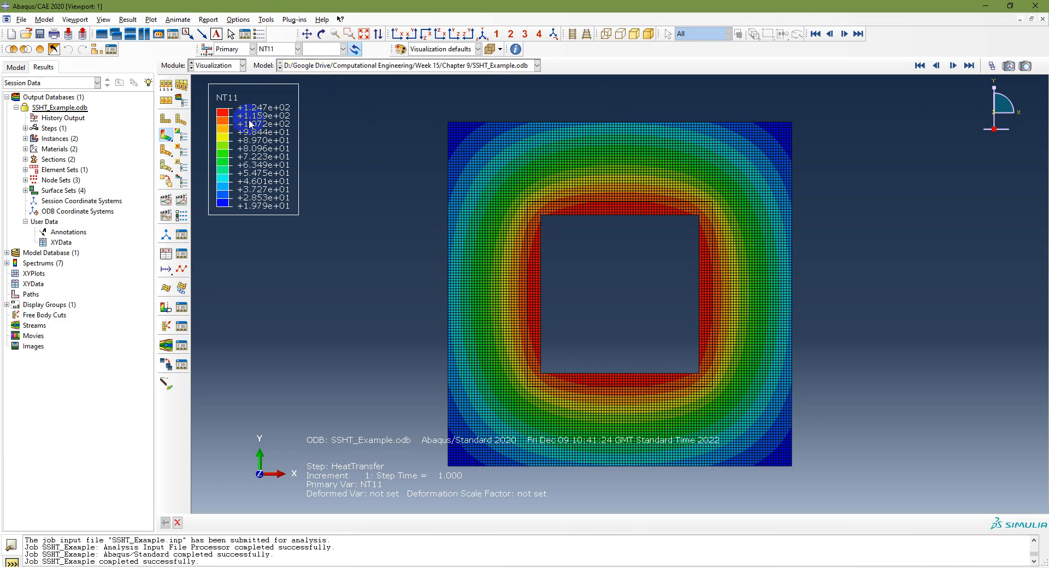
pyautogui.click(273, 49)
pyautogui.click(278, 66)
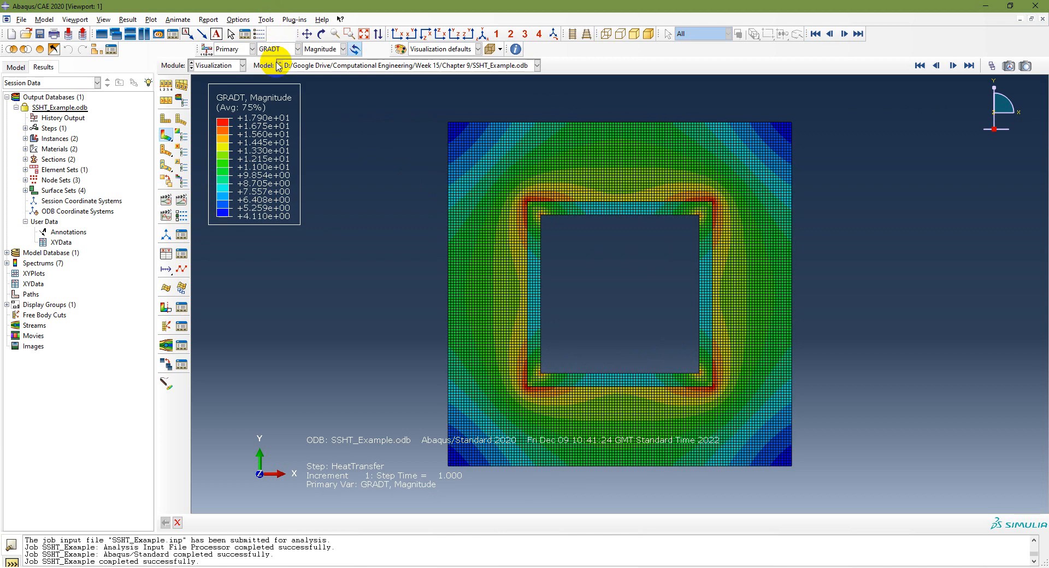
pyautogui.click(278, 49)
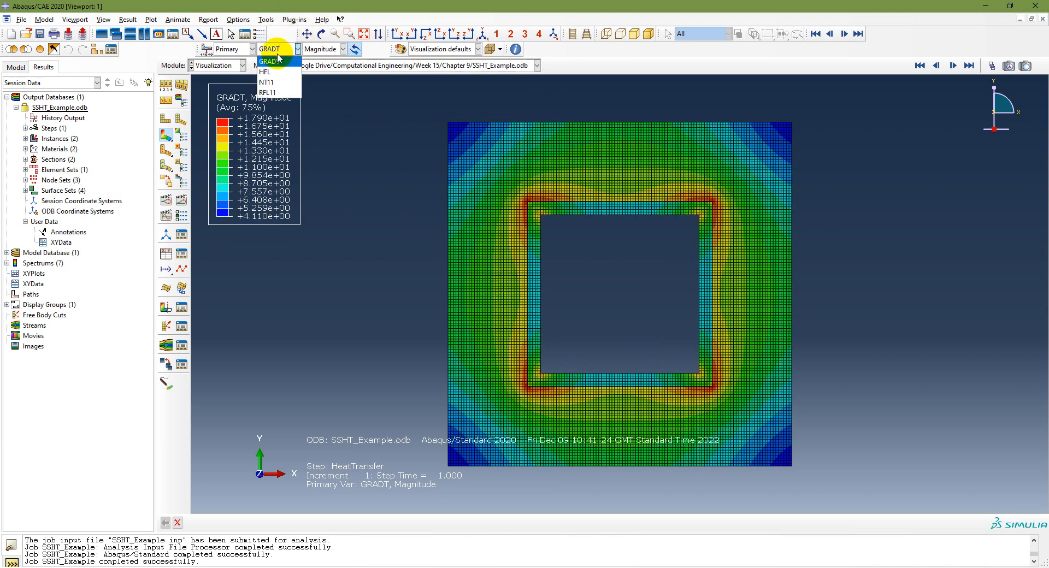
pyautogui.click(267, 72)
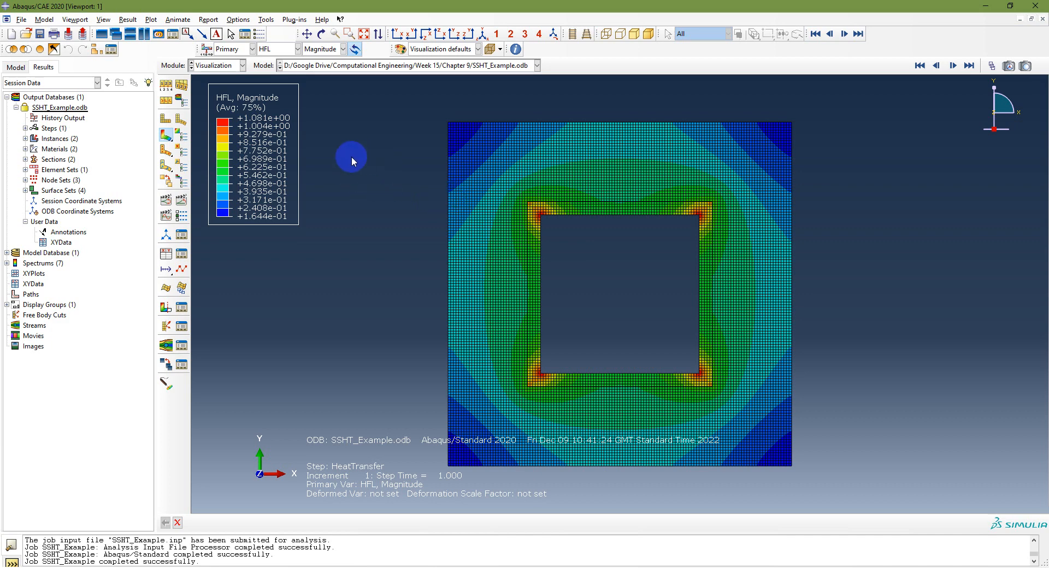
# - Turn on node labels for the contour plot in the common plot options
pyautogui.click(626, 566)
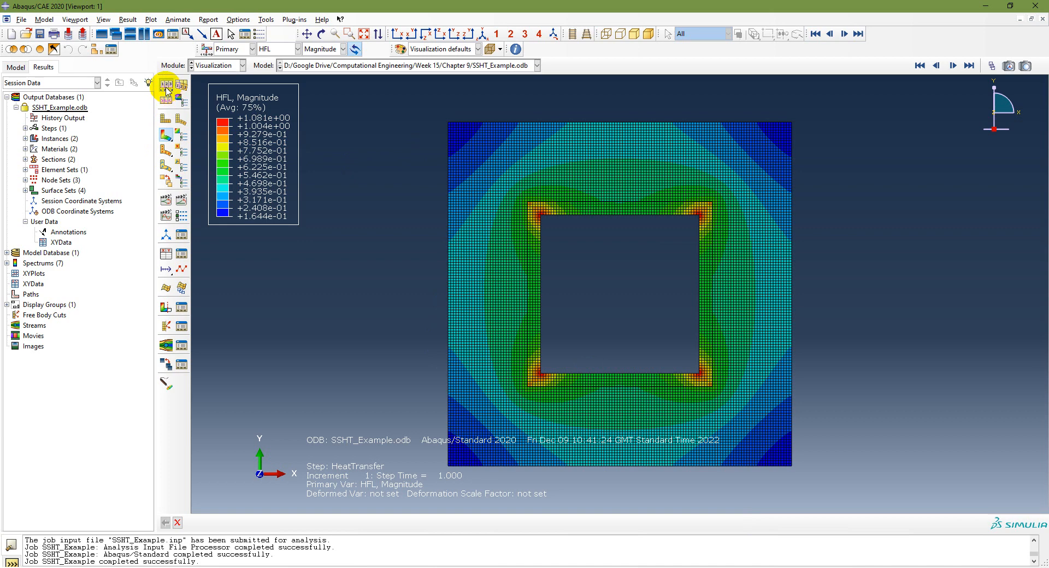
pyautogui.click(166, 86)
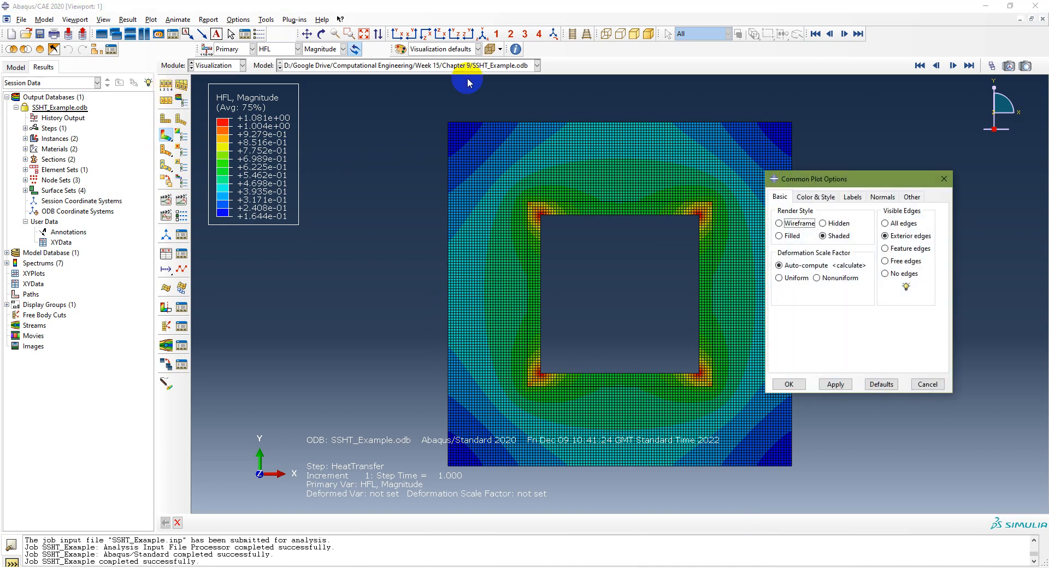
pyautogui.click(852, 198)
pyautogui.click(779, 263)
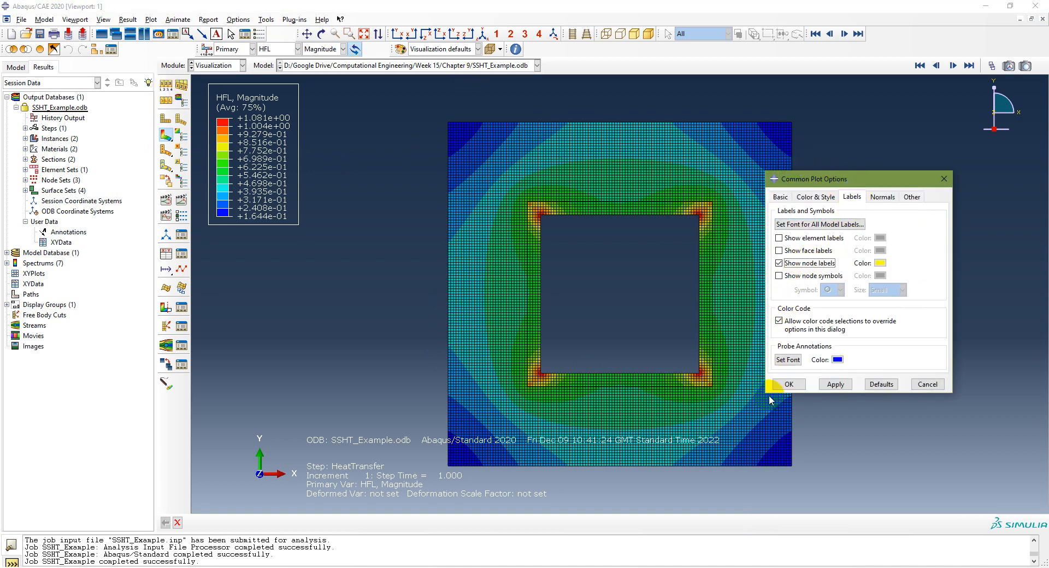
pyautogui.click(787, 384)
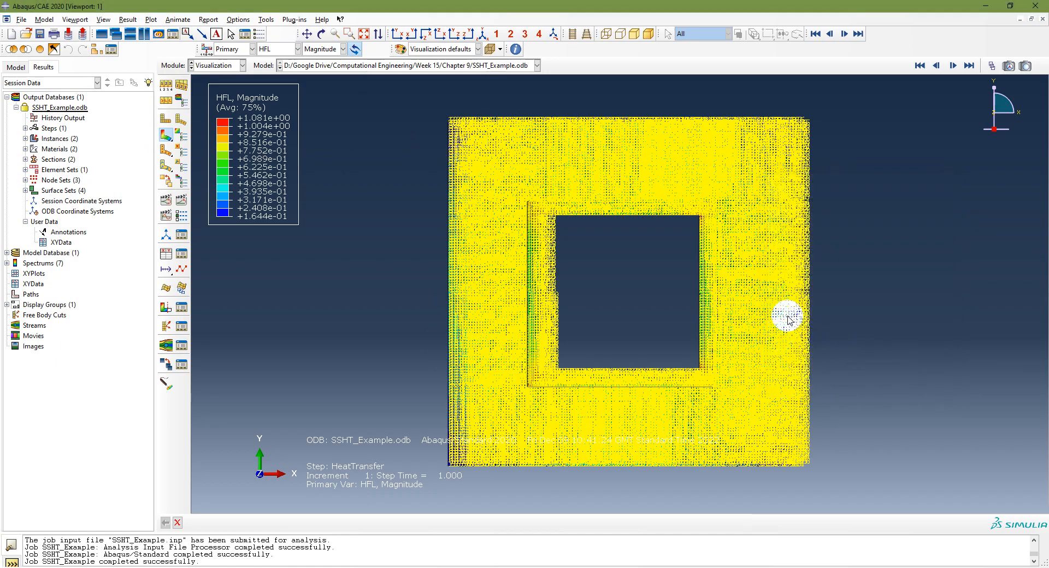
# - Examine the node labels along the section's horizontal centreline and check the path-creation instructions in the PowerPoint slides
pyautogui.scroll(-3, 808, 300)
pyautogui.scroll(1, 804, 306)
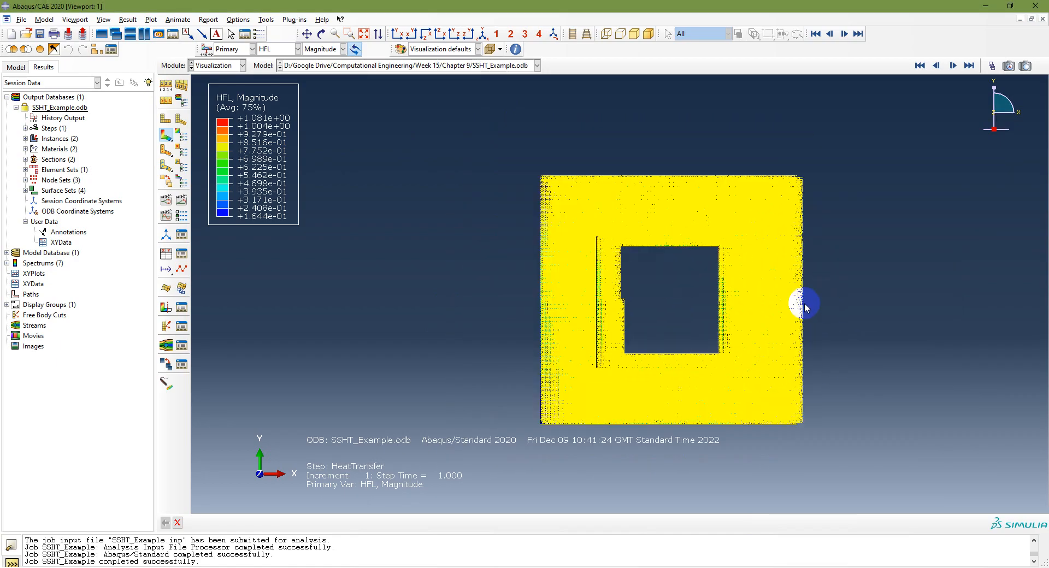
pyautogui.scroll(6, 804, 308)
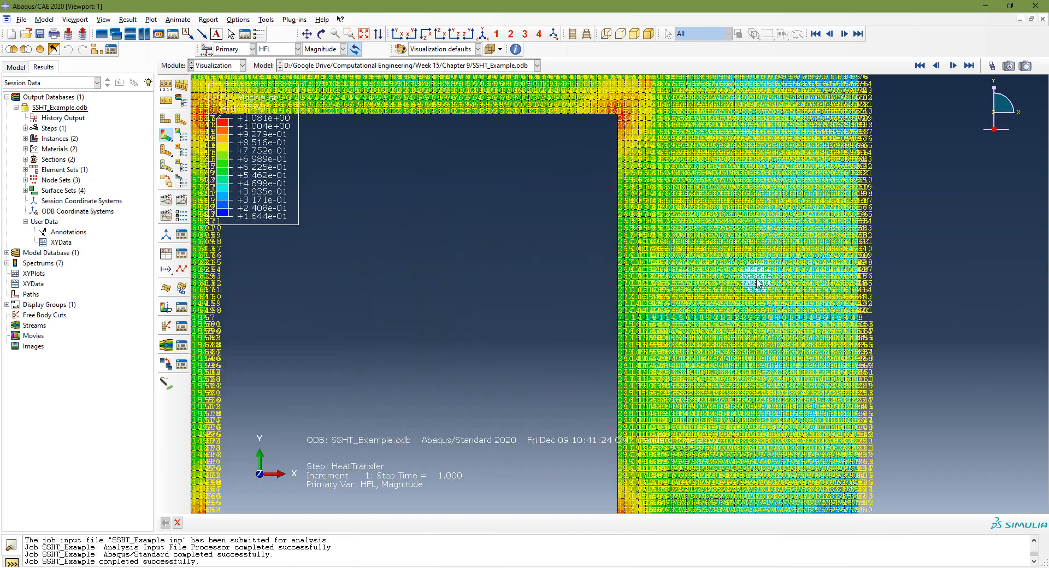
pyautogui.scroll(4, 762, 325)
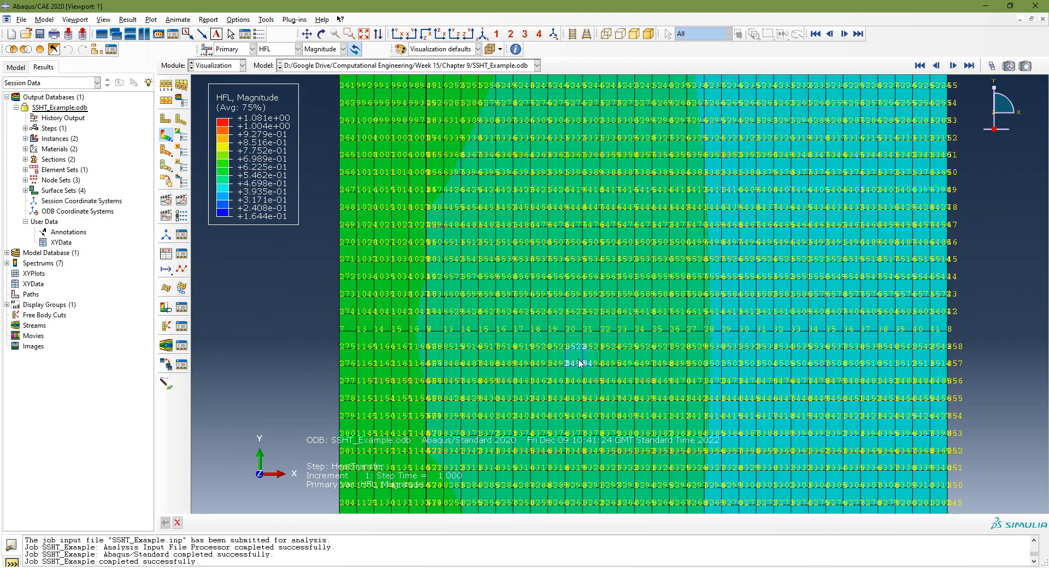
pyautogui.scroll(1, 394, 344)
pyautogui.scroll(1, 394, 344)
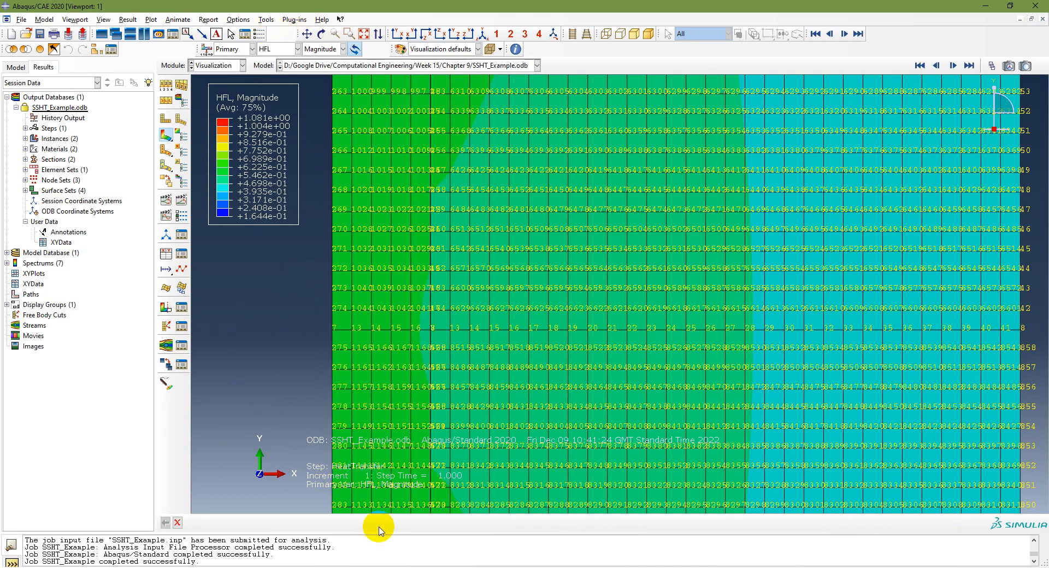
pyautogui.click(380, 563)
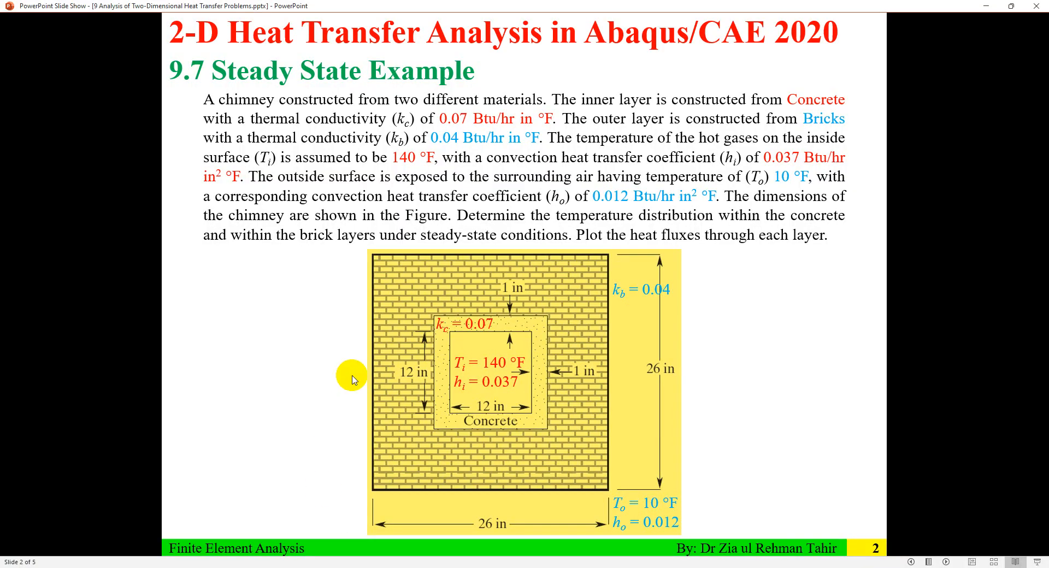
pyautogui.click(352, 379)
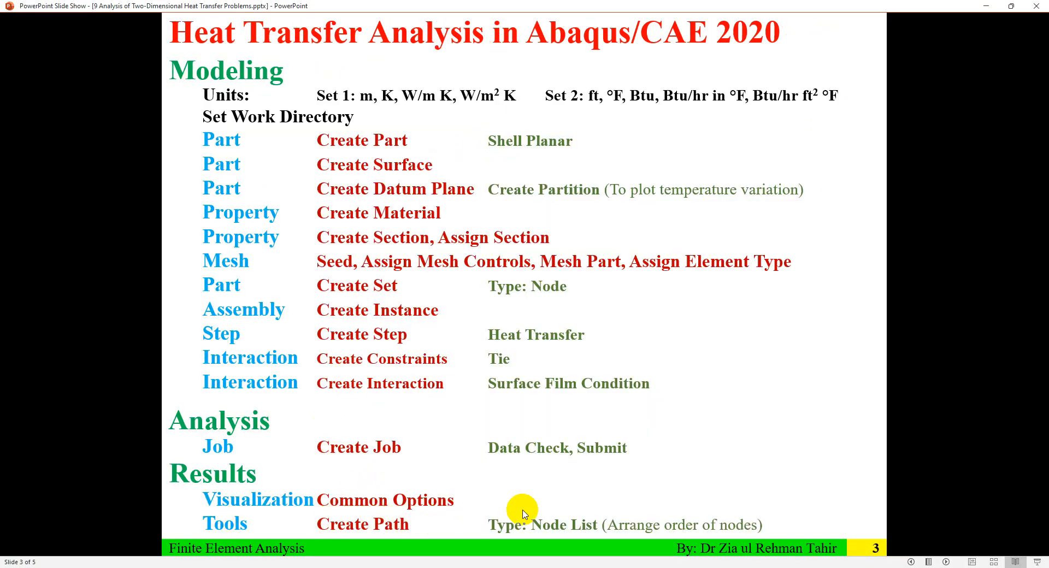
pyautogui.hotkey('alt', 'Tab')
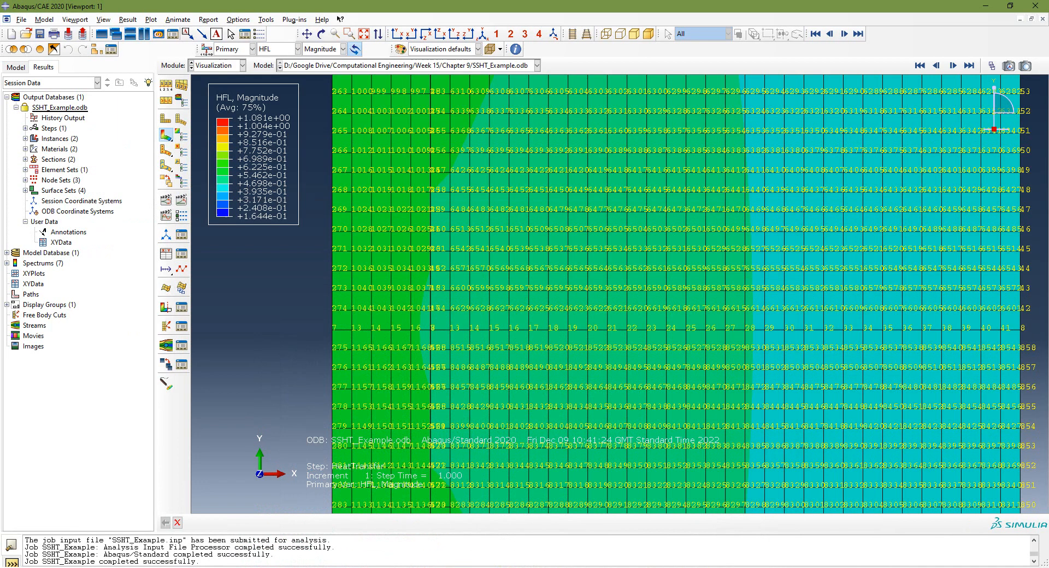
# - Create a path of type Node list named Path-1
pyautogui.click(267, 22)
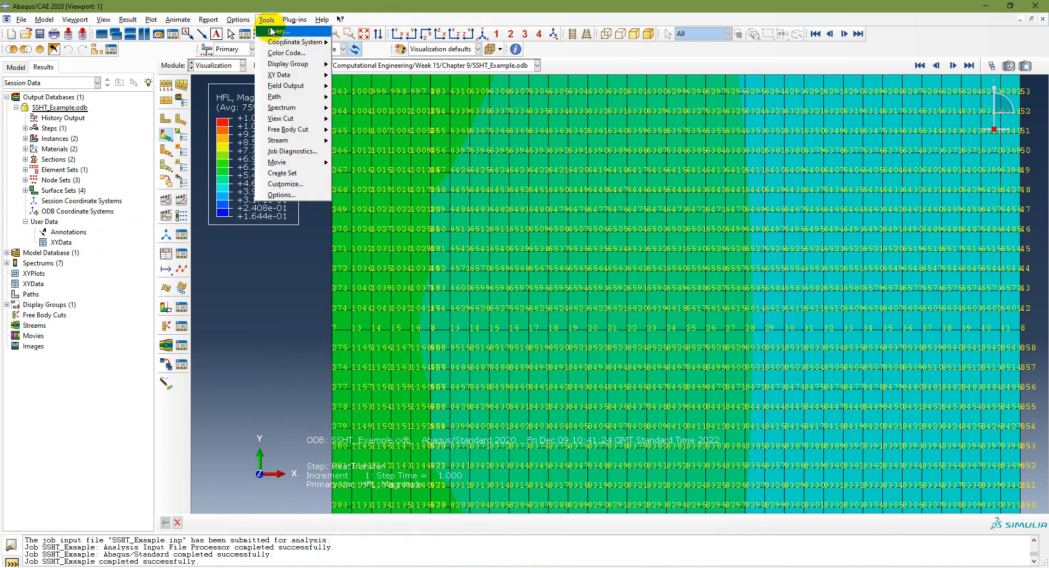
pyautogui.moveTo(291, 97)
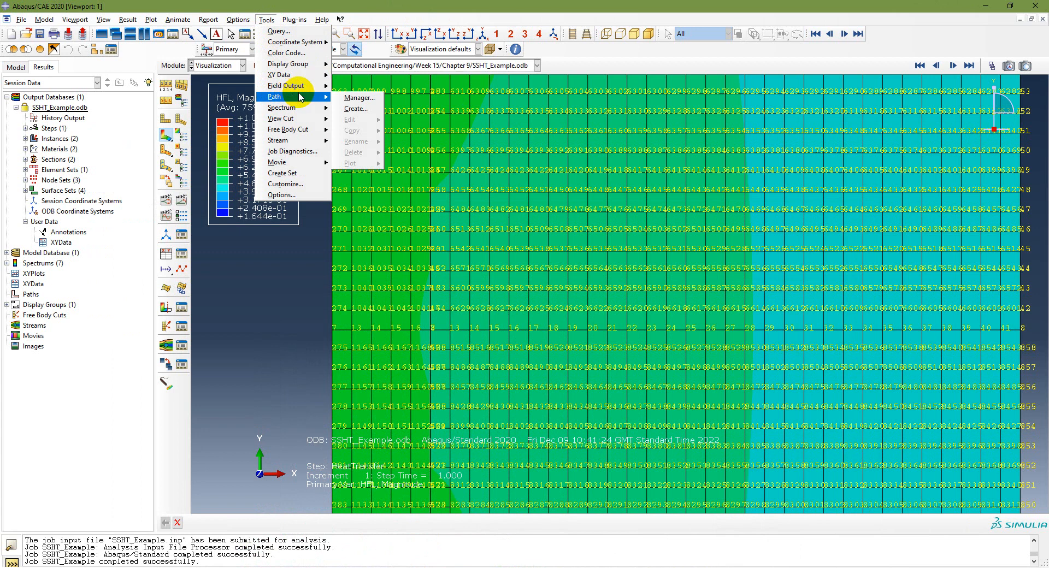
pyautogui.click(344, 112)
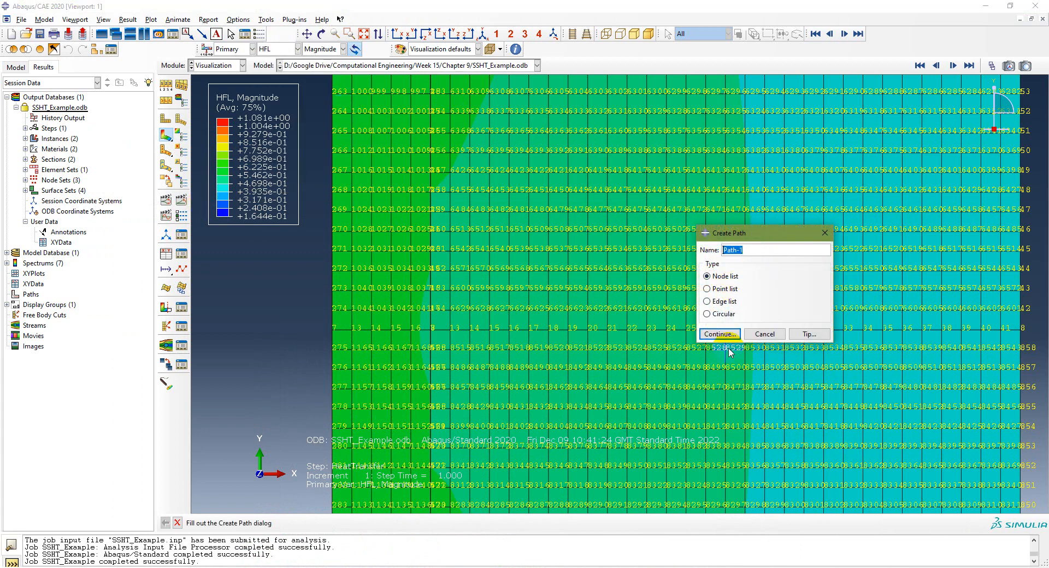
pyautogui.click(720, 334)
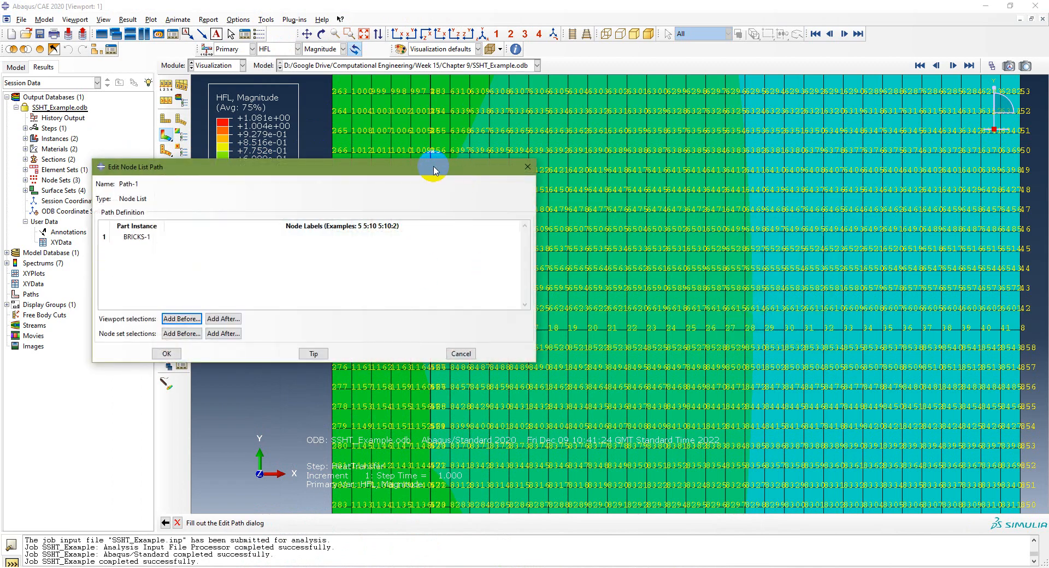
# - Fill the BRICKS-1 row of Path-1 with the node labels from the node set BRICKS-1.SET-1
pyautogui.moveTo(433, 170); pyautogui.dragTo(416, 98)
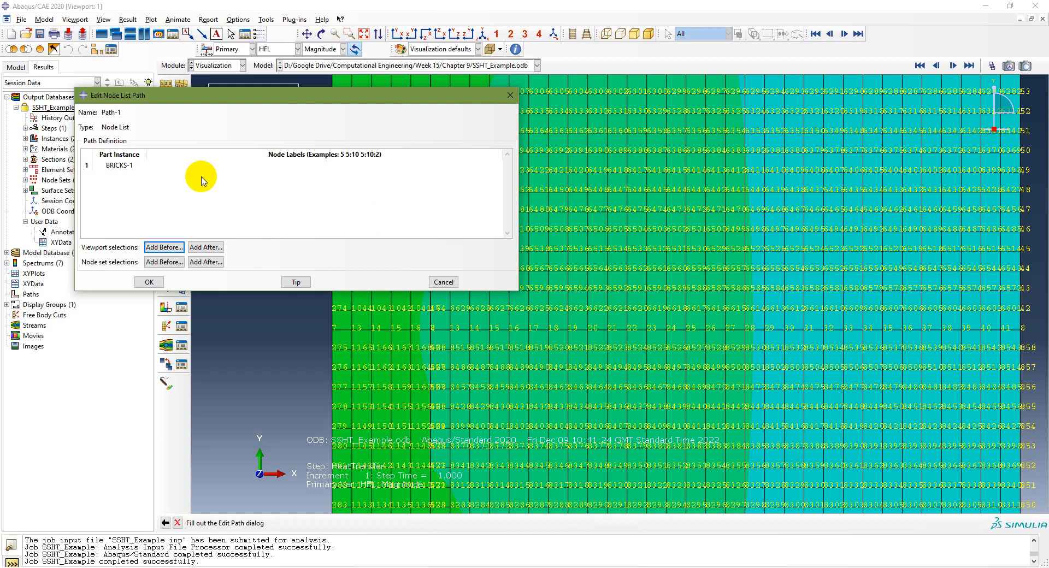
pyautogui.click(122, 166)
pyautogui.click(129, 166)
pyautogui.click(130, 171)
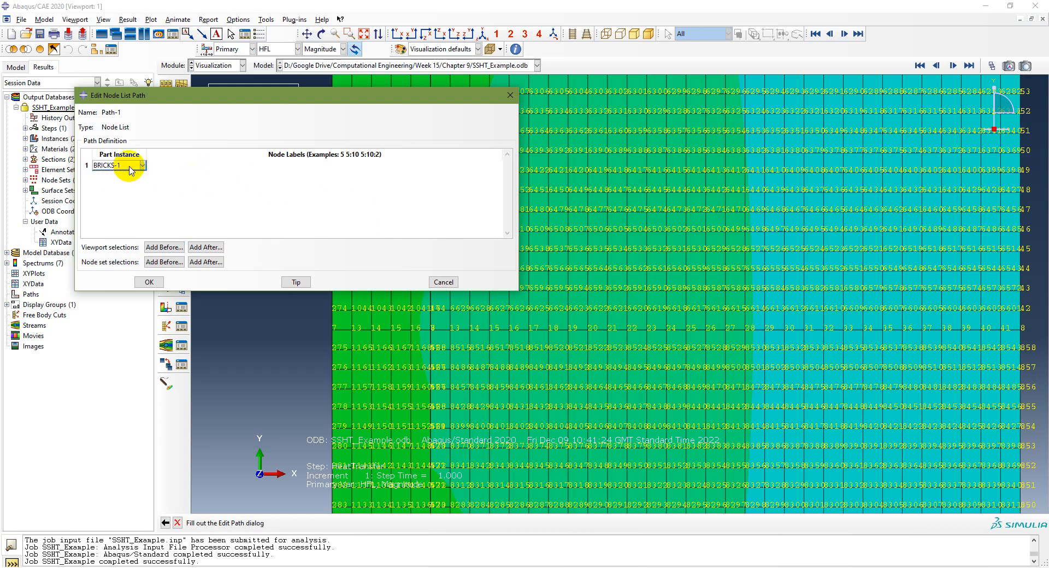
pyautogui.click(229, 167)
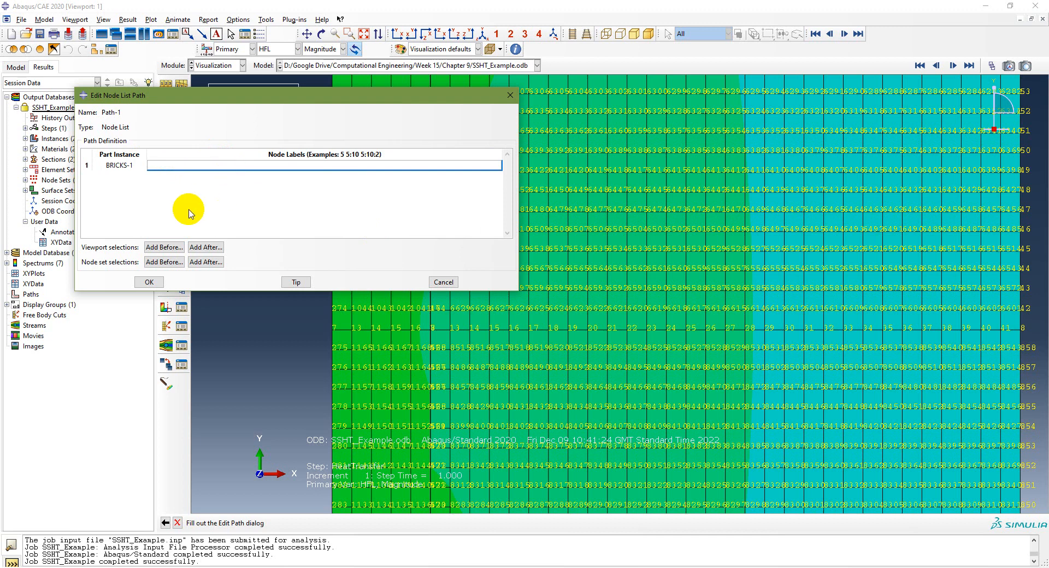
pyautogui.click(164, 263)
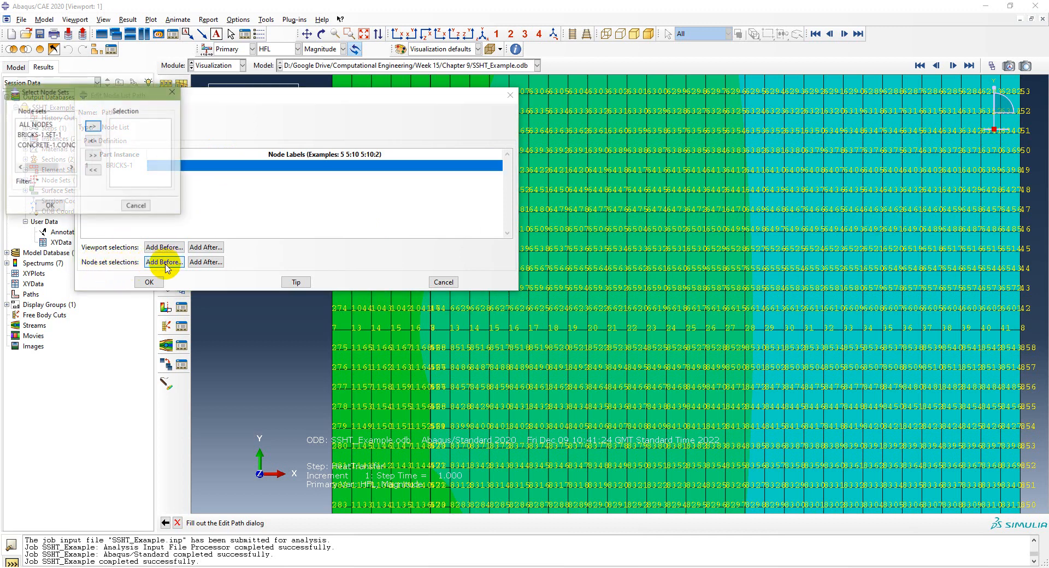
pyautogui.click(37, 135)
pyautogui.click(93, 126)
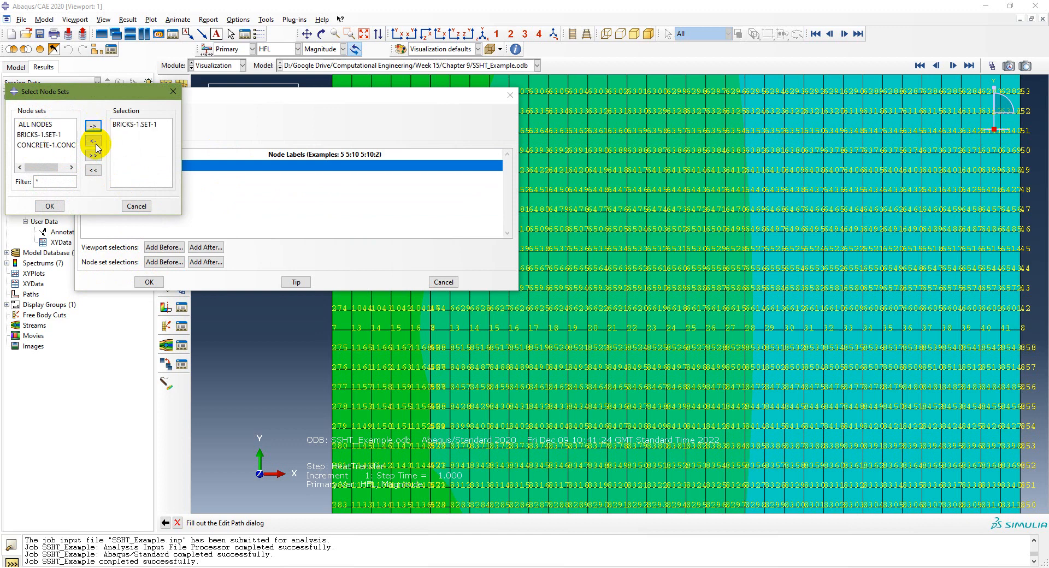
pyautogui.click(50, 207)
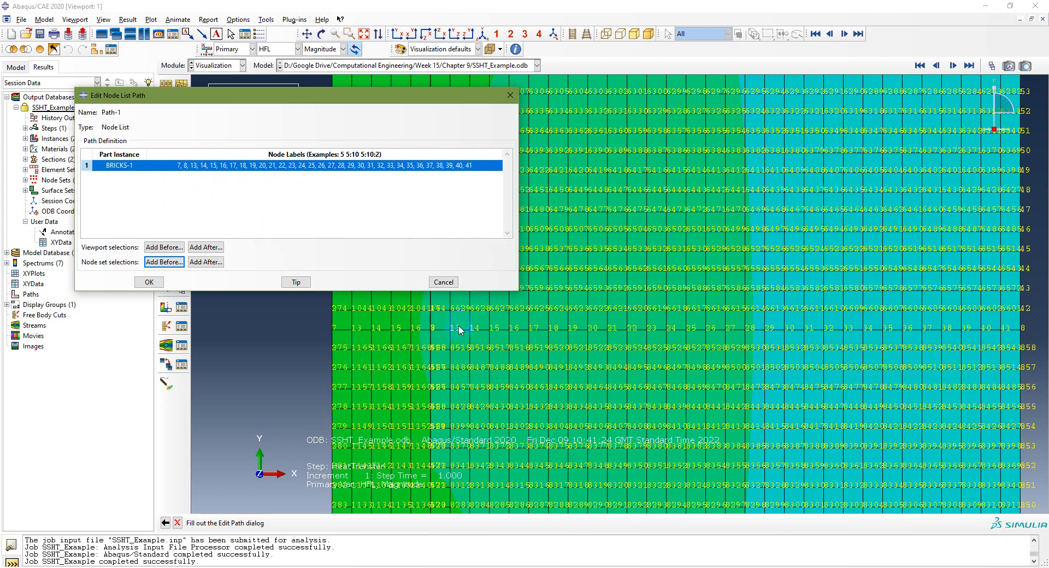
# - Reorder Path-1's node labels by moving node 8 from second place to the end after 41, and accept the path
pyautogui.scroll(3, 1002, 331)
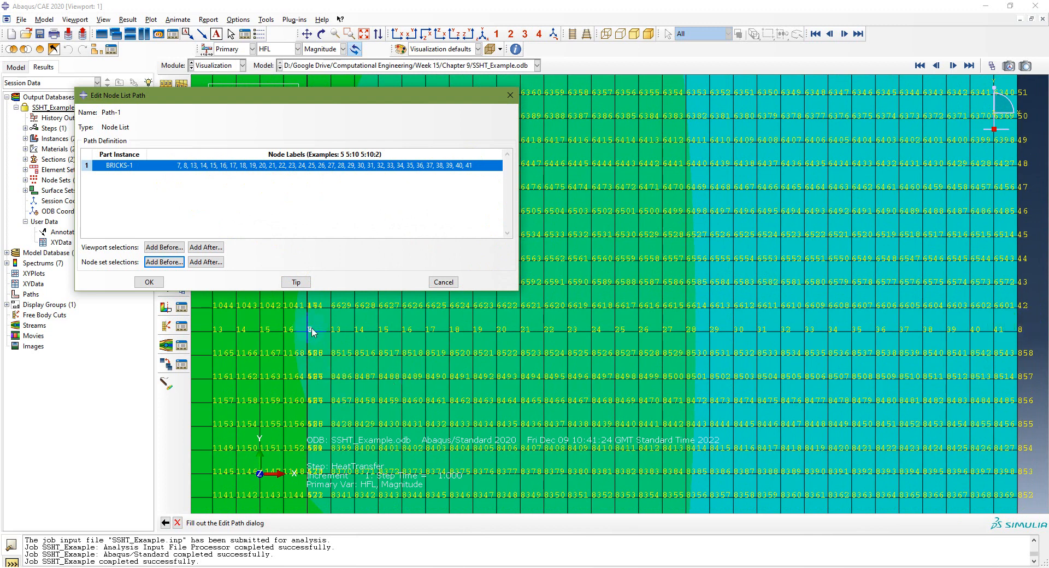
pyautogui.click(171, 165)
pyautogui.click(158, 165)
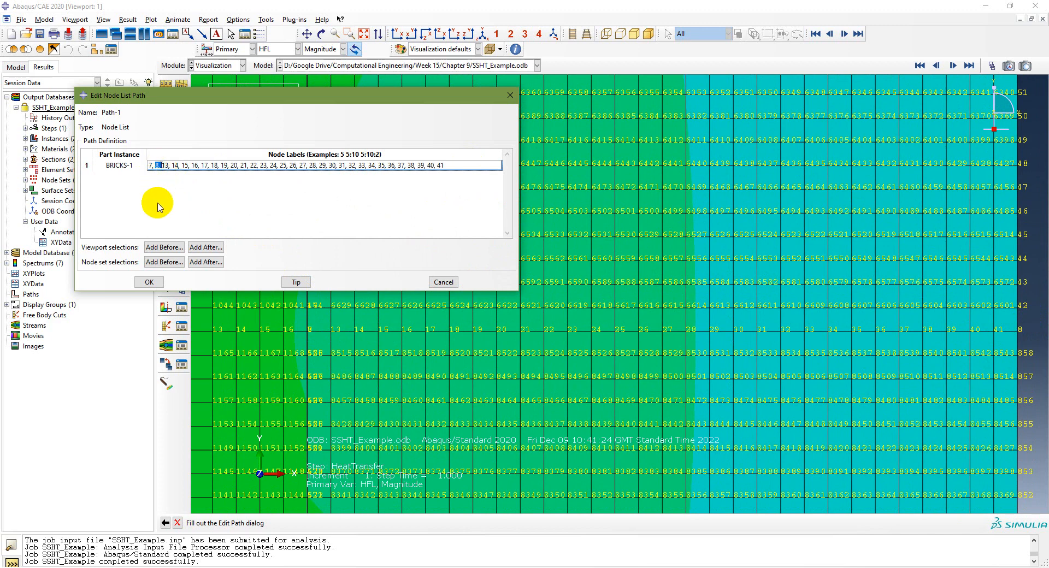
pyautogui.press('Delete')
pyautogui.click(448, 165)
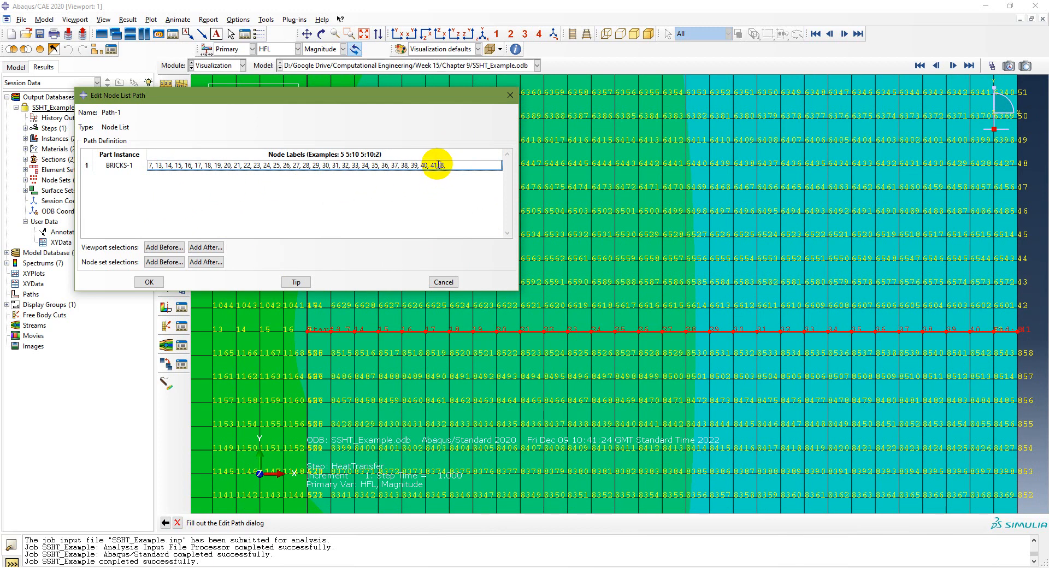
pyautogui.tripleClick(438, 164)
pyautogui.press('Tab')
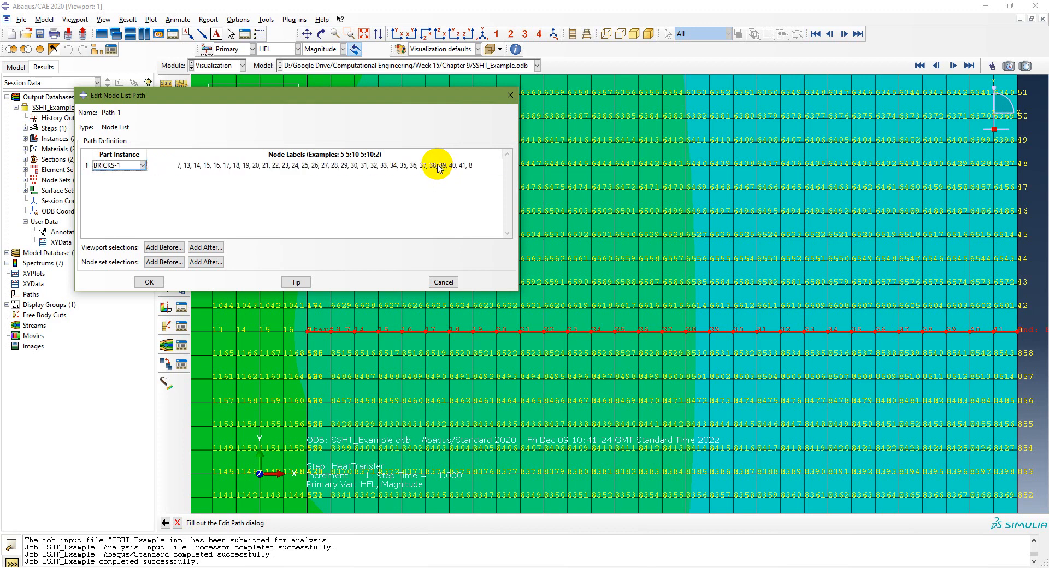
pyautogui.click(439, 166)
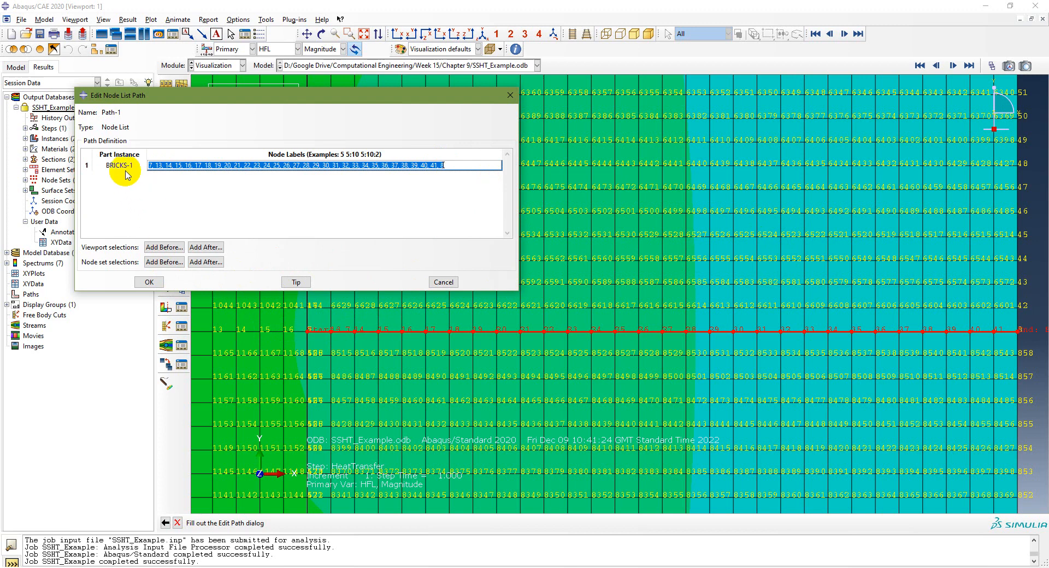
pyautogui.click(148, 283)
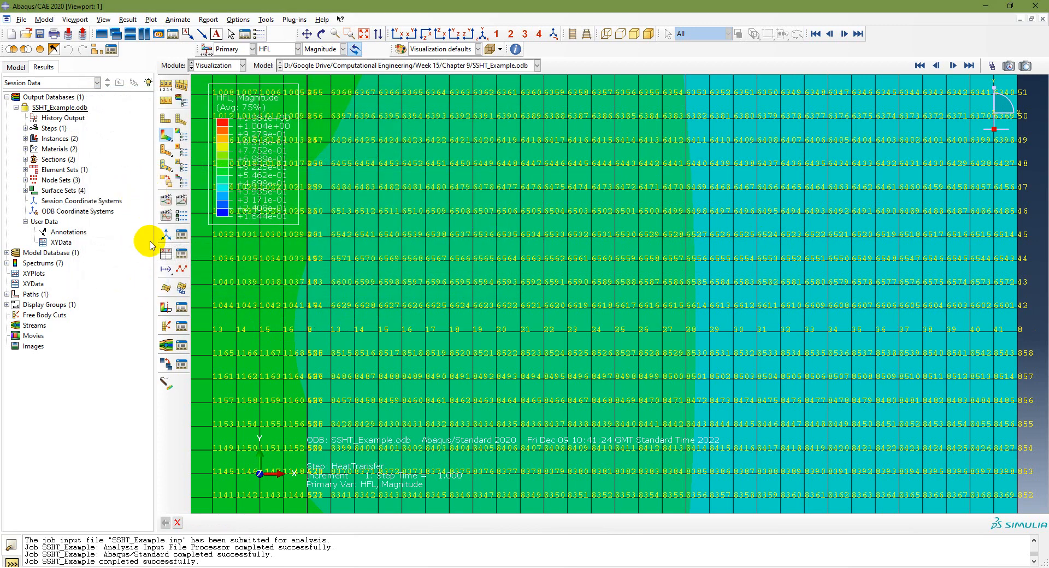
# - Open the path manager and check the node list definition of Path-1 without changing it
pyautogui.click(266, 20)
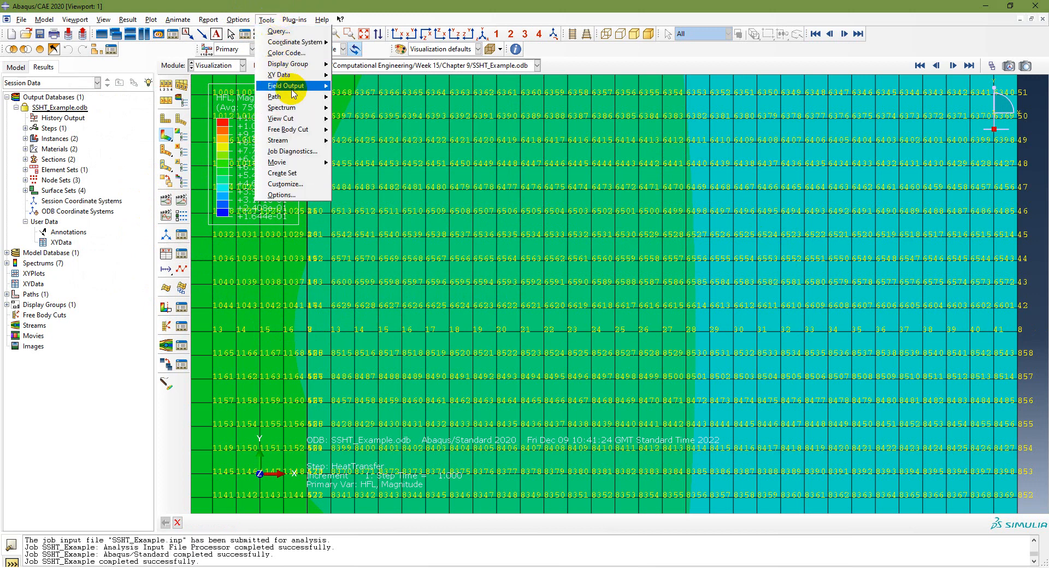
pyautogui.moveTo(293, 96)
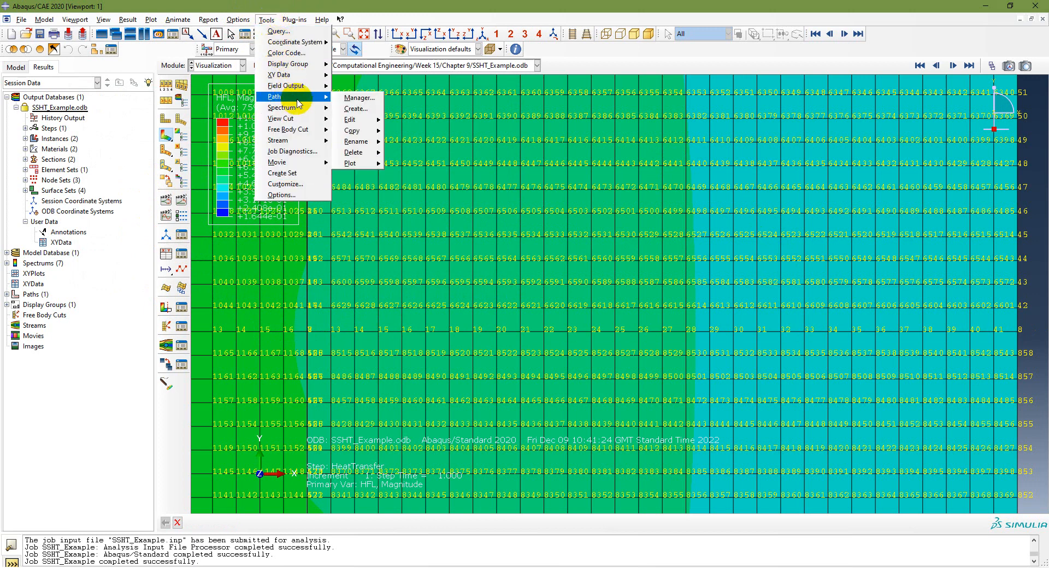
pyautogui.click(358, 97)
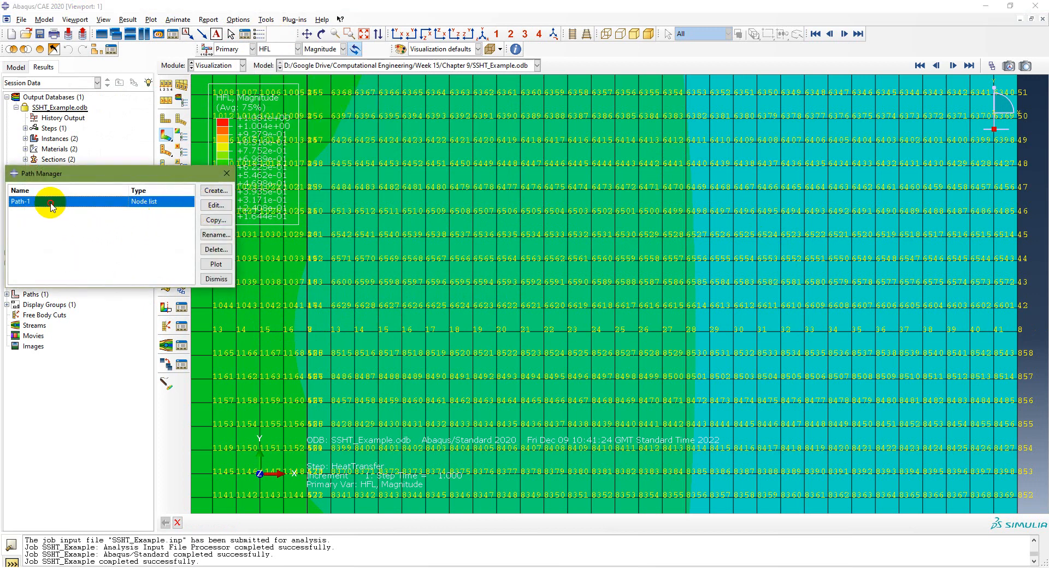
pyautogui.click(215, 205)
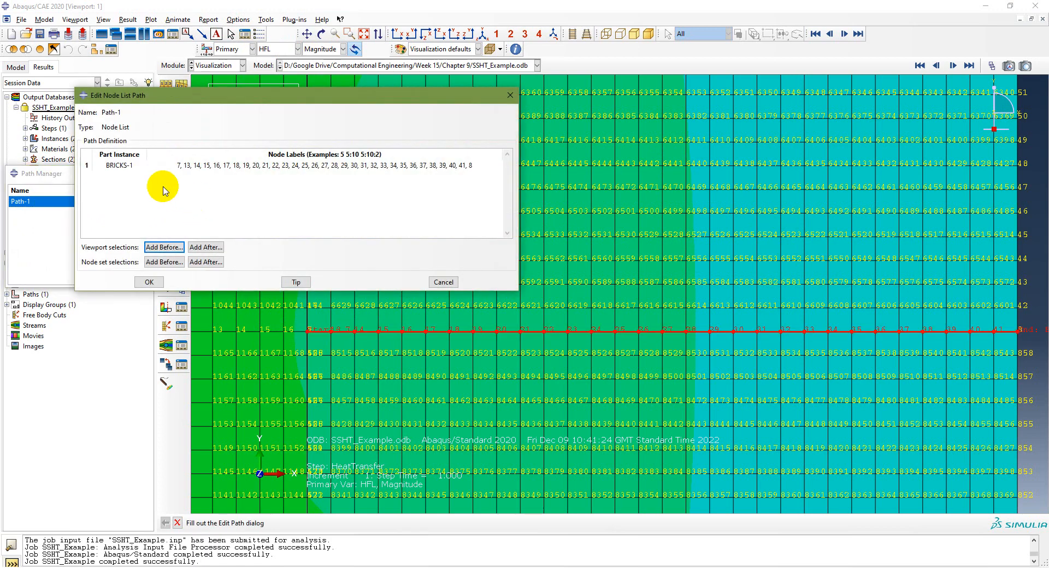
pyautogui.click(446, 281)
# - Create a second path of type Node list named Concrete
pyautogui.click(219, 192)
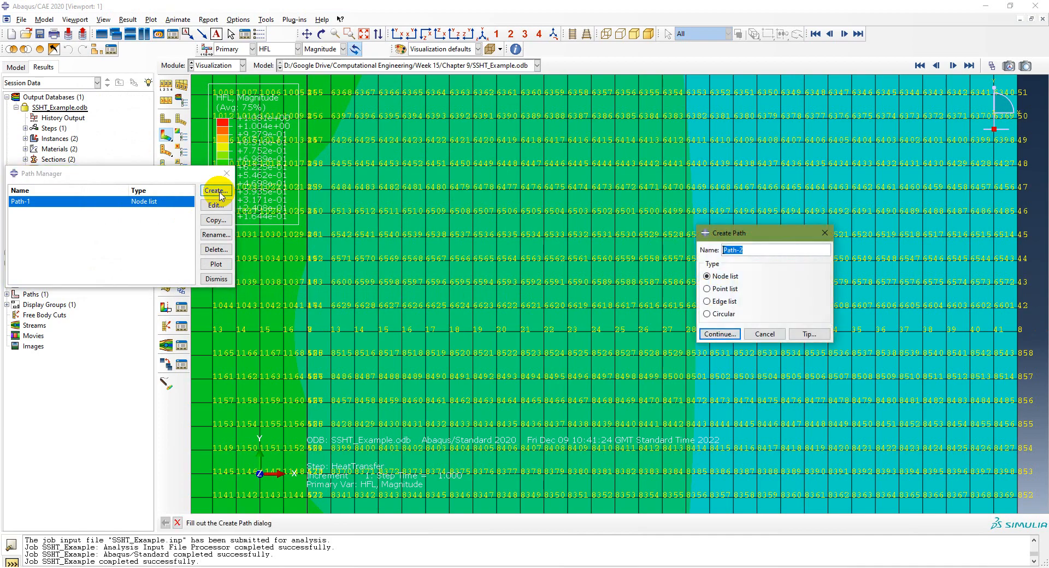
pyautogui.scroll(-3, 334, 362)
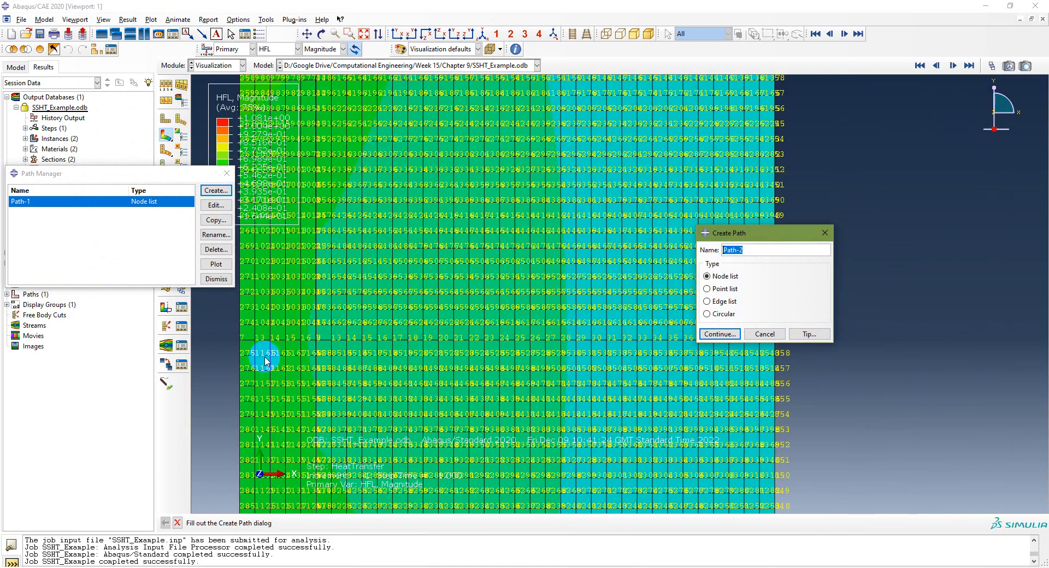
pyautogui.scroll(5, 265, 360)
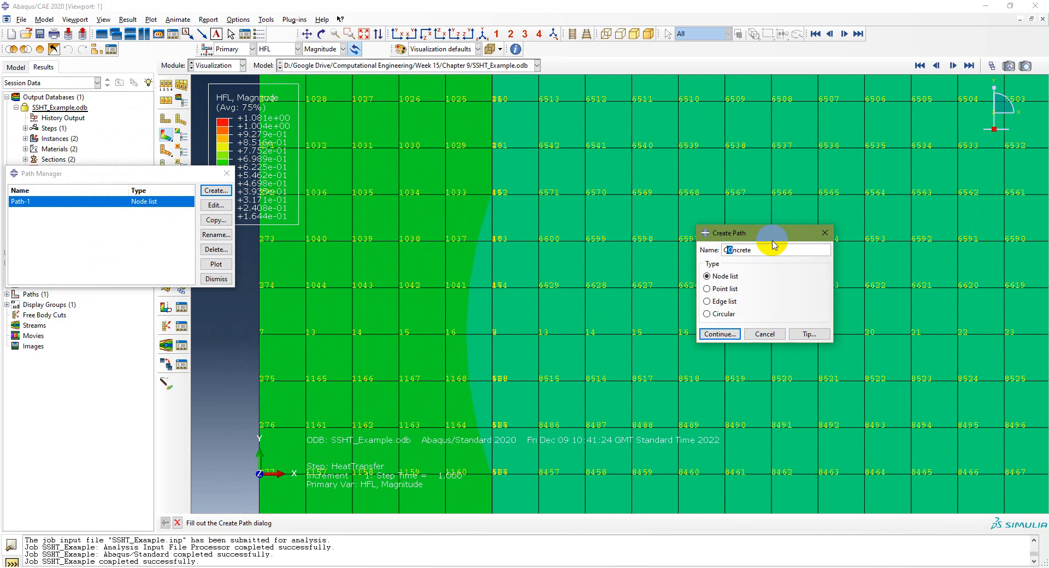
pyautogui.click(717, 334)
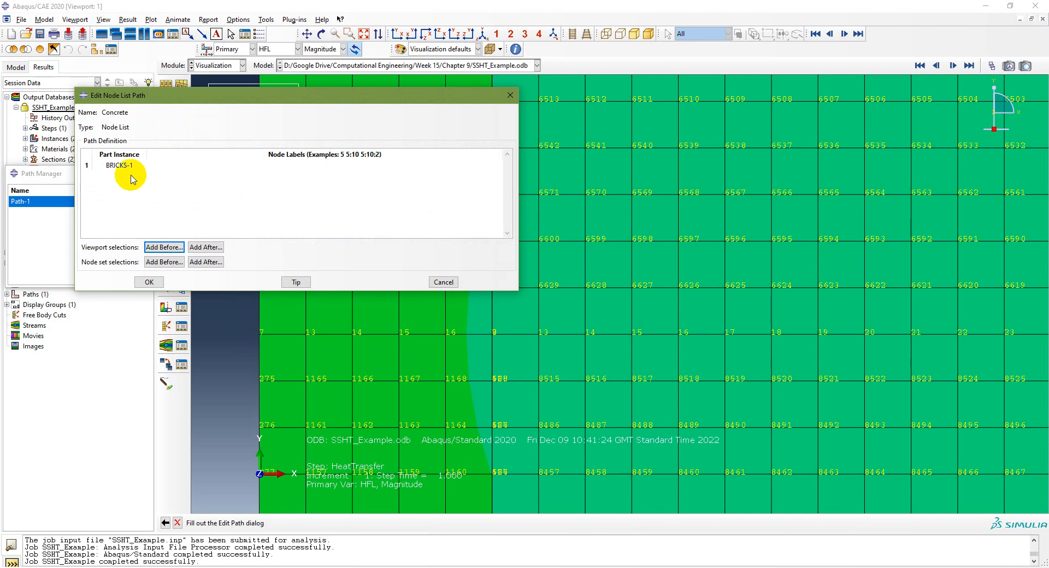
# - Set the Concrete path's part instance to CONCRETE-1 and add the node labels from the CONCRETE-1 node set
pyautogui.click(141, 165)
pyautogui.click(126, 186)
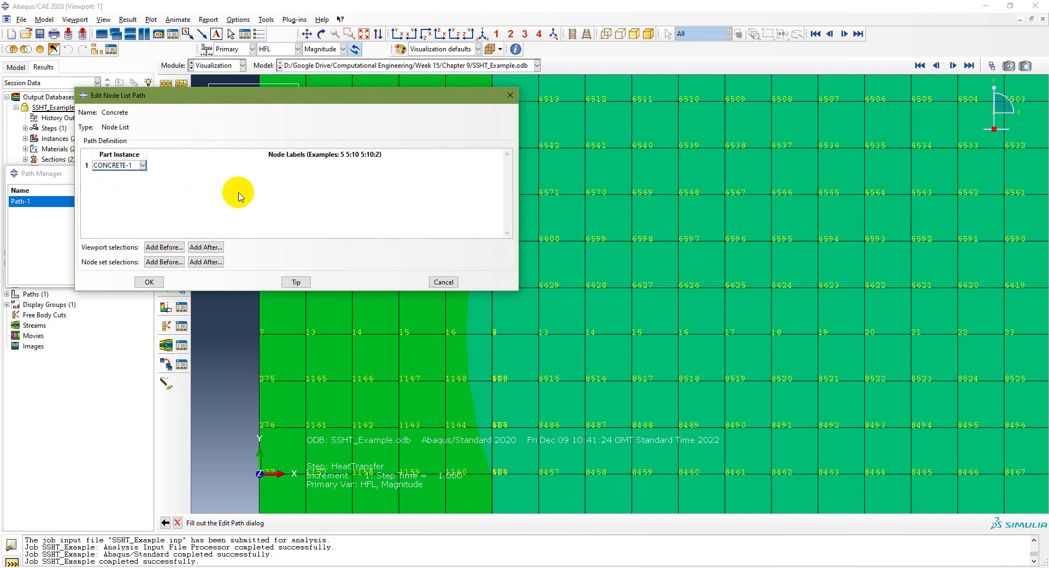
pyautogui.click(272, 166)
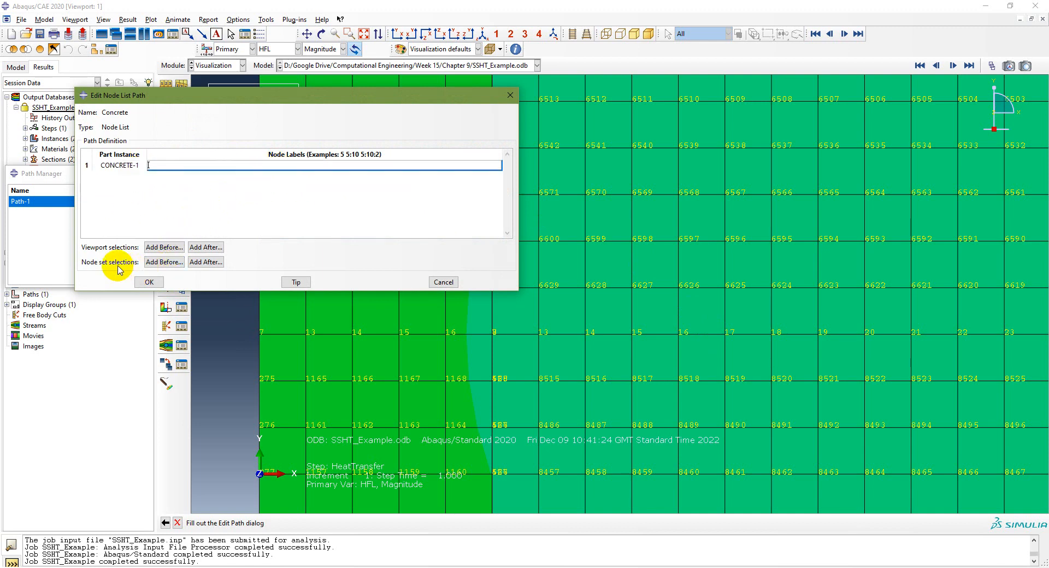
pyautogui.click(155, 263)
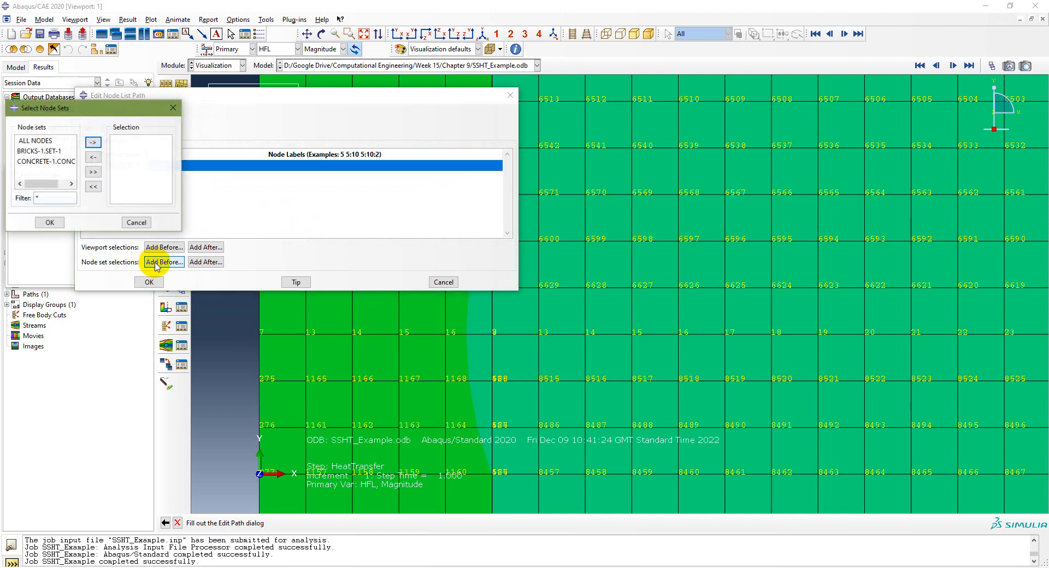
pyautogui.click(43, 161)
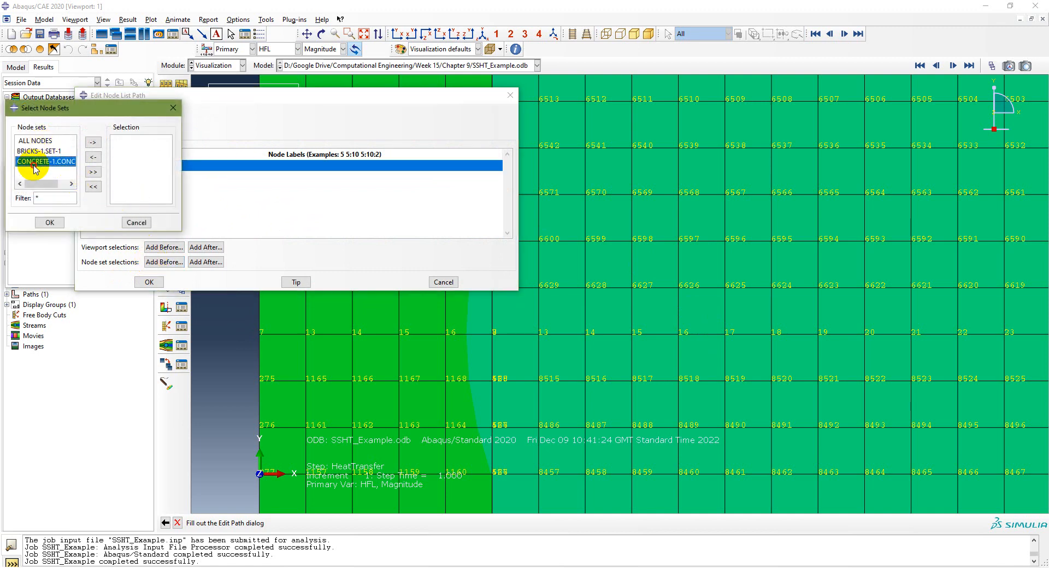
pyautogui.click(93, 142)
pyautogui.click(49, 222)
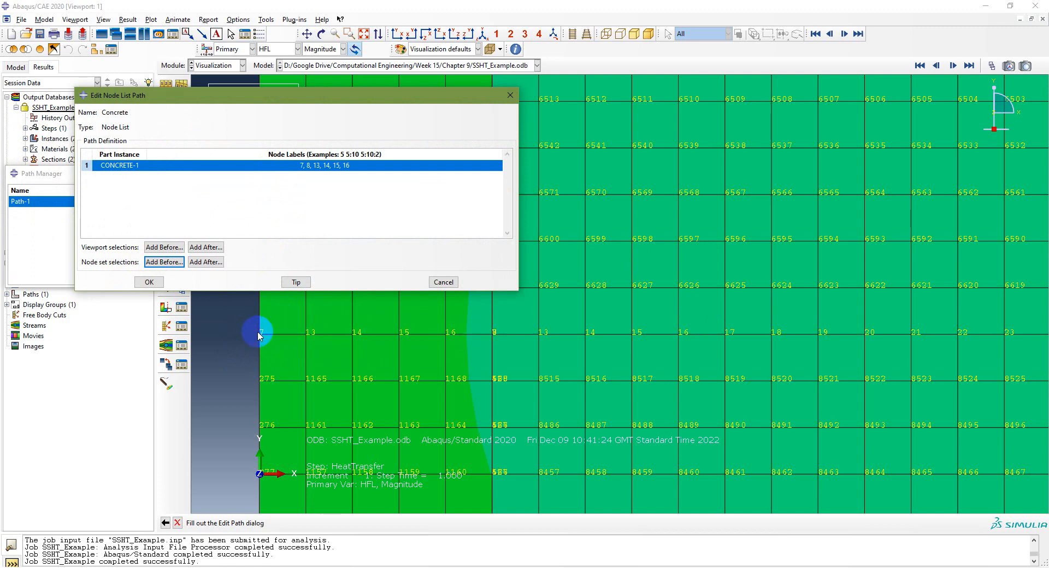
# - Reorder the Concrete path's node labels to 7, 13, 14, 15, 16, 8 and accept the path
pyautogui.scroll(4, 472, 337)
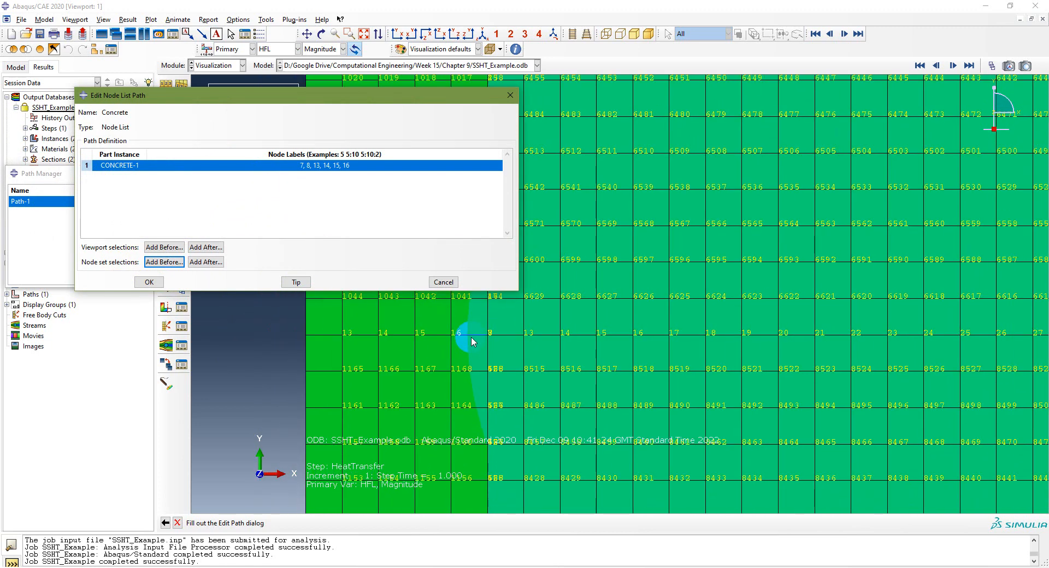
pyautogui.scroll(-5, 476, 336)
pyautogui.scroll(-2, 238, 365)
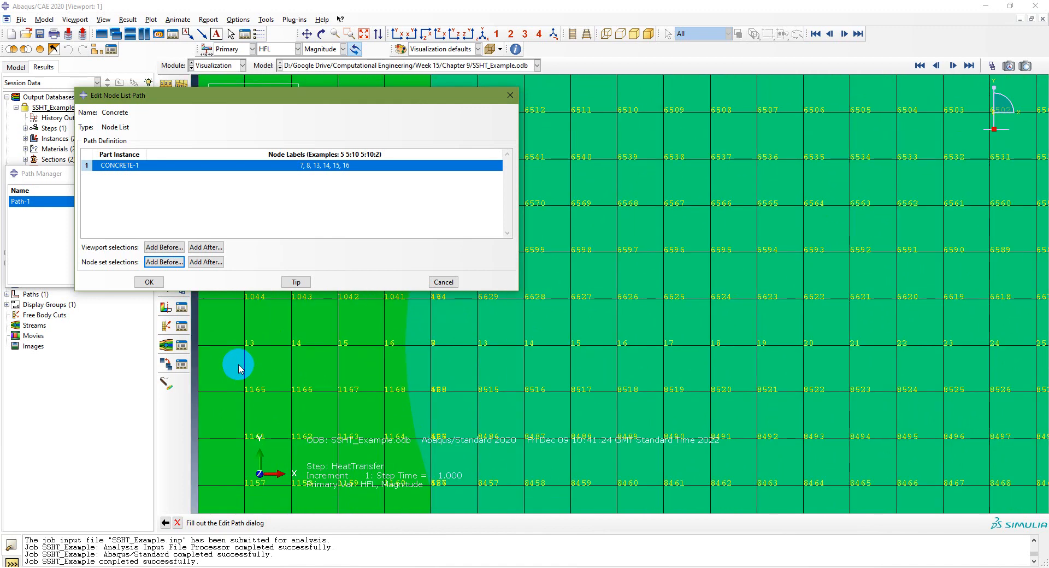
pyautogui.scroll(-2, 200, 349)
pyautogui.scroll(-1, 200, 349)
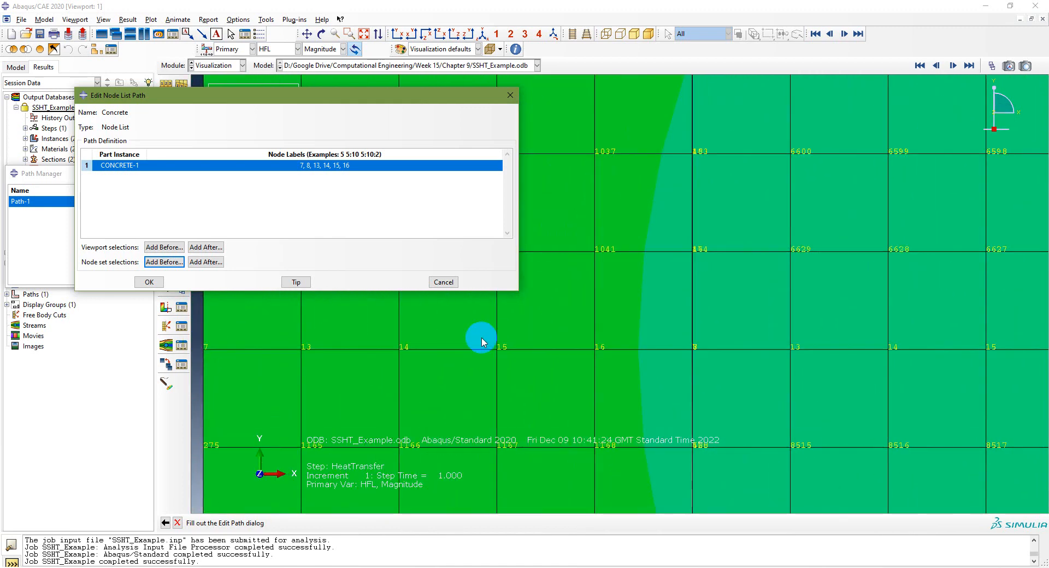
pyautogui.doubleClick(304, 167)
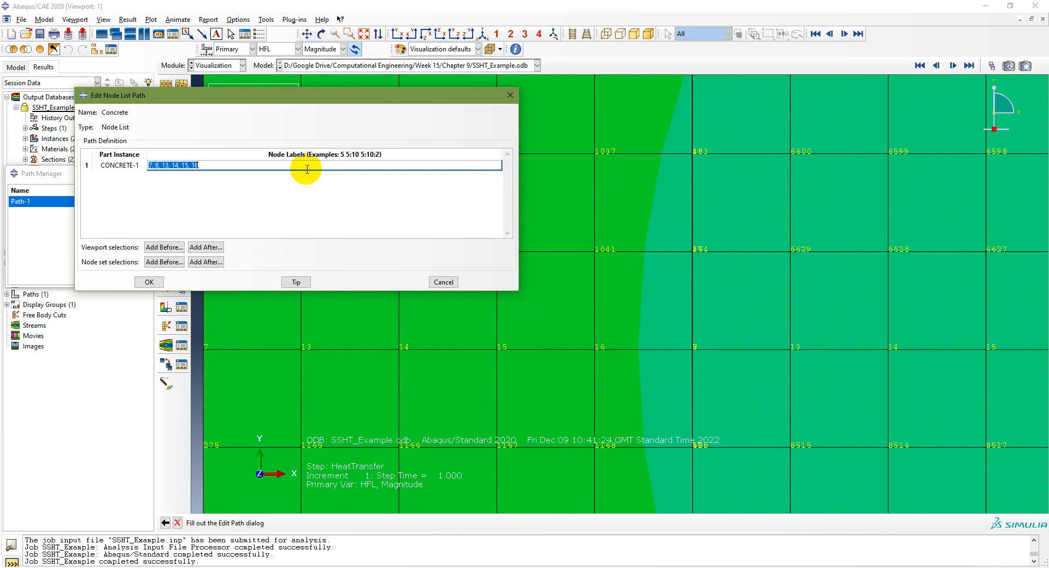
pyautogui.click(255, 166)
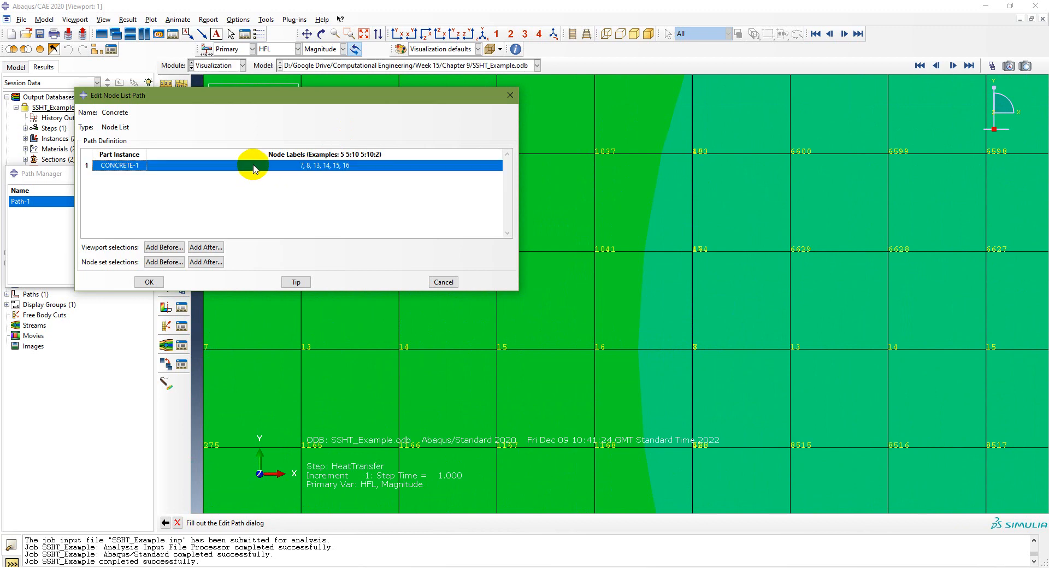
pyautogui.doubleClick(253, 167)
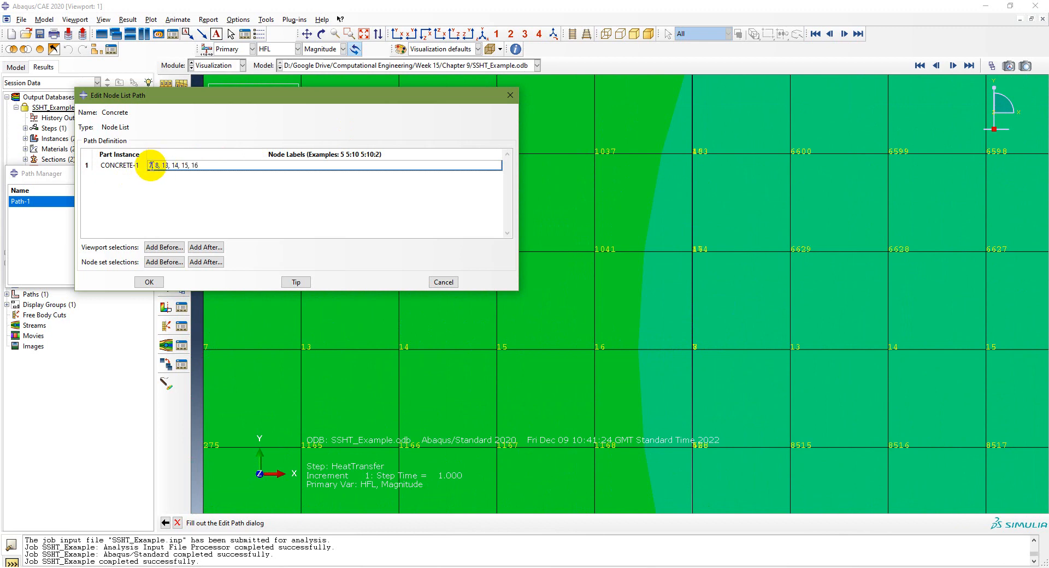
pyautogui.press('BackSpace')
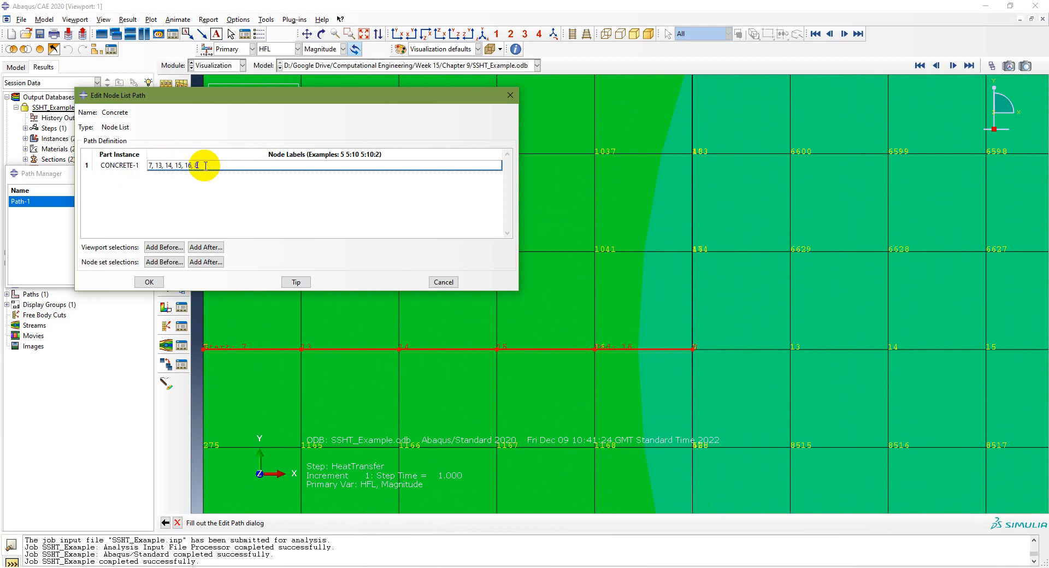
pyautogui.click(264, 186)
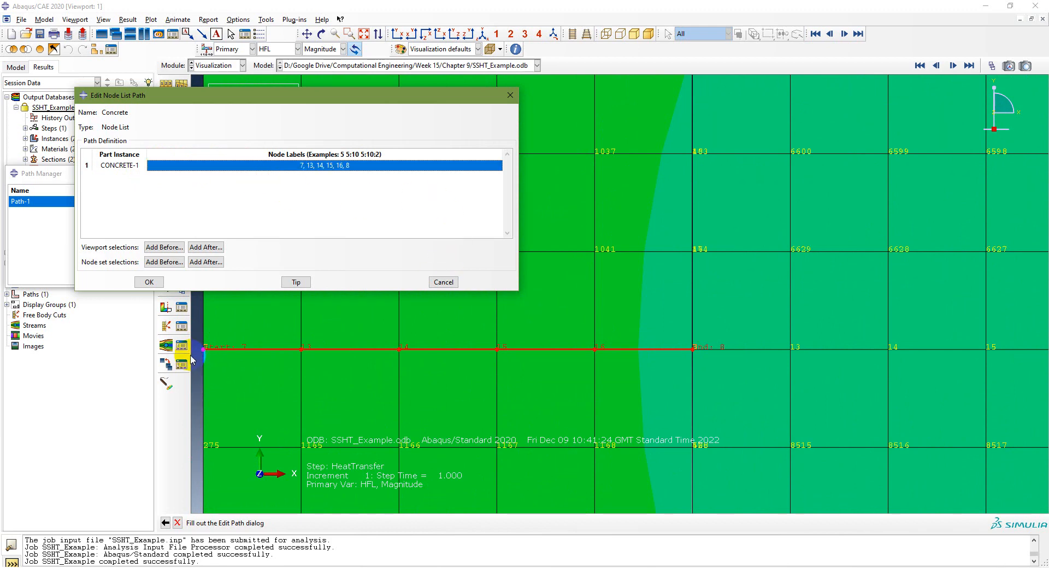
pyautogui.click(149, 282)
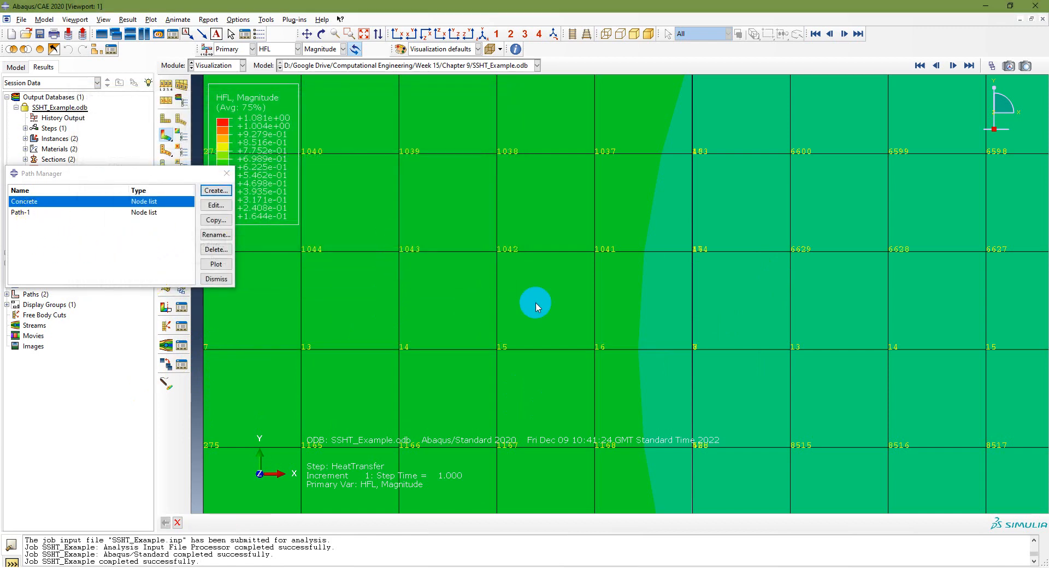
pyautogui.scroll(-5, 628, 312)
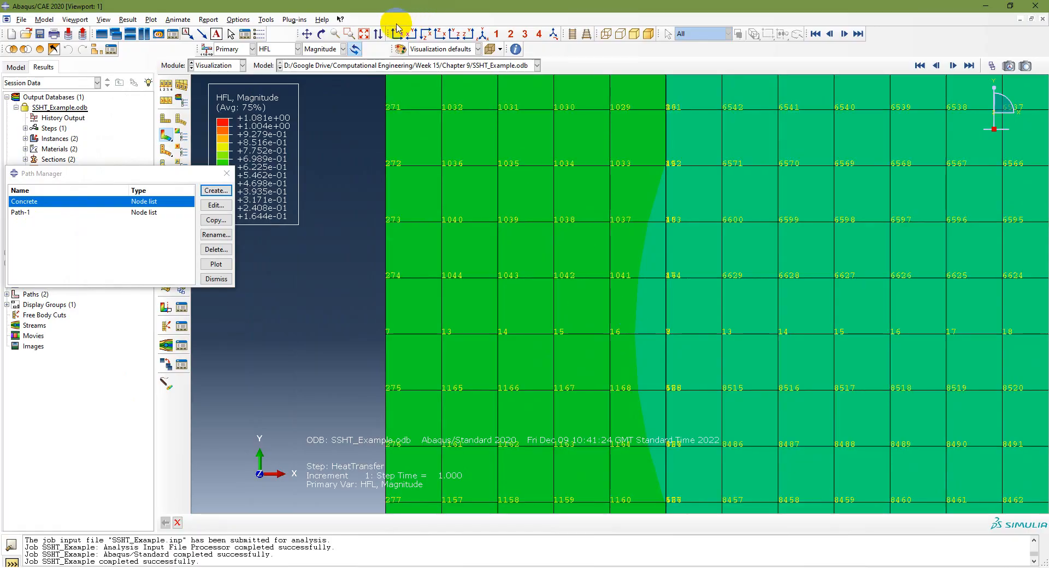
# - Create a third path of type Node list named Overall
pyautogui.click(363, 34)
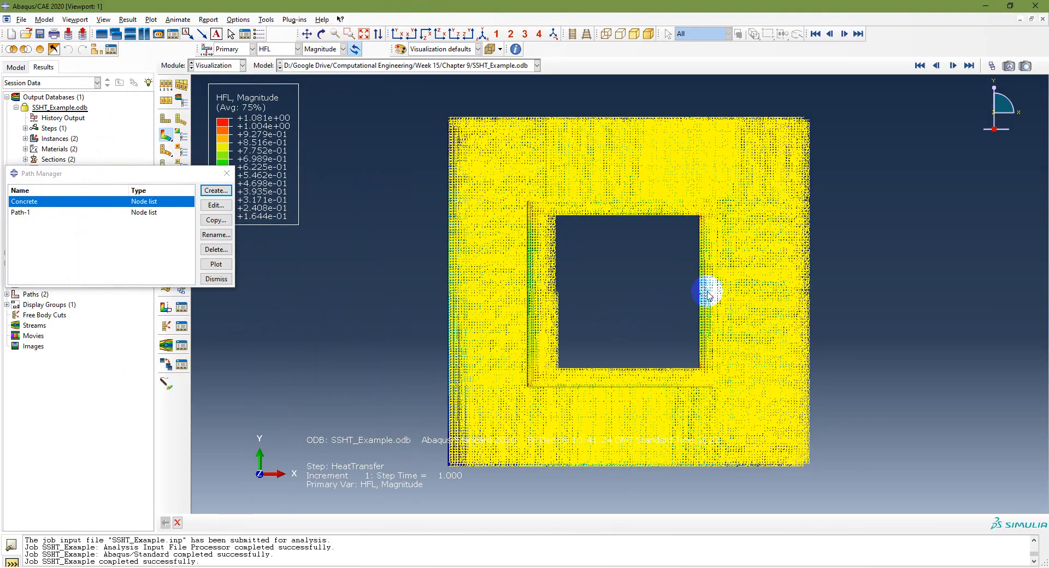
pyautogui.scroll(5, 765, 299)
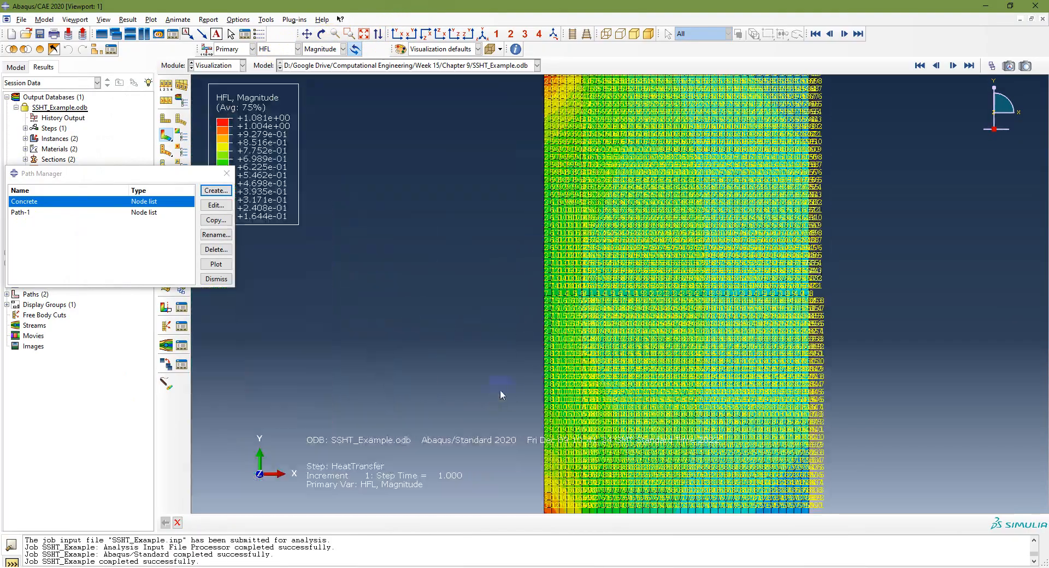
pyautogui.scroll(5, 710, 274)
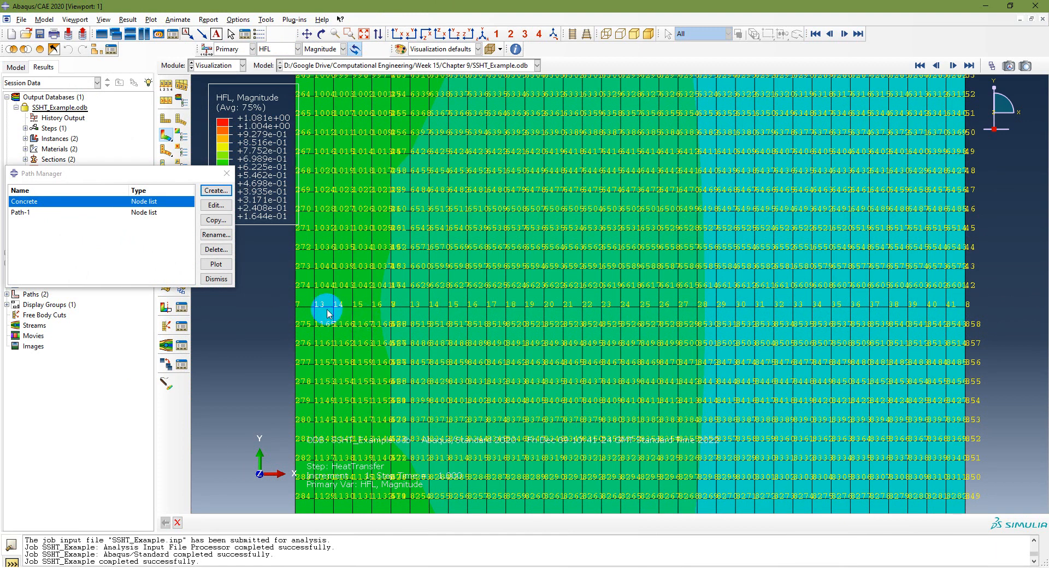
pyautogui.click(215, 190)
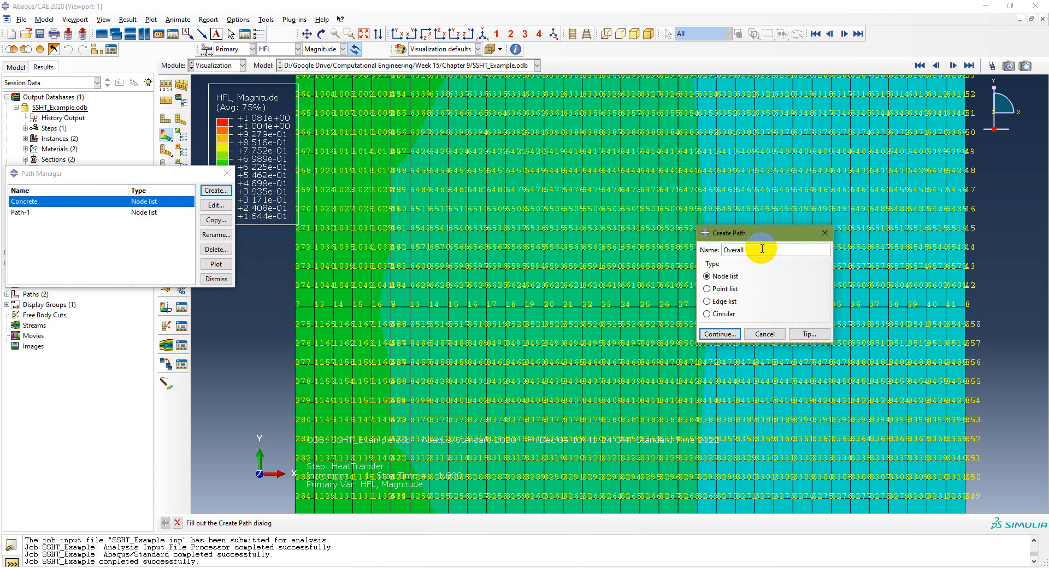
pyautogui.write('l')
pyautogui.click(719, 334)
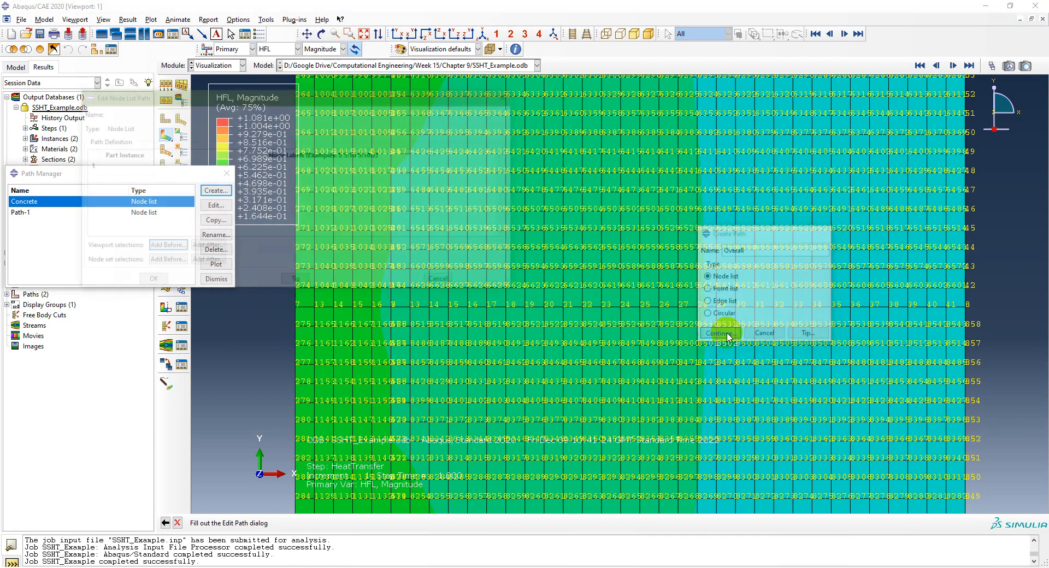
# - Set the Overall path's part instance to CONCRETE-1 and add the node labels from the CONCRETE-1 node set
pyautogui.click(142, 165)
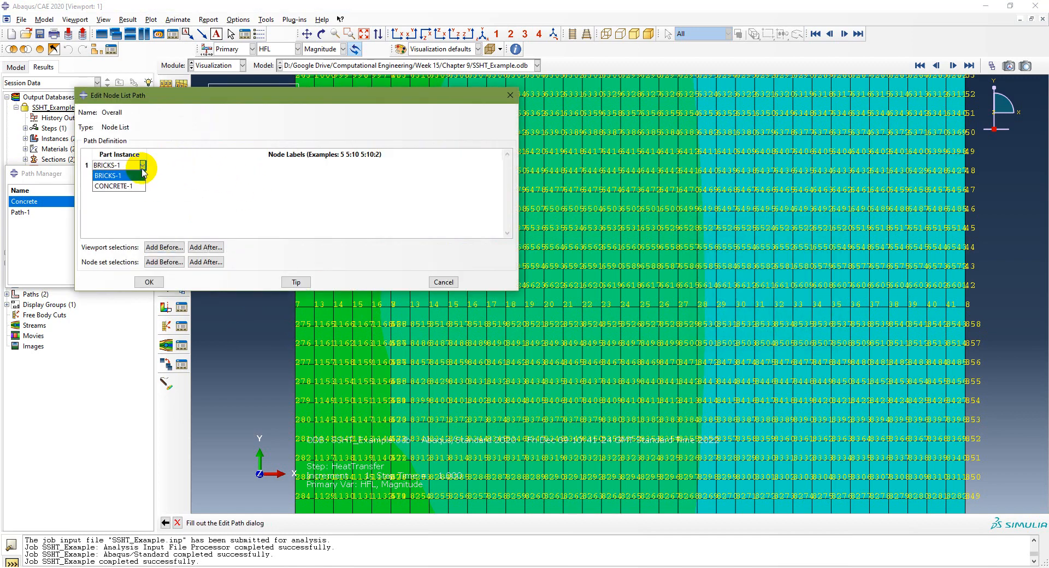
pyautogui.click(121, 183)
pyautogui.click(189, 166)
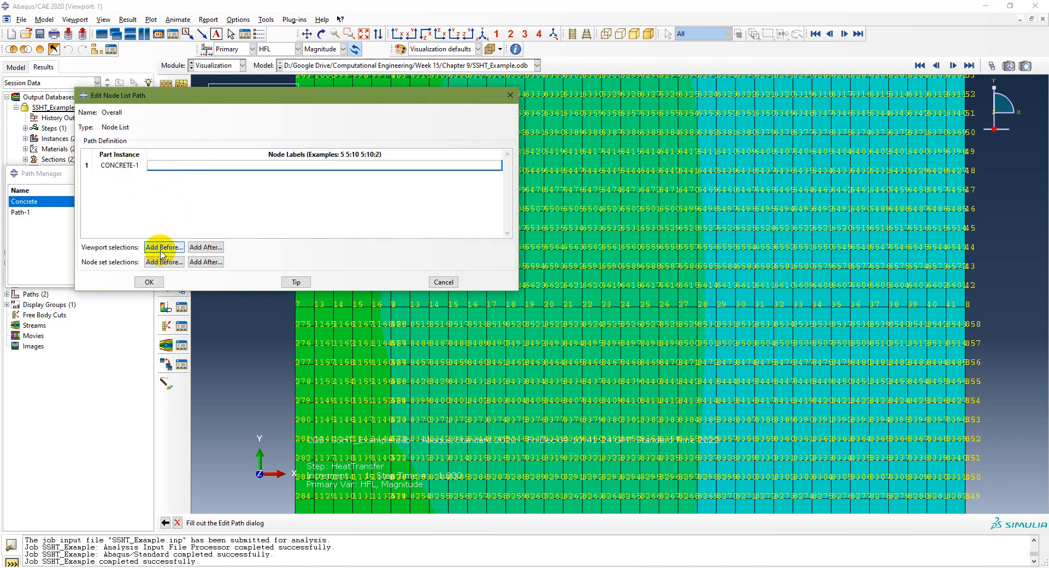
pyautogui.click(152, 265)
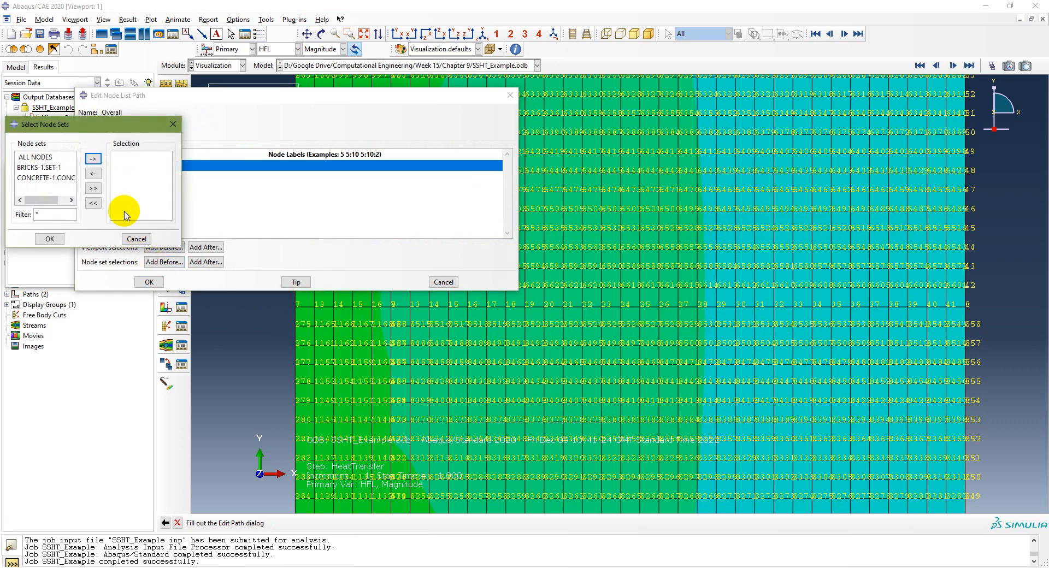
pyautogui.click(39, 178)
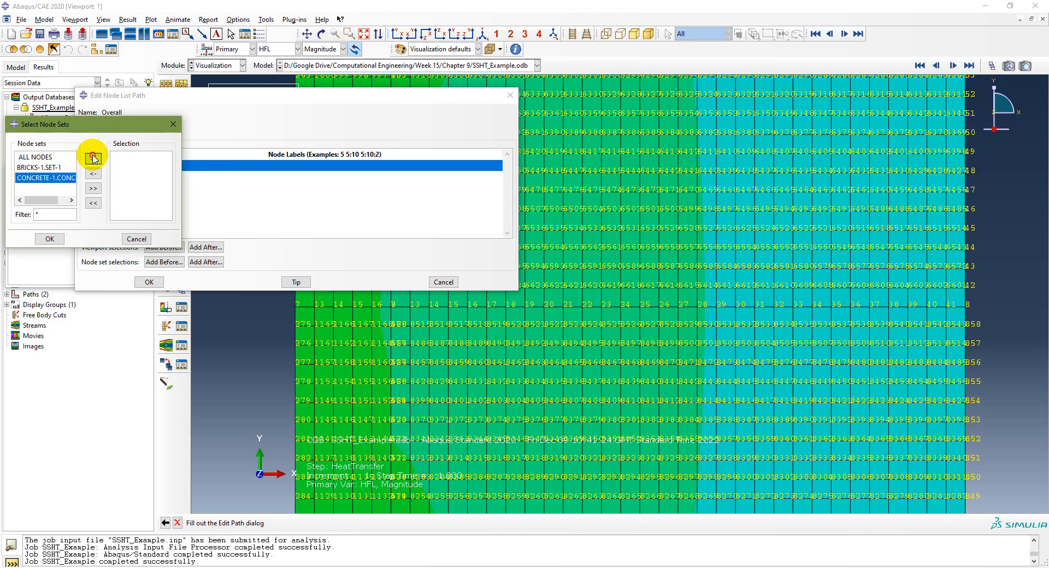
pyautogui.click(93, 159)
pyautogui.click(50, 238)
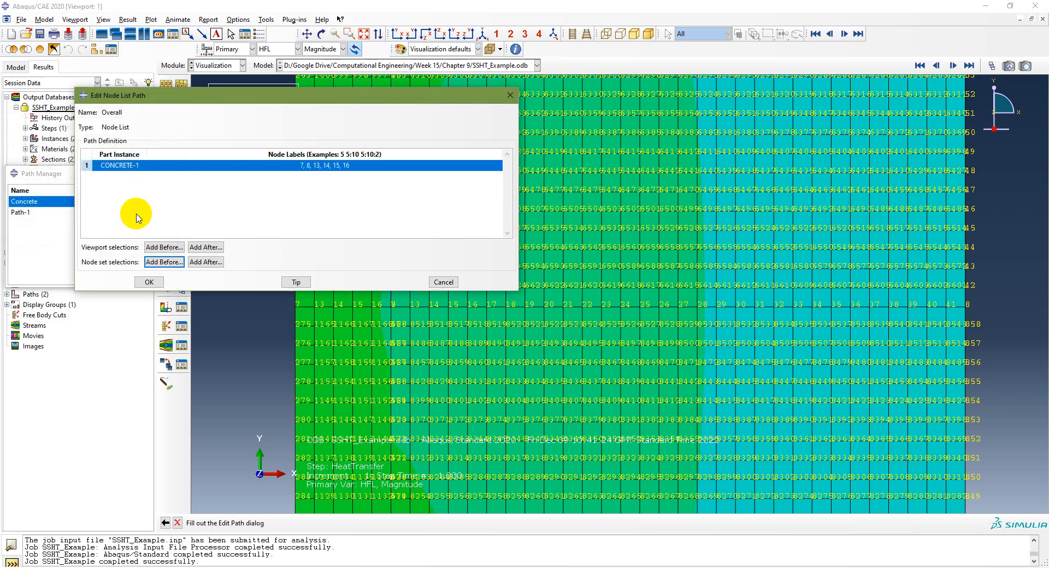
# - Append the node labels of the BRICKS-1.SET-1 node set after the concrete row of the Overall path
pyautogui.click(206, 262)
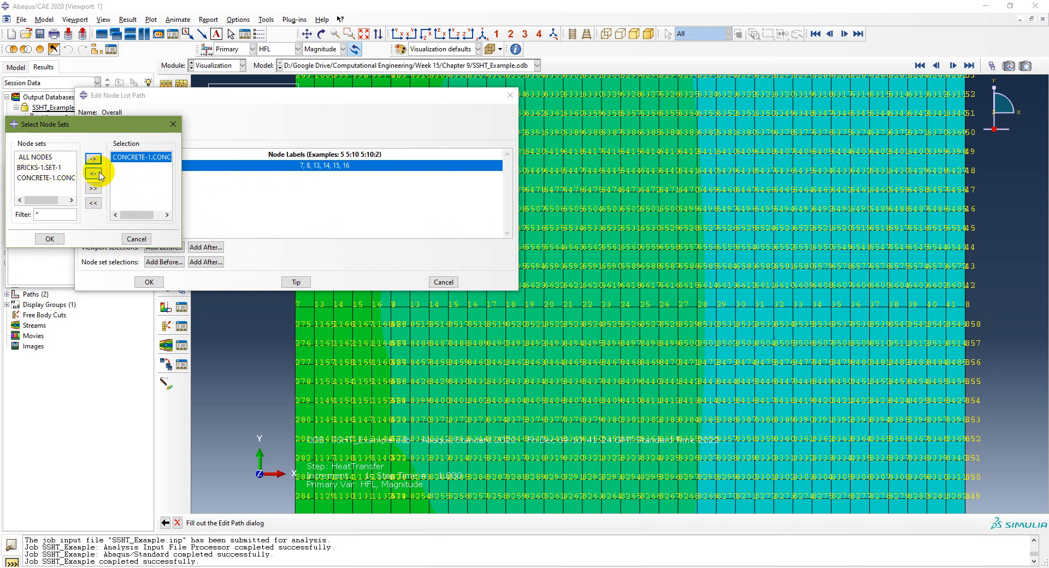
pyautogui.click(93, 174)
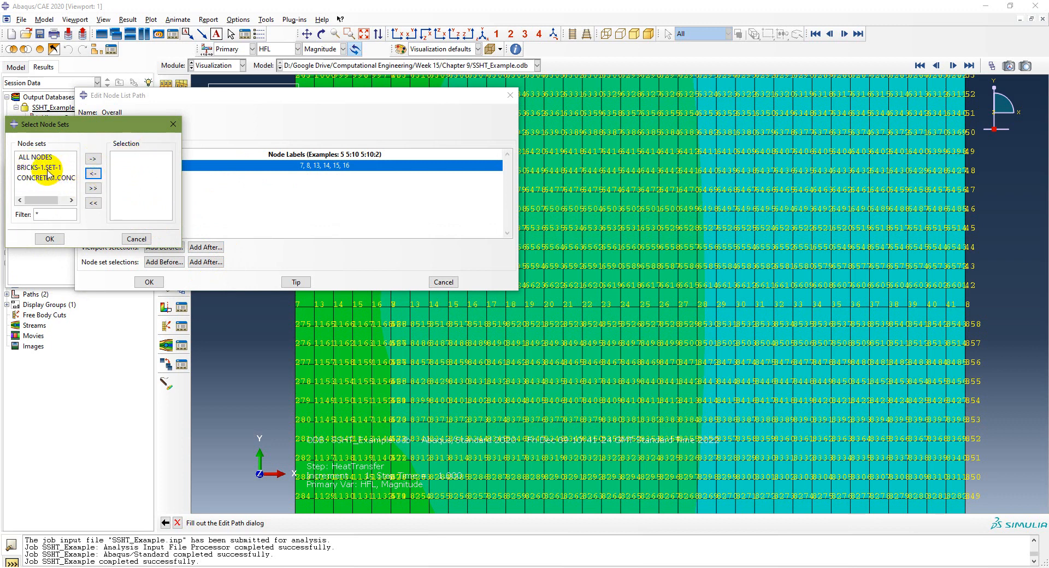
pyautogui.click(93, 161)
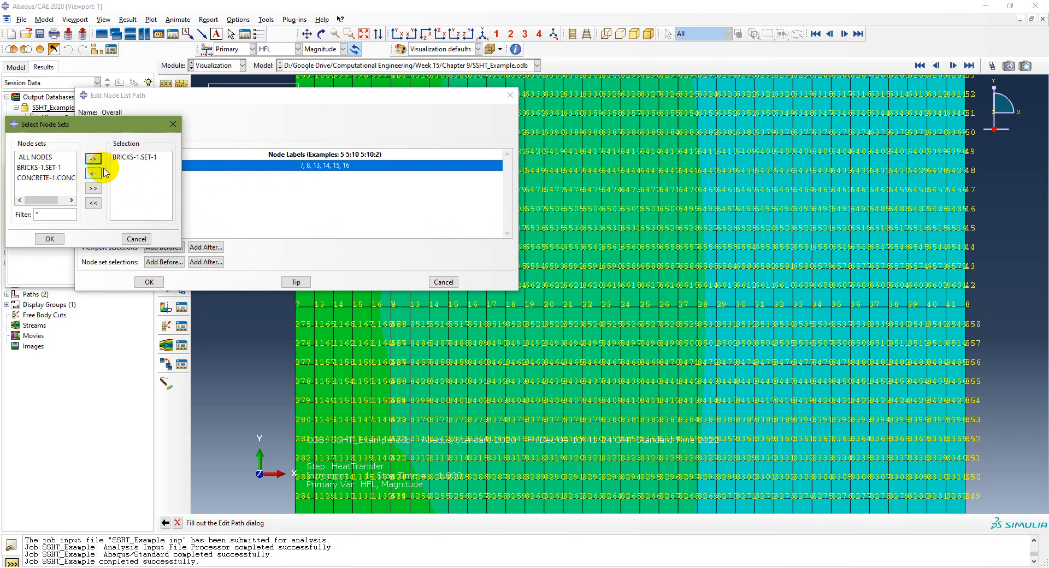
pyautogui.click(49, 239)
# - Reorder the Overall path's labels to 7, 13–16, 8 for concrete and 7, 13–41, 8 for bricks, and accept the path
pyautogui.doubleClick(325, 165)
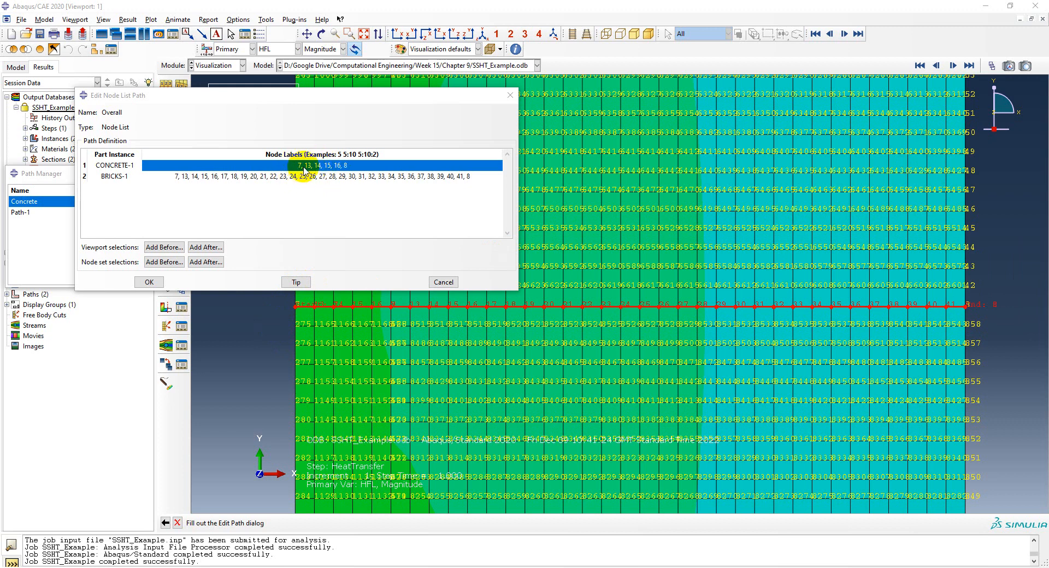
pyautogui.click(156, 283)
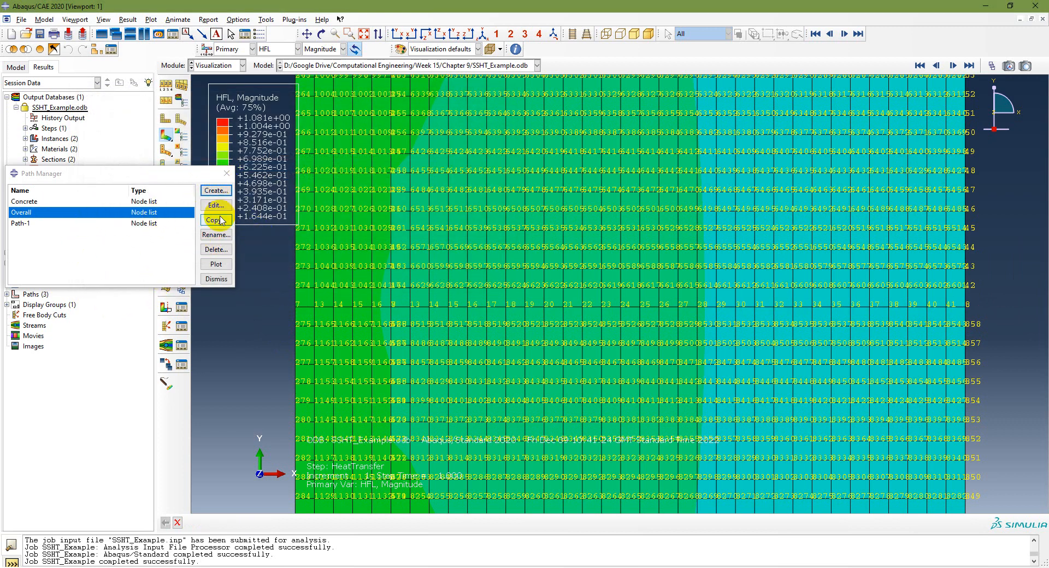
pyautogui.click(216, 280)
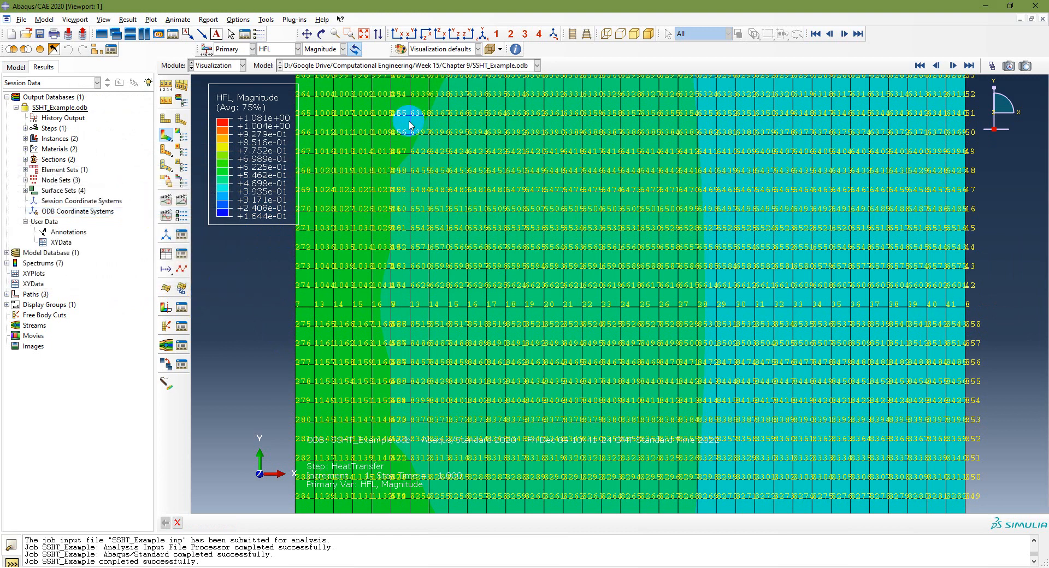
# - Turn off the node labels on the contour plot and fit the whole chimney section in the viewport
pyautogui.click(167, 85)
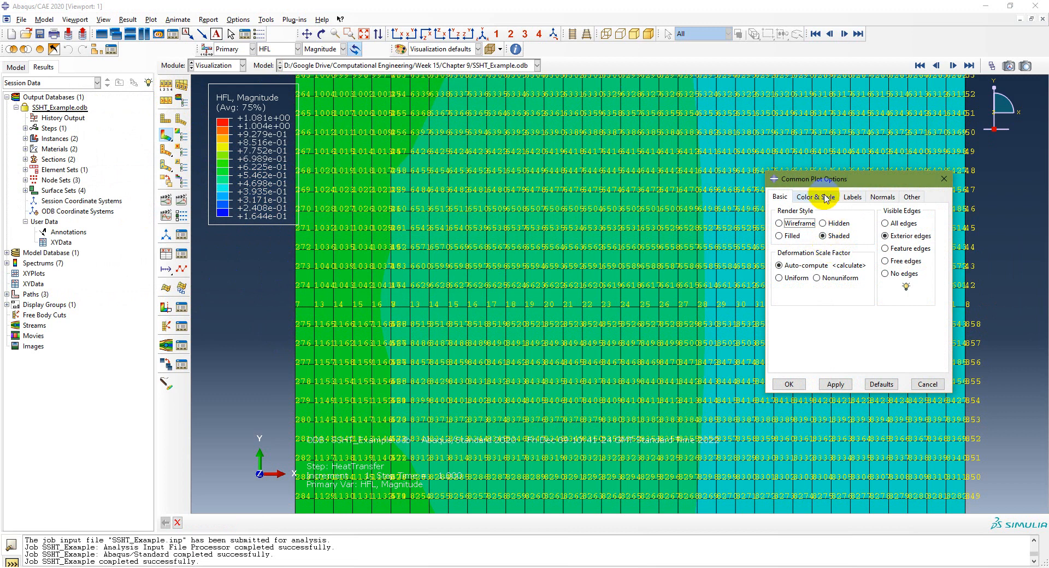
pyautogui.click(851, 197)
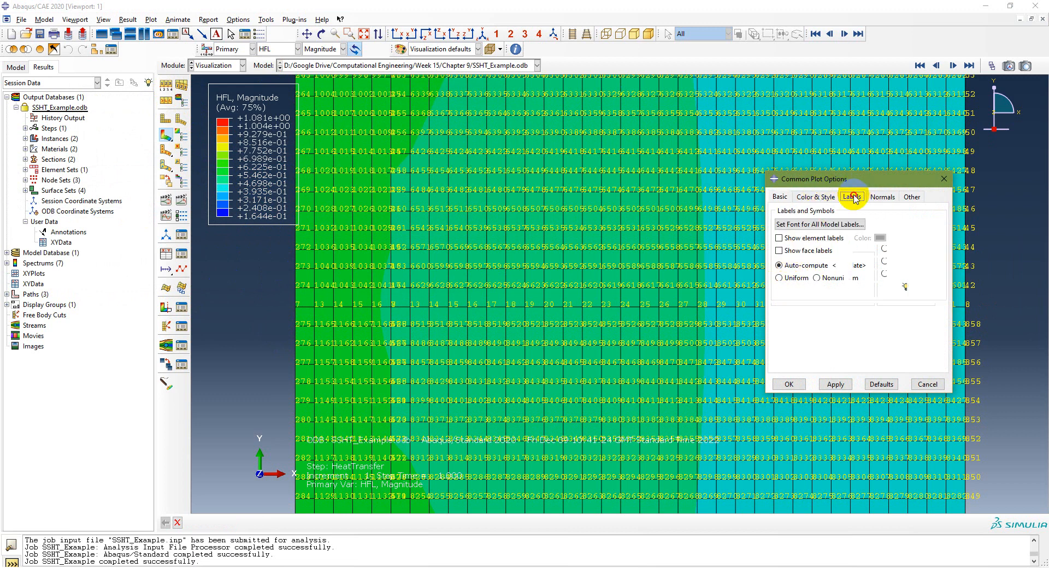
pyautogui.click(836, 385)
pyautogui.click(787, 383)
pyautogui.click(364, 34)
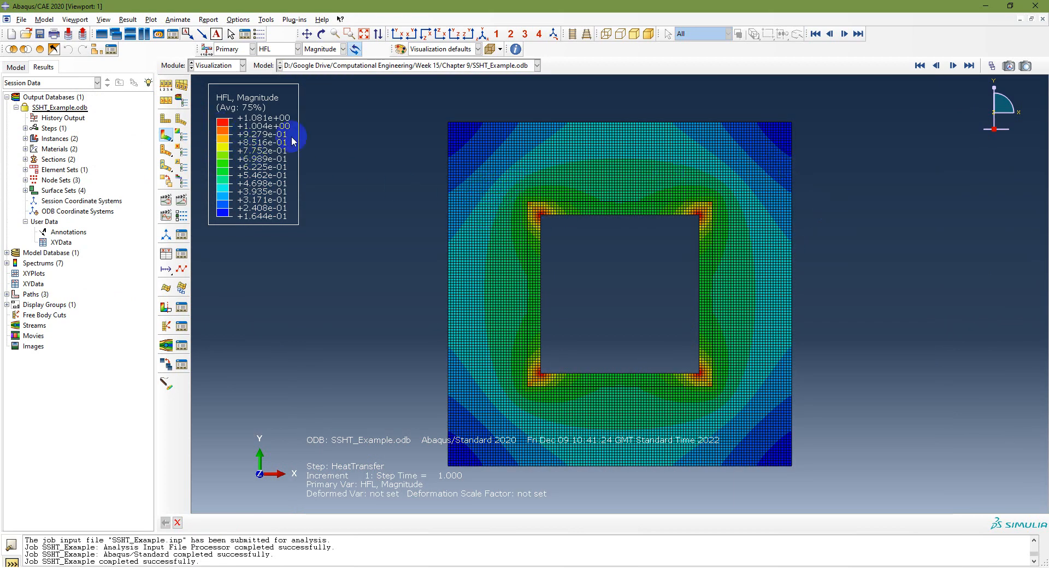
# - Set the visible edges of the contour plot to Feature edges
pyautogui.click(166, 86)
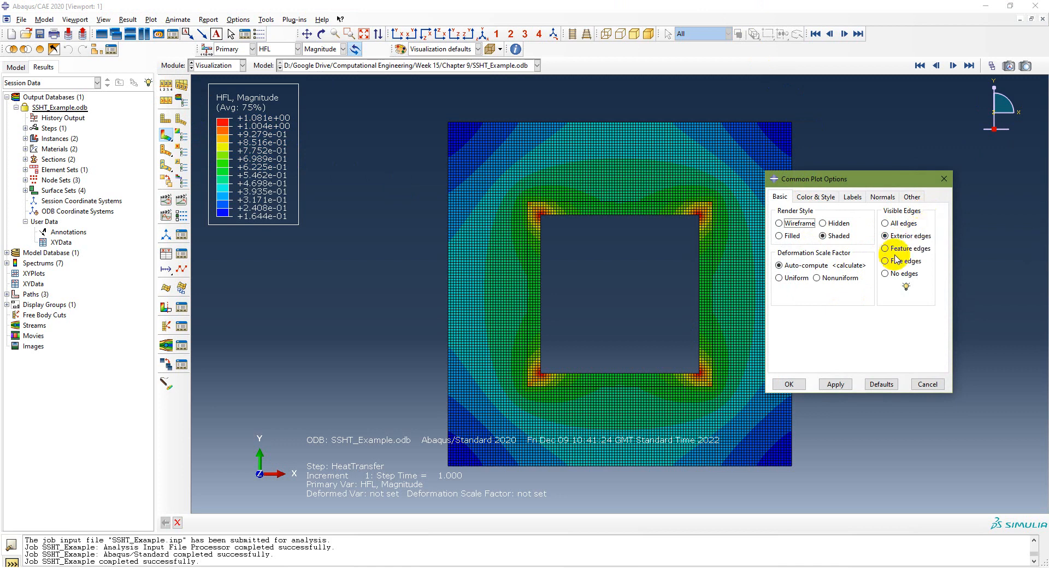
pyautogui.click(835, 384)
pyautogui.moveTo(855, 184); pyautogui.dragTo(905, 176)
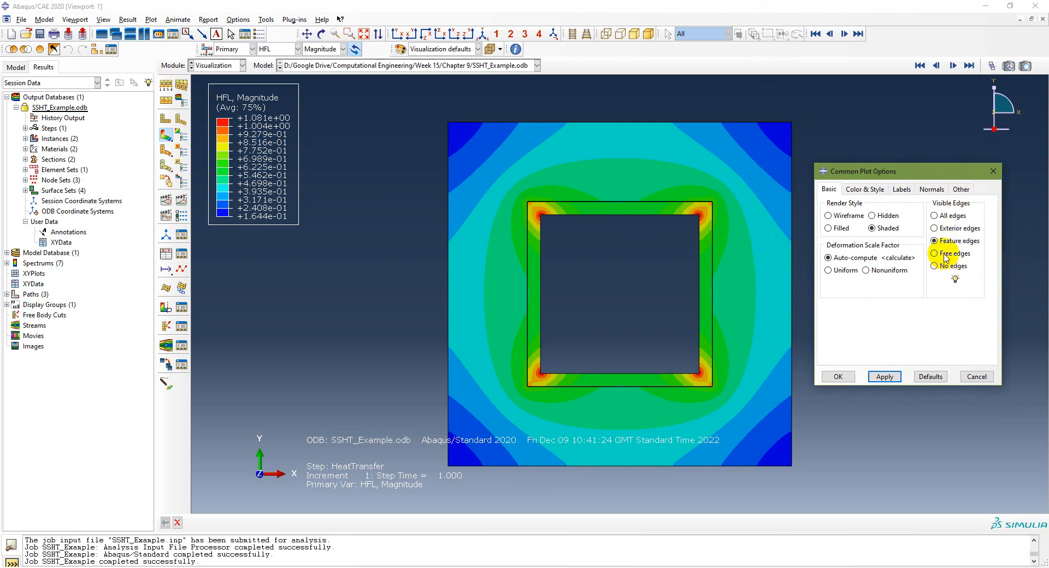
pyautogui.click(837, 376)
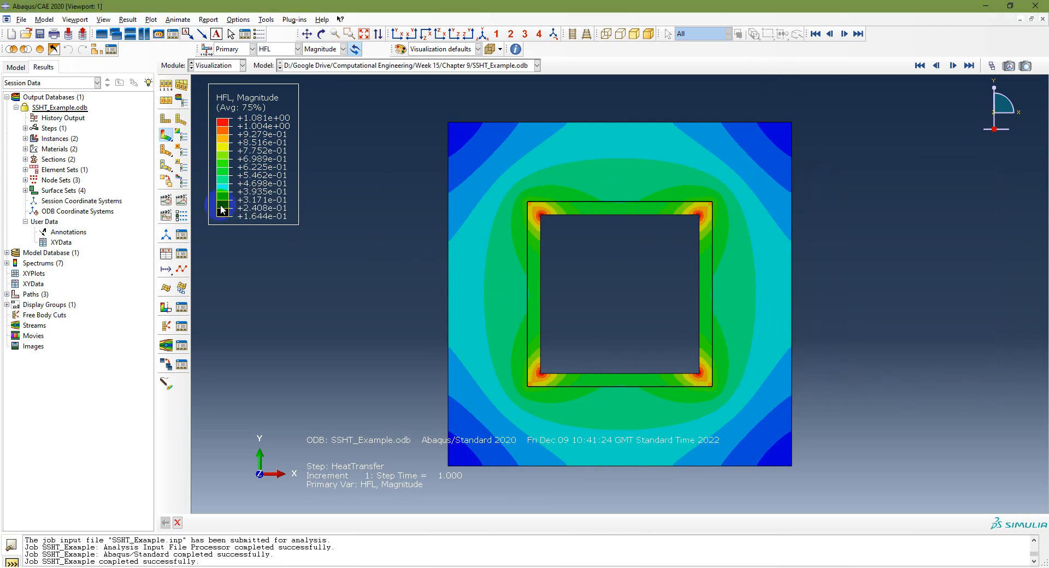
# - Switch the contour variable to NT11 and plot it along the Concrete path against true distance
pyautogui.click(279, 49)
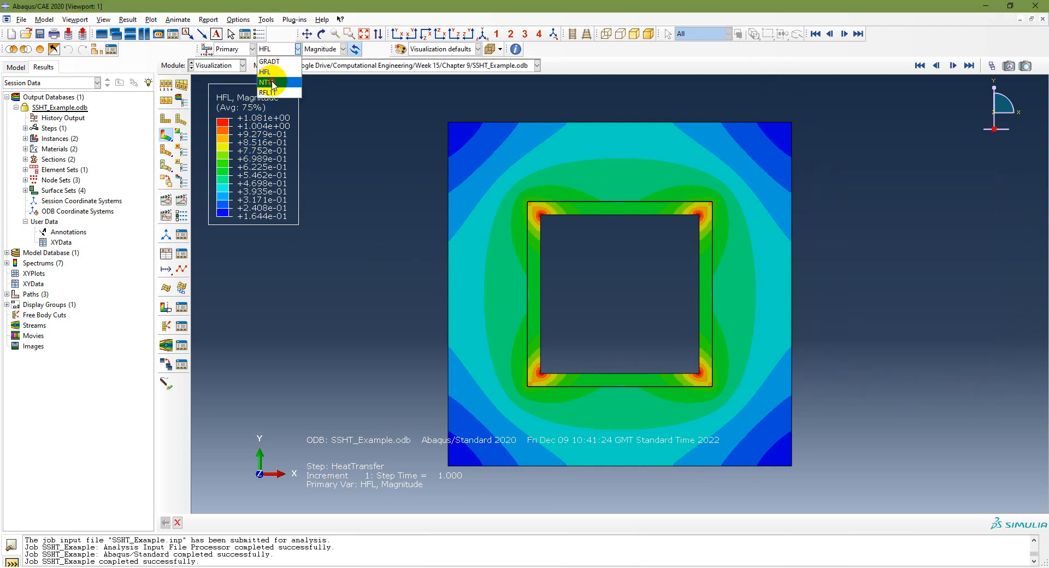
pyautogui.click(271, 83)
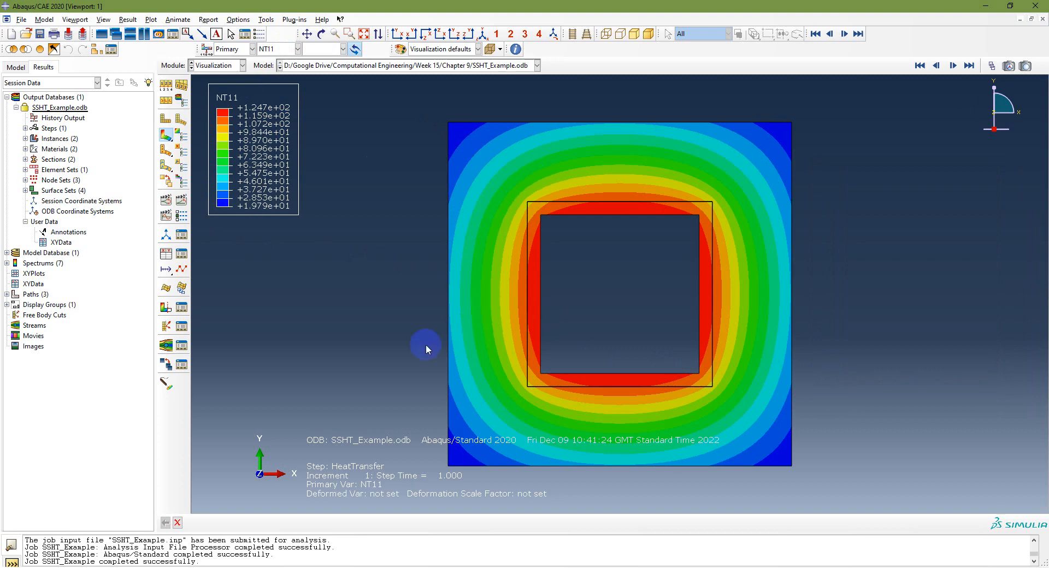
pyautogui.click(166, 254)
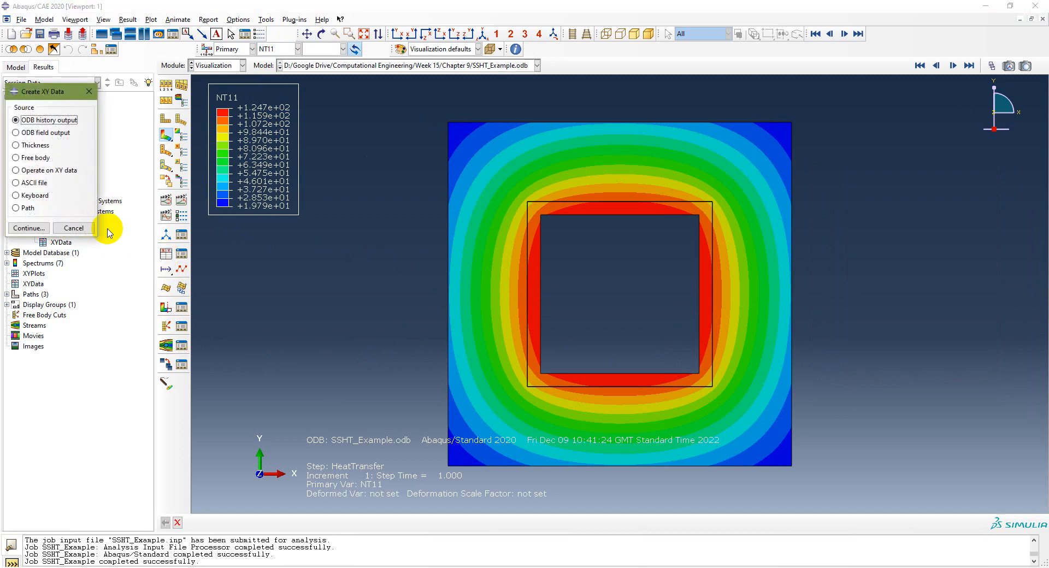
pyautogui.click(26, 229)
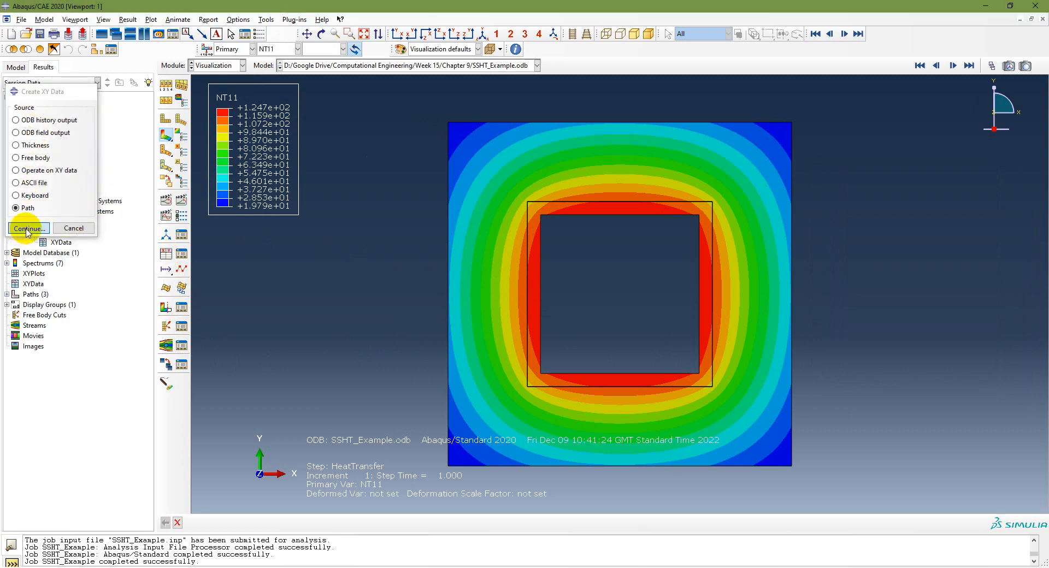
pyautogui.moveTo(419, 226); pyautogui.dragTo(125, 135)
pyautogui.click(182, 160)
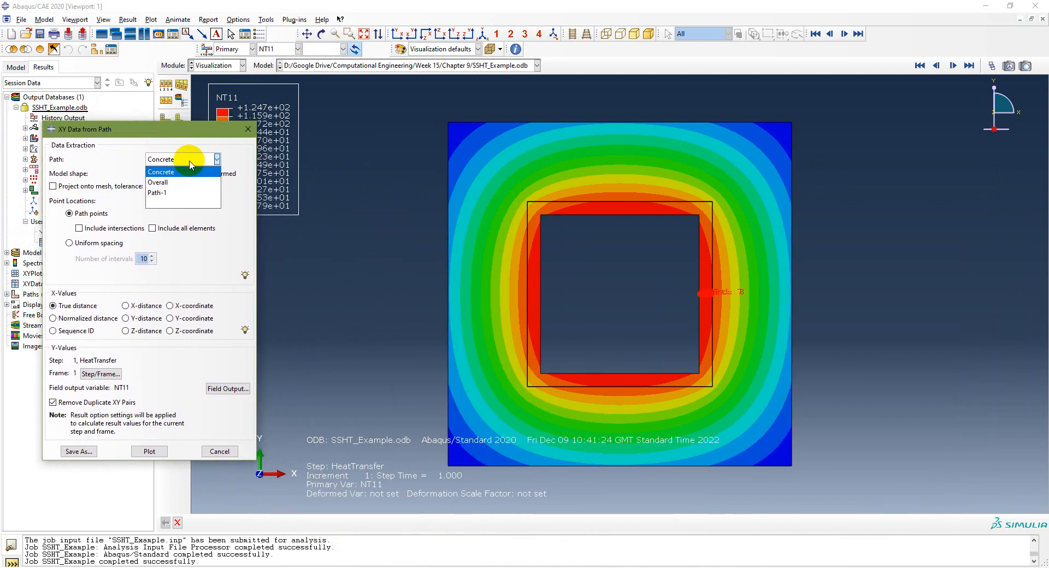
pyautogui.click(172, 172)
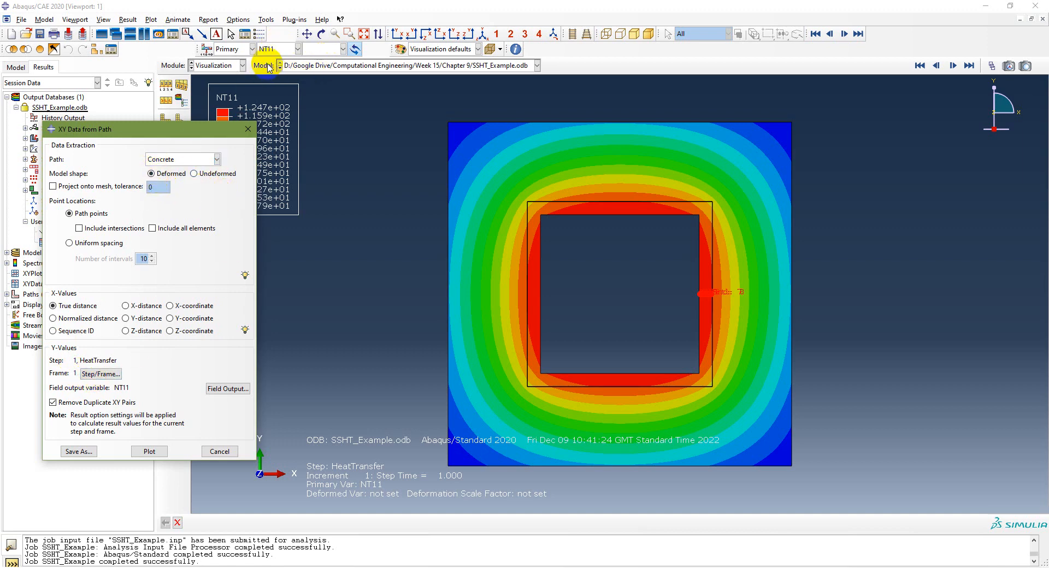
pyautogui.click(147, 451)
# - Replot NT11 along the Concrete path against X-distance, and finally against X-coordinate
pyautogui.moveTo(185, 129); pyautogui.dragTo(838, 115)
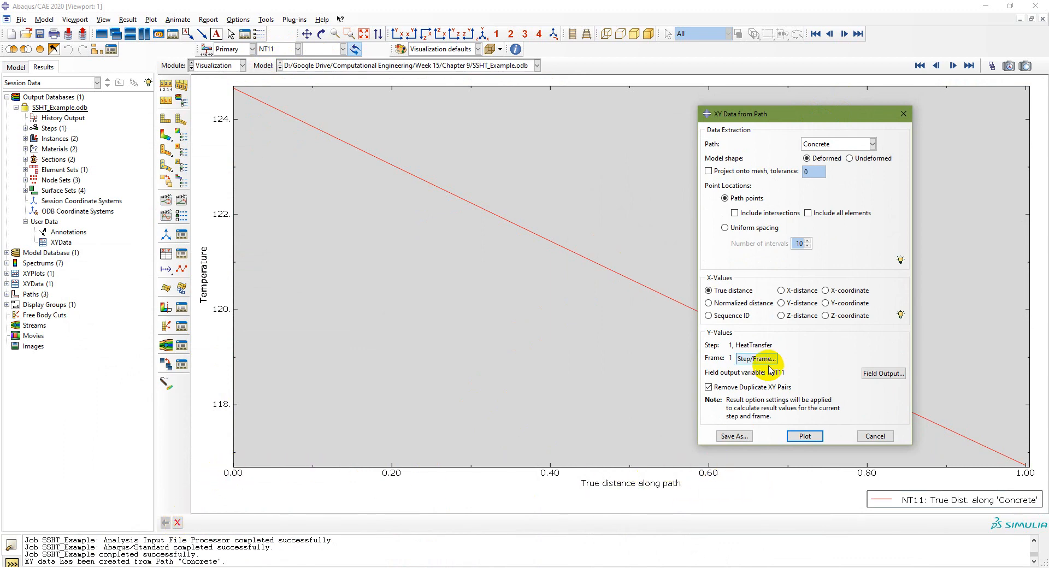
pyautogui.click(791, 292)
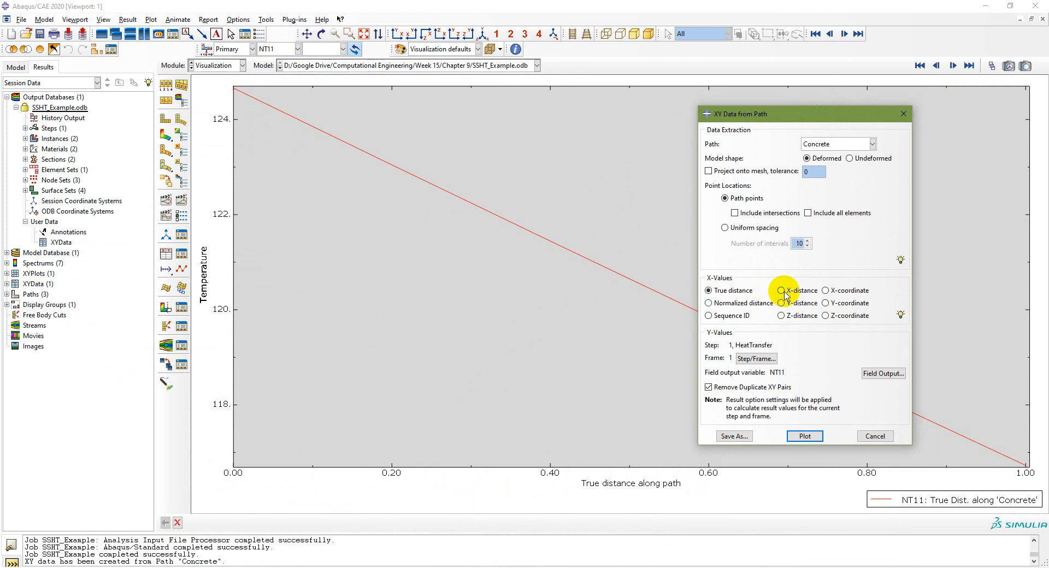
pyautogui.click(806, 436)
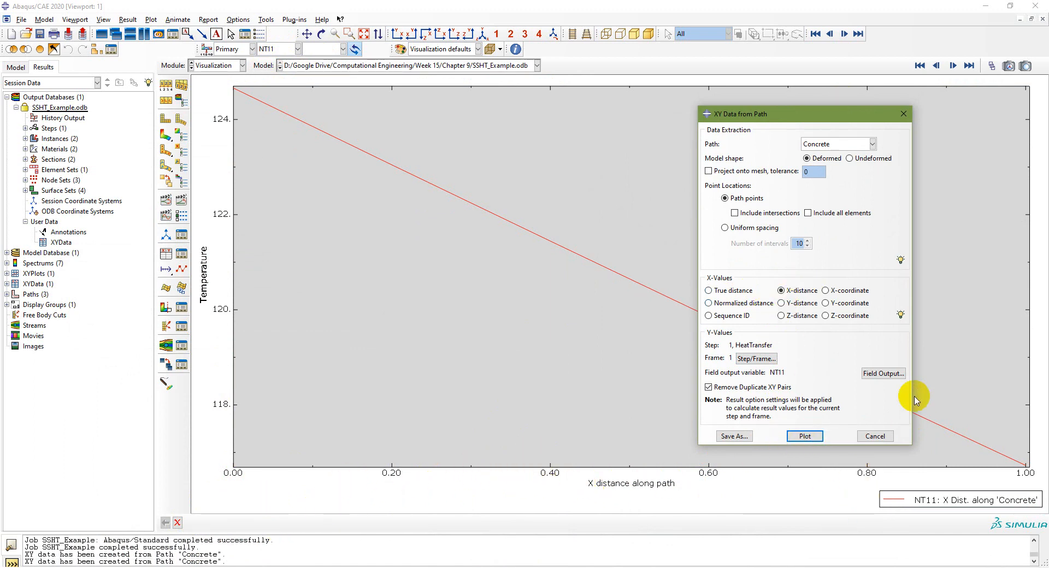
pyautogui.click(826, 291)
pyautogui.click(804, 436)
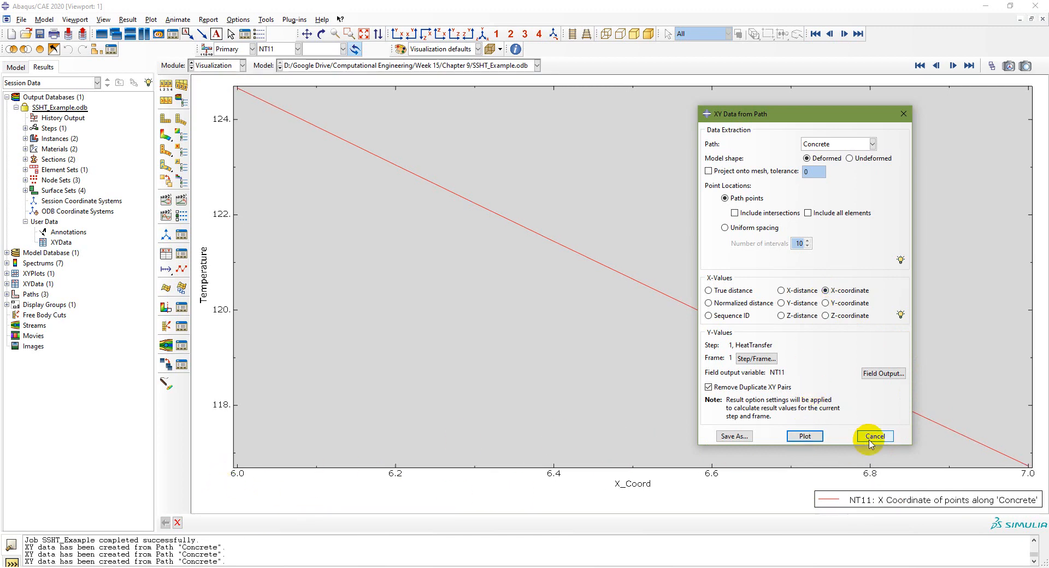
# - Check the scale limits in the Temperature axis options of the XY plot without changing them
pyautogui.click(222, 218)
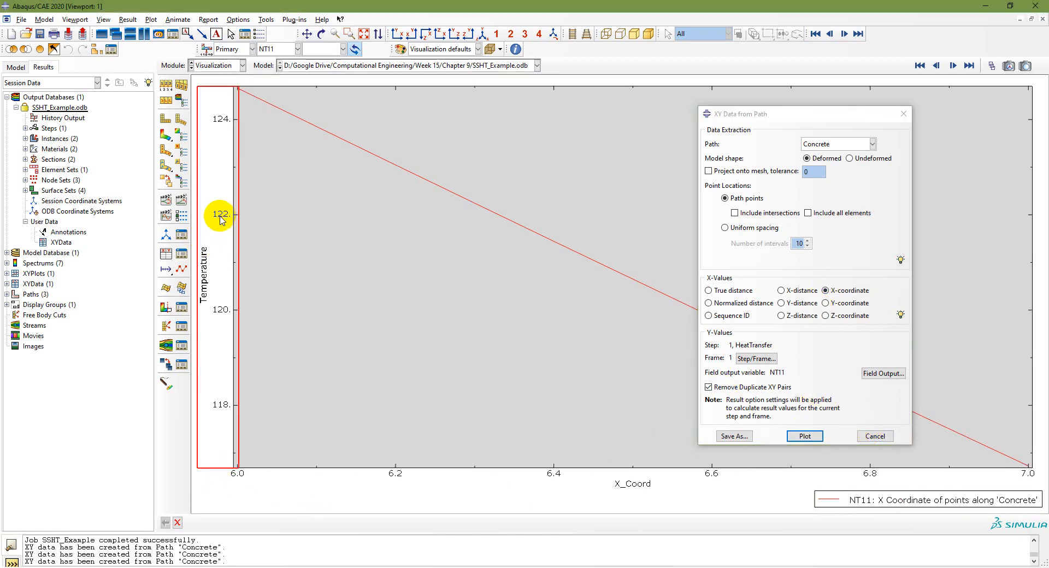
pyautogui.doubleClick(221, 219)
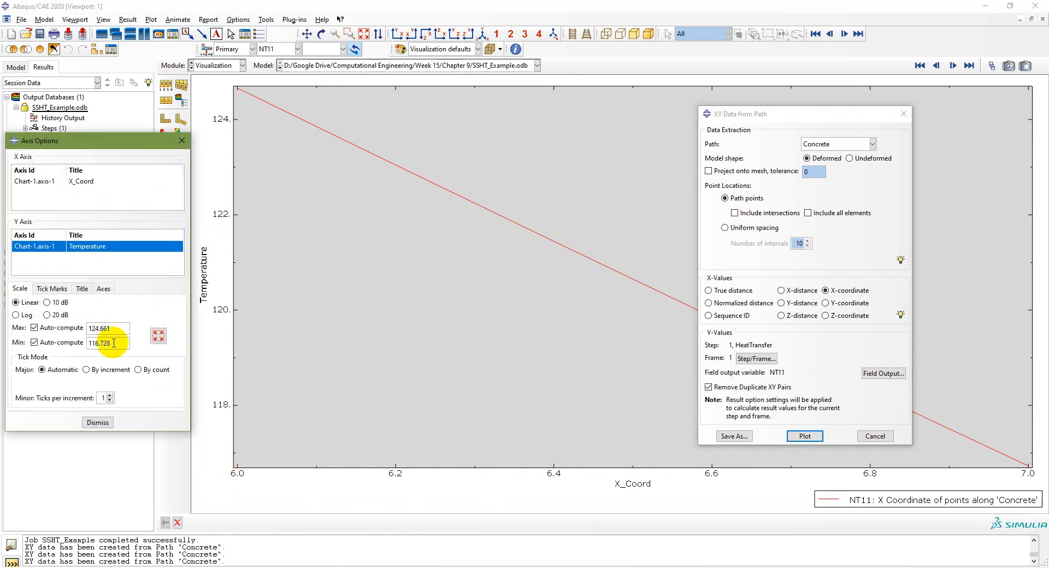
pyautogui.click(97, 423)
# - Plot NT11 along Path-1 against X-coordinate and check the scale limits in the Temperature axis options
pyautogui.click(834, 145)
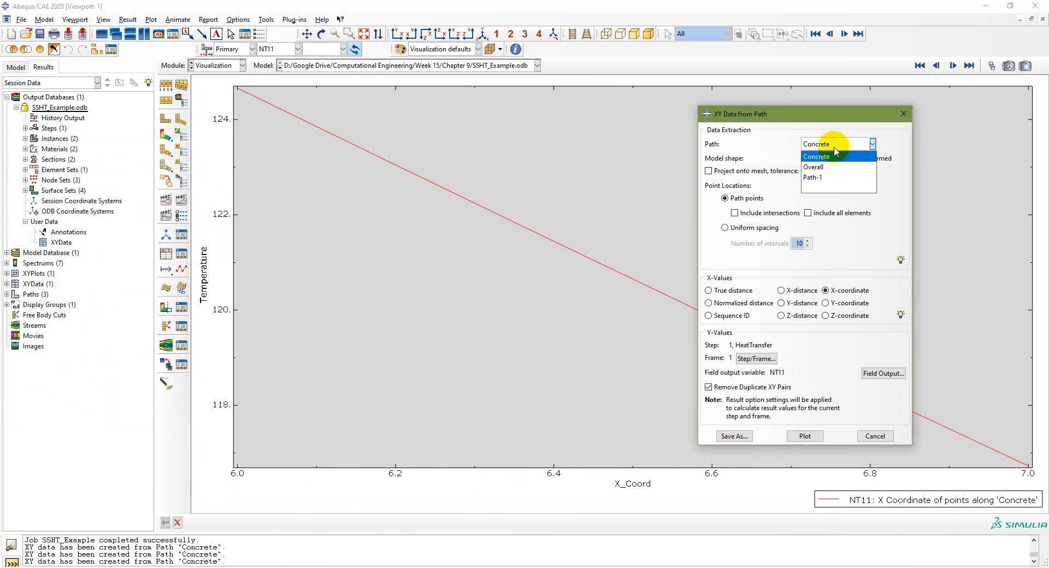
pyautogui.click(813, 177)
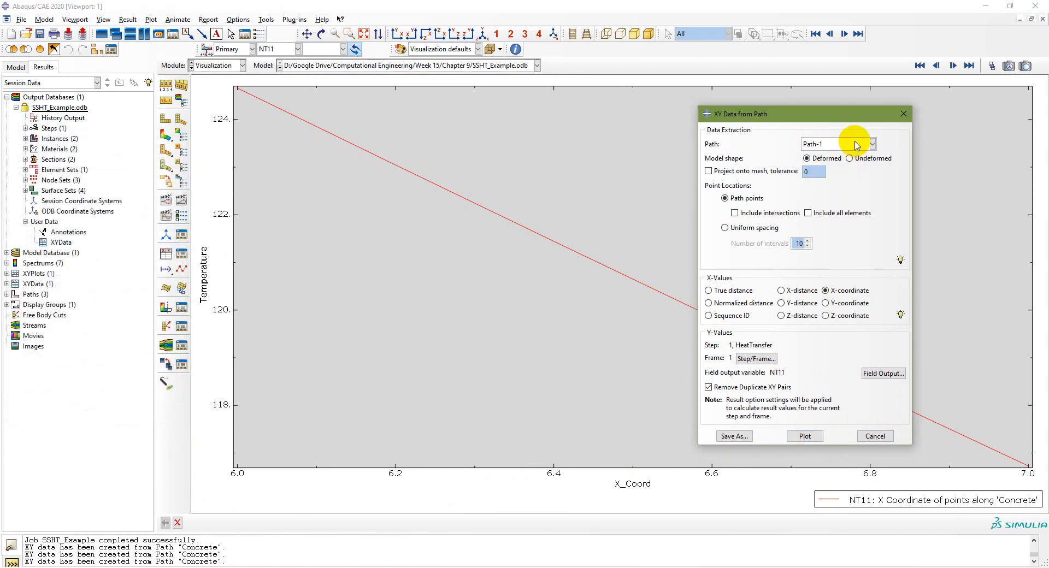
pyautogui.click(800, 437)
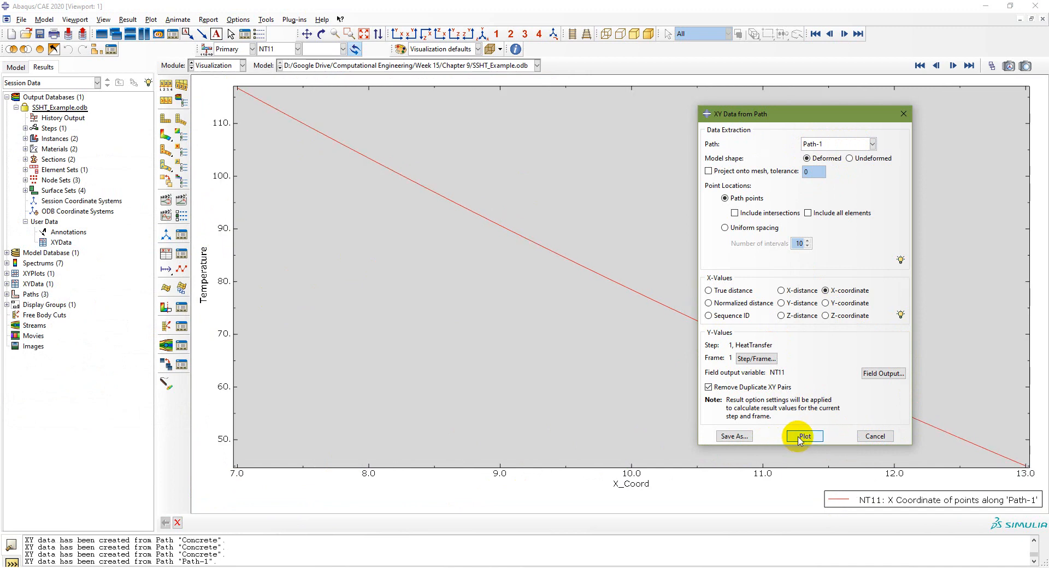
pyautogui.click(227, 286)
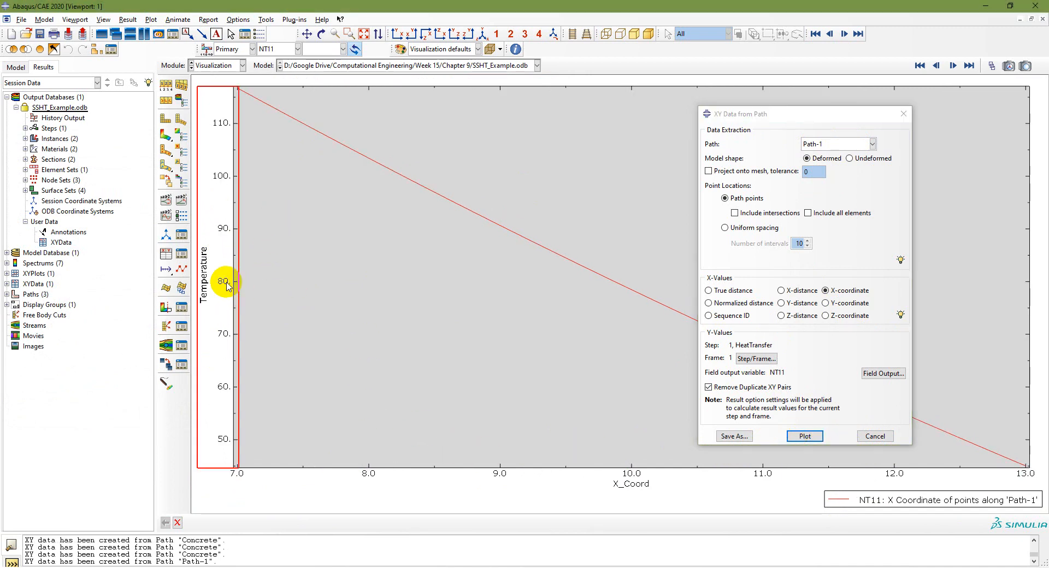
pyautogui.doubleClick(227, 286)
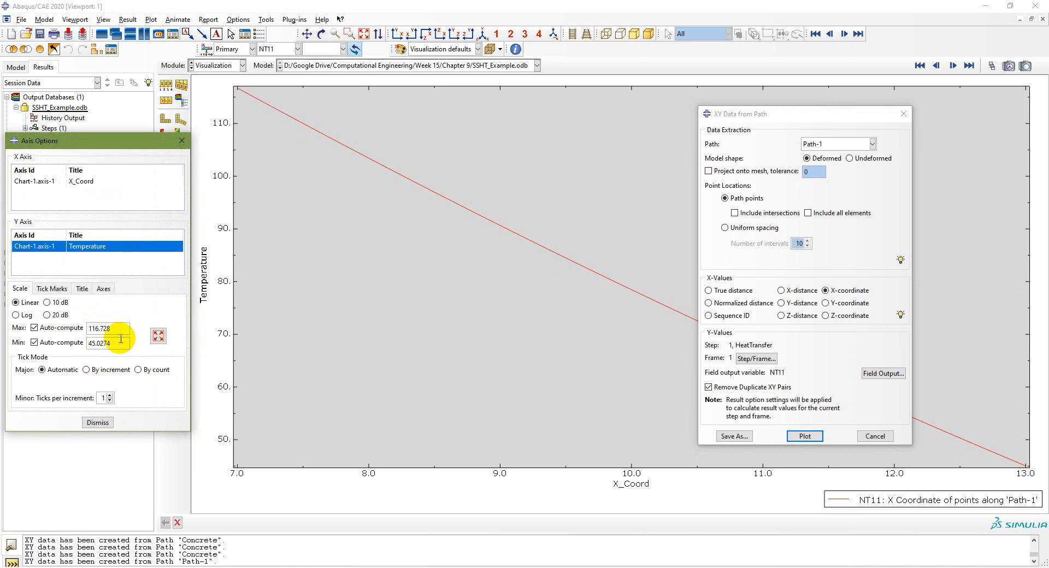
pyautogui.click(98, 422)
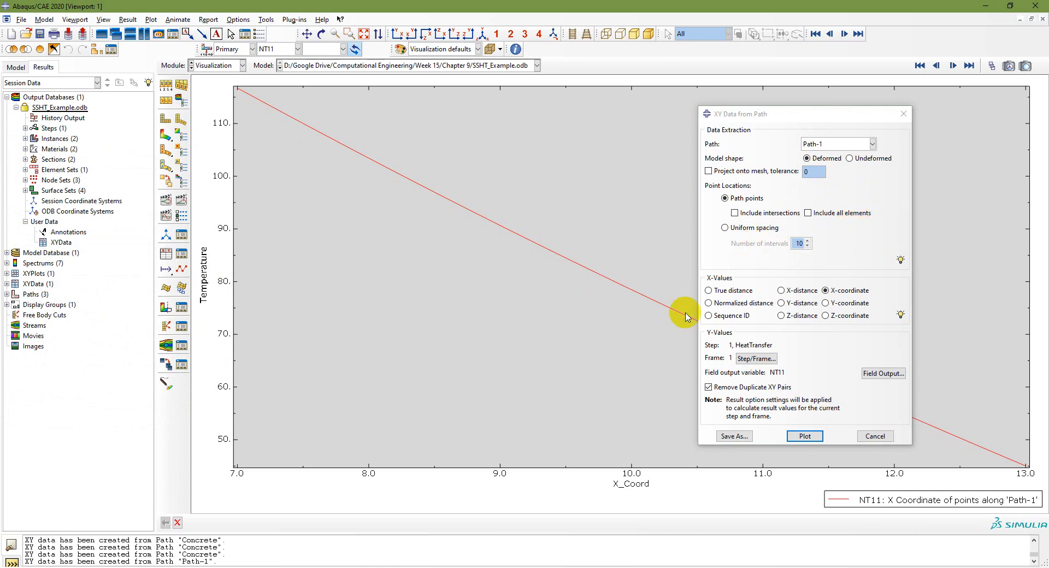
# - Replot NT11 along Path-1 against true distance, and finally along the Overall path against true distance
pyautogui.click(709, 291)
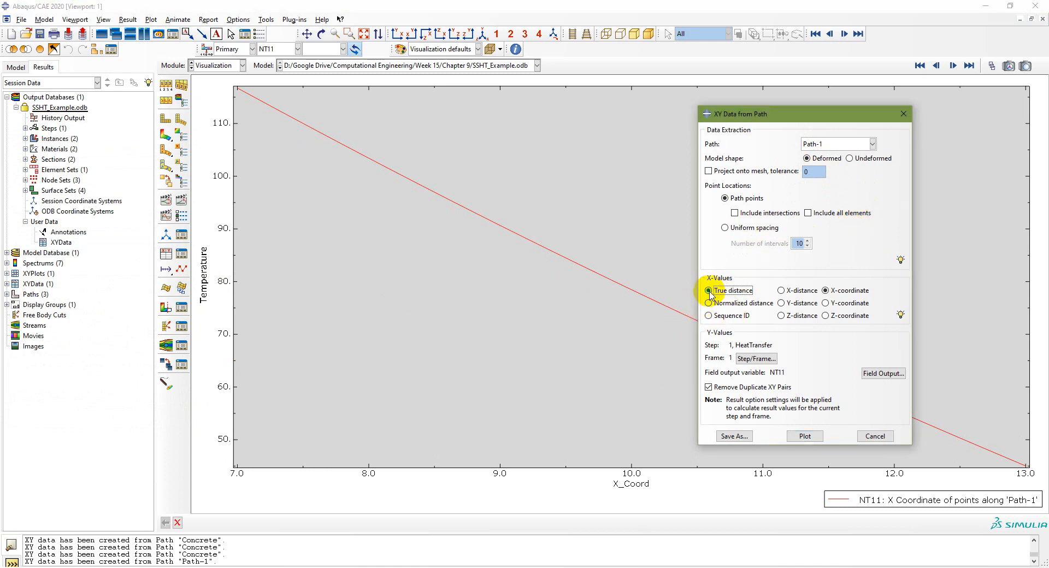
pyautogui.click(805, 436)
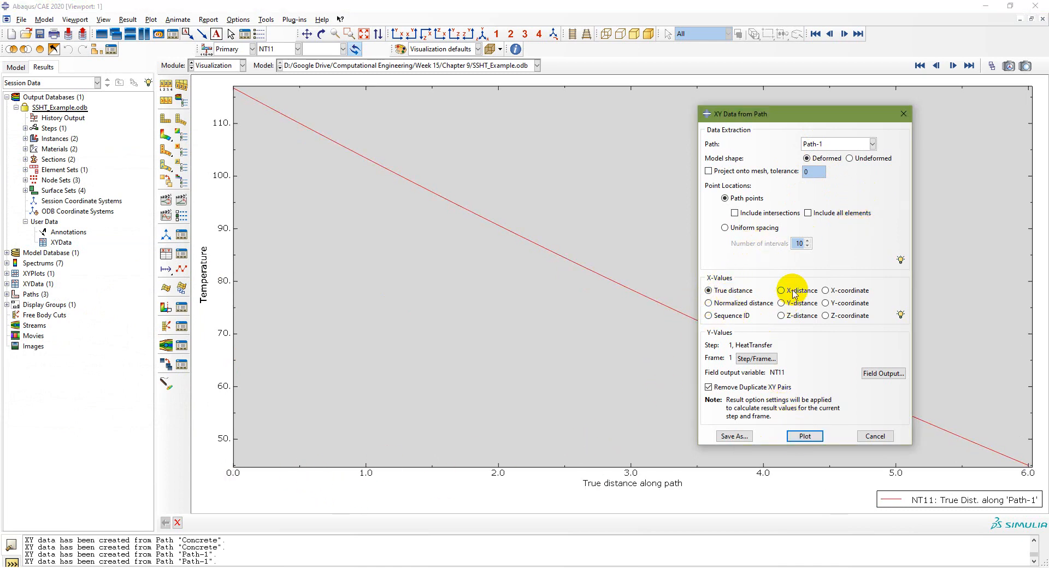
pyautogui.click(867, 144)
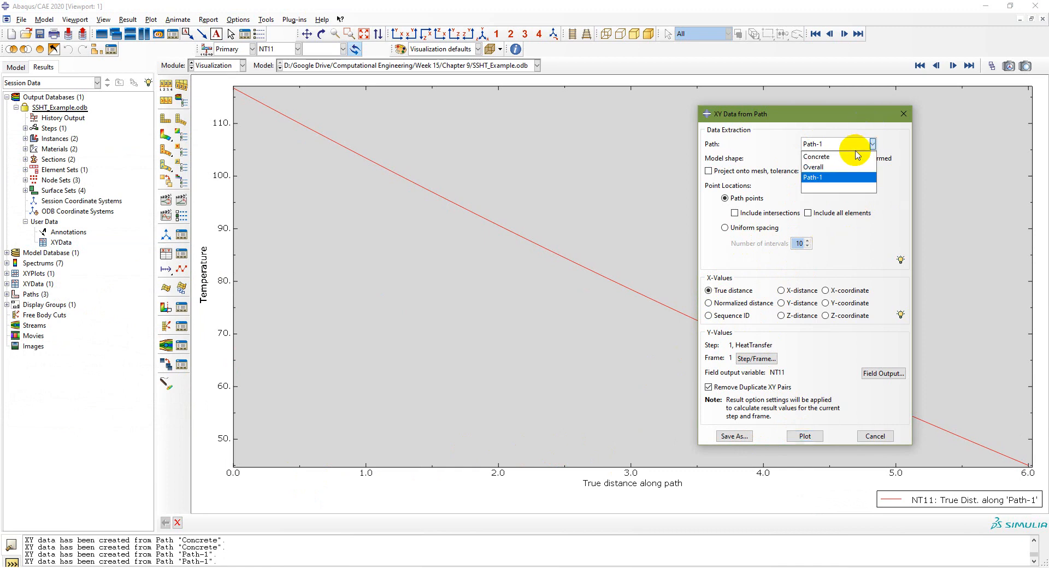
pyautogui.click(855, 167)
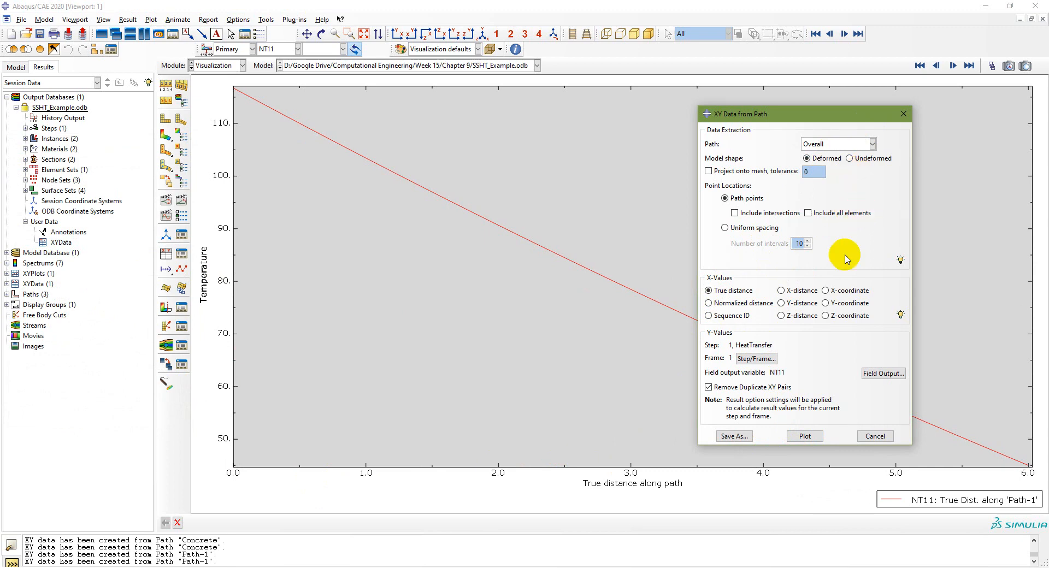
pyautogui.click(806, 437)
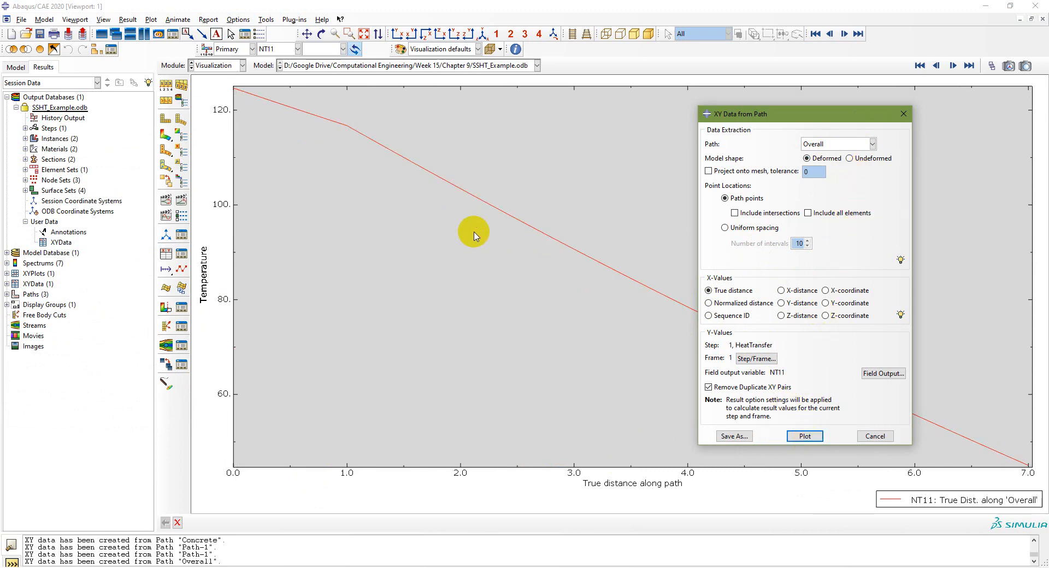
# - Turn off the background fill of the XY chart's grid area in the chart options
pyautogui.click(381, 273)
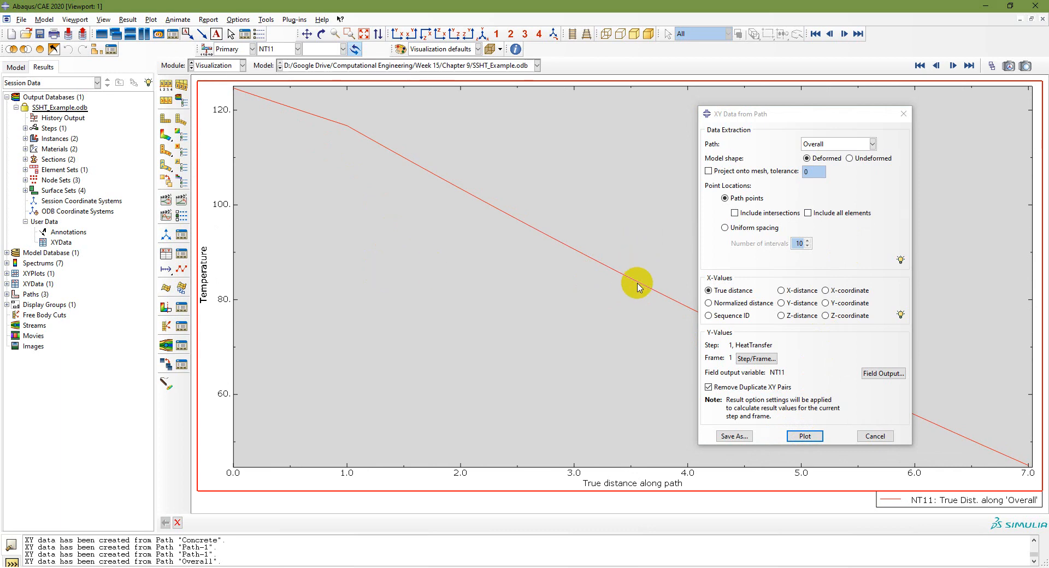
pyautogui.doubleClick(382, 291)
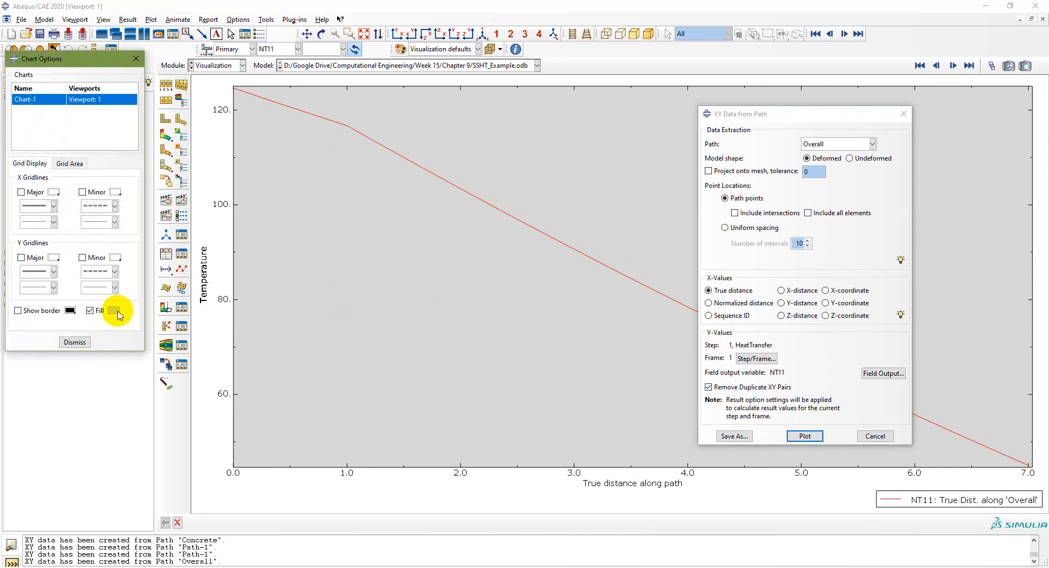
pyautogui.click(90, 311)
pyautogui.click(113, 311)
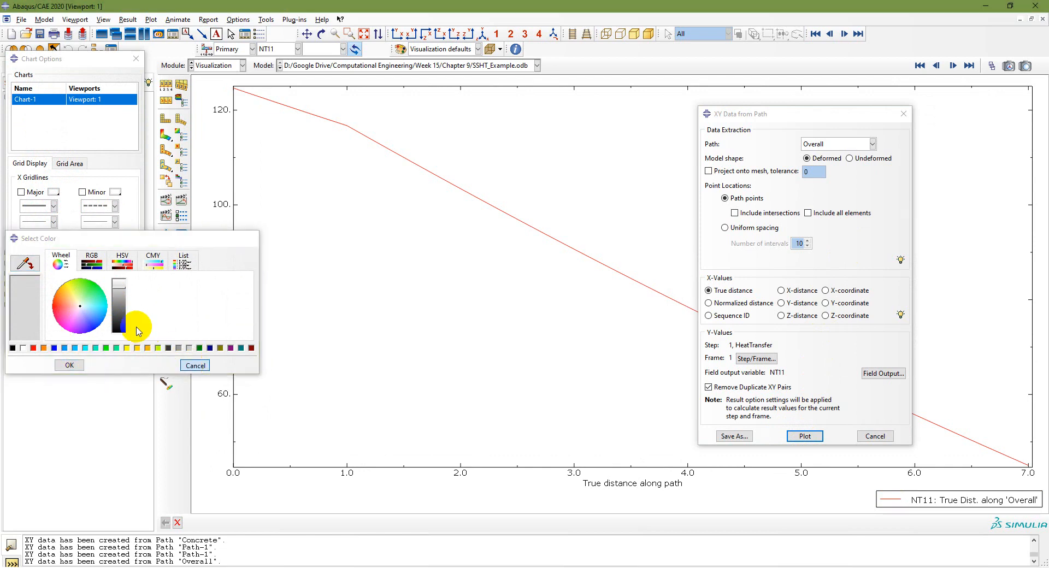
pyautogui.click(69, 365)
pyautogui.click(75, 343)
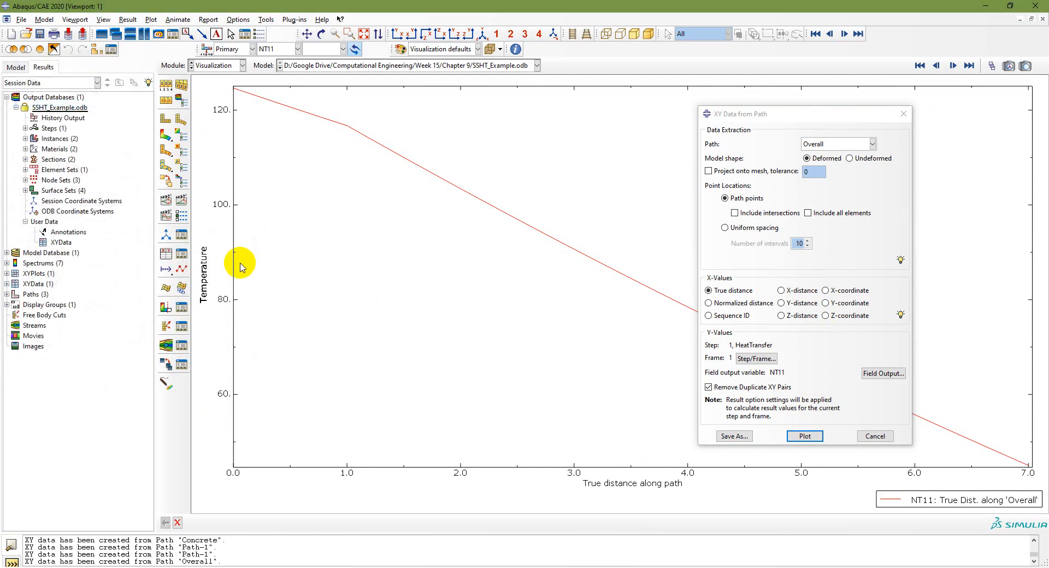
# - Check the Temperature axis scale limits of the XY plot along the Overall path
pyautogui.click(227, 203)
pyautogui.doubleClick(227, 203)
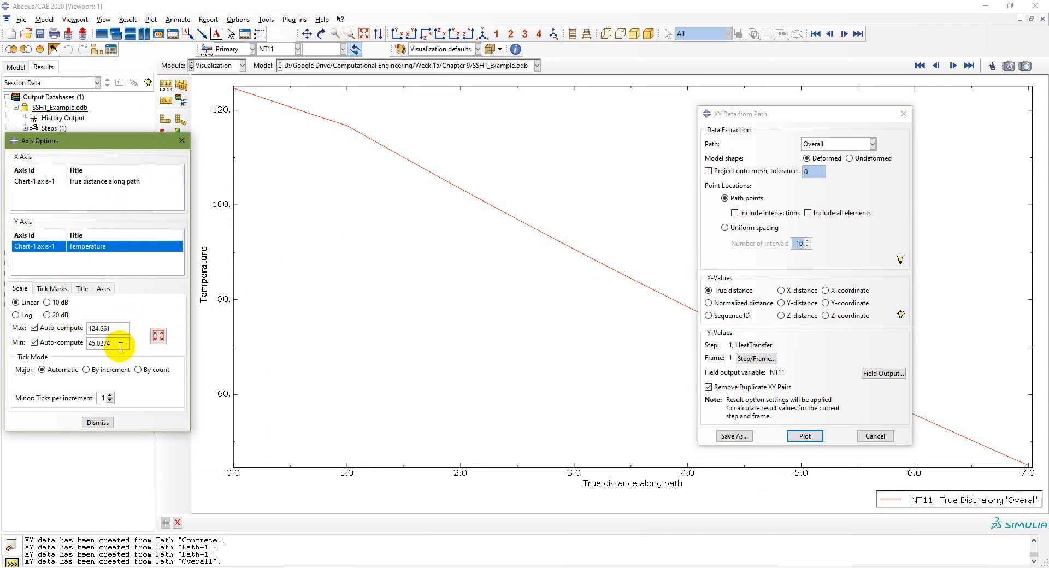
pyautogui.click(97, 422)
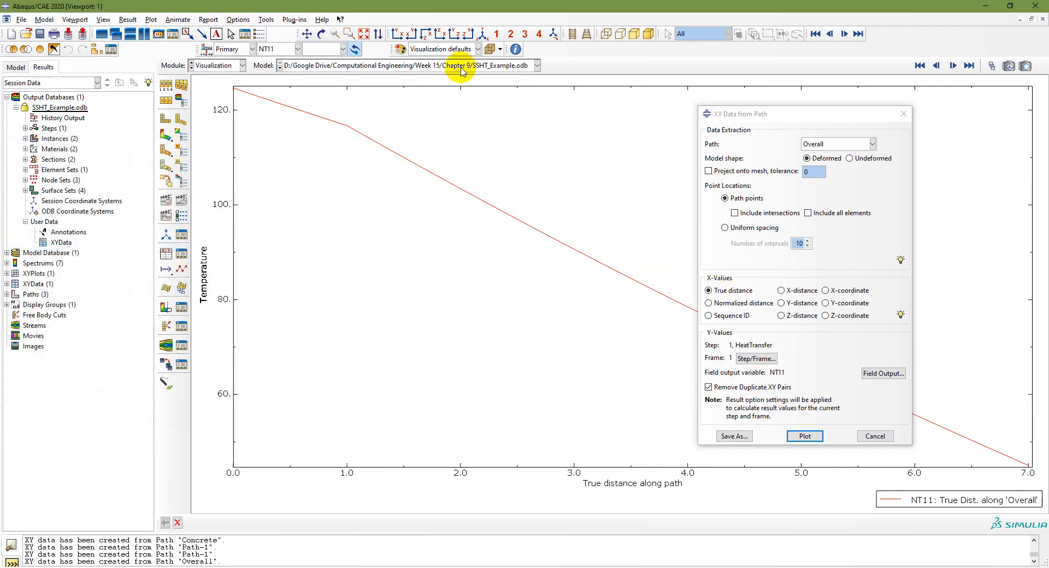
# - Plot the HFL magnitude along the Overall path against true distance and check the Heat flux axis limits
pyautogui.click(299, 49)
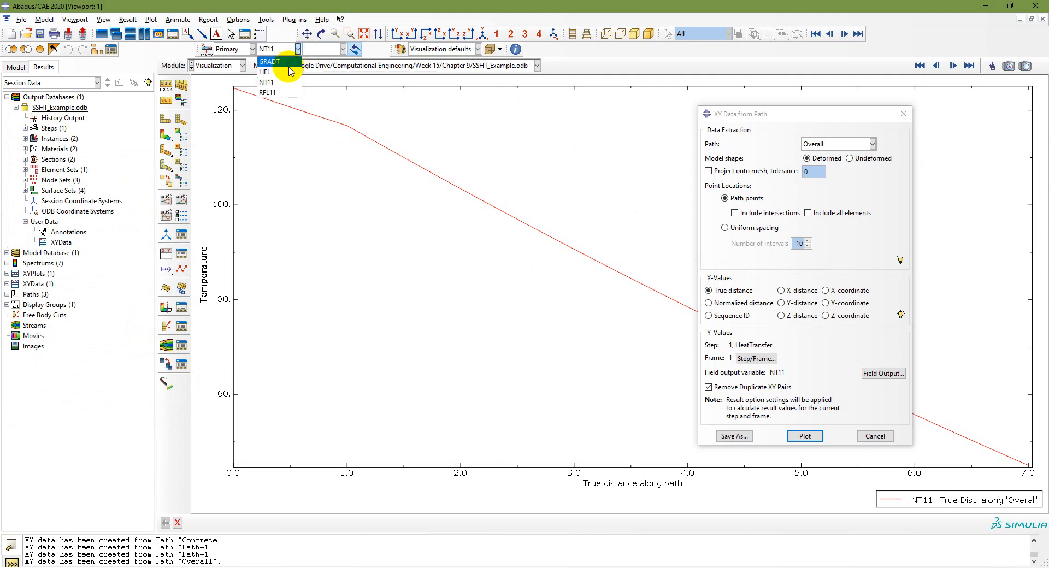
pyautogui.click(288, 70)
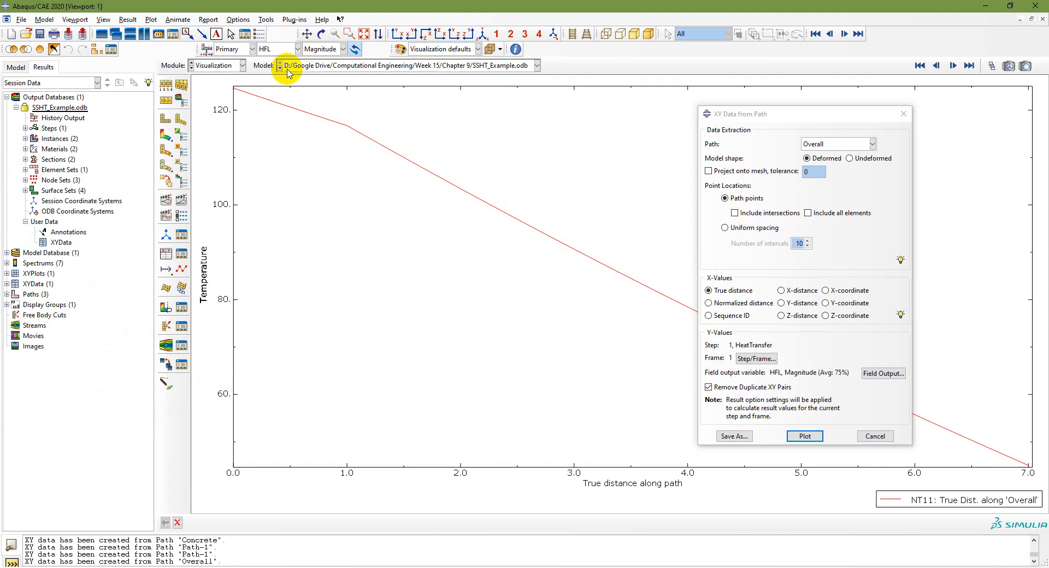
pyautogui.click(803, 434)
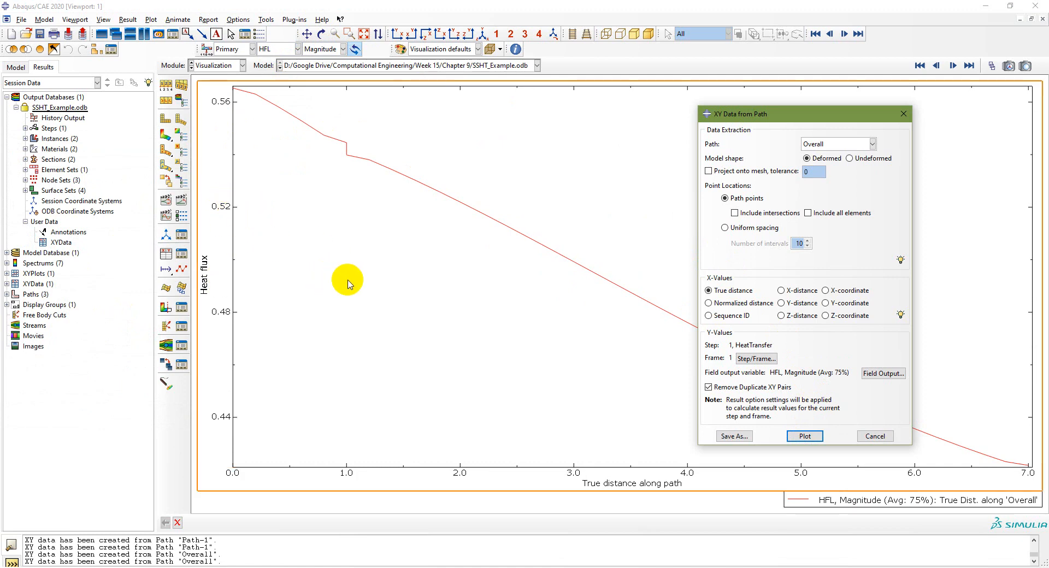
pyautogui.doubleClick(224, 206)
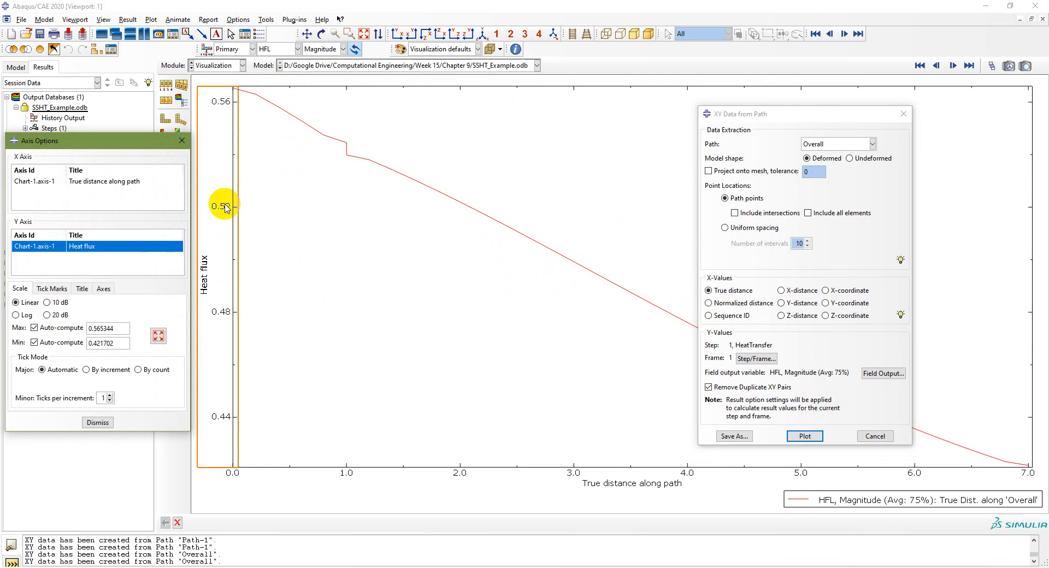
pyautogui.click(98, 422)
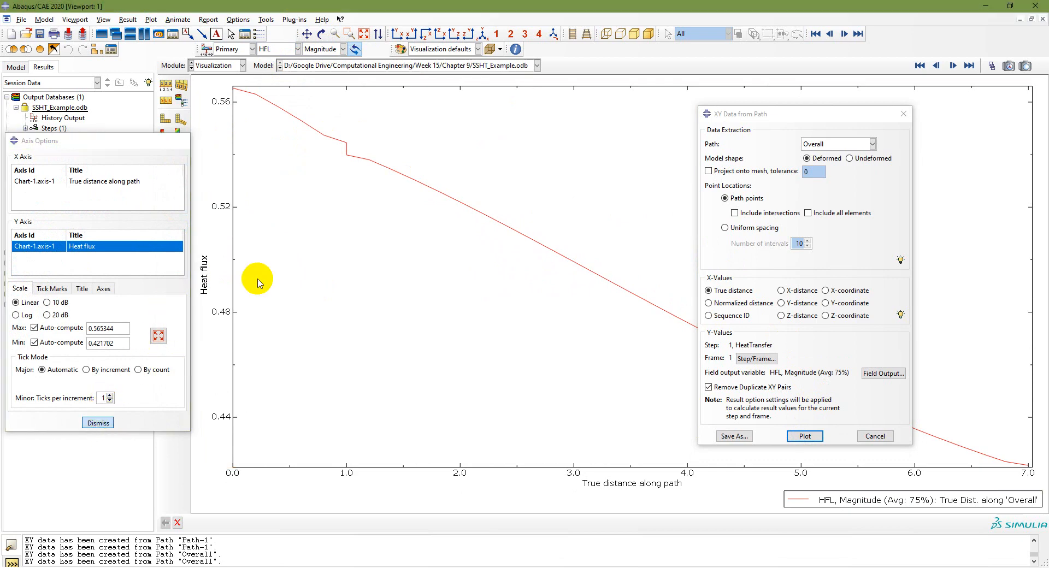
# - Plot the GRADT magnitude along the Overall path against true distance and check the Temperature gradient axis limits
pyautogui.click(298, 50)
pyautogui.click(273, 68)
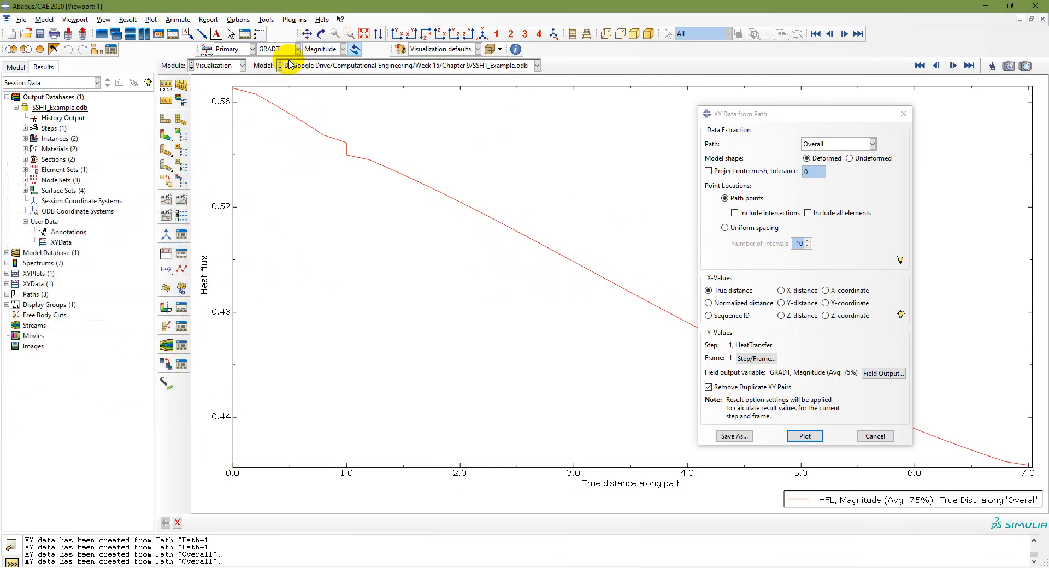
pyautogui.click(804, 436)
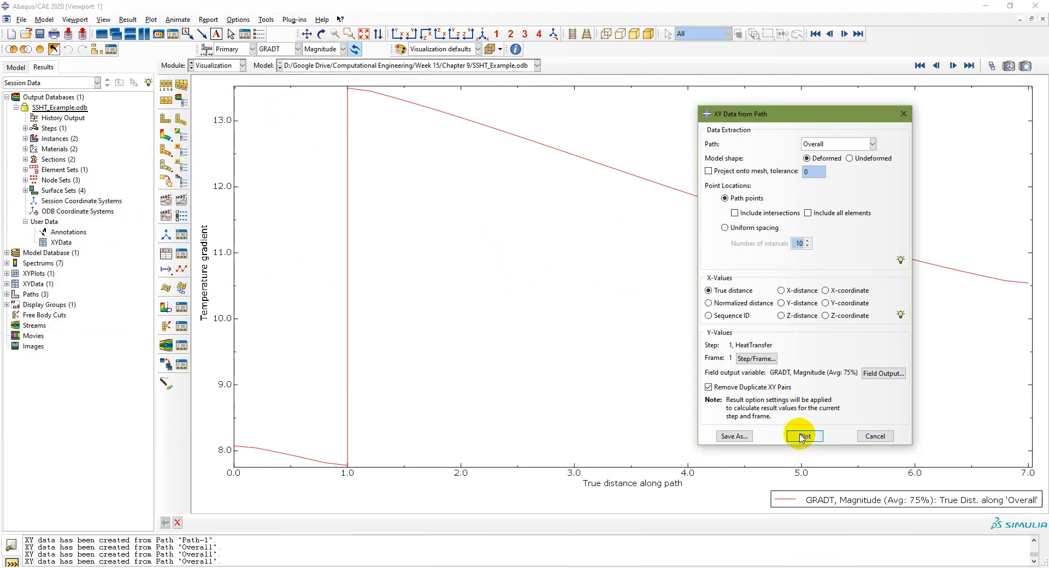
pyautogui.doubleClick(227, 251)
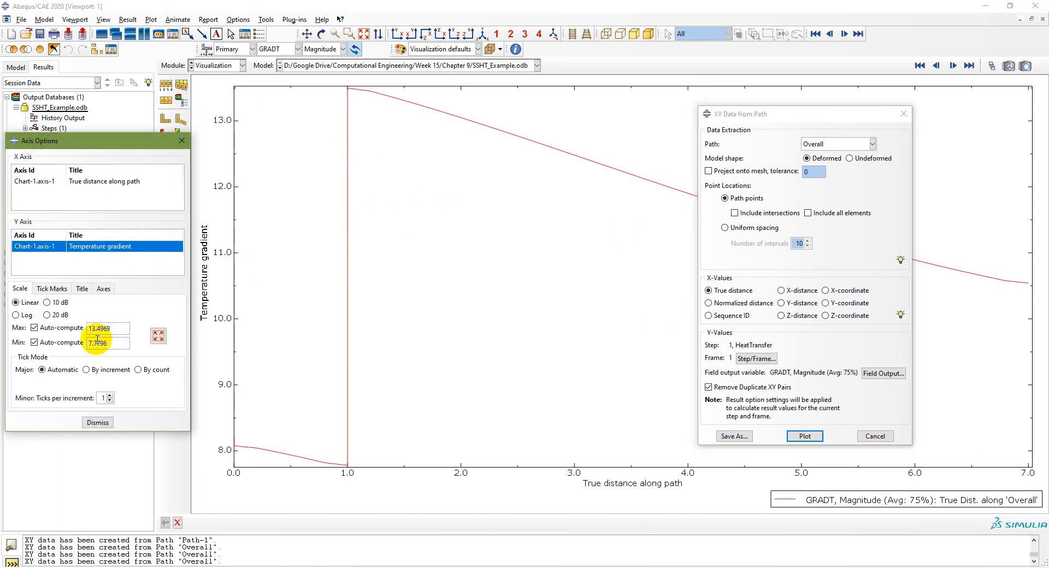
pyautogui.click(97, 421)
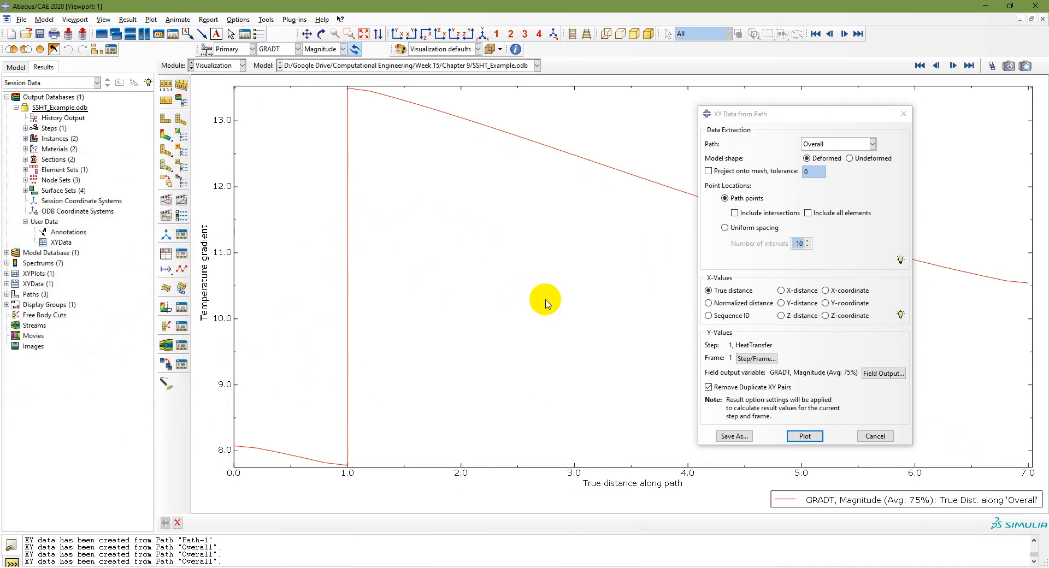
# - Return to the contour plot and set its legend to show min/max values with numbers in Engineering format
pyautogui.click(875, 435)
pyautogui.click(166, 135)
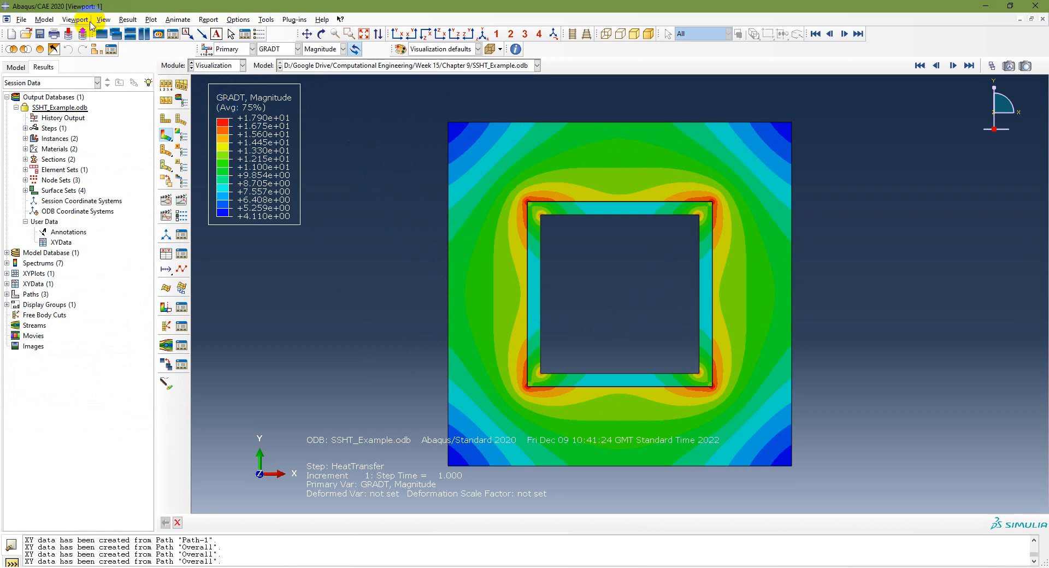
pyautogui.click(77, 20)
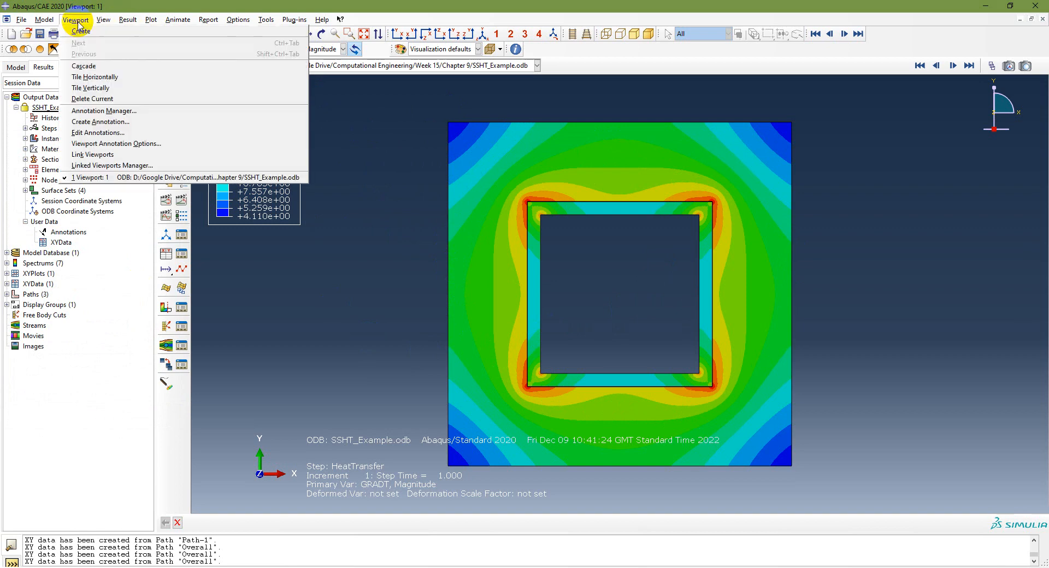
pyautogui.click(119, 144)
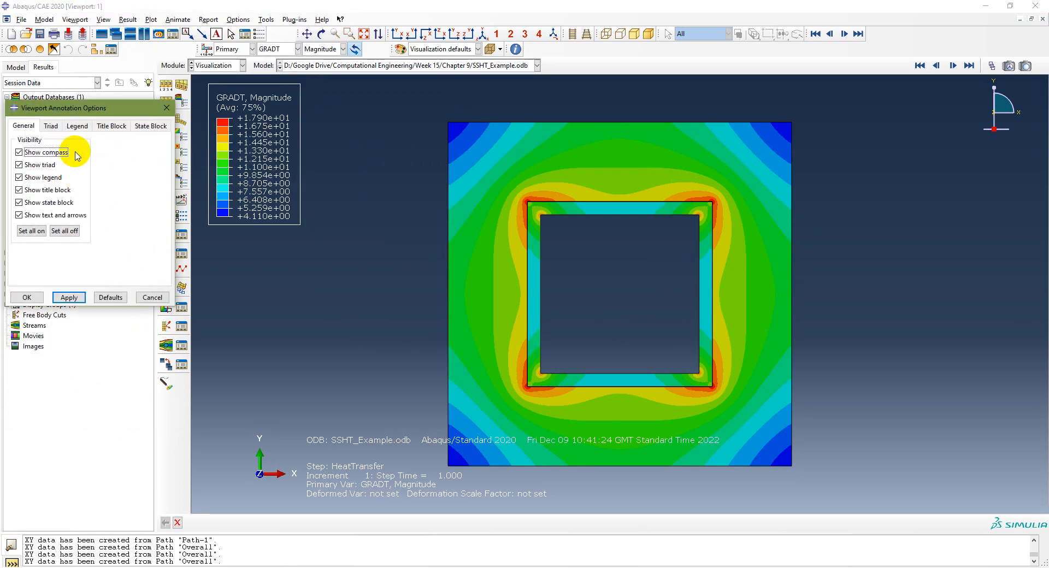
pyautogui.click(111, 129)
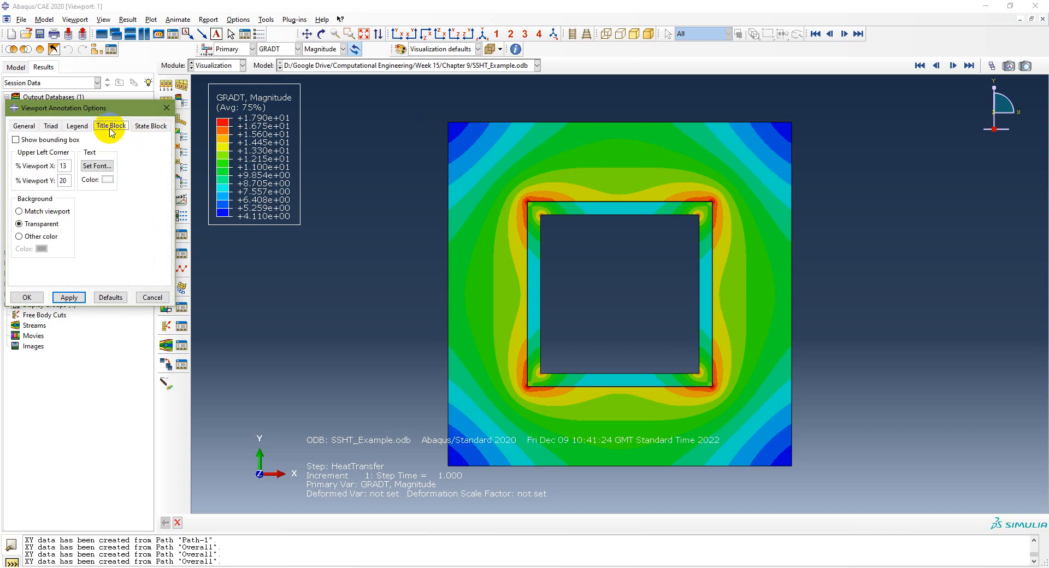
pyautogui.click(51, 126)
pyautogui.click(76, 126)
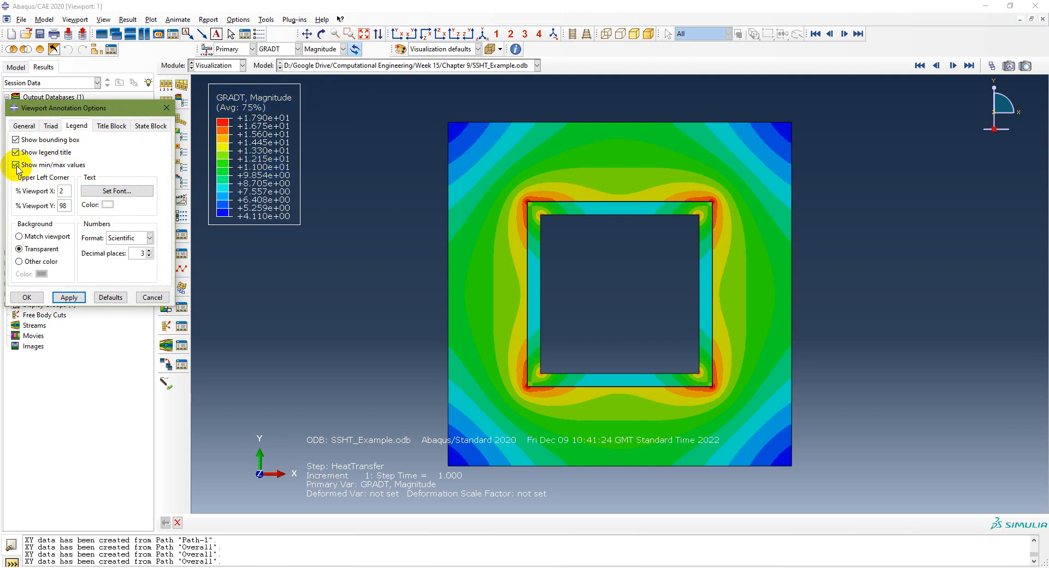
pyautogui.click(145, 237)
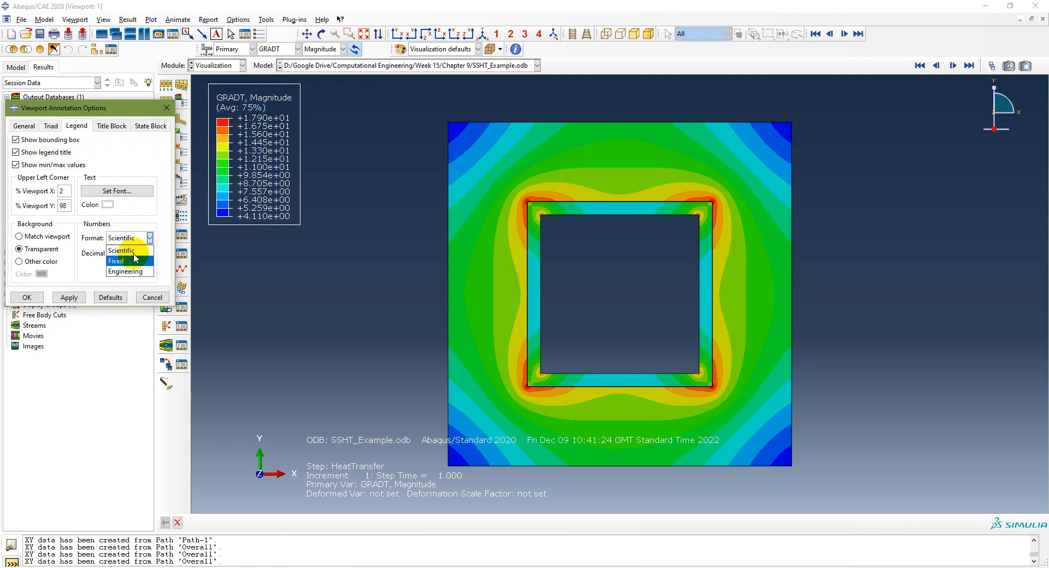
pyautogui.click(127, 272)
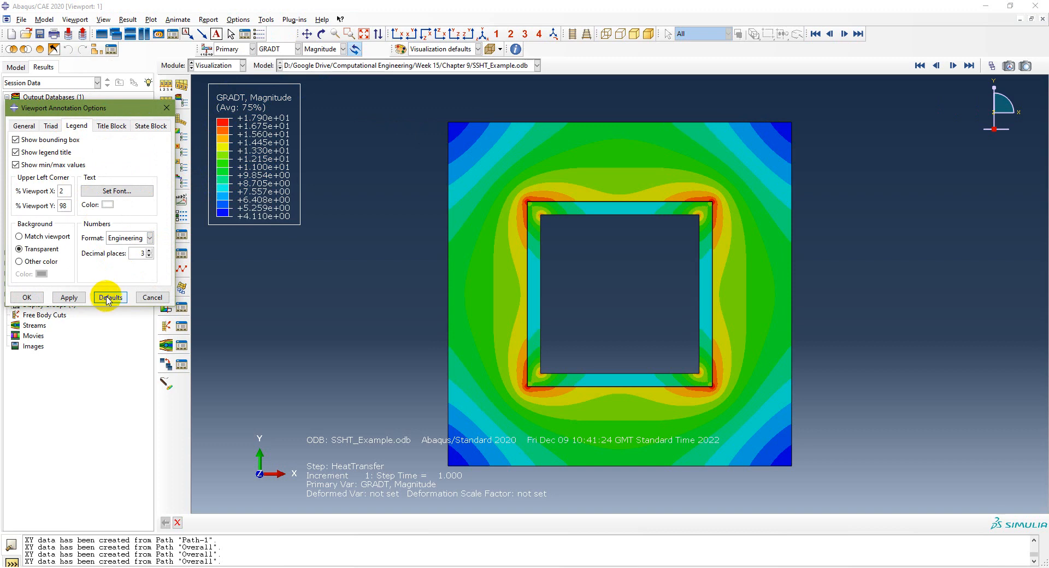
pyautogui.click(72, 298)
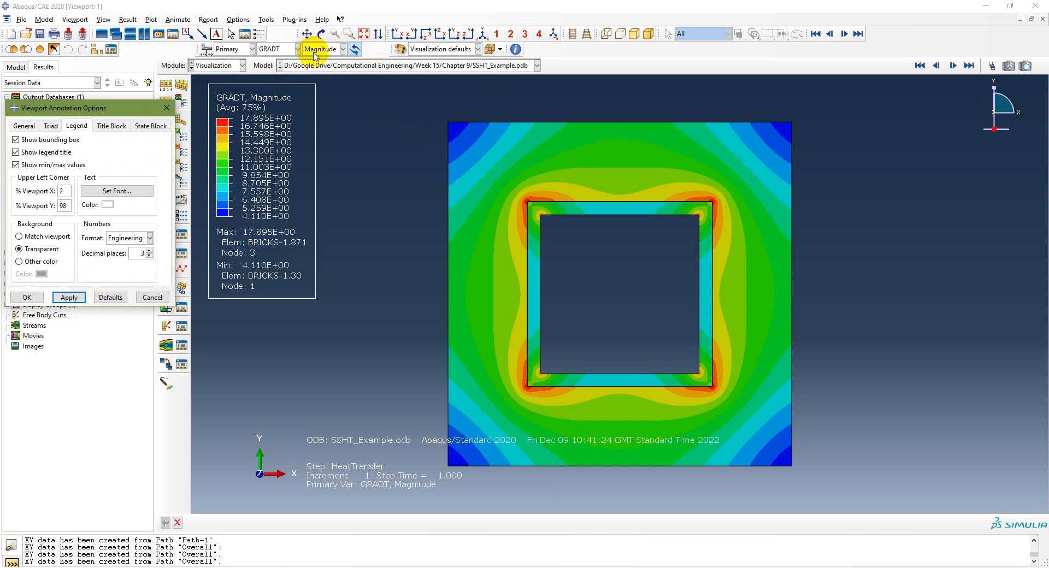
# - Switch the contour plot's field output variable to NT11
pyautogui.click(281, 48)
pyautogui.click(267, 82)
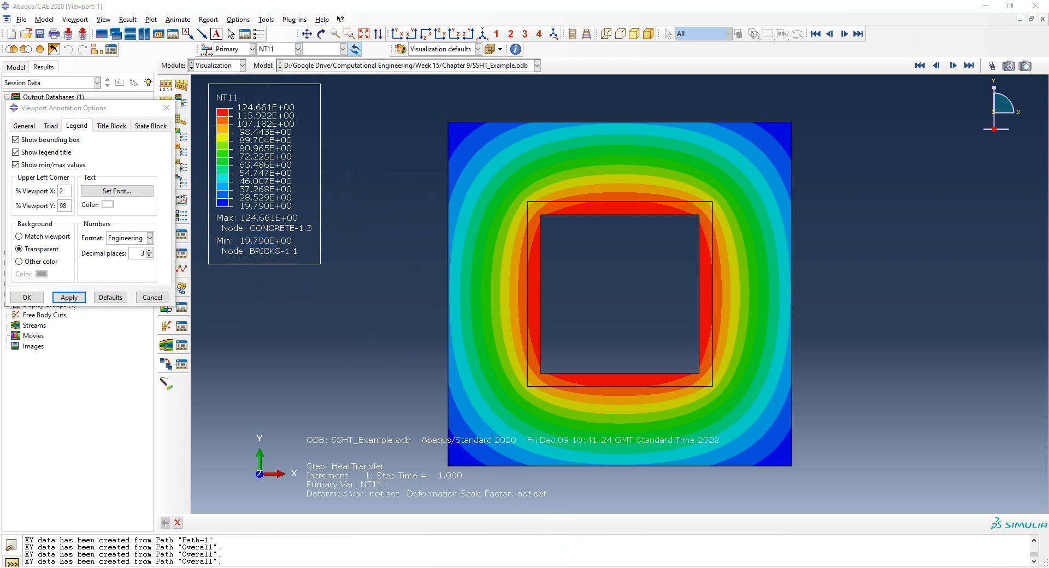
# - Compare the NT11 contour plot with Figure 9.21 in the Acrobat Reader textbook, return to Abaqus/CAE and close the viewport annotation options
pyautogui.click(710, 567)
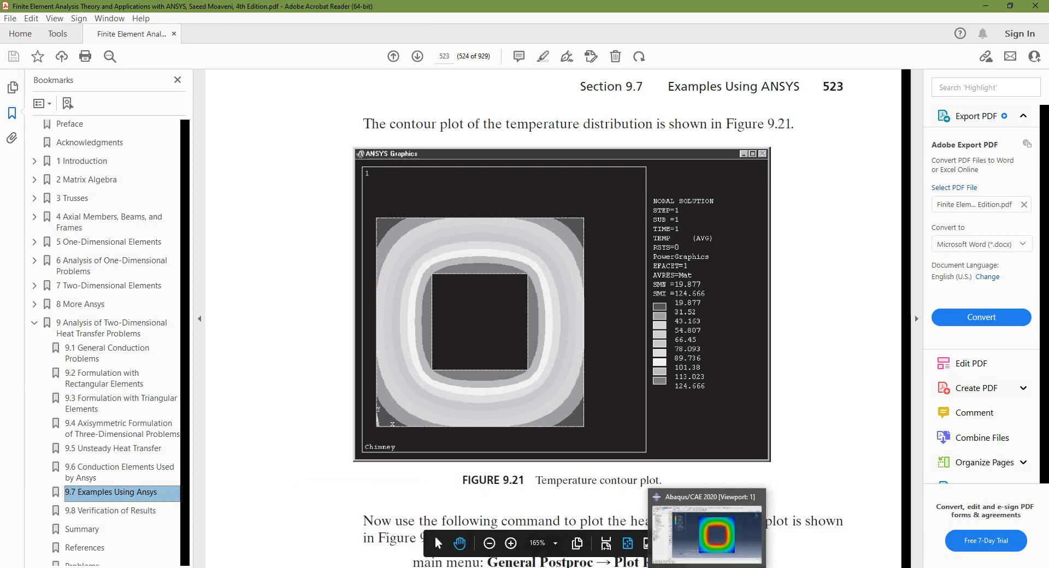
pyautogui.click(708, 541)
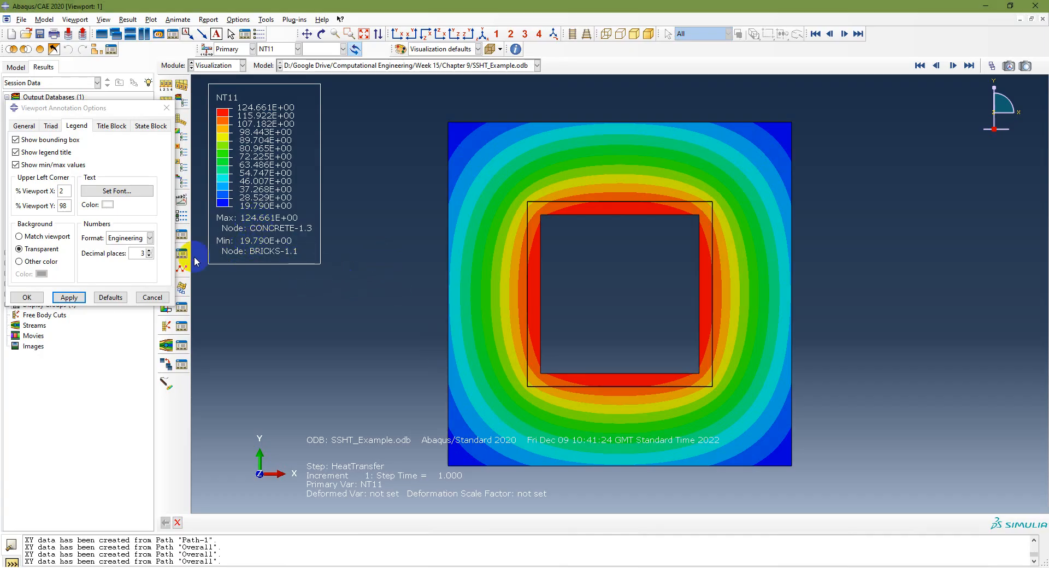
pyautogui.click(153, 298)
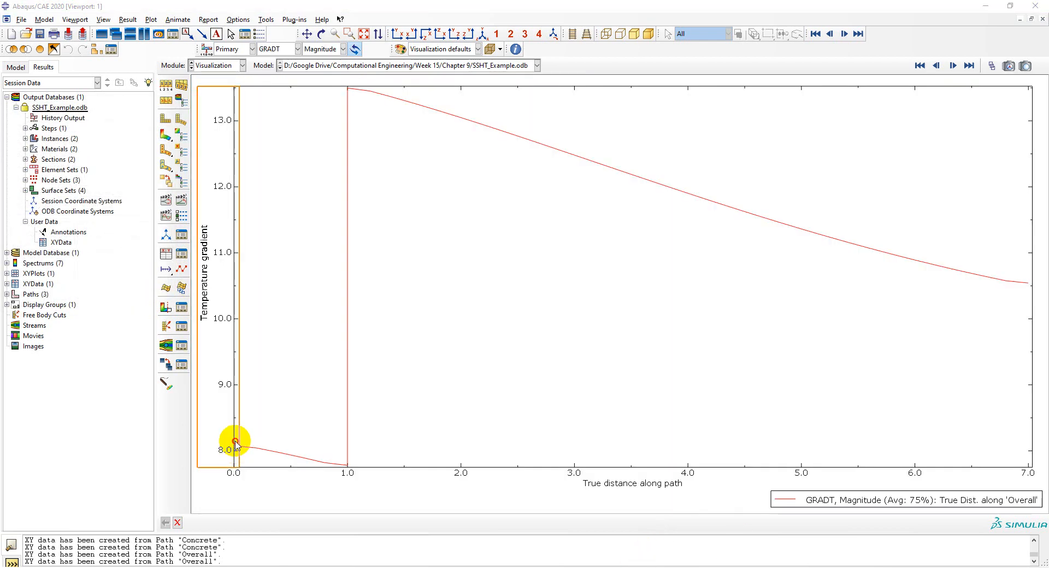
# - Check the Temperature gradient axis scale of the Overall path plot and display the GRADT magnitude as contours on the chimney section
pyautogui.doubleClick(236, 446)
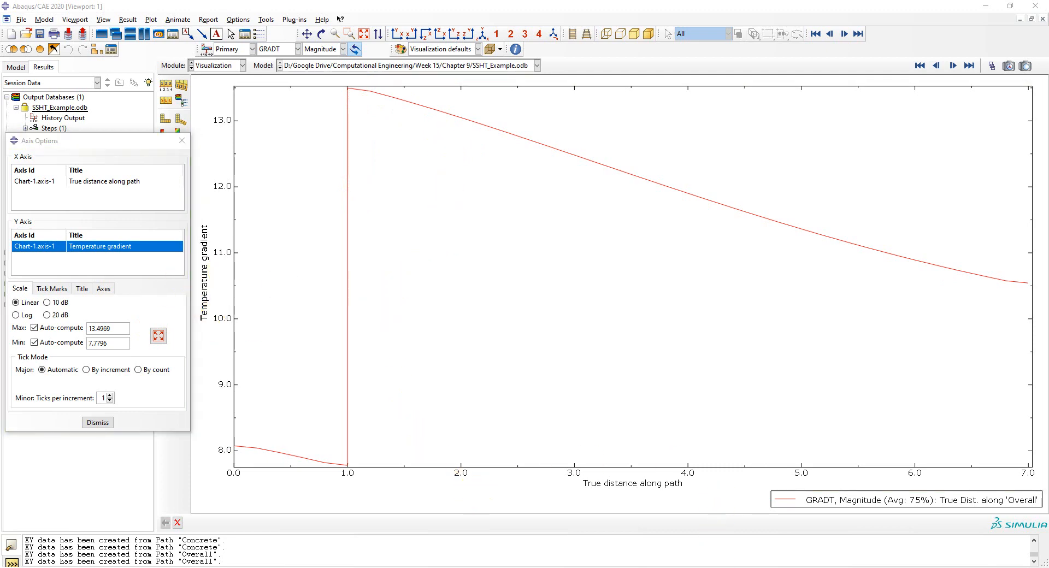
pyautogui.hotkey('alt', 'Tab')
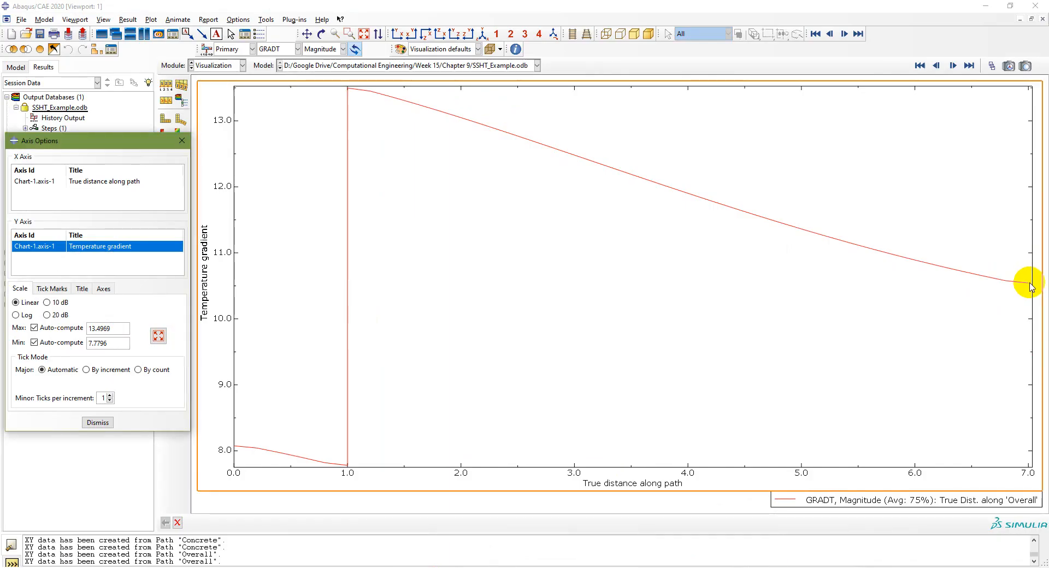
pyautogui.click(98, 423)
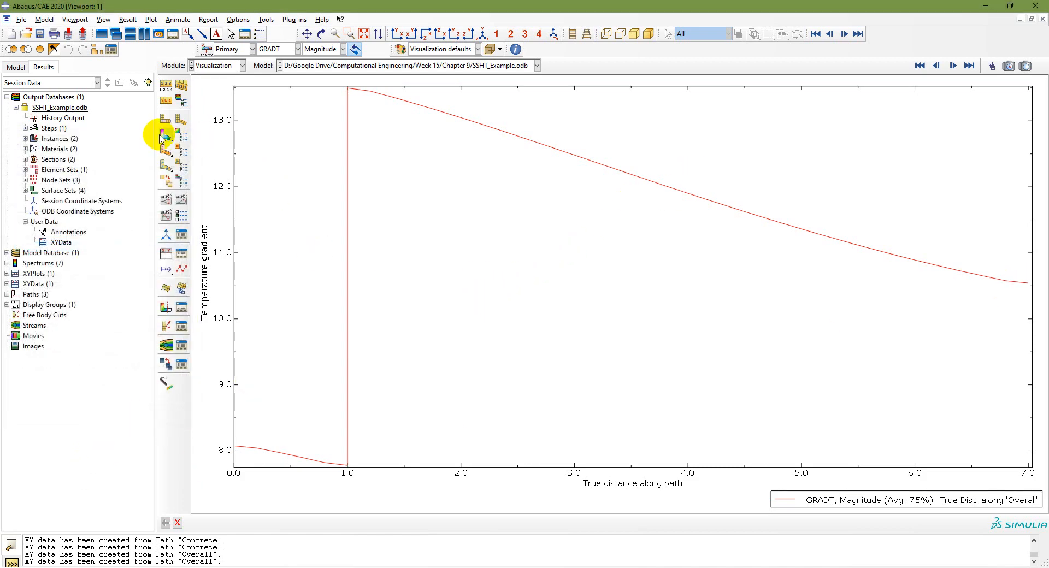
pyautogui.click(164, 135)
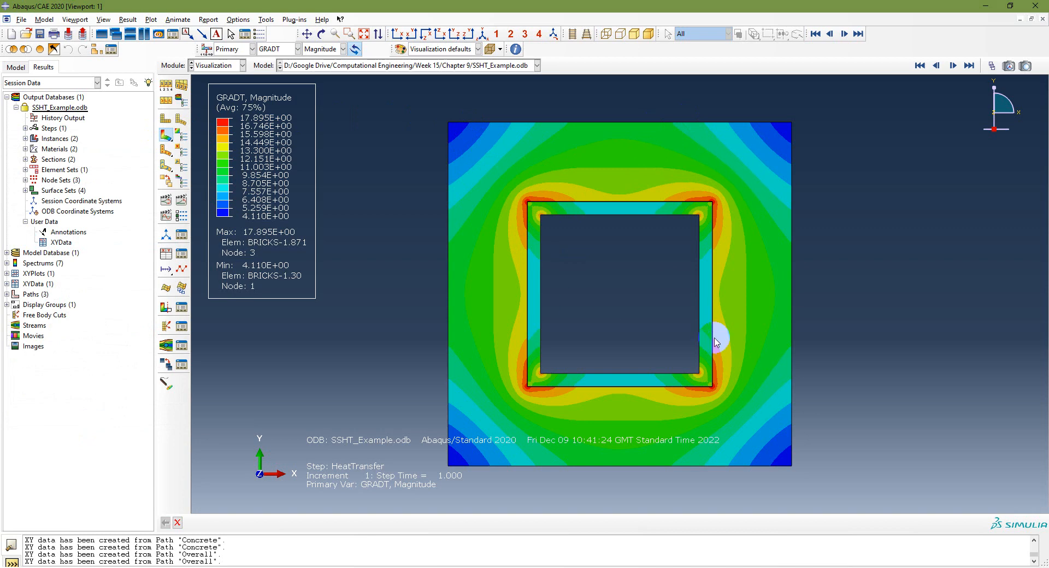